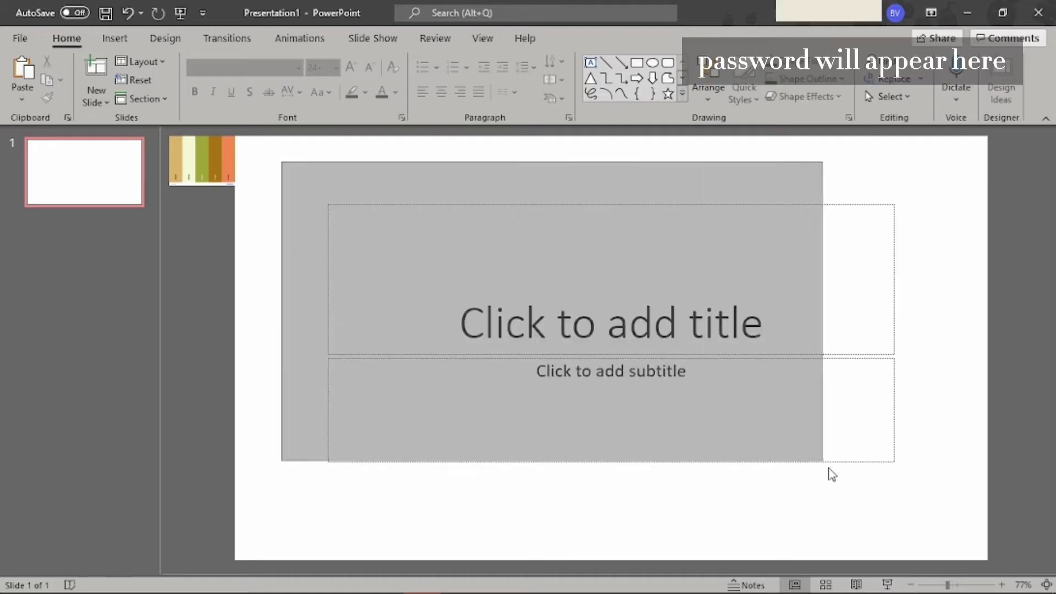
Delete the title and subtitle placeholders to leave an empty slide
key(ctrl+a)
key(Delete)
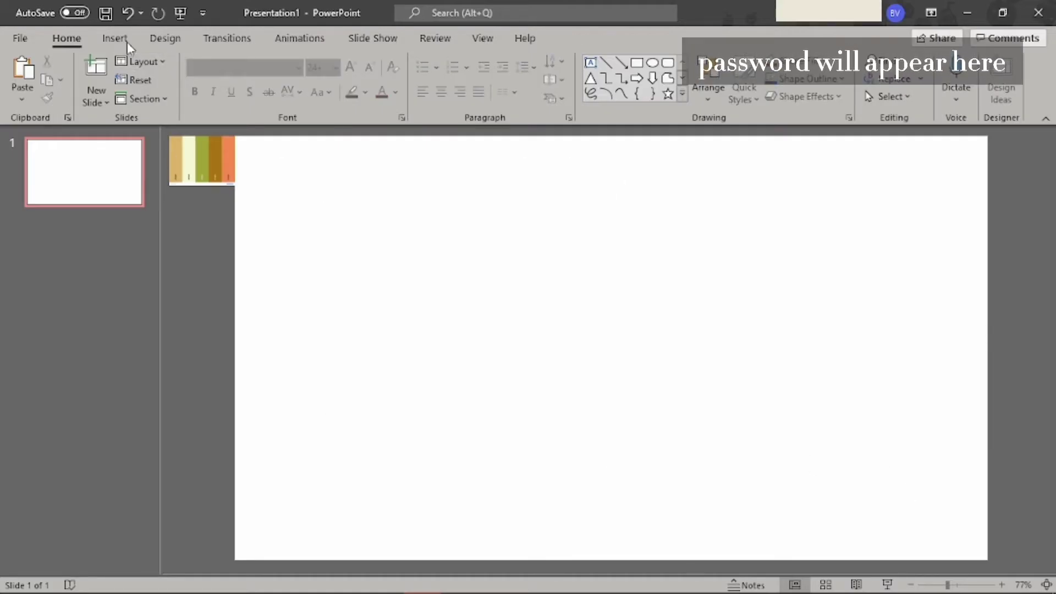
Draw a rectangle covering the slide's top-right area down to mid-slide
click(127, 42)
click(250, 77)
click(651, 169)
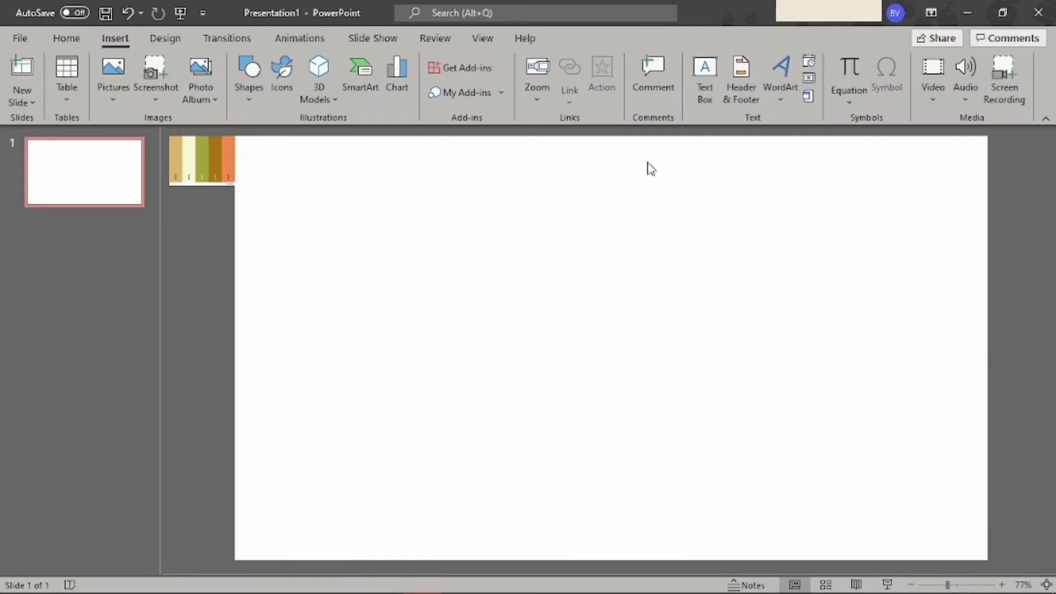
mouse_move(282, 137)
mouse_down()
mouse_move(349, 198)
mouse_move(954, 170)
mouse_move(524, 160)
mouse_up()
drag(755, 196, 754, 408)
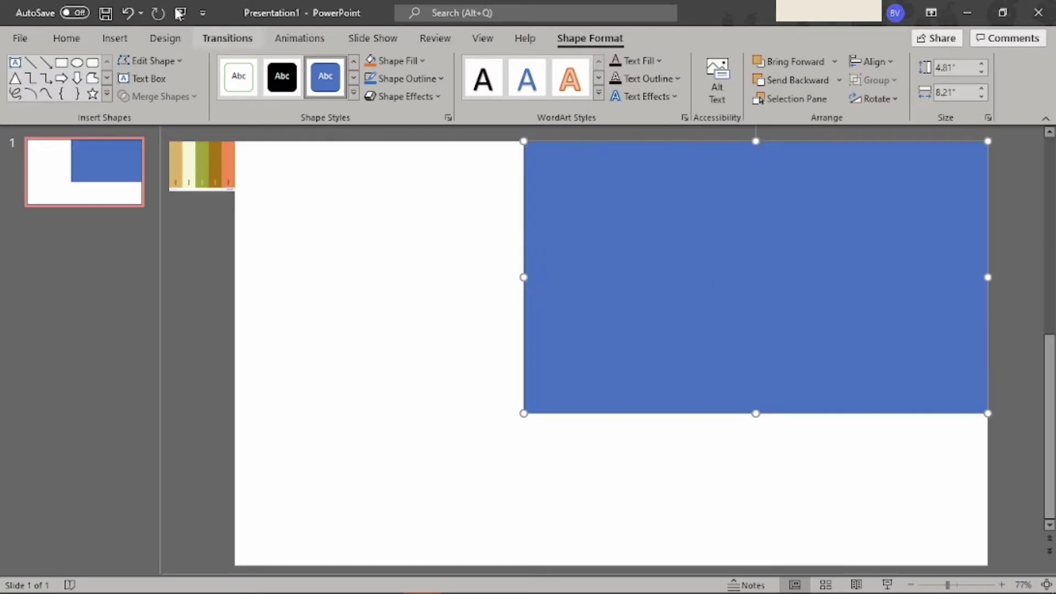
Edit the rectangle's points, bending its lower-left edge into a smooth S-shaped wave
click(149, 61)
click(165, 105)
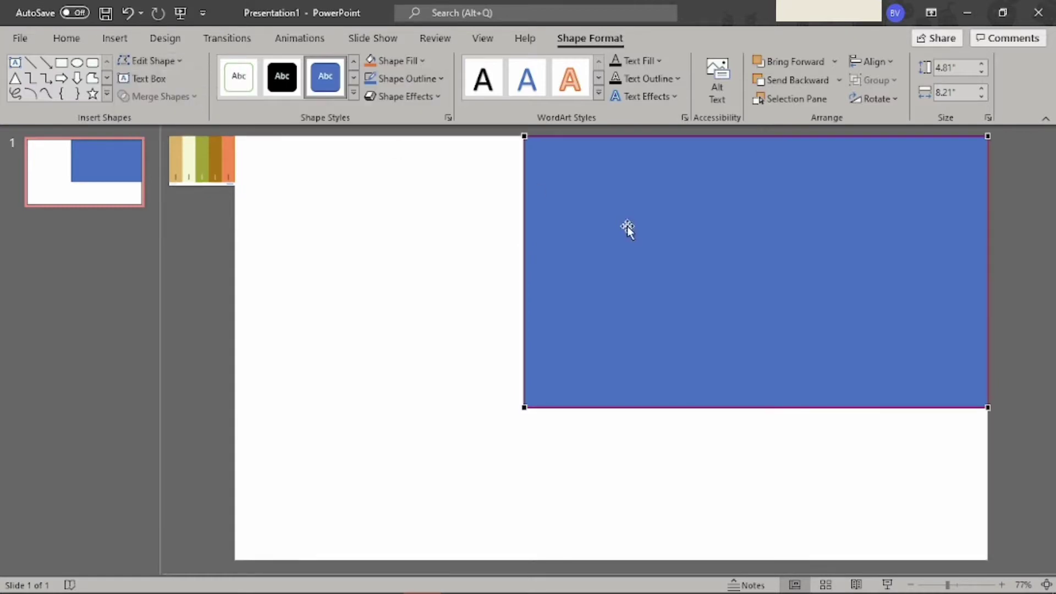
mouse_move(527, 407)
mouse_down()
mouse_move(619, 199)
mouse_move(552, 205)
mouse_up()
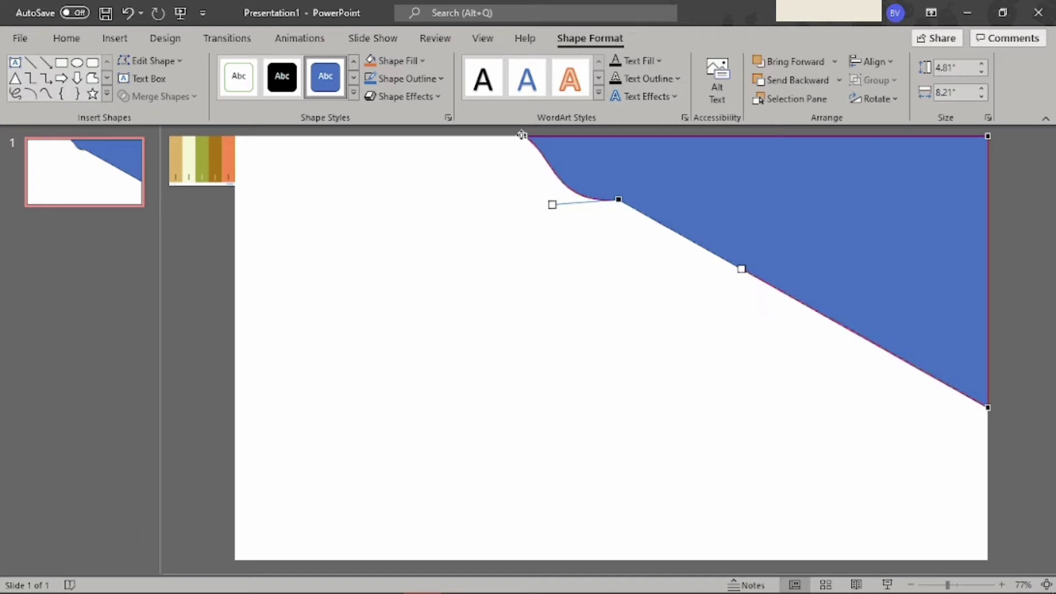
drag(554, 158, 537, 171)
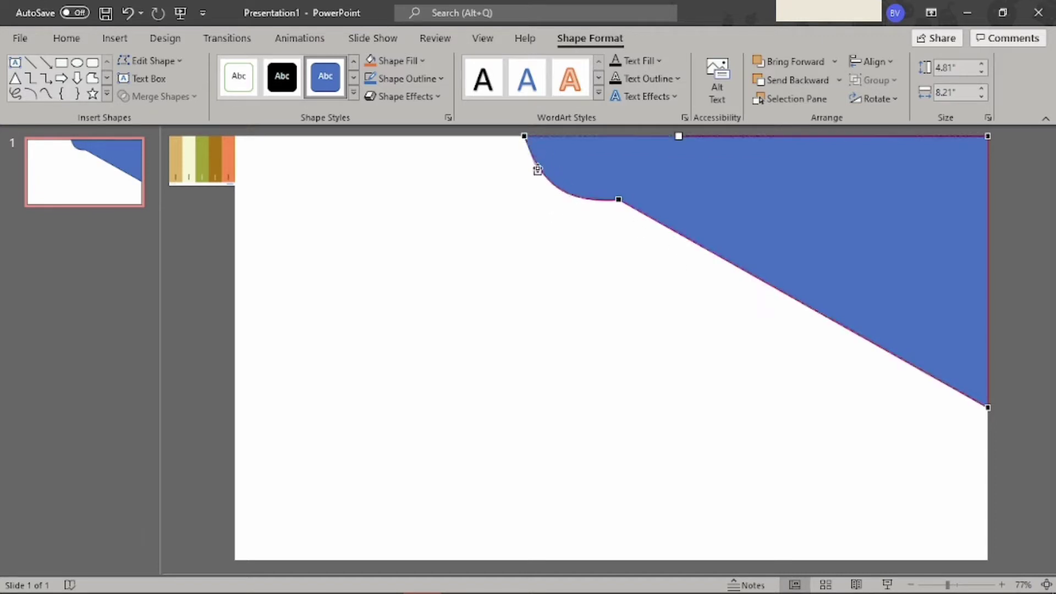
click(619, 199)
mouse_move(743, 269)
mouse_down()
mouse_move(812, 236)
mouse_move(815, 178)
mouse_up()
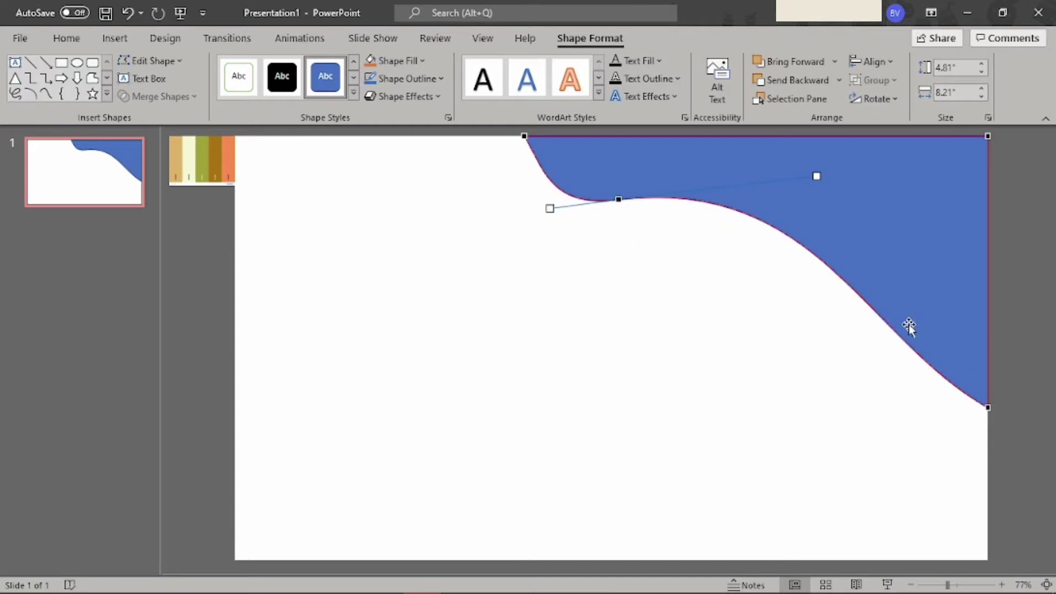
click(988, 406)
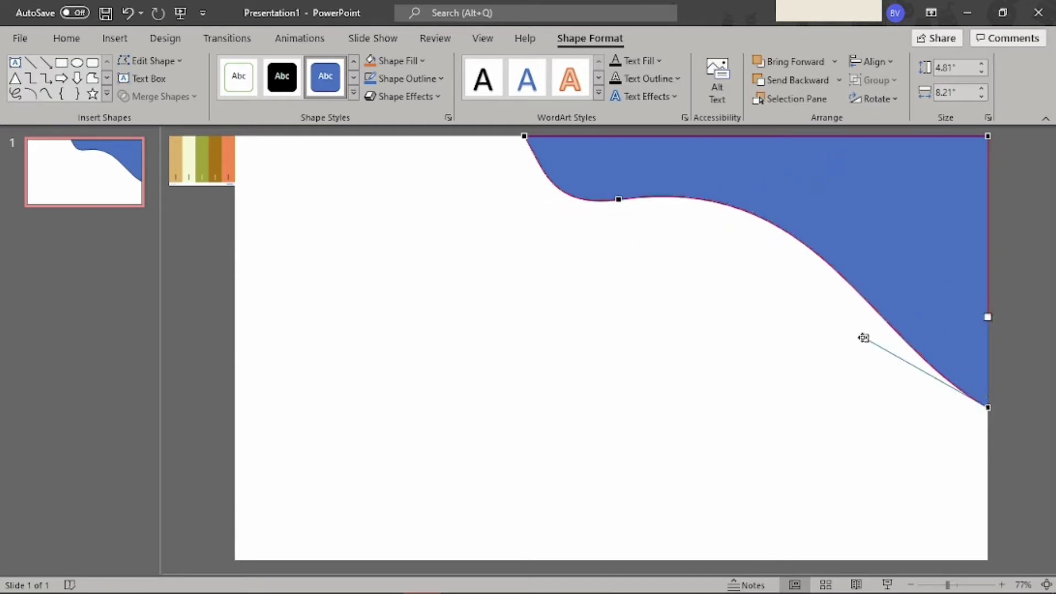
drag(863, 338, 783, 357)
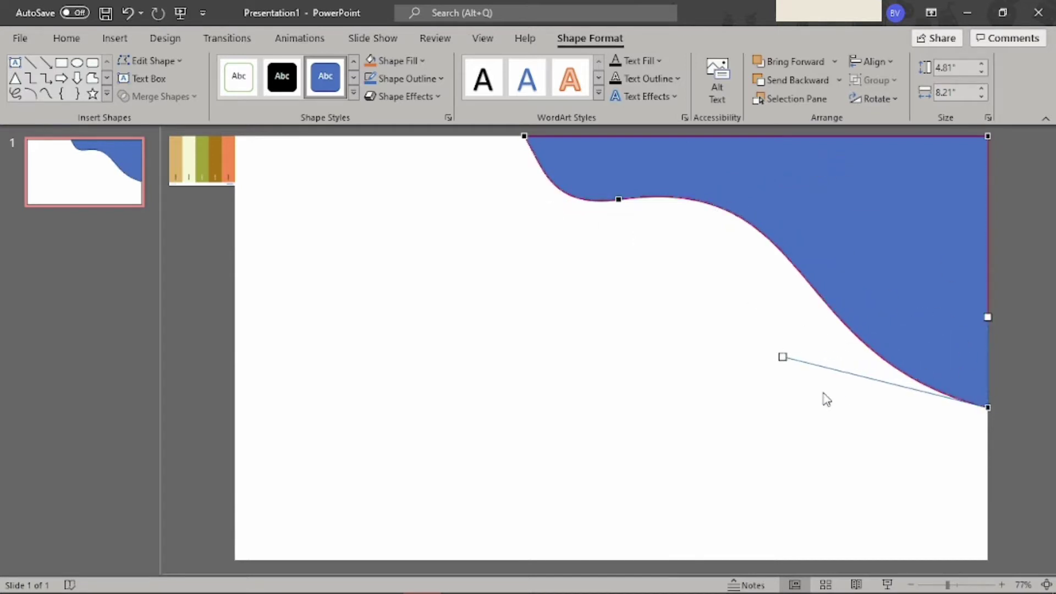
click(619, 199)
drag(818, 170, 865, 165)
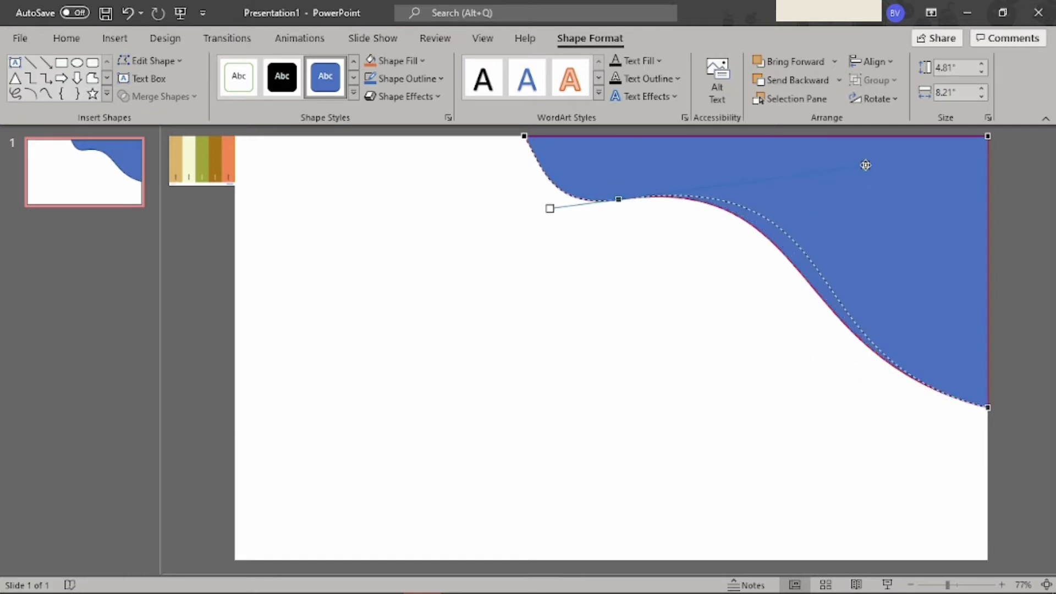
drag(549, 209, 545, 218)
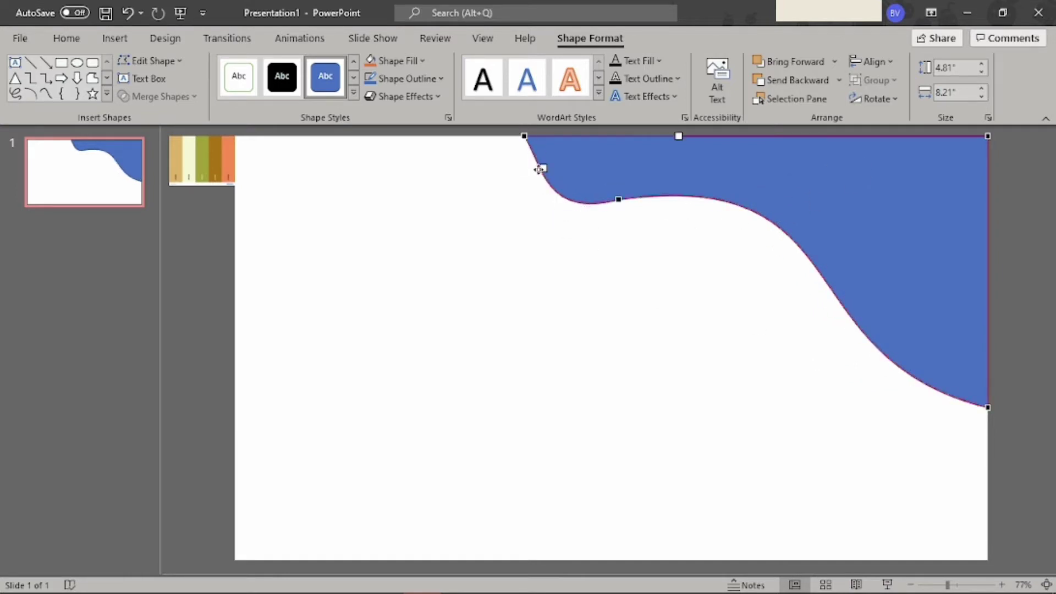
drag(540, 169, 524, 159)
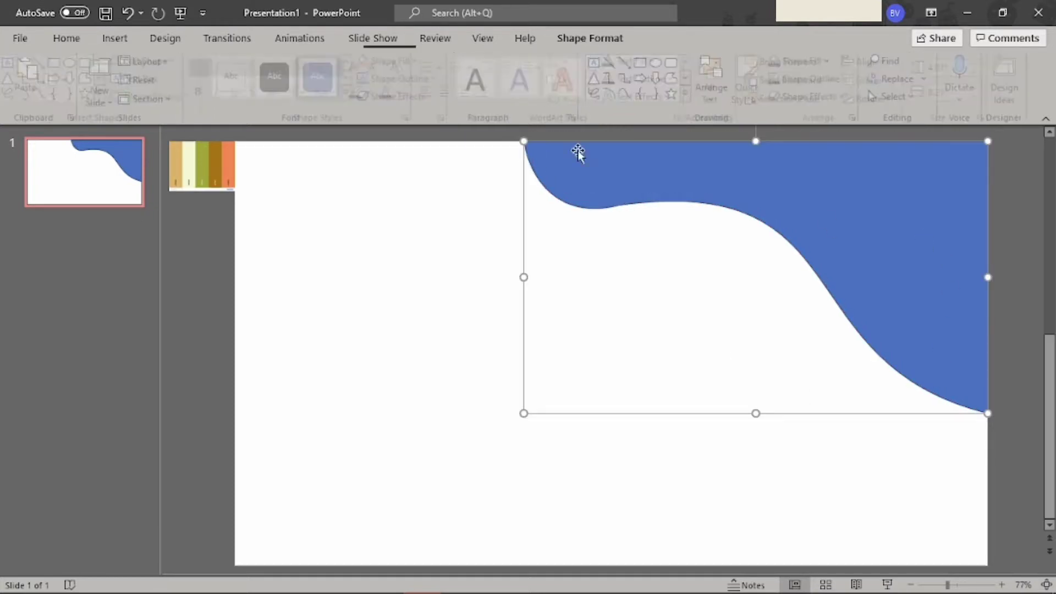
Draw a second rectangle over the left half of the slide
click(318, 168)
click(115, 38)
click(249, 80)
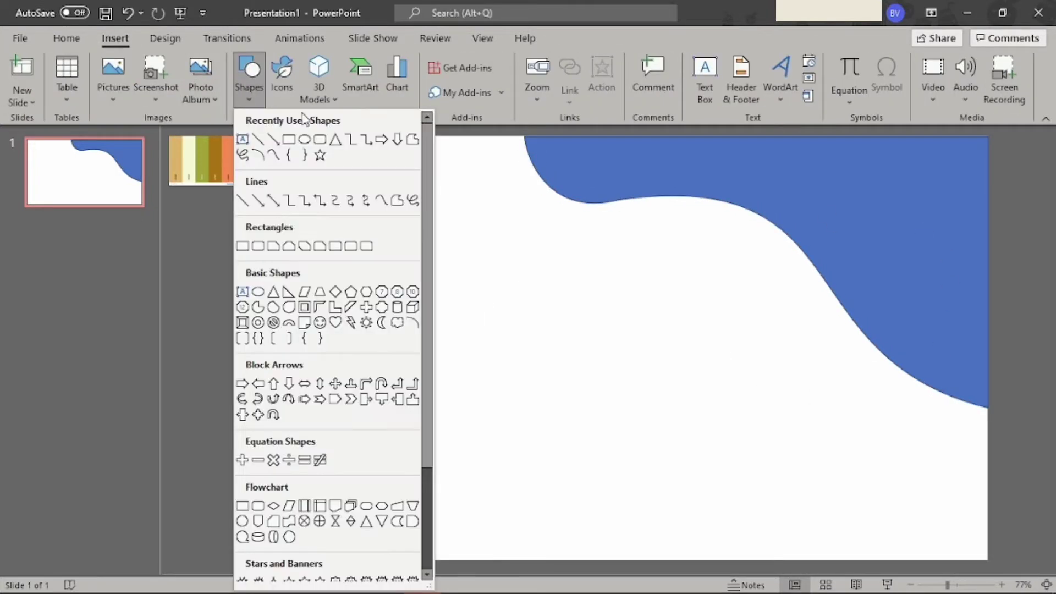
click(292, 142)
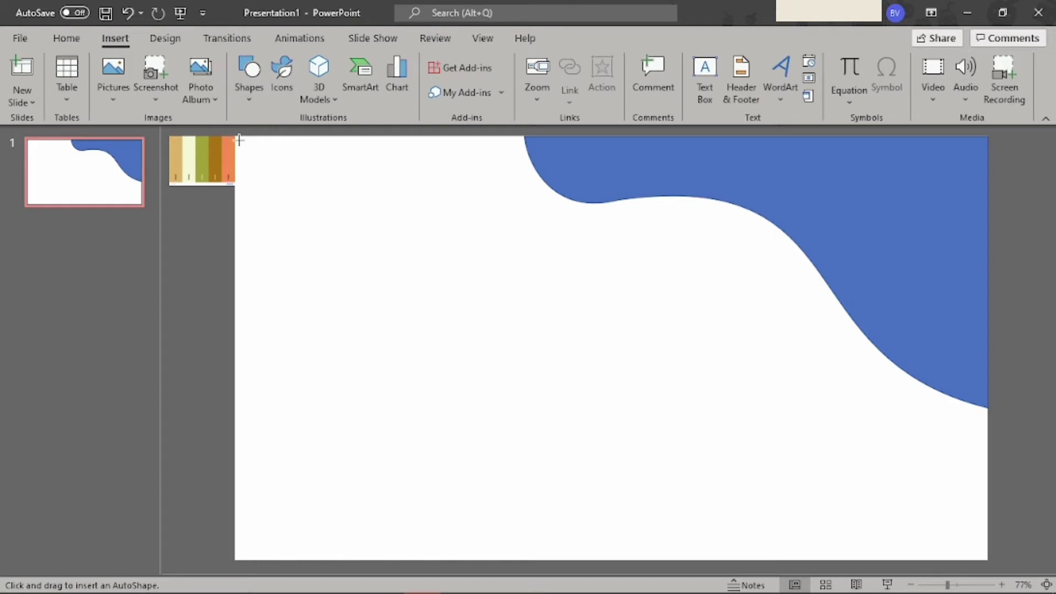
drag(235, 135, 598, 560)
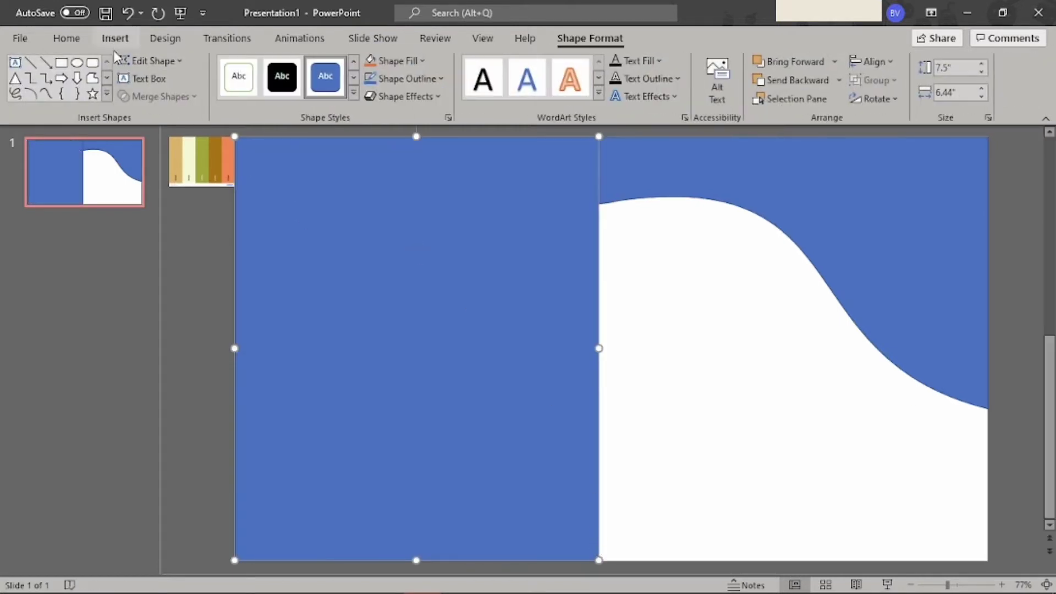
In point editing, pull the top-right corner left and bow the right edge into a curve
click(151, 60)
click(165, 105)
mouse_move(560, 165)
mouse_down()
mouse_move(478, 198)
mouse_move(331, 135)
mouse_up()
mouse_move(418, 284)
mouse_down()
mouse_move(342, 329)
mouse_move(331, 203)
mouse_up()
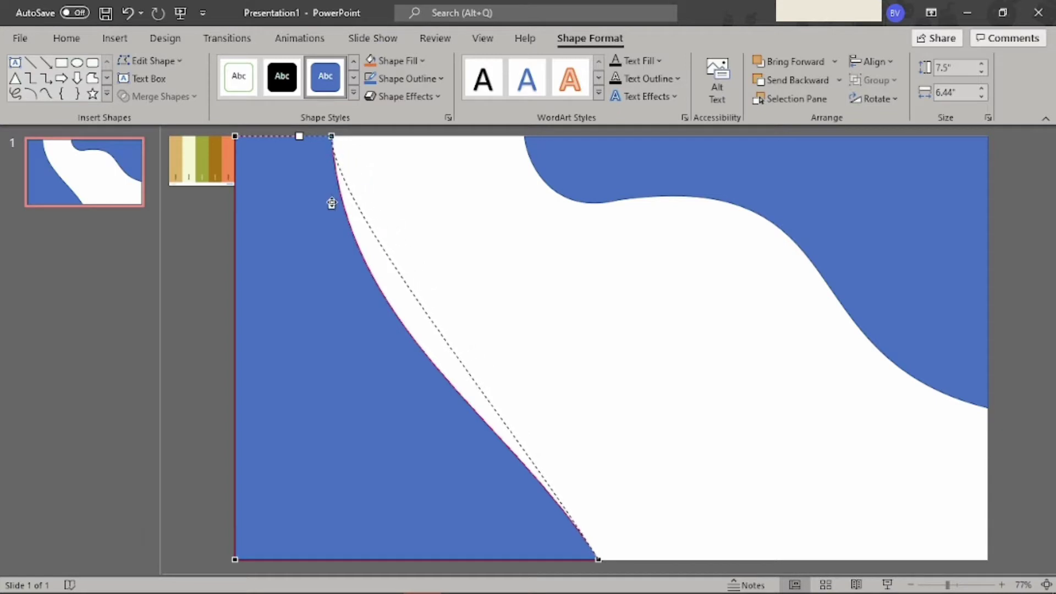
drag(331, 203, 323, 198)
mouse_move(598, 558)
mouse_down()
mouse_move(506, 418)
mouse_move(392, 439)
mouse_move(447, 281)
mouse_up()
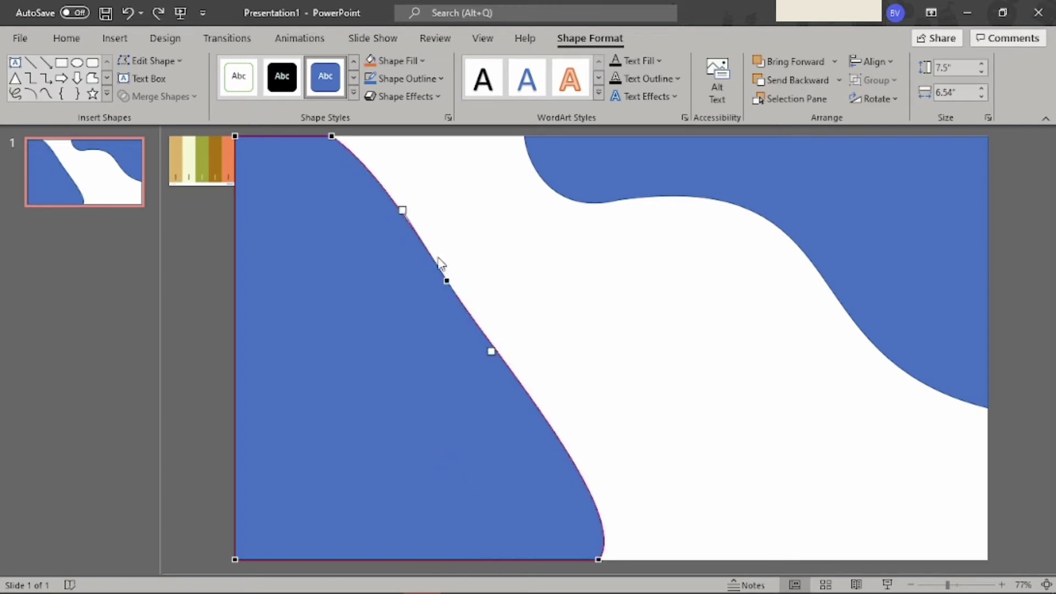
Make the upper right edge concave and lower the middle curve point
mouse_move(396, 217)
mouse_down()
mouse_move(351, 266)
mouse_move(319, 276)
mouse_up()
mouse_move(446, 281)
mouse_down()
mouse_move(419, 355)
mouse_move(428, 356)
mouse_up()
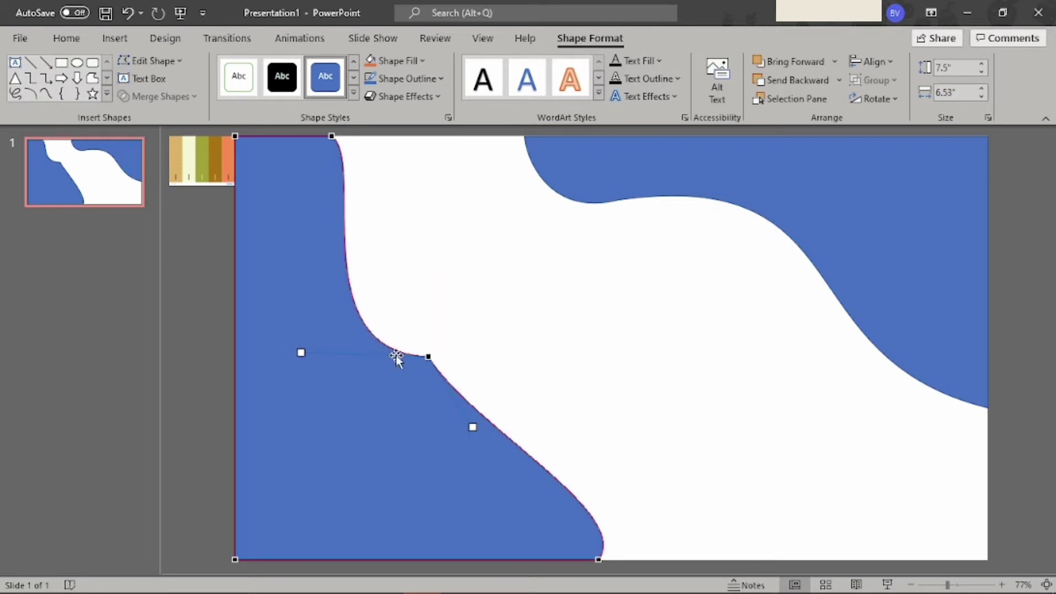
drag(300, 351, 312, 334)
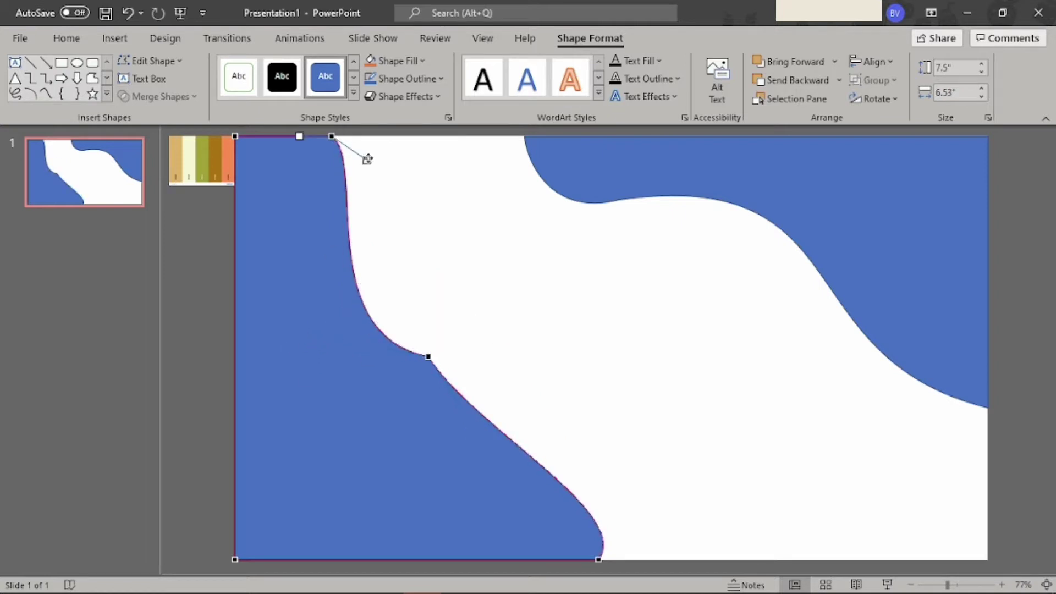
drag(350, 180, 345, 187)
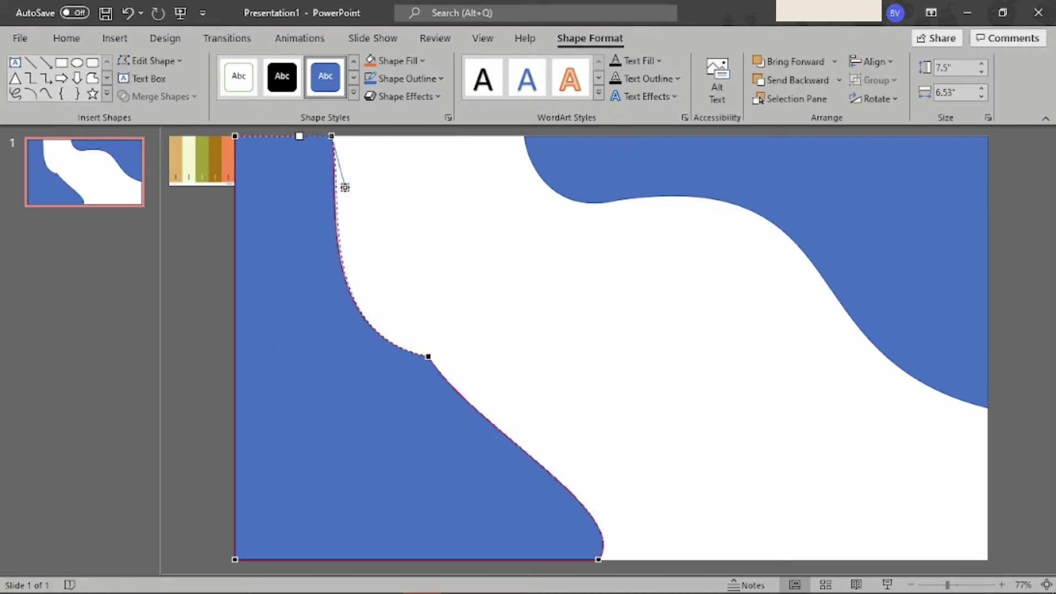
drag(428, 357, 434, 402)
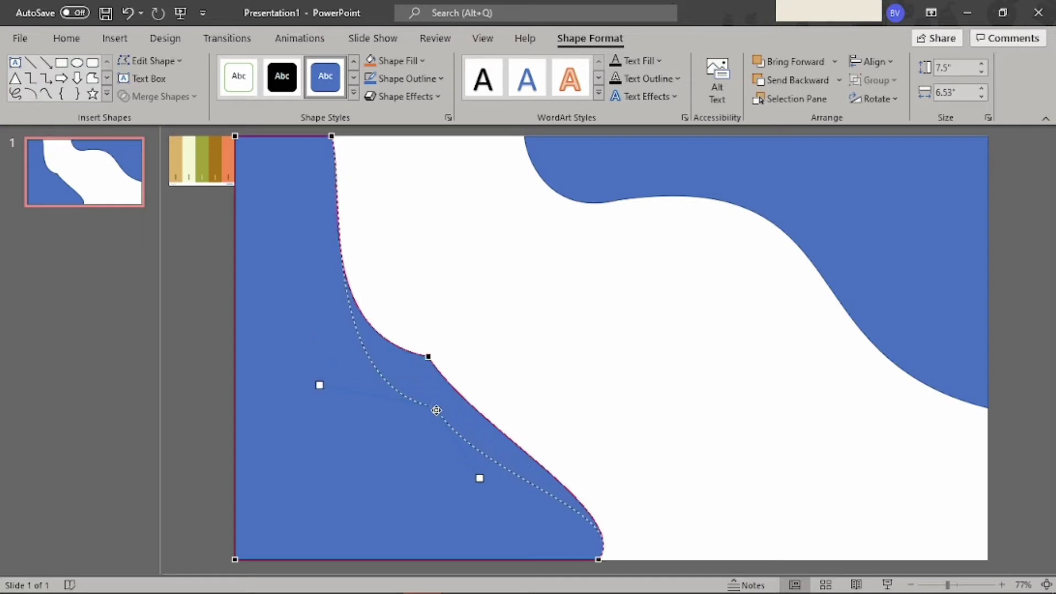
drag(312, 368, 321, 346)
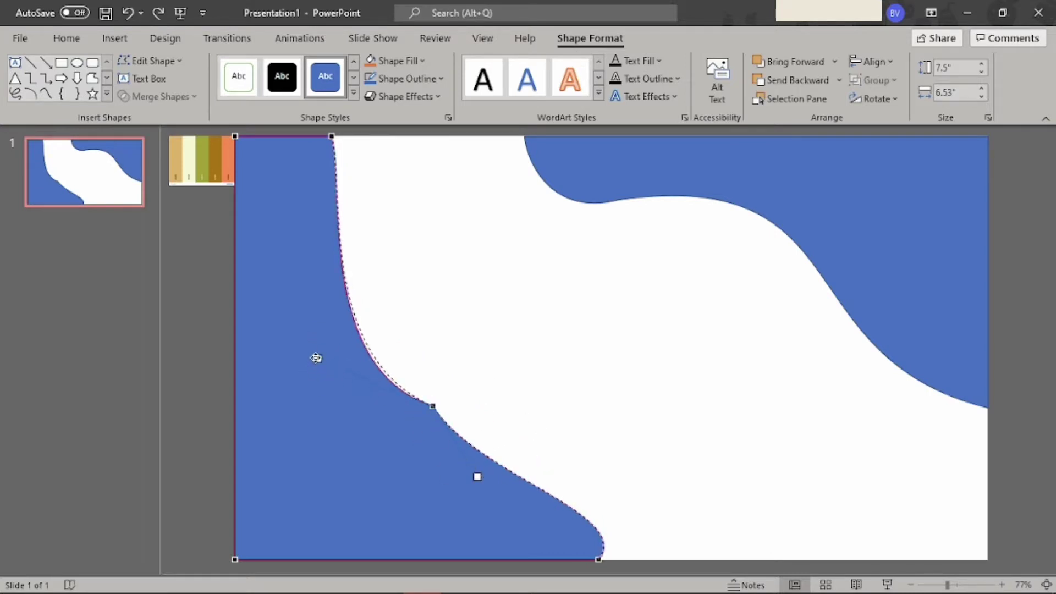
Bulge the lower curve outward and reposition the middle point
drag(479, 477, 549, 389)
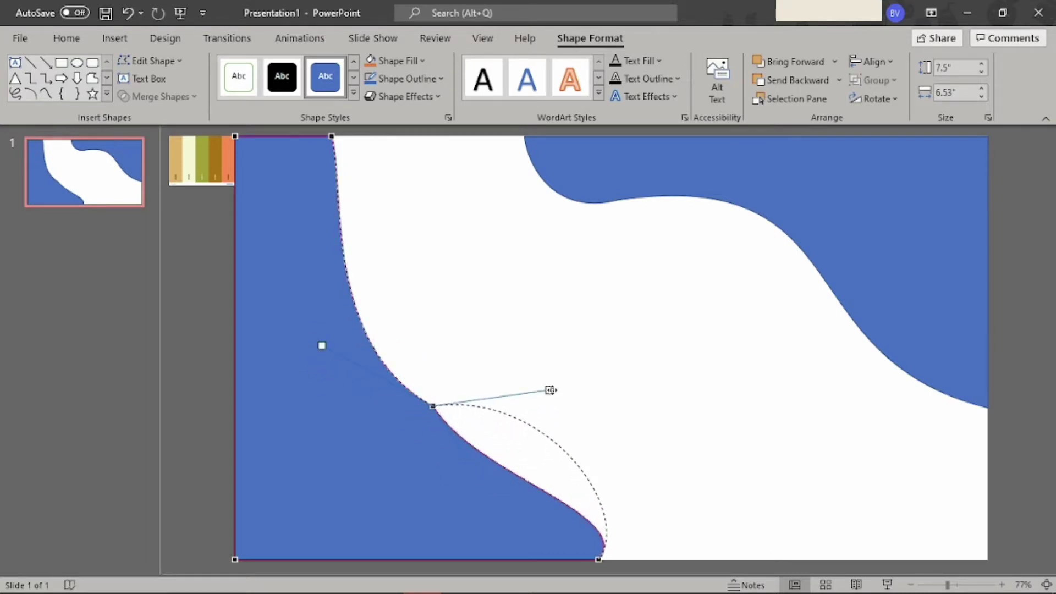
click(598, 560)
drag(570, 499, 580, 490)
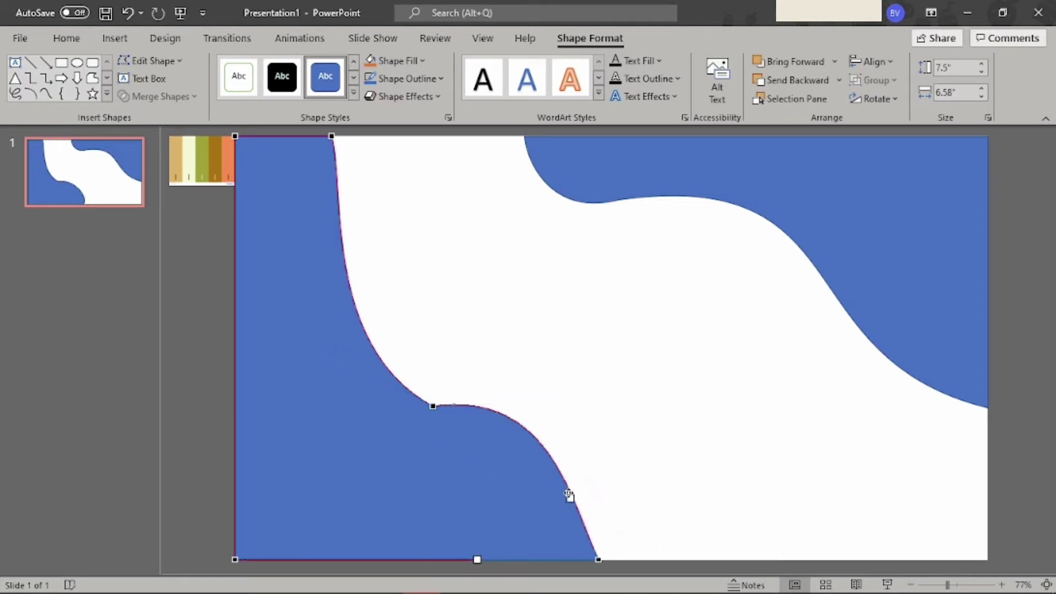
drag(445, 407, 434, 429)
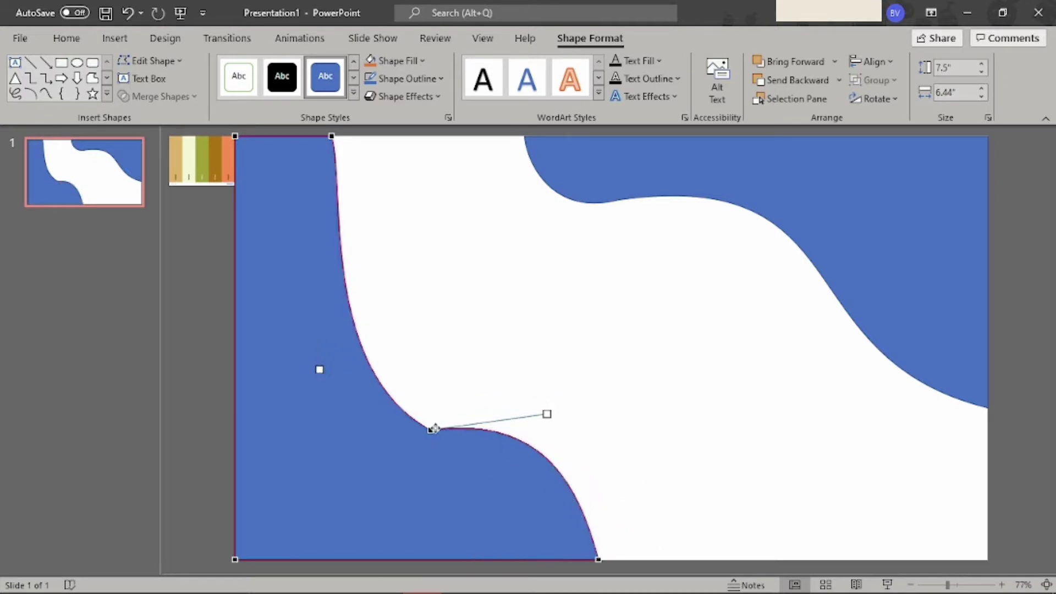
drag(550, 413, 556, 455)
drag(431, 429, 421, 377)
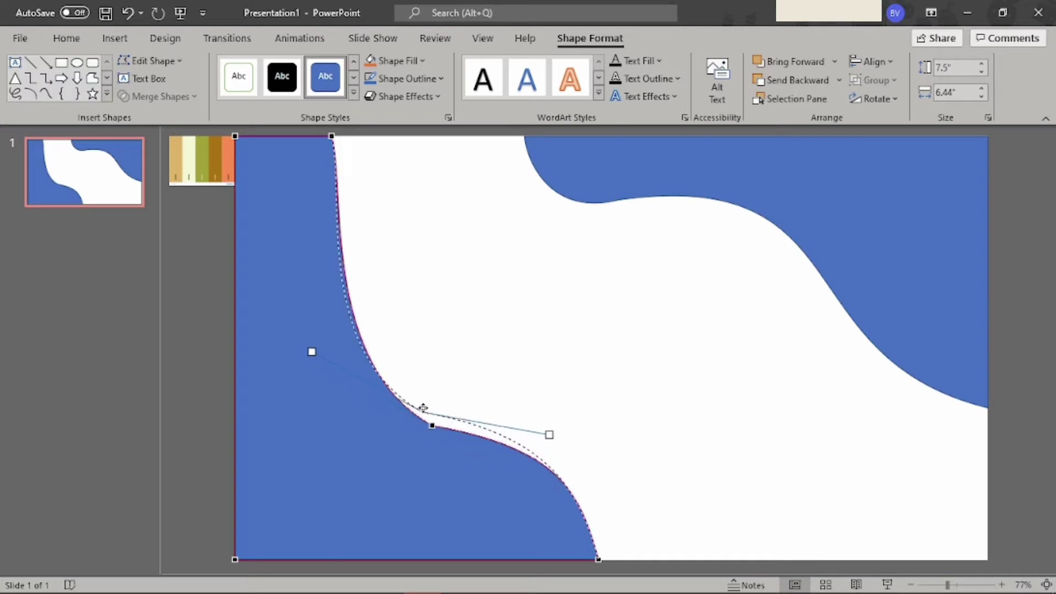
Refine the lower curve's handles so it bulges right, then deselect the shape
mouse_move(547, 400)
mouse_down()
mouse_move(540, 430)
mouse_move(606, 431)
mouse_up()
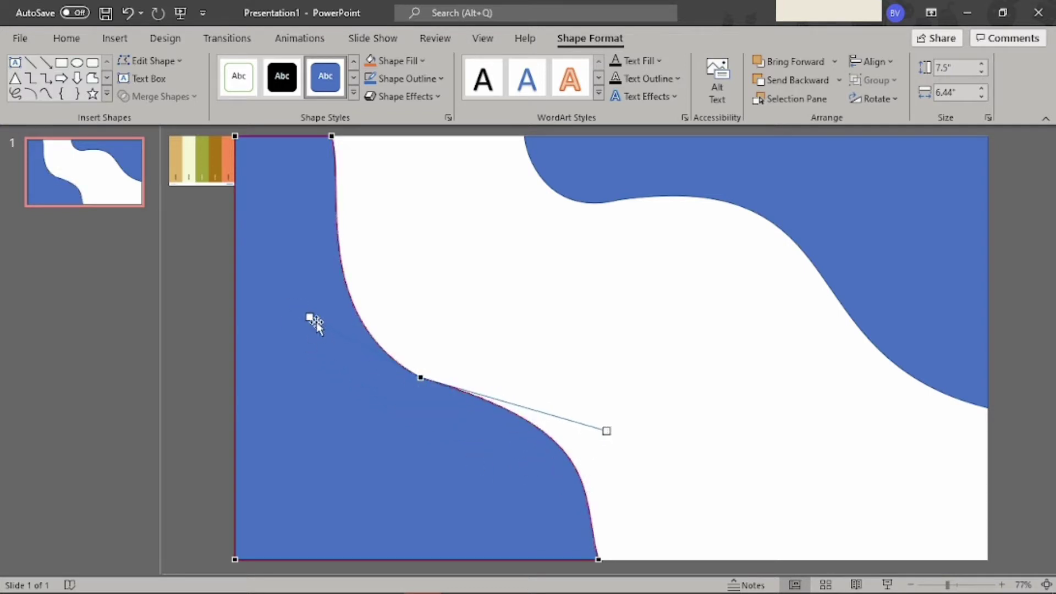
drag(306, 340, 306, 340)
drag(606, 431, 606, 447)
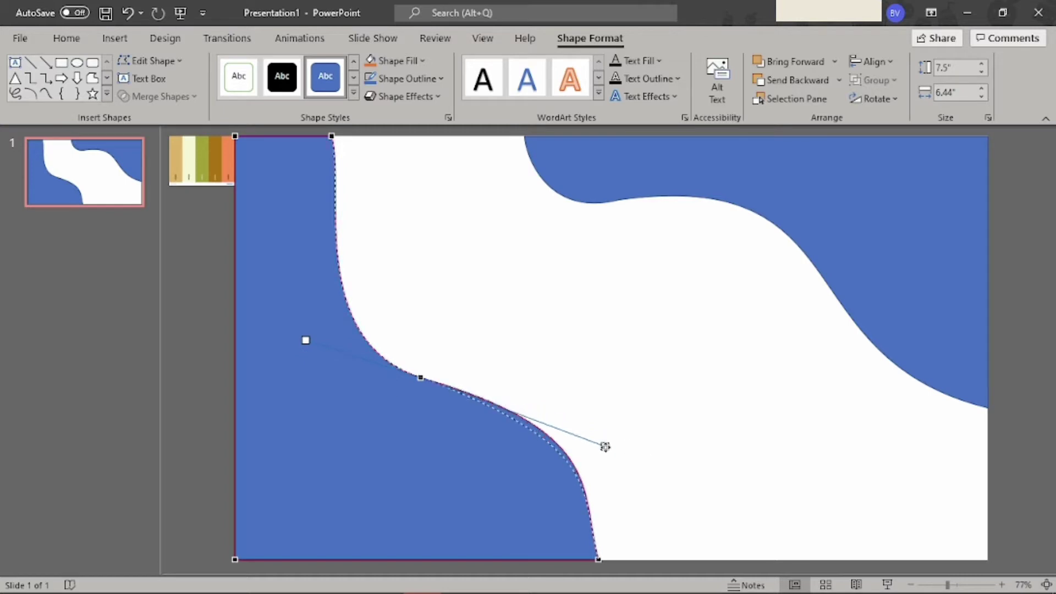
drag(578, 490, 611, 488)
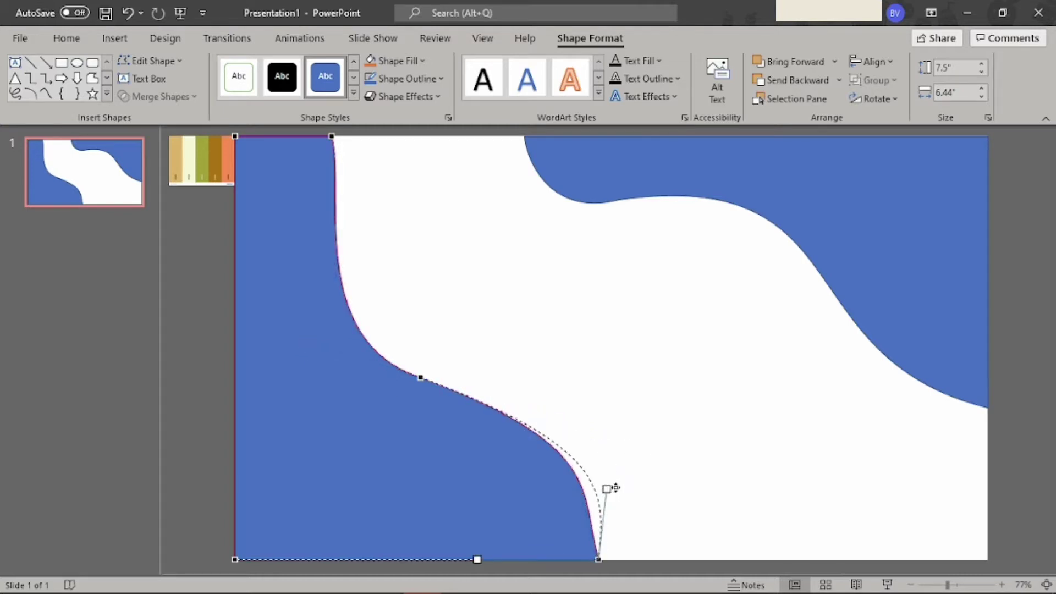
click(631, 492)
click(394, 427)
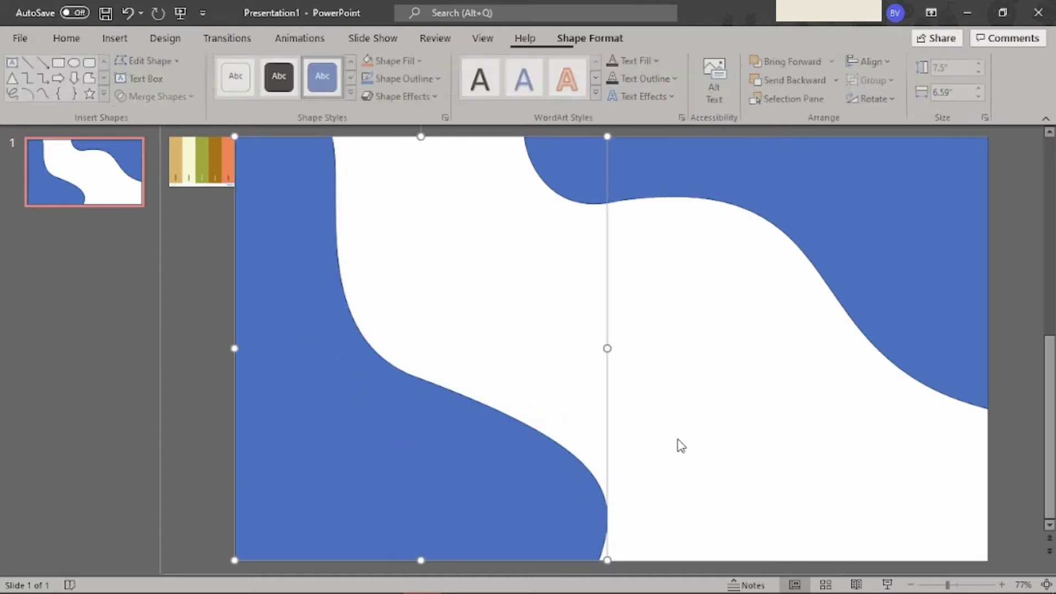
key(Escape)
Draw a rectangle and size it into a tall strip along the slide's left edge
click(115, 38)
click(249, 80)
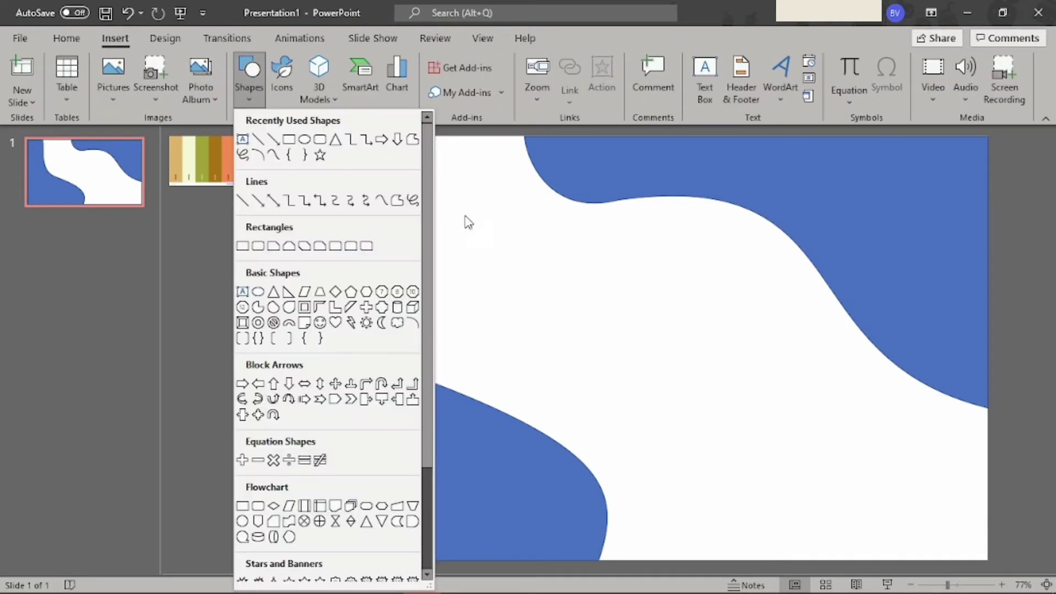
click(288, 139)
click(284, 148)
mouse_move(310, 174)
mouse_down()
mouse_move(258, 204)
mouse_move(257, 183)
mouse_up()
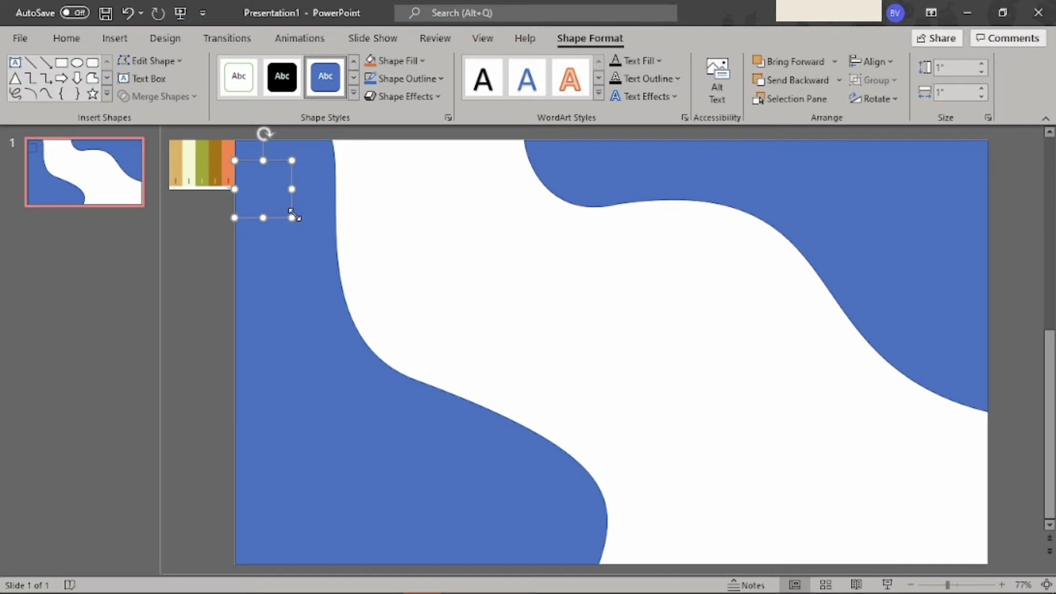
drag(294, 216, 418, 557)
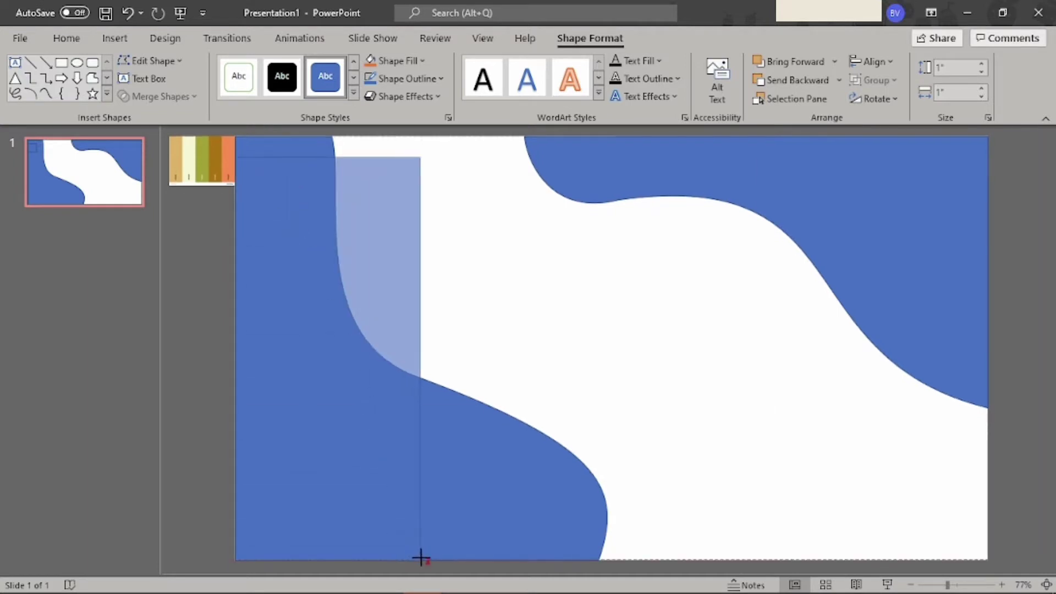
drag(420, 557, 405, 560)
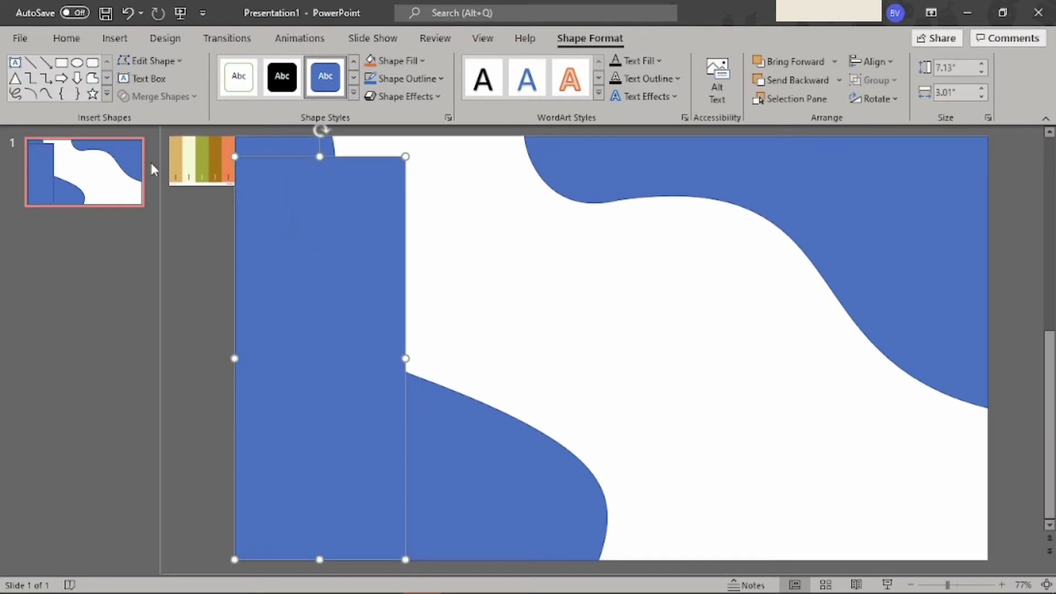
Edit its points, pulling the top-right corner in and bending the right side into a curve
click(147, 60)
click(161, 104)
mouse_move(406, 156)
mouse_down()
mouse_move(293, 191)
mouse_move(286, 205)
mouse_move(293, 186)
mouse_up()
mouse_move(343, 335)
mouse_down()
mouse_move(295, 473)
mouse_move(307, 493)
mouse_up()
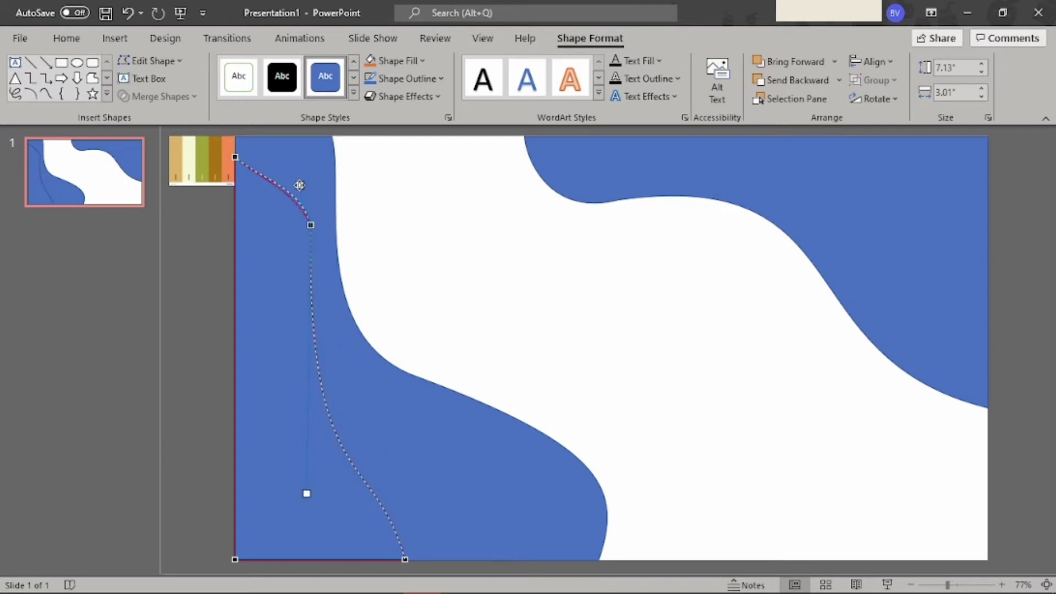
drag(301, 185, 294, 192)
drag(306, 234, 287, 225)
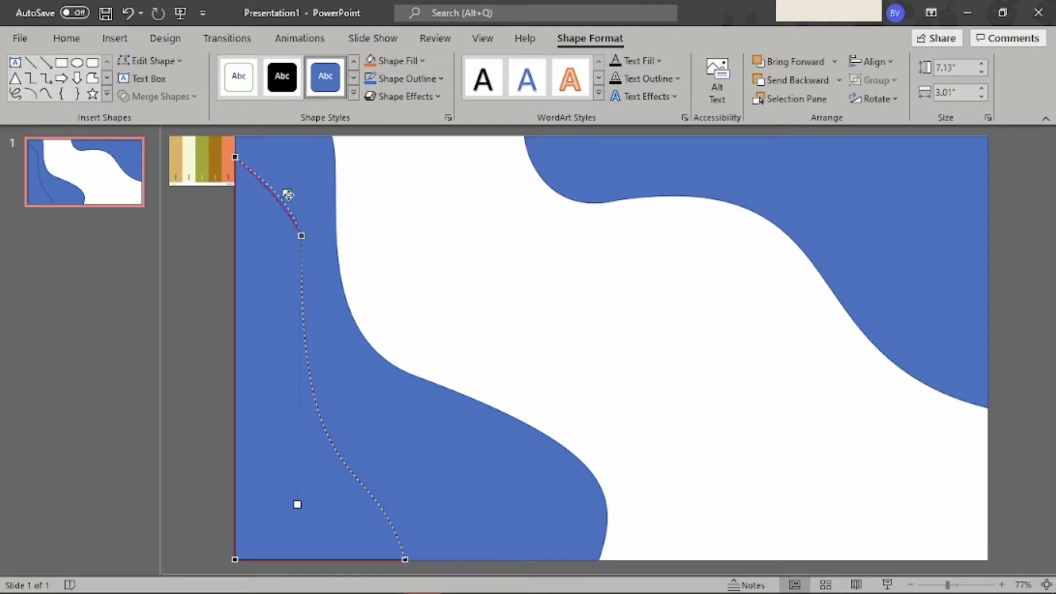
Refine the upper and lower parts of the right-edge curve, then deselect
drag(292, 189, 290, 189)
mouse_move(301, 236)
mouse_down()
mouse_move(298, 269)
mouse_move(302, 202)
mouse_up()
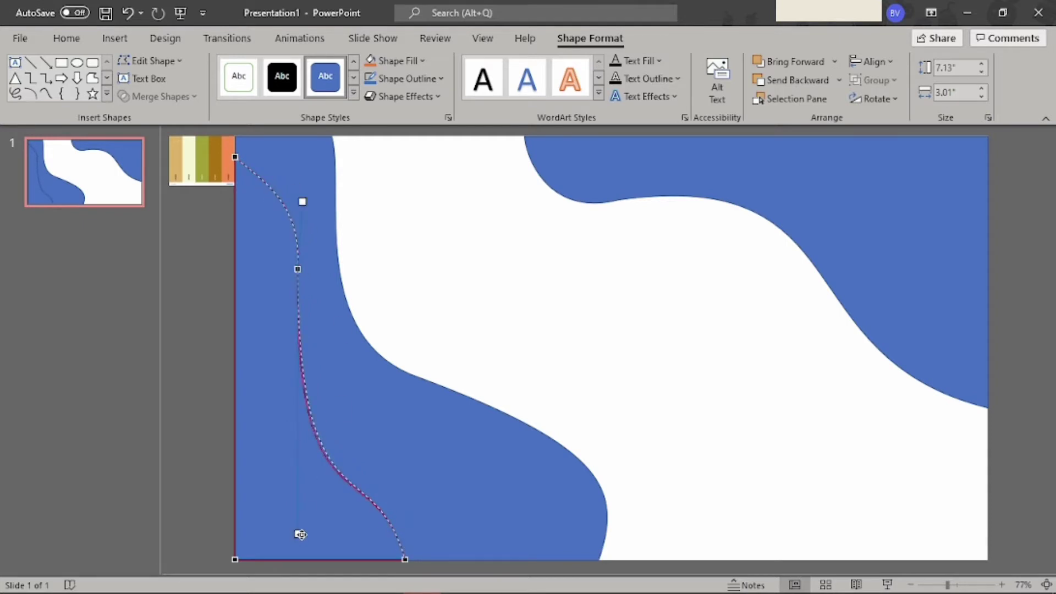
drag(300, 534, 300, 533)
drag(383, 458, 409, 449)
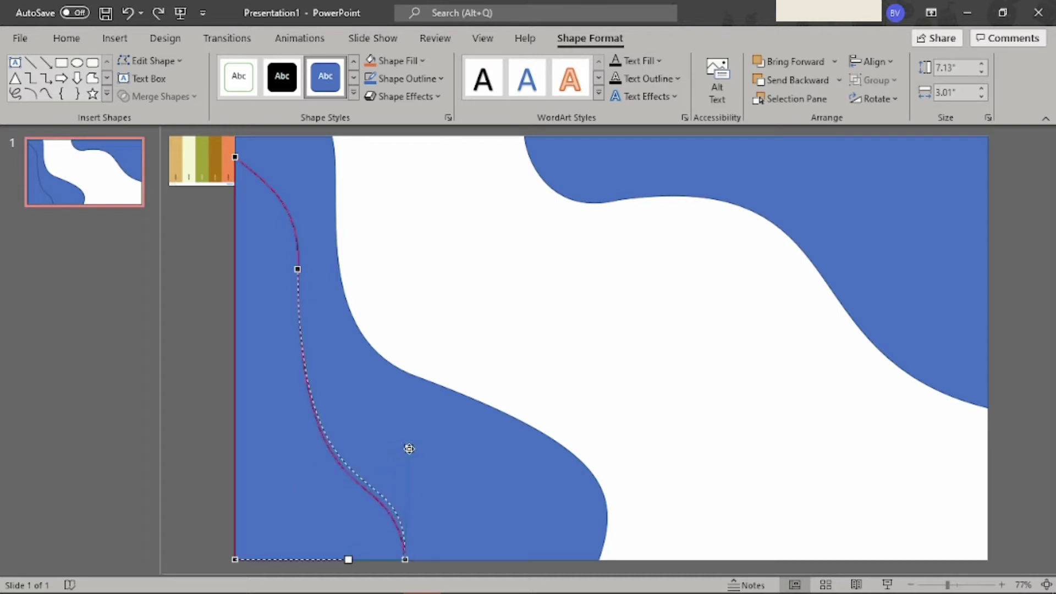
drag(394, 433, 397, 429)
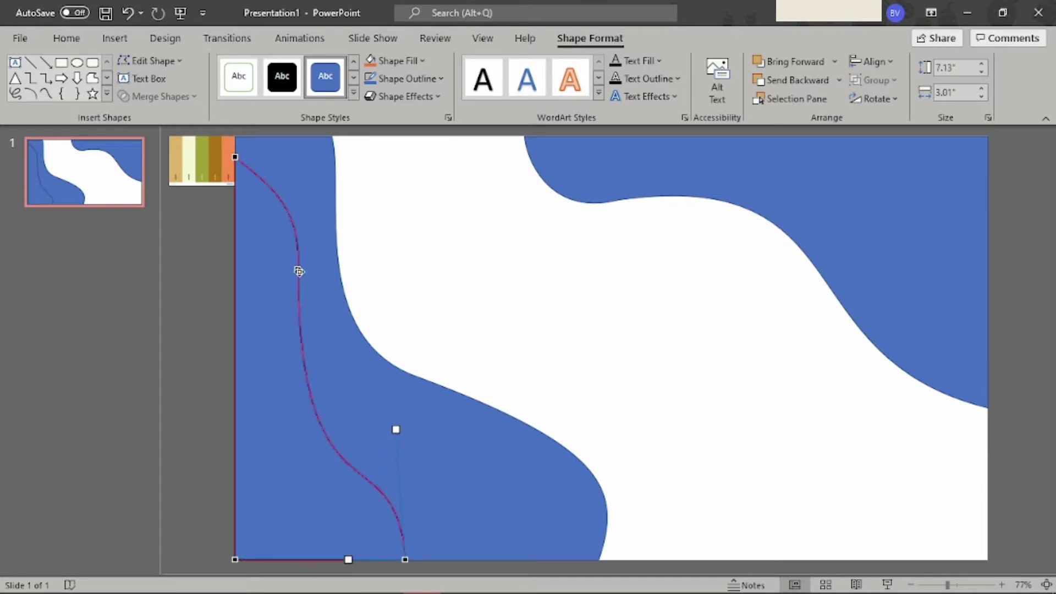
drag(299, 532, 276, 537)
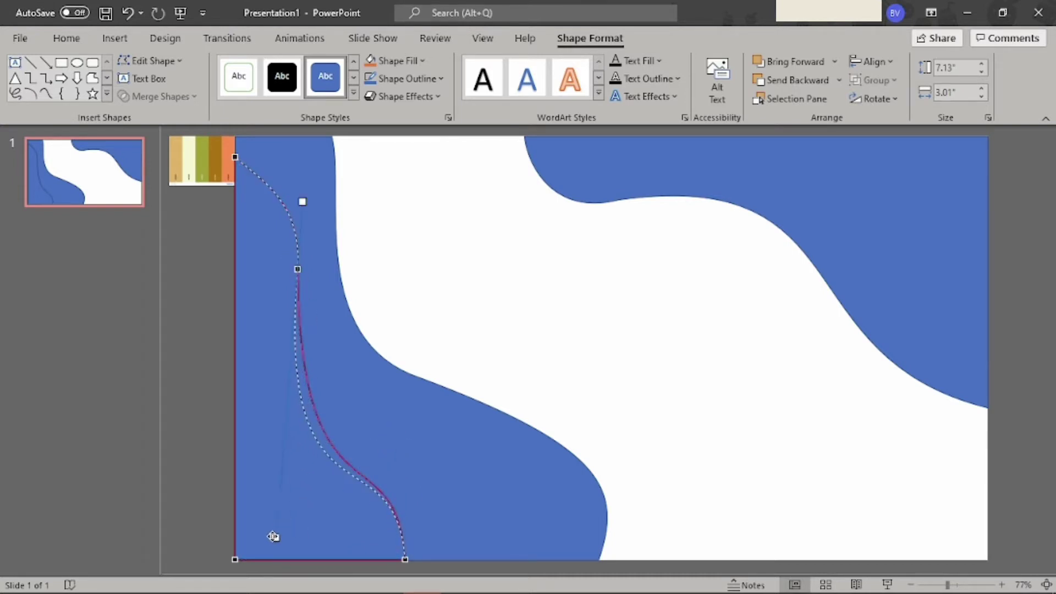
click(188, 336)
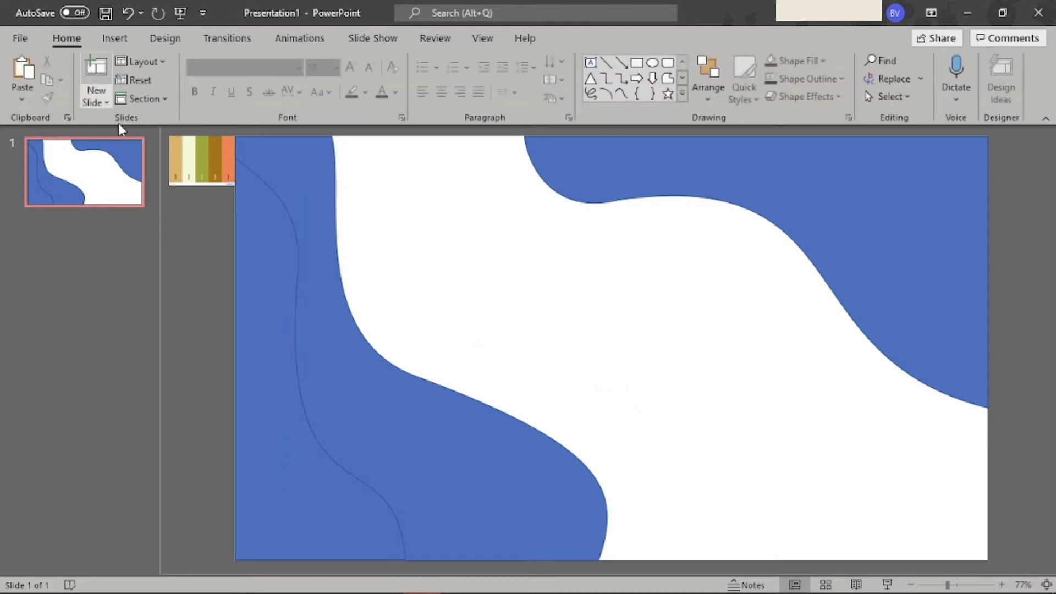
Insert a rectangle, enlarge it into the bottom-right corner and slant its top and left edges
click(113, 39)
click(248, 73)
click(278, 155)
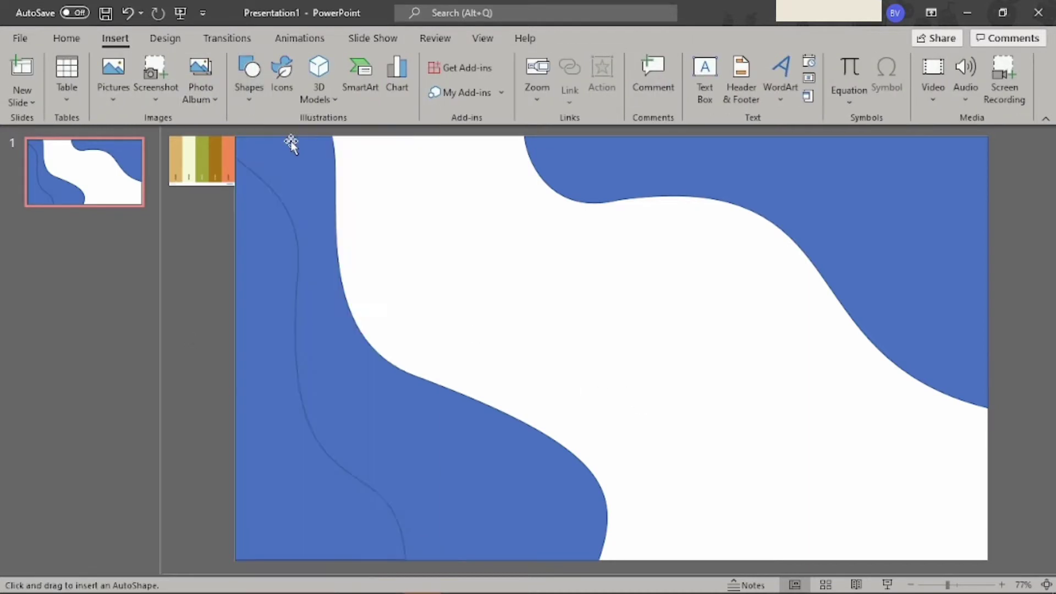
click(290, 140)
mouse_move(319, 167)
mouse_down()
mouse_move(960, 529)
mouse_move(857, 329)
mouse_move(753, 303)
mouse_move(782, 360)
mouse_up()
click(176, 107)
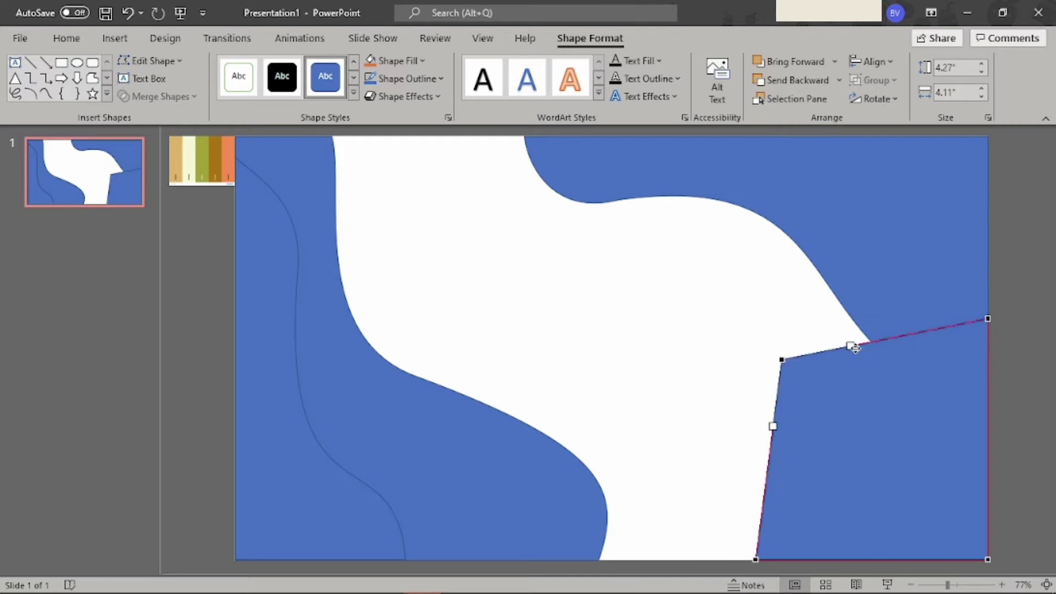
click(848, 391)
Edit points to arch the top edge upward and bulge the left edge outward
click(149, 61)
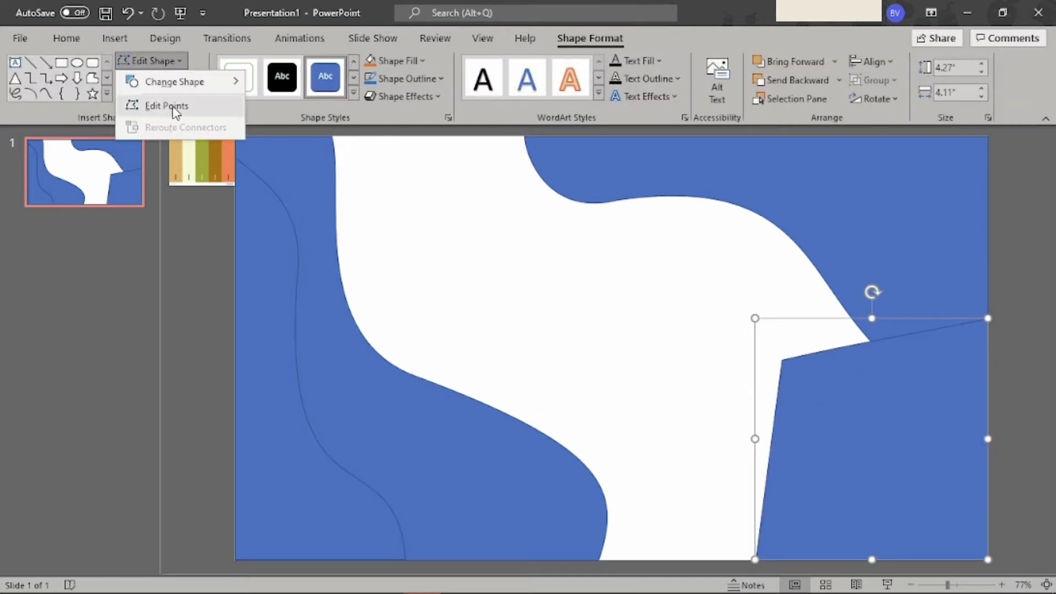
click(165, 107)
drag(875, 355, 828, 315)
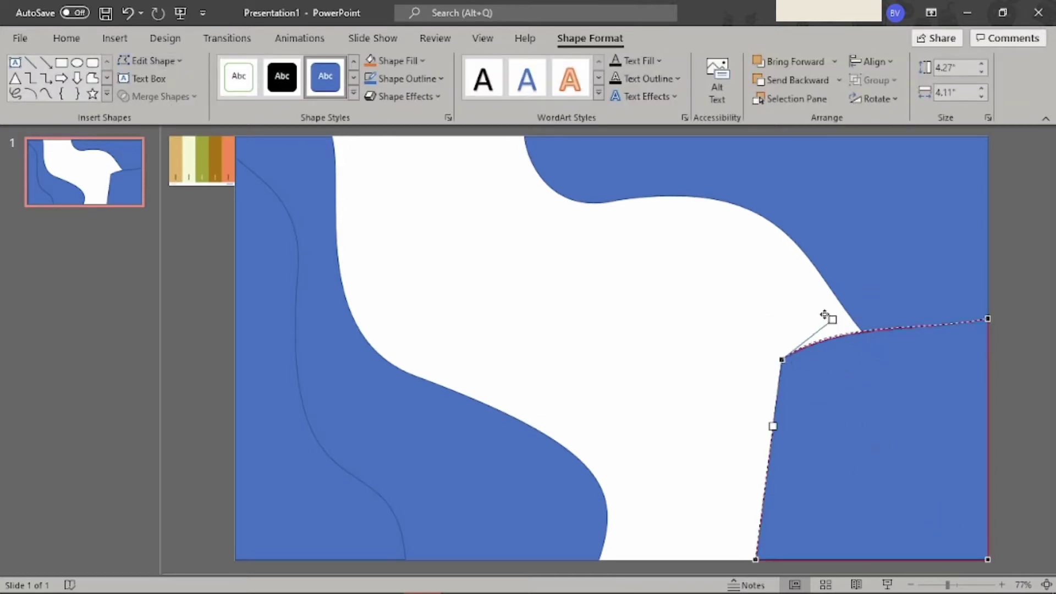
drag(939, 339, 911, 295)
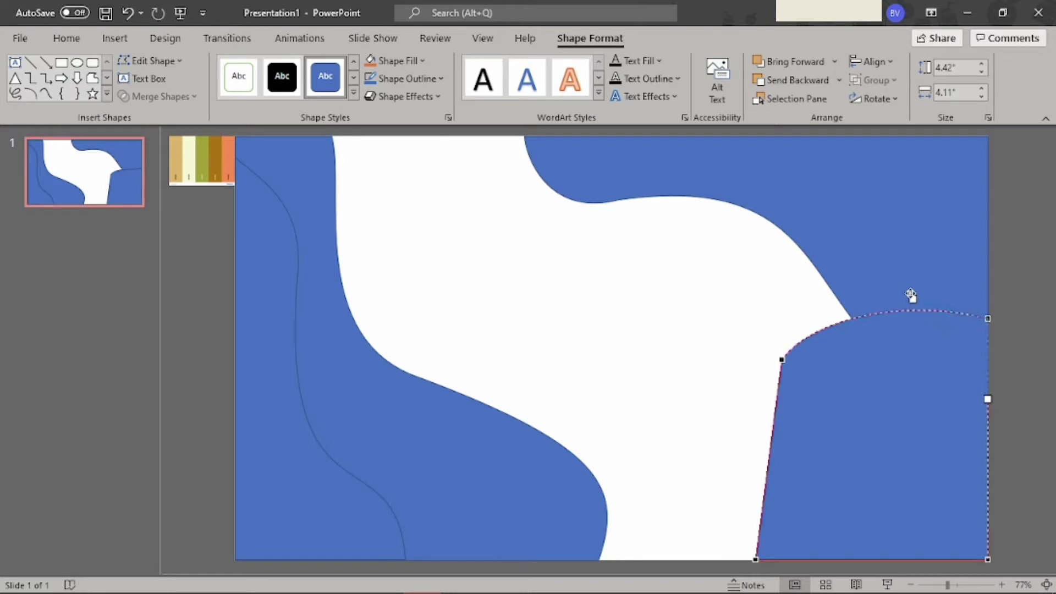
drag(774, 513, 675, 385)
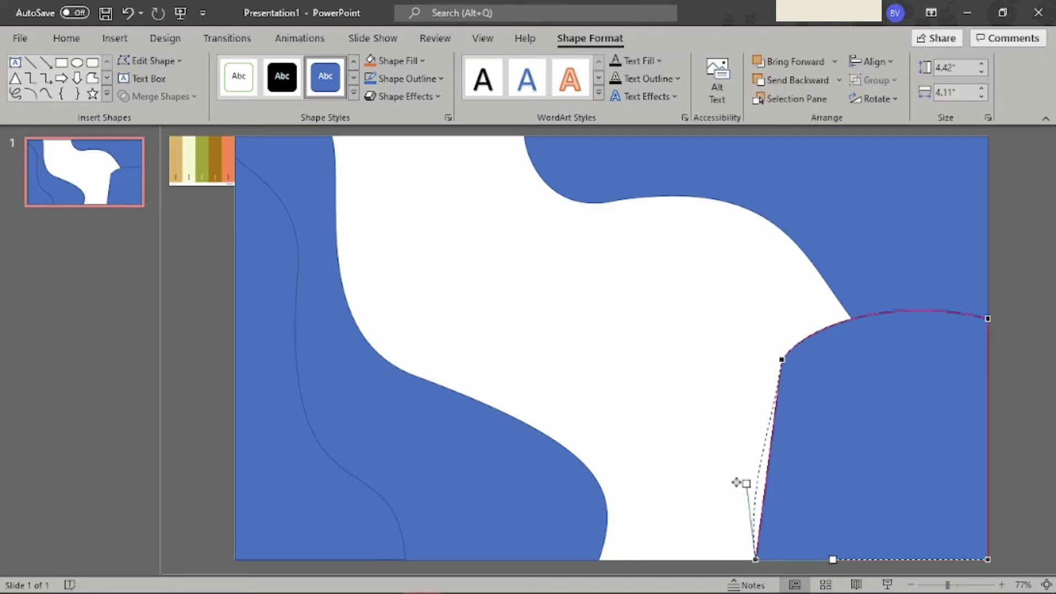
click(782, 360)
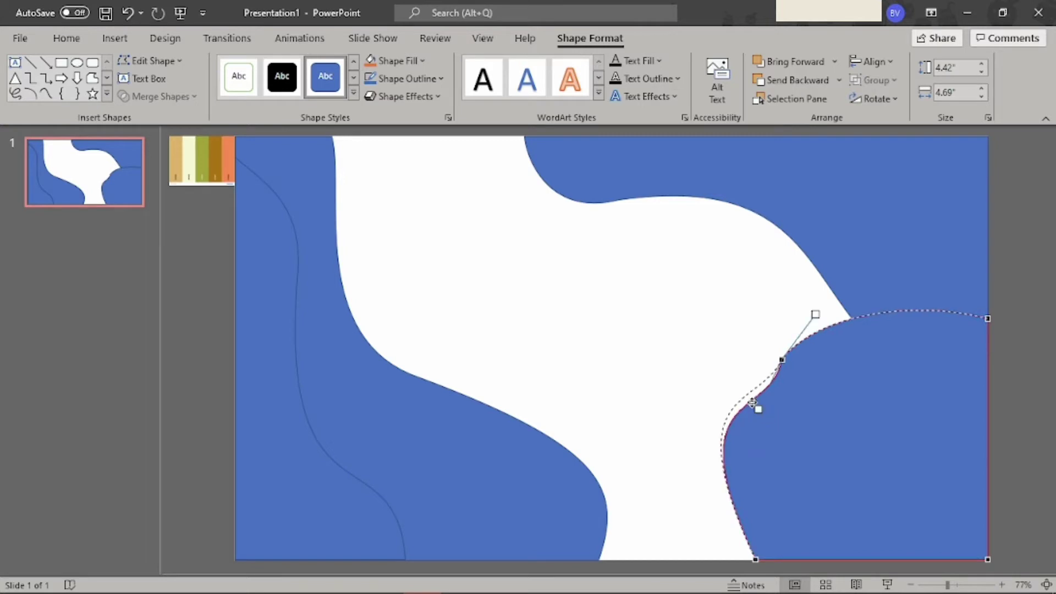
mouse_move(755, 406)
mouse_down()
mouse_move(739, 388)
mouse_move(758, 411)
mouse_up()
drag(820, 317, 876, 301)
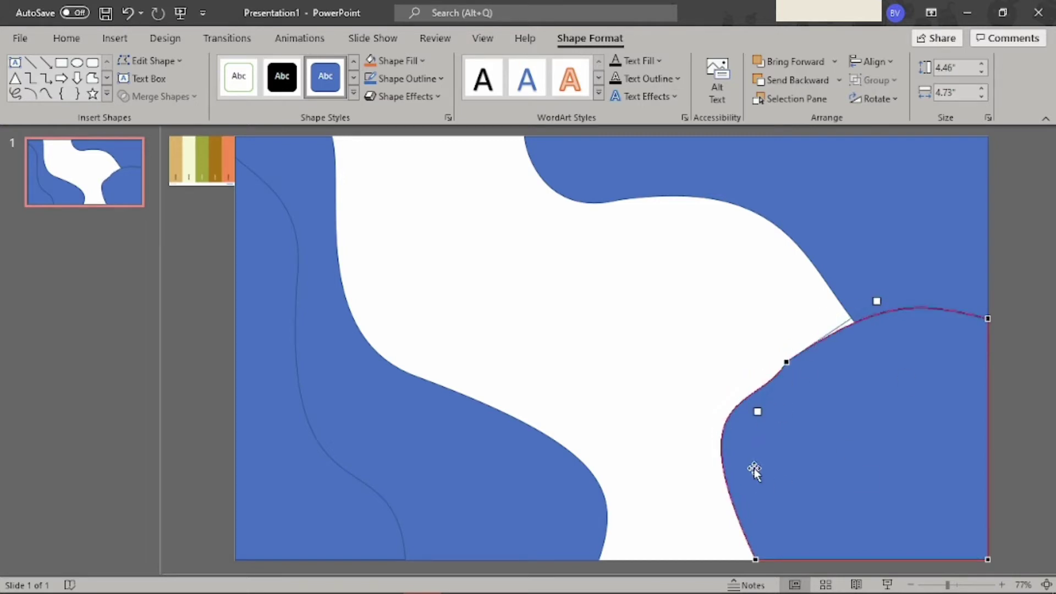
Reshape the lower-left curve and shift the bottom-left point to the right
click(756, 559)
drag(685, 399, 740, 435)
drag(786, 362, 778, 391)
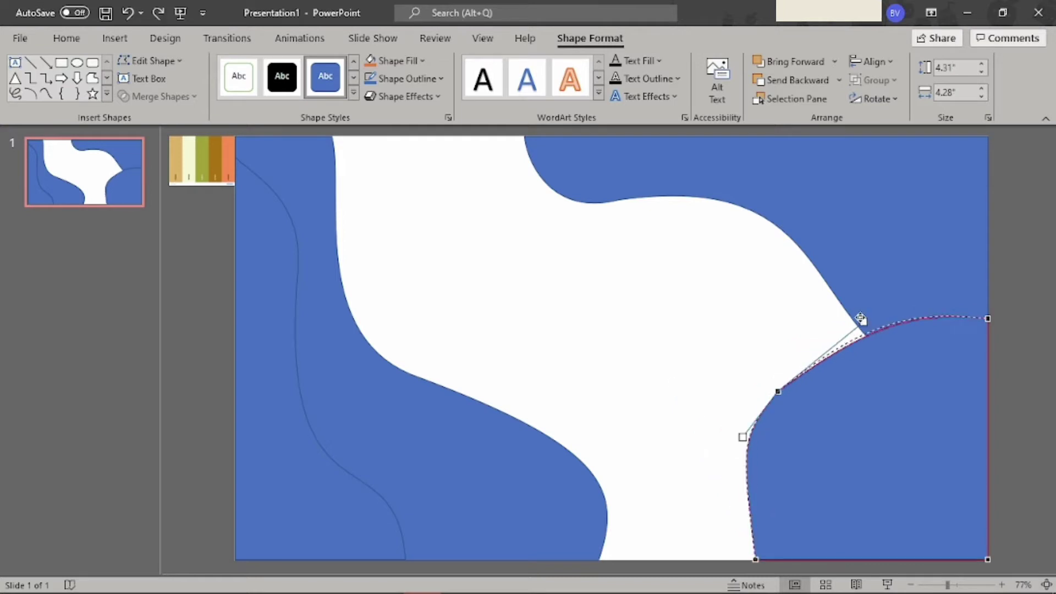
mouse_move(860, 314)
mouse_down()
mouse_move(843, 306)
mouse_move(863, 312)
mouse_up()
drag(743, 437, 759, 450)
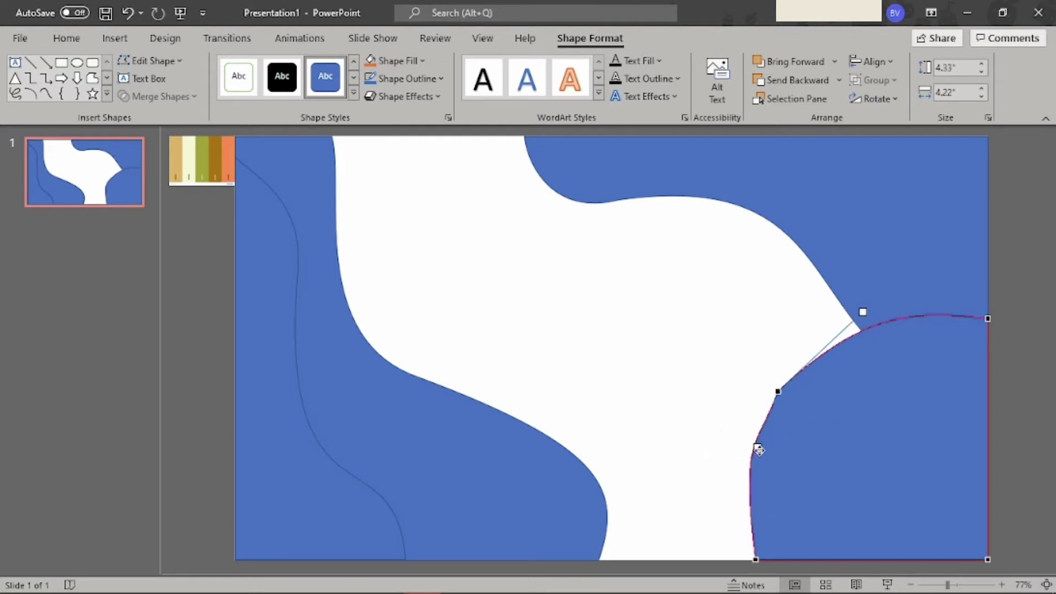
drag(757, 559, 796, 556)
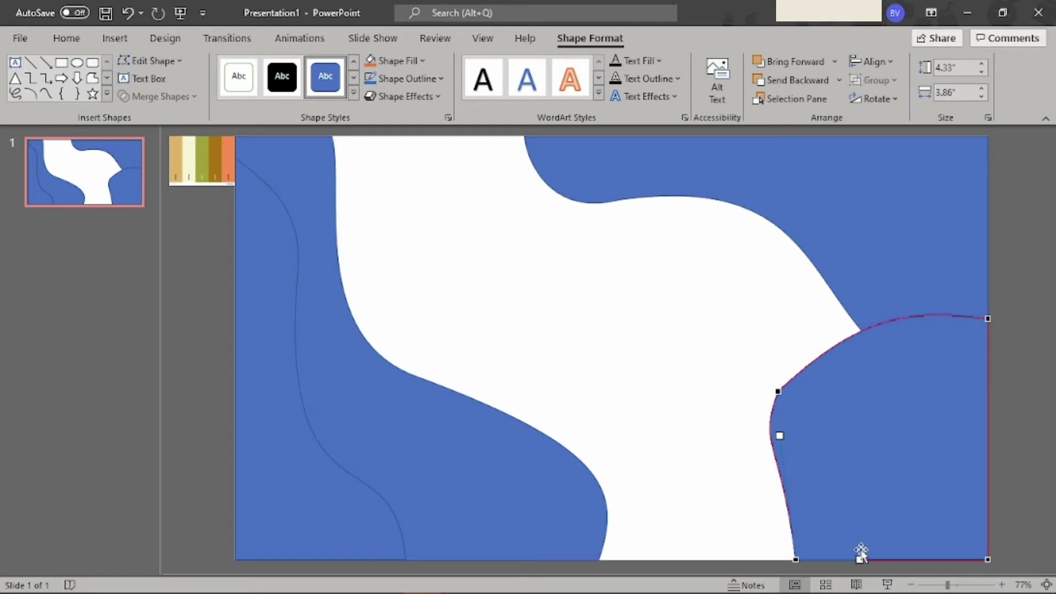
mouse_move(779, 436)
mouse_down()
mouse_move(730, 478)
mouse_move(737, 471)
mouse_up()
mouse_move(783, 394)
mouse_down()
mouse_move(861, 302)
mouse_move(821, 304)
mouse_up()
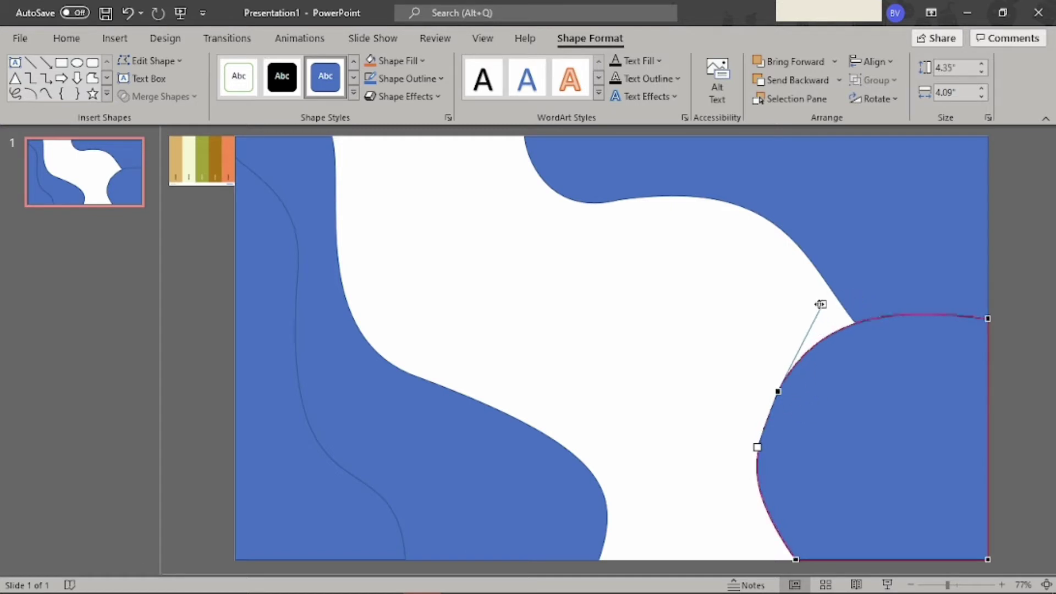
Smooth the upper and lower-left curves with small handle tweaks, then exit point editing
drag(777, 393, 770, 390)
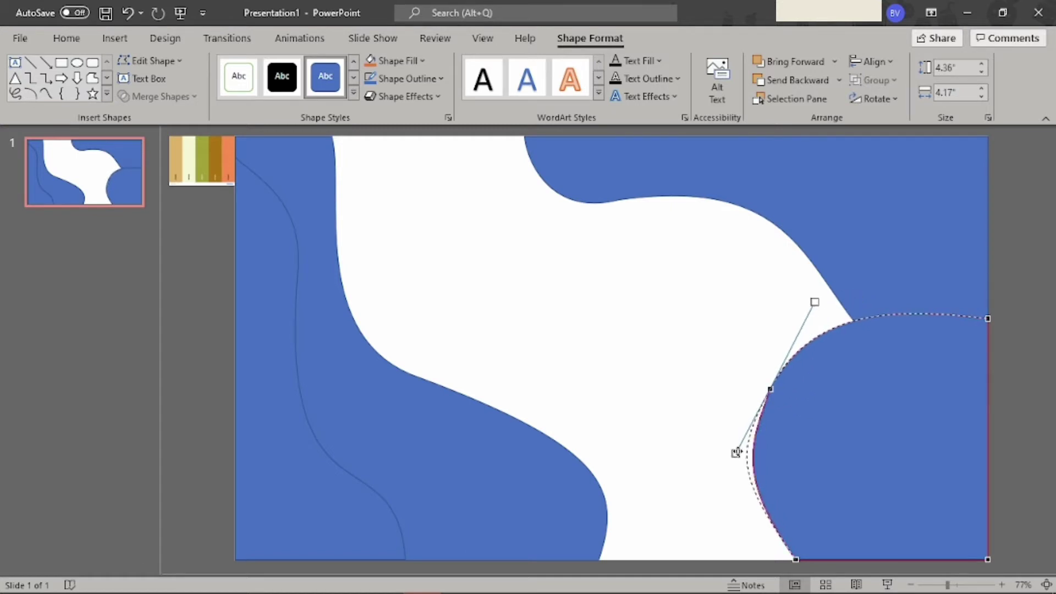
drag(748, 452, 744, 454)
drag(813, 300, 829, 305)
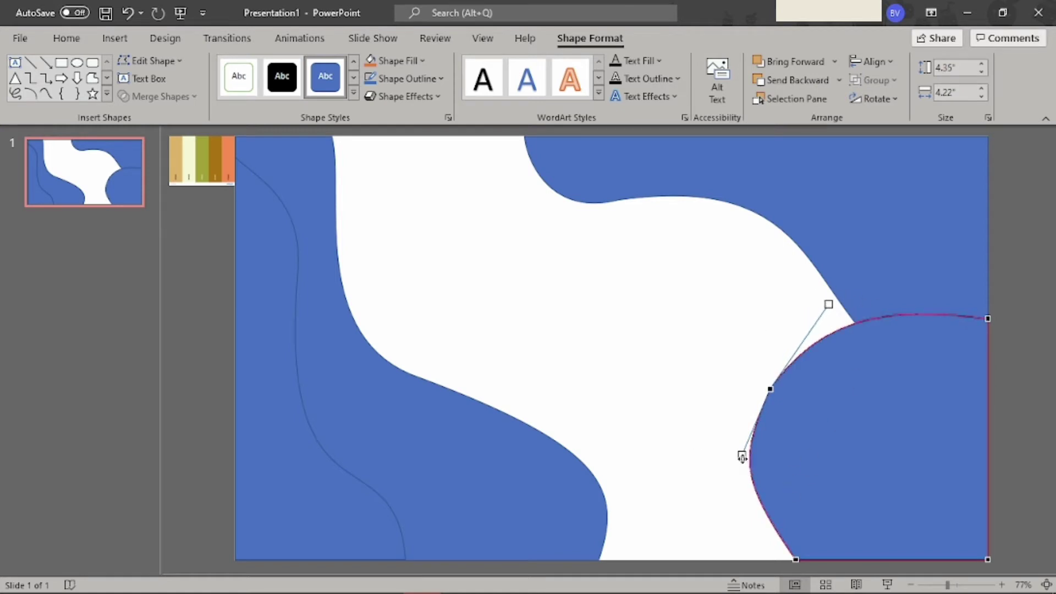
click(796, 559)
drag(736, 473, 755, 468)
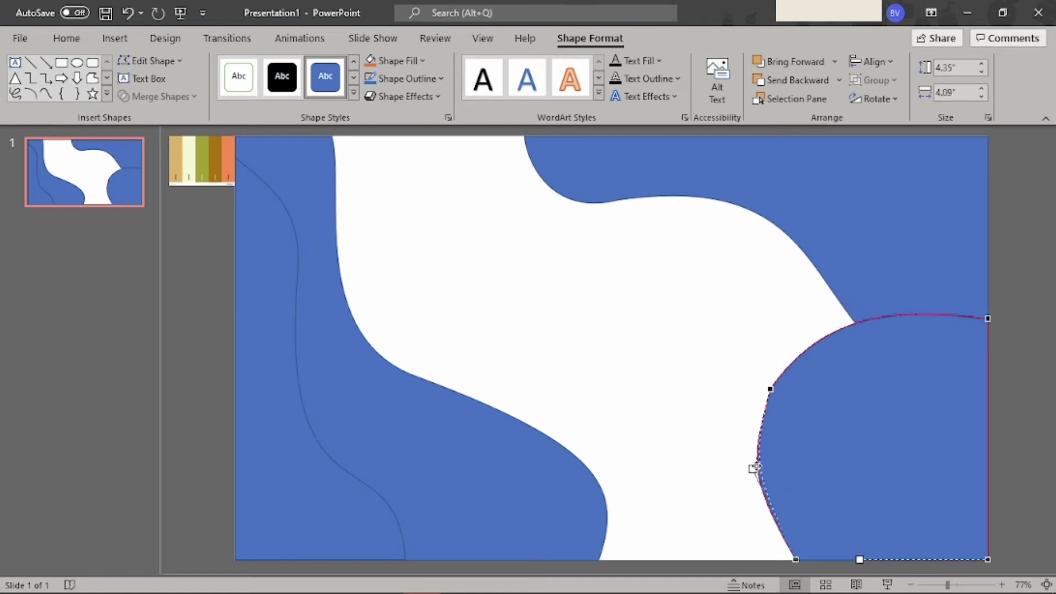
click(770, 389)
drag(828, 304, 831, 290)
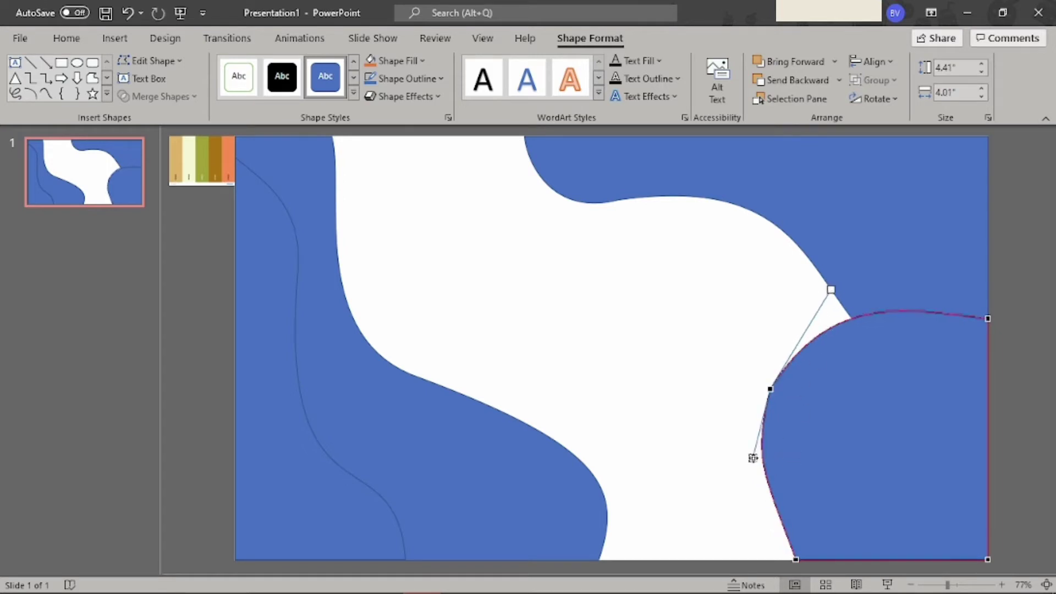
drag(753, 458, 751, 417)
click(1008, 428)
Re-enter point editing on the bottom-right blob and curve its lower-left edge further
click(879, 436)
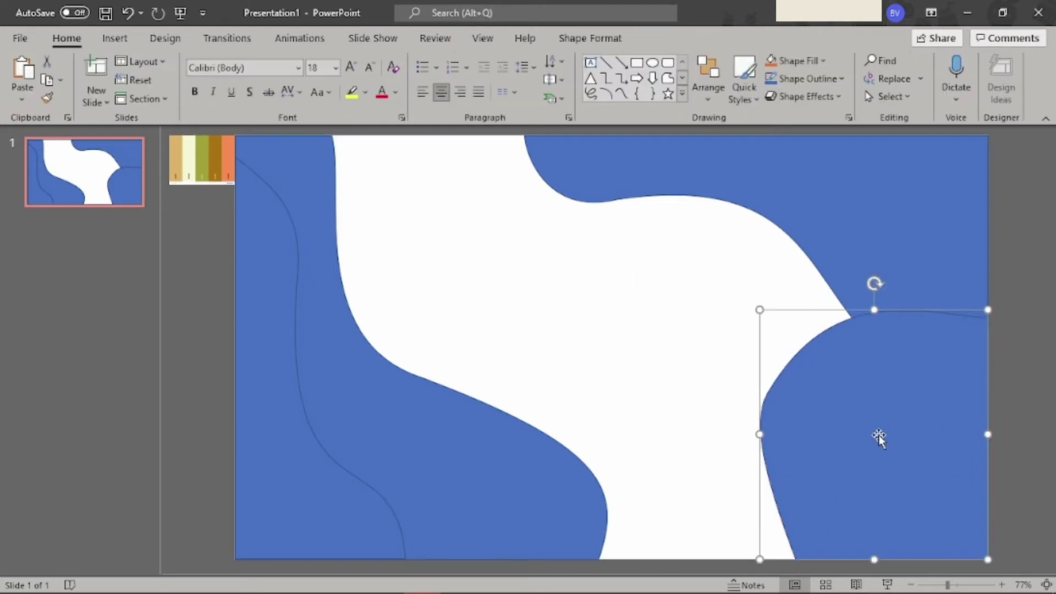
click(149, 60)
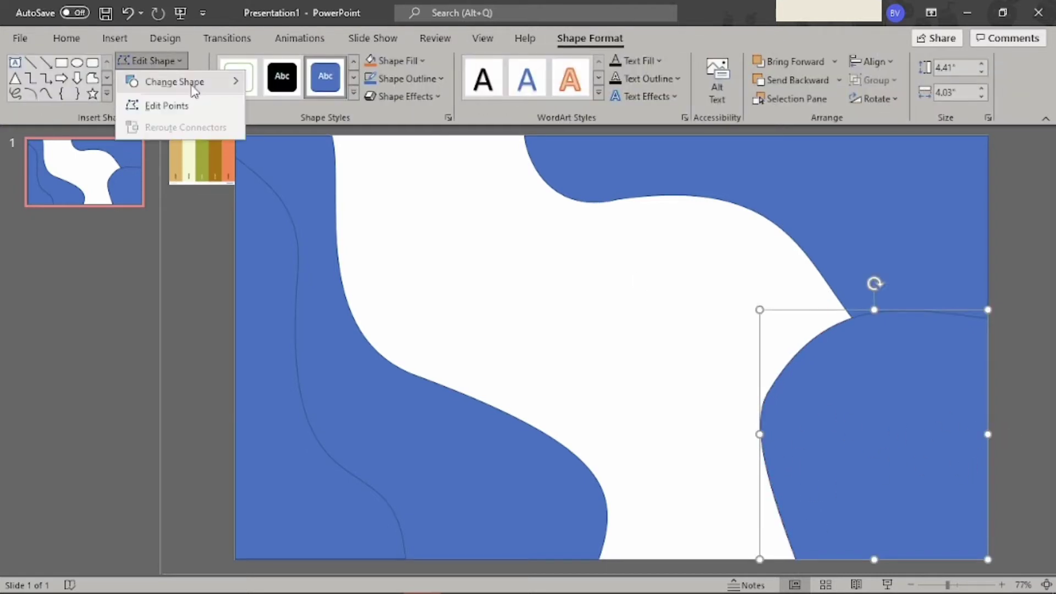
click(201, 104)
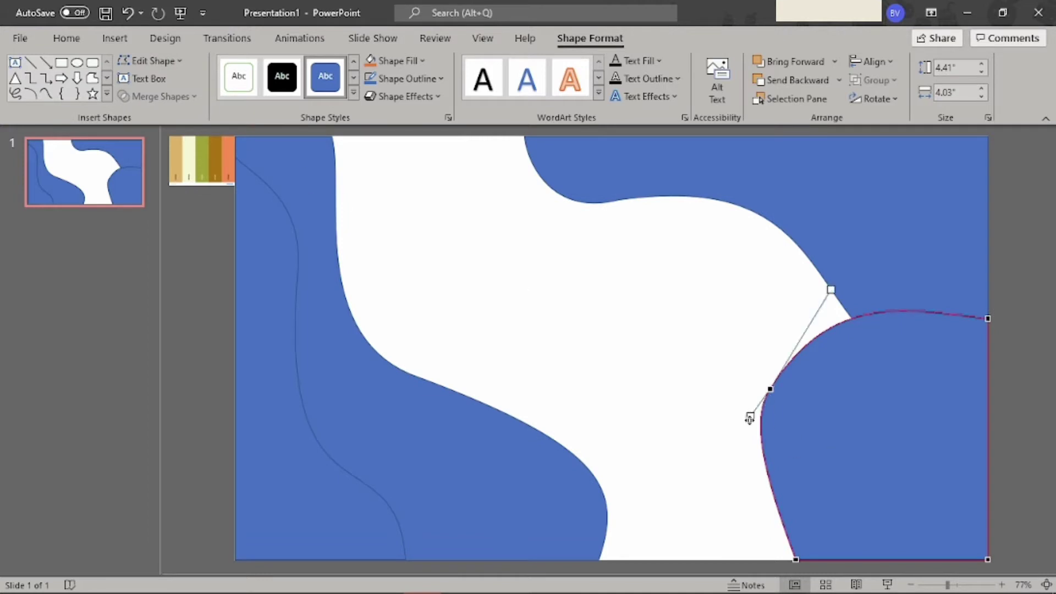
drag(750, 418, 745, 460)
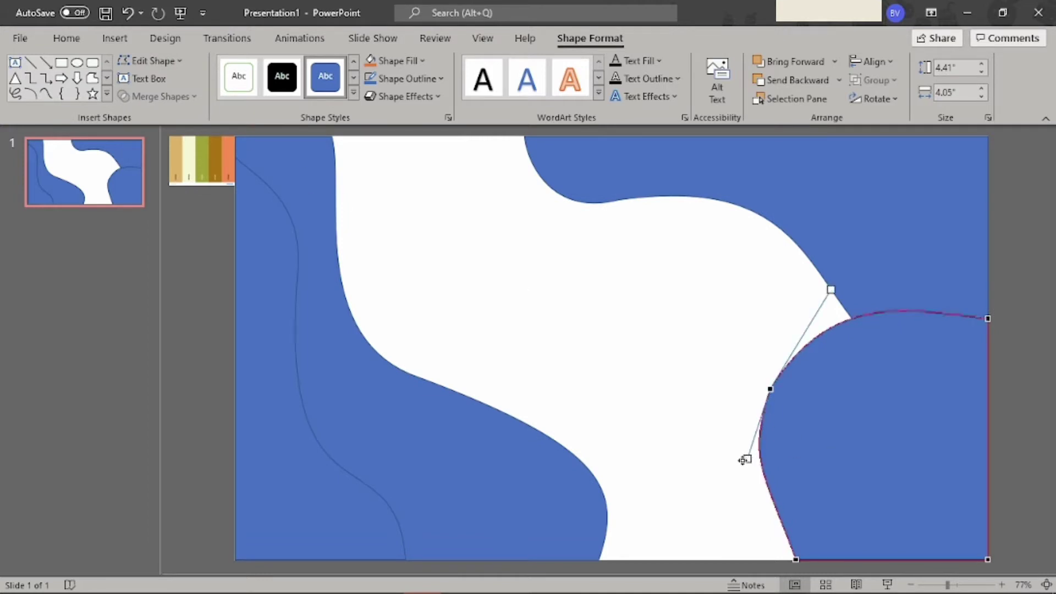
drag(771, 389, 761, 382)
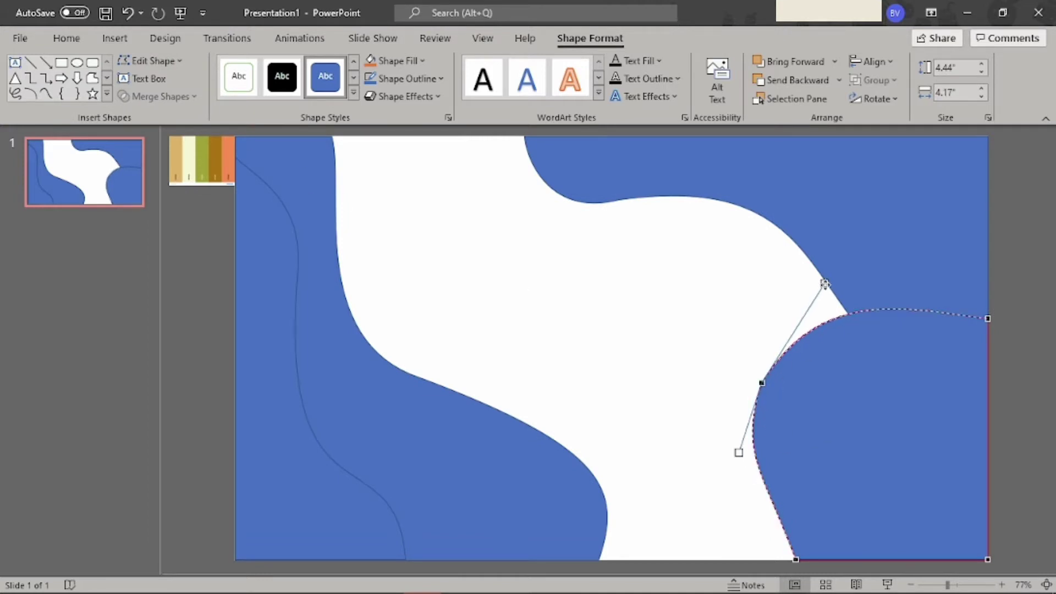
click(792, 559)
drag(757, 466, 745, 511)
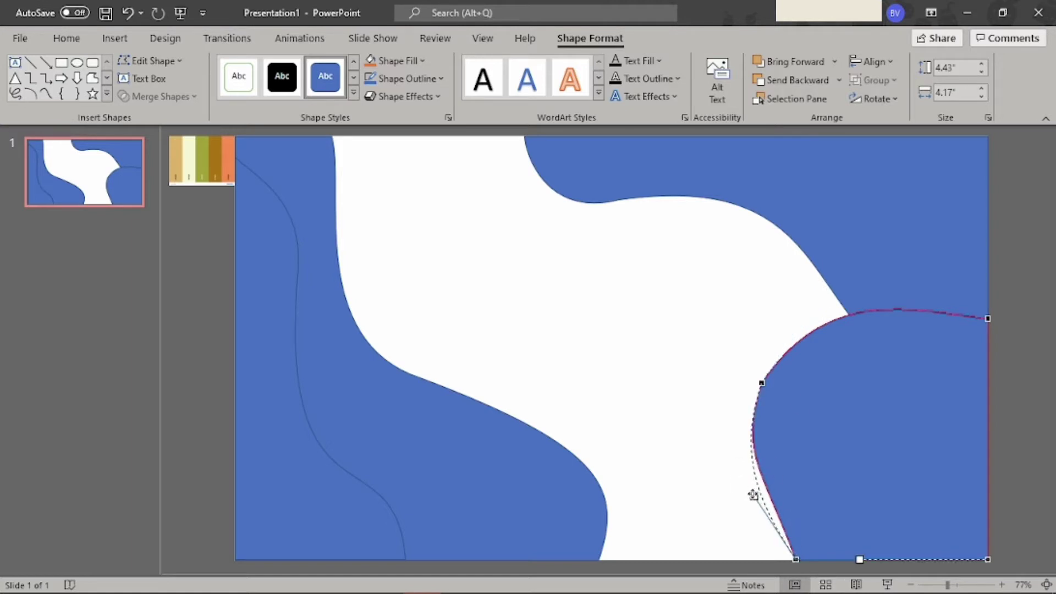
click(1018, 440)
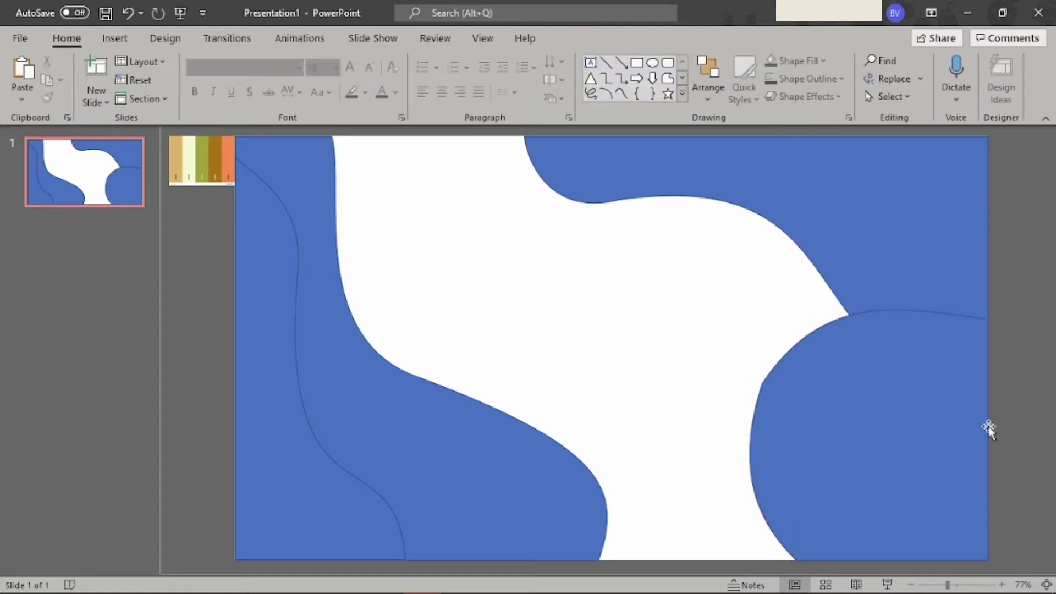
Adjust the left-curve point's handles, bending the upper curve and rounding off the lower sweep
click(889, 423)
ctrl+scroll(906, 442, up, 5)
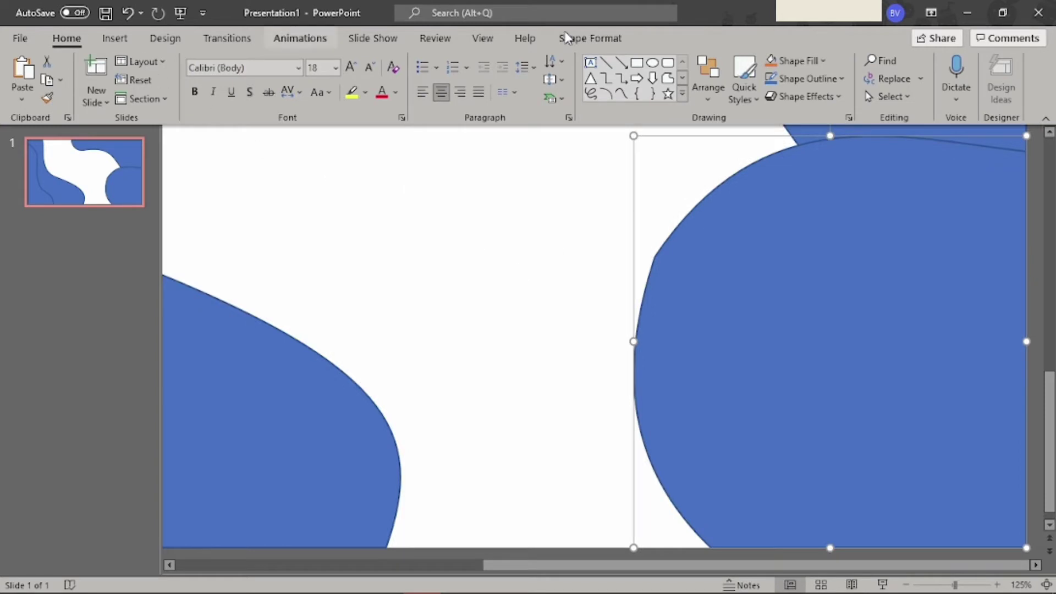
click(590, 38)
click(152, 61)
click(212, 109)
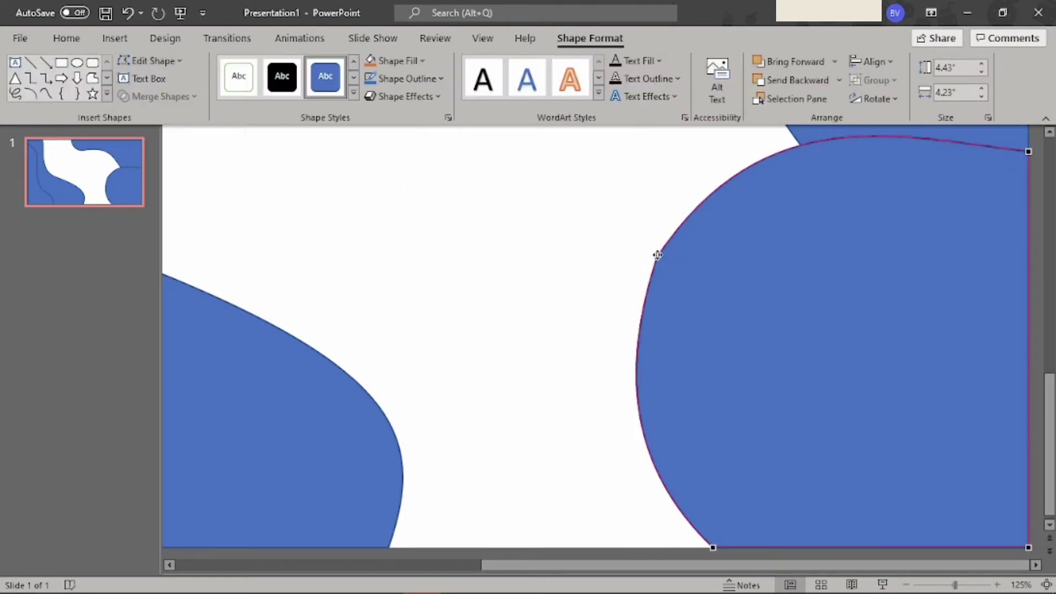
click(658, 256)
drag(626, 374, 612, 365)
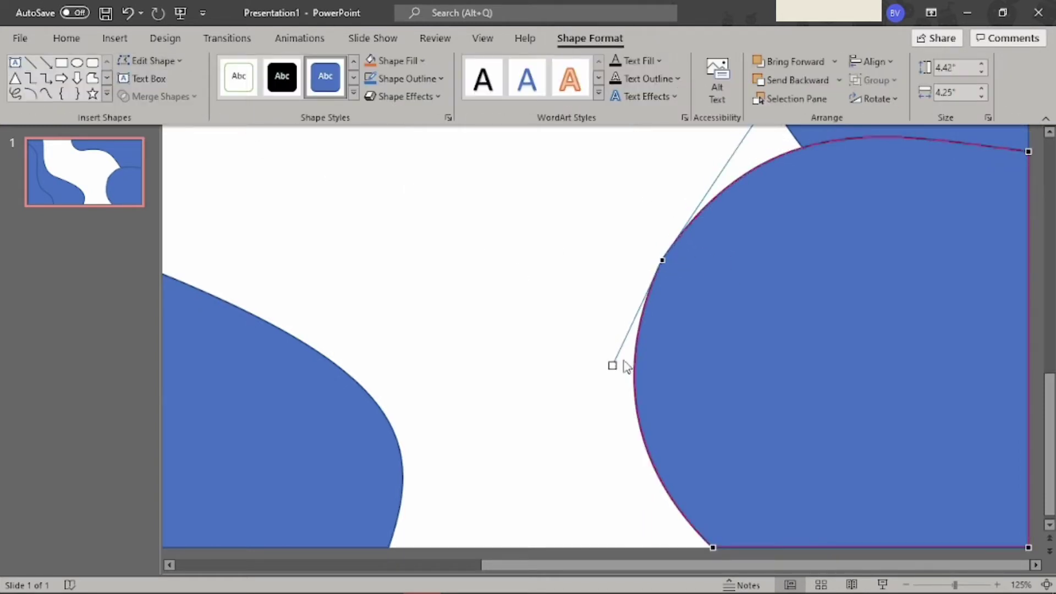
scroll(824, 223, up, 1)
mouse_move(769, 136)
mouse_down()
mouse_move(695, 220)
mouse_move(712, 214)
mouse_up()
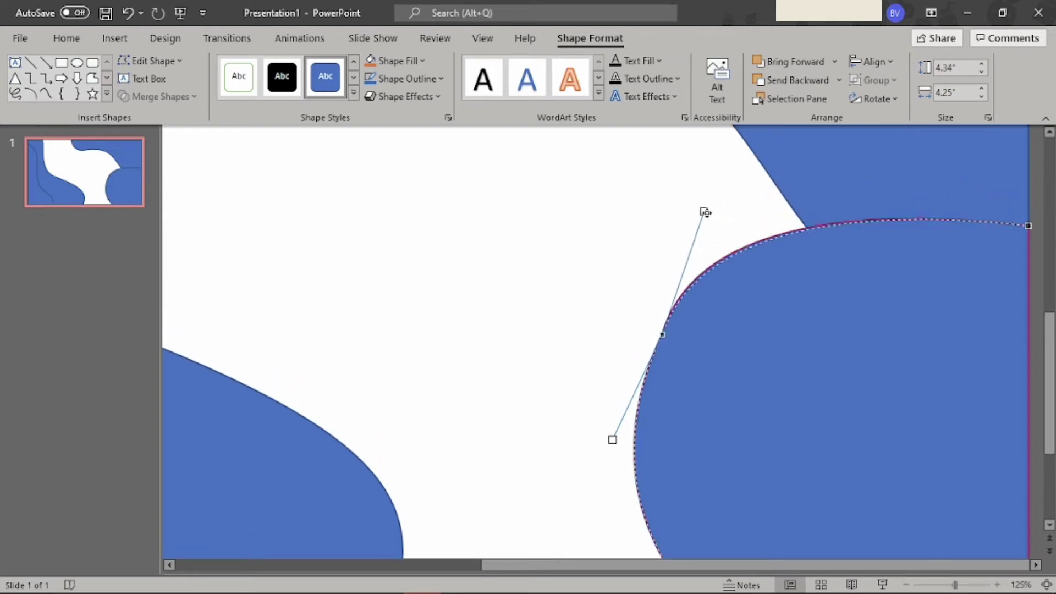
drag(612, 439, 622, 440)
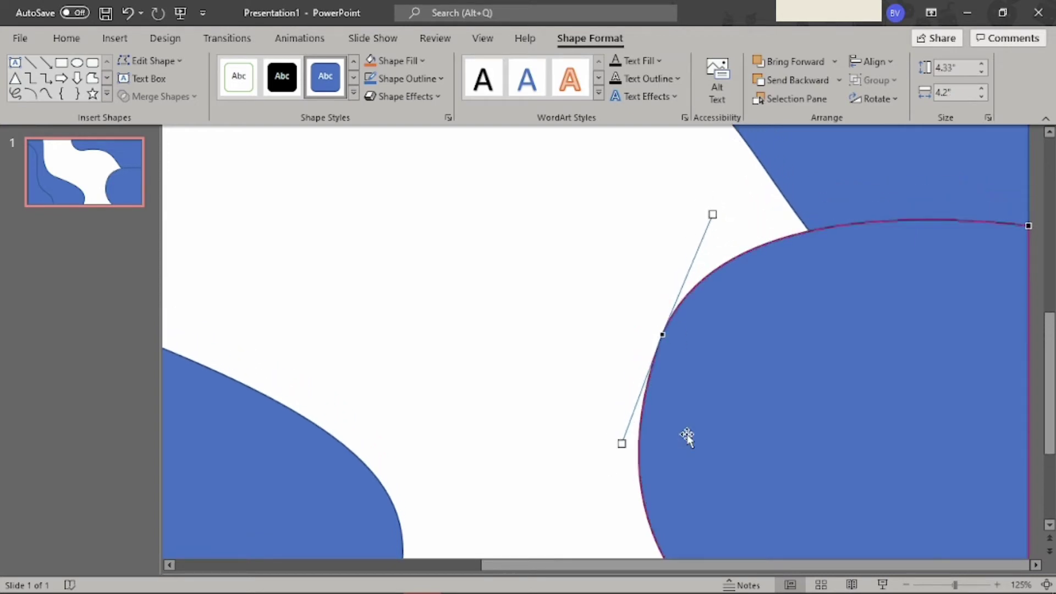
scroll(752, 494, down, 2)
drag(712, 544, 647, 442)
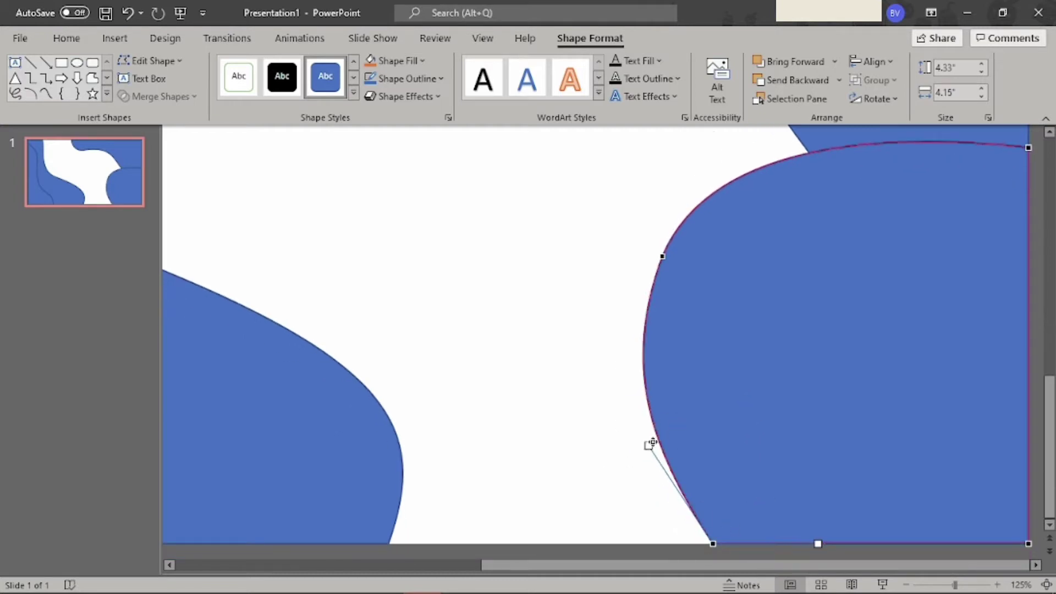
click(547, 413)
ctrl+scroll(847, 431, down, 5)
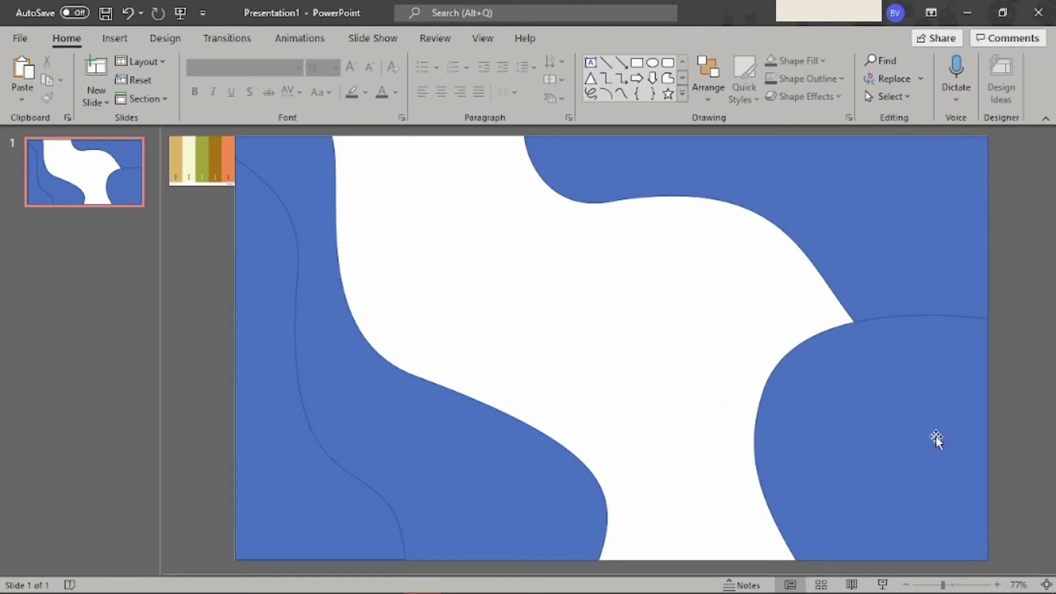
Select the top-right blob and bring up the Format Shape pane with Ctrl+1
click(745, 168)
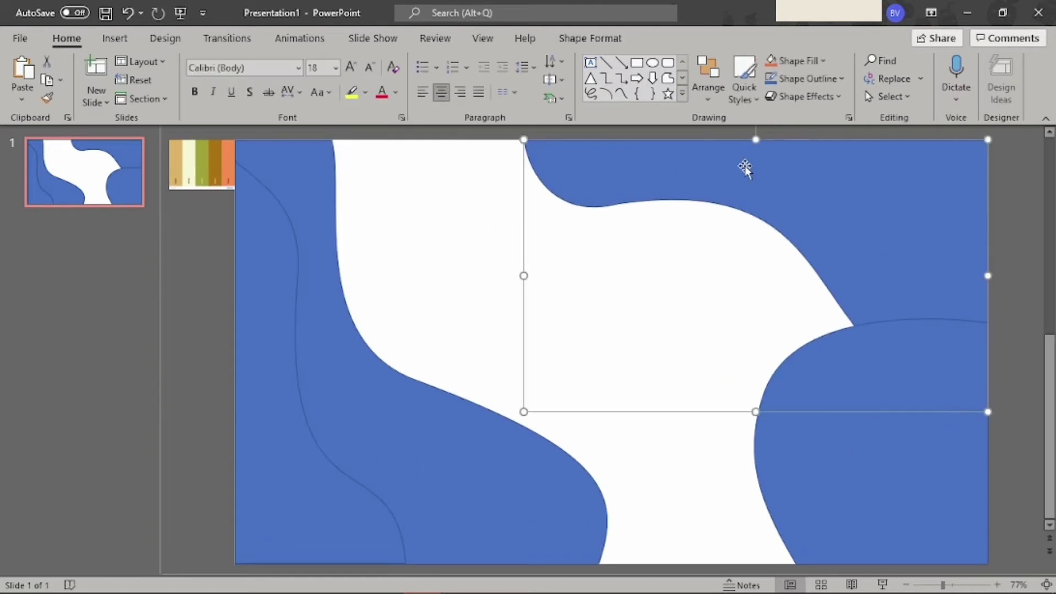
click(405, 117)
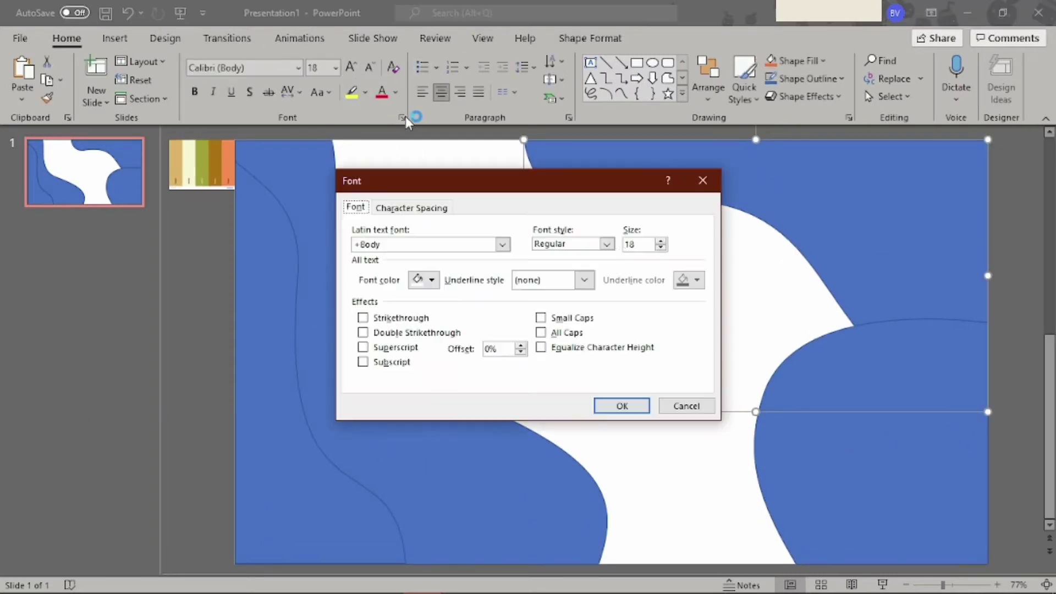
click(705, 181)
click(665, 128)
click(666, 144)
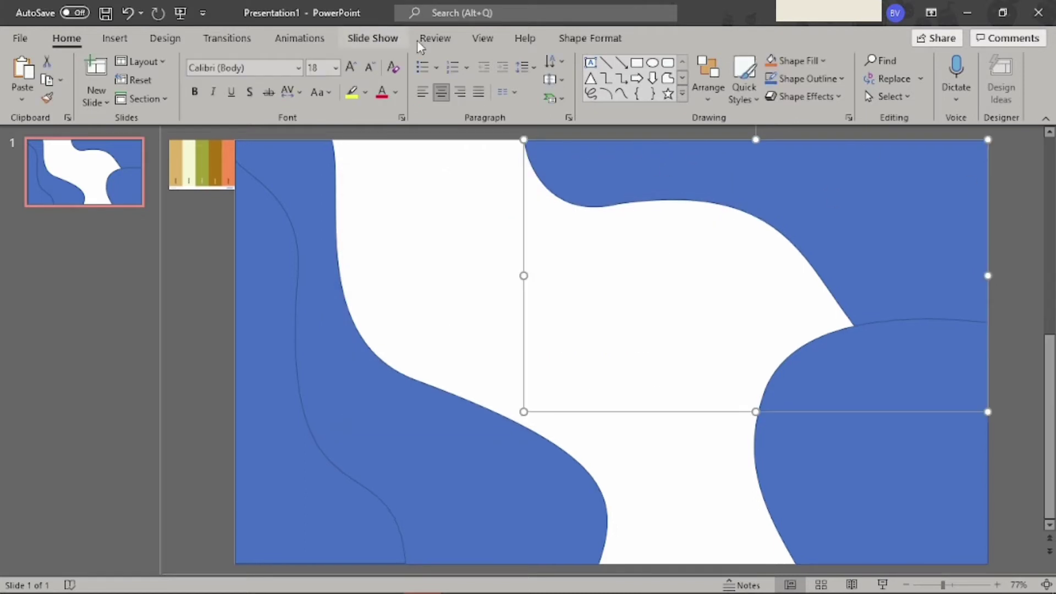
click(590, 38)
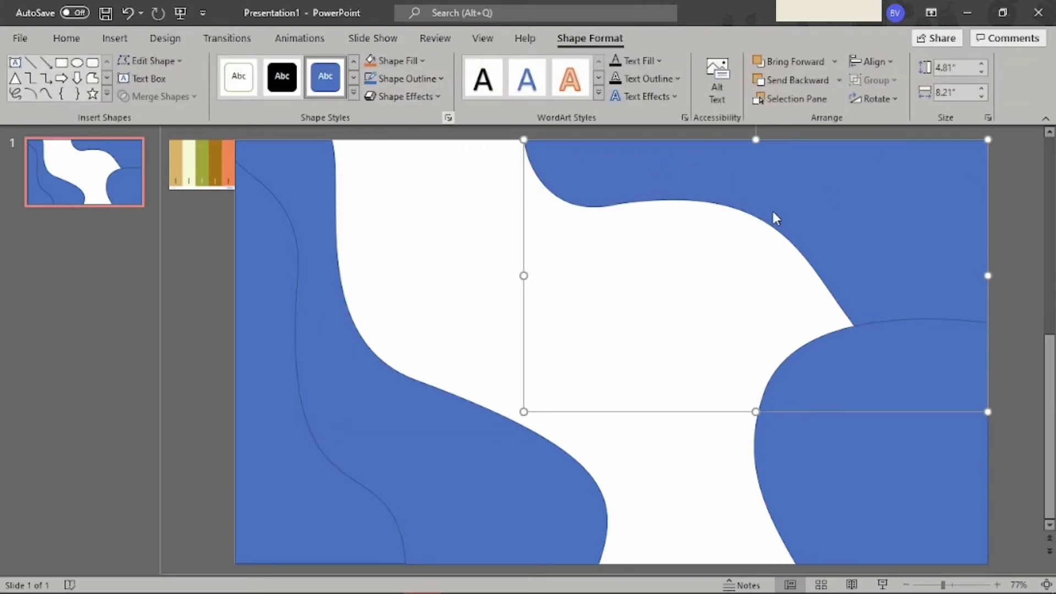
key(ctrl+1)
Fill the blob with olive sampled by eyedropper from the colour strip, about 30% transparent
click(870, 230)
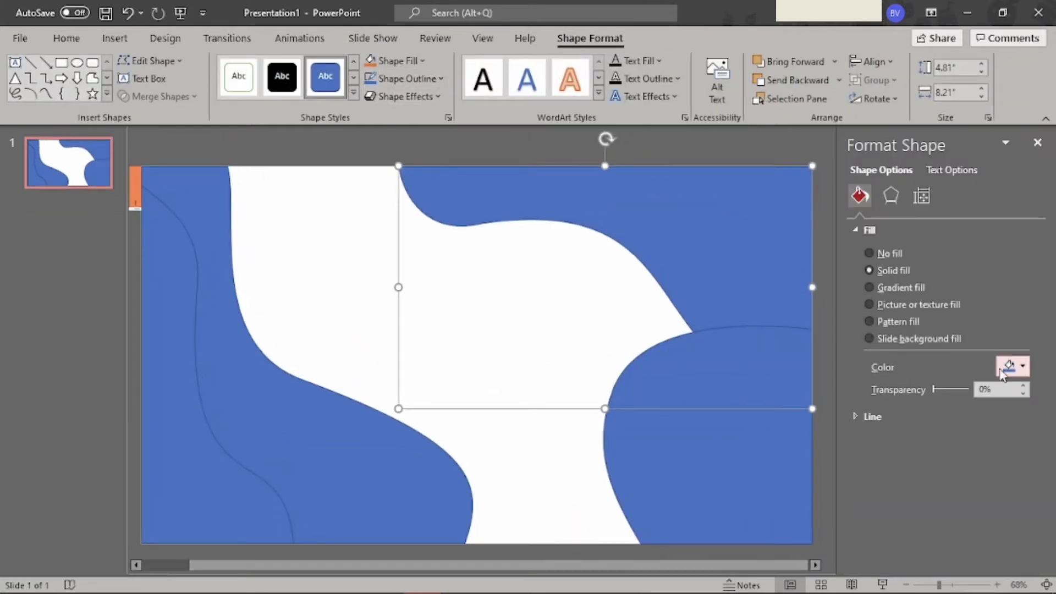
click(1010, 366)
click(959, 549)
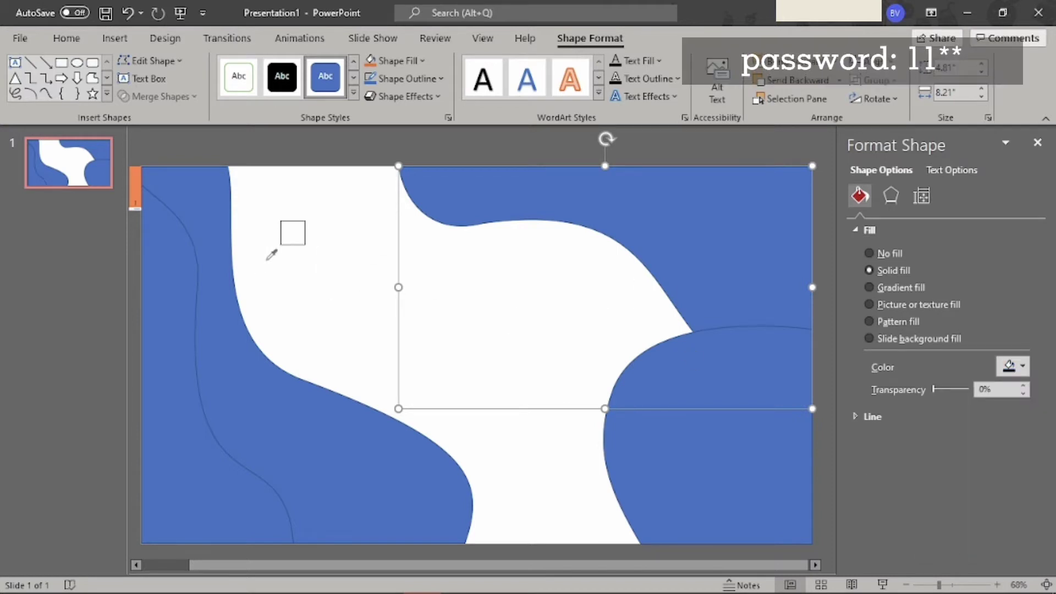
click(136, 181)
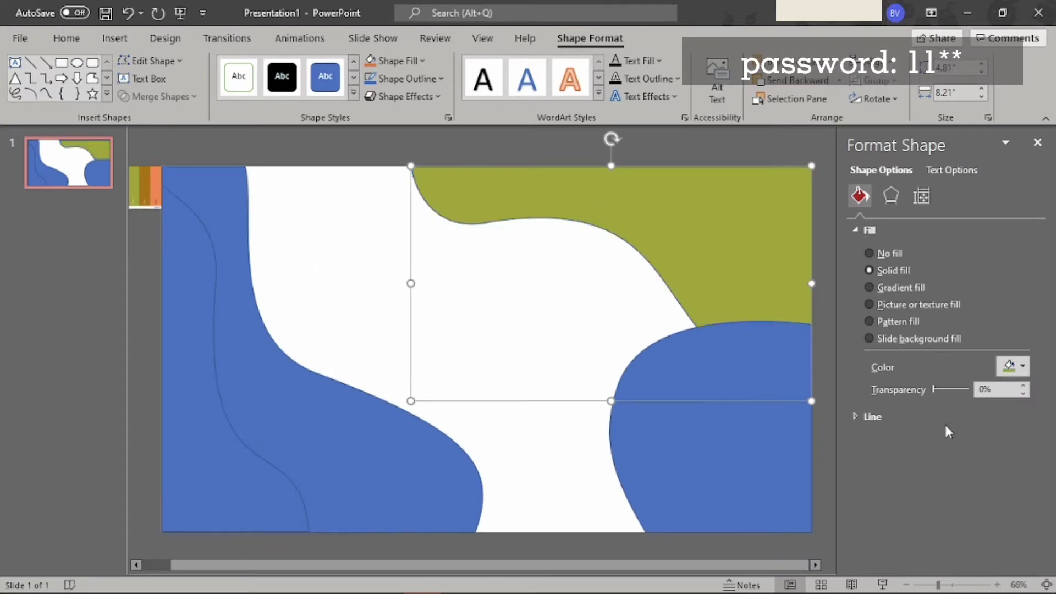
drag(934, 388, 956, 389)
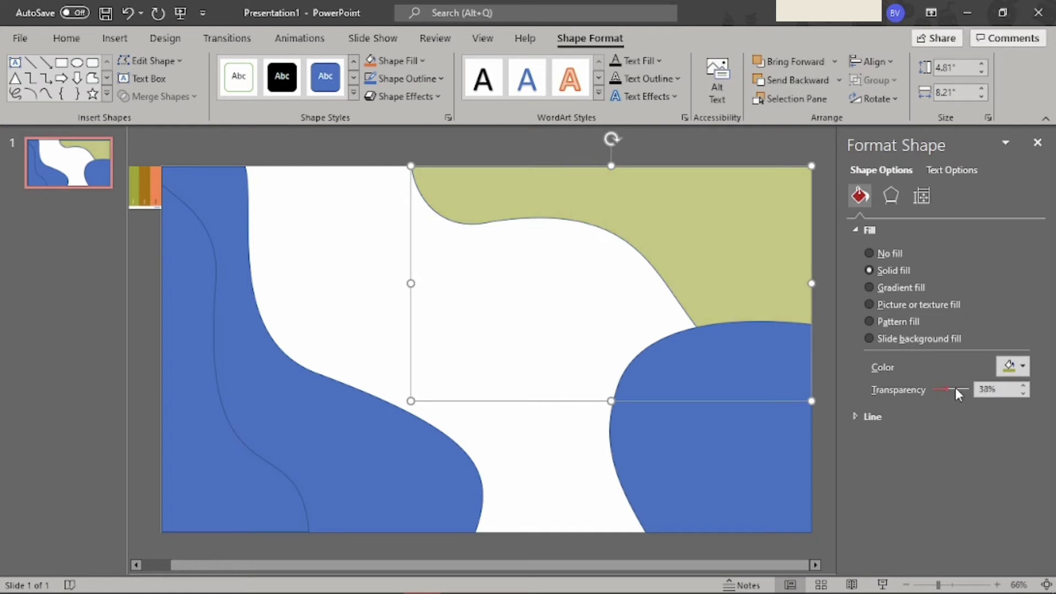
Expand the line settings, then select the lower-right blob and its fill colour choices
click(874, 418)
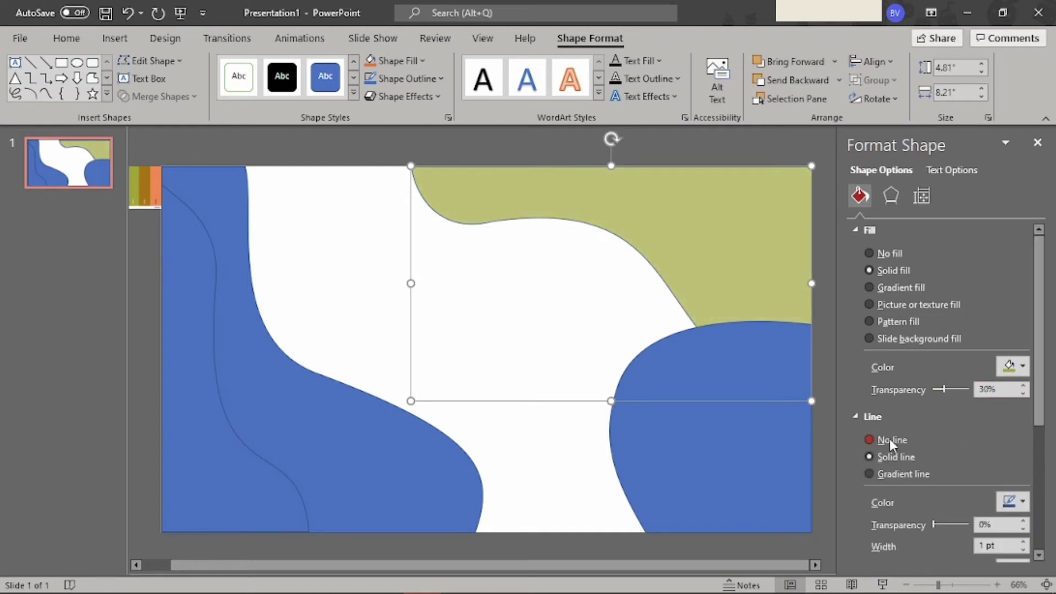
click(793, 465)
click(1012, 367)
Fill the lower-right blob with orange sampled from the colour strip, semi-transparent, with no outline
click(961, 350)
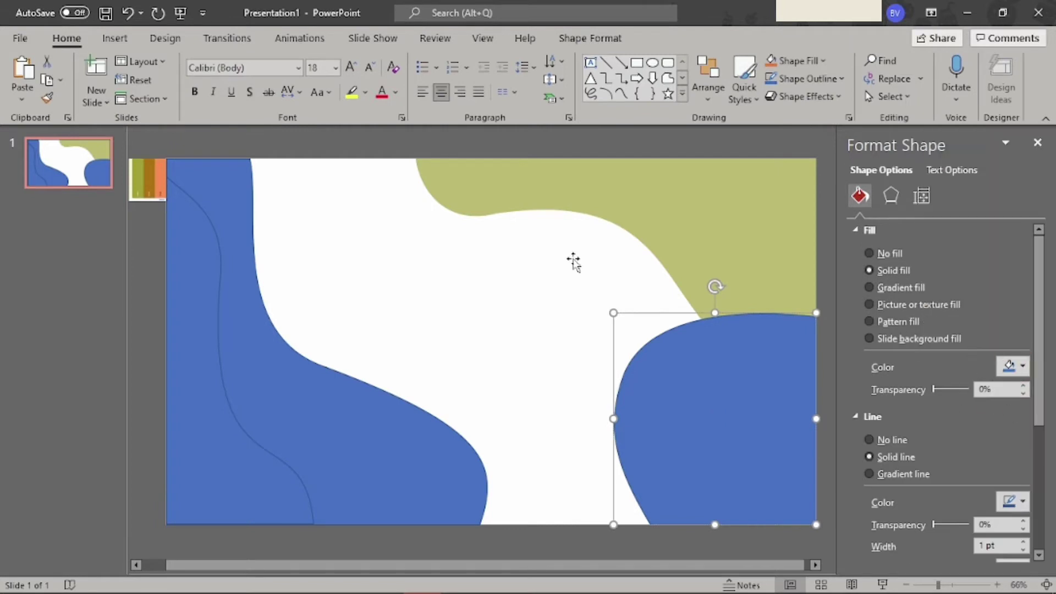
click(161, 165)
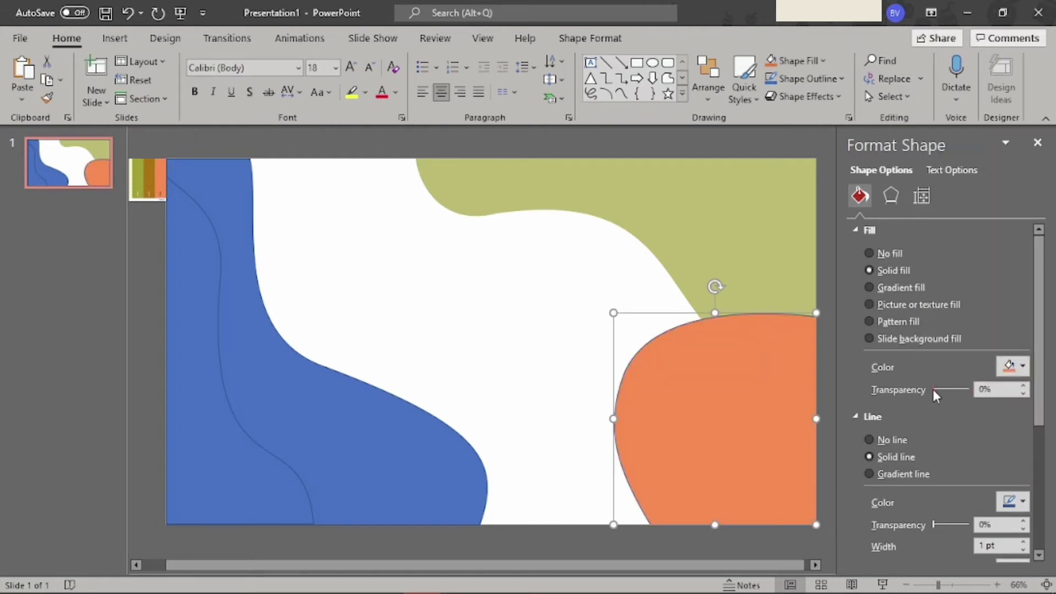
drag(934, 389, 945, 391)
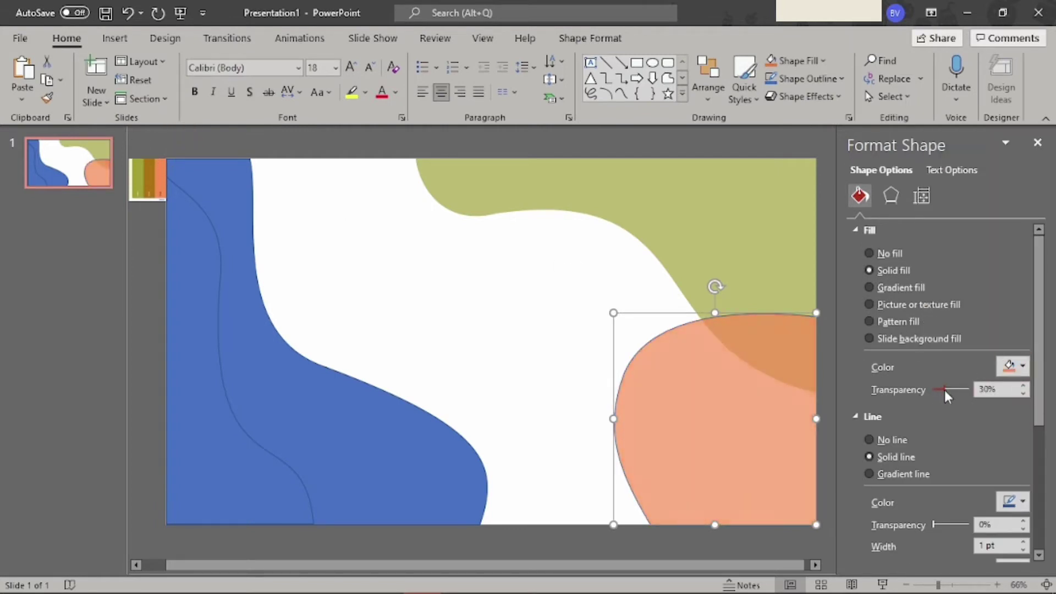
click(1024, 387)
click(1024, 387)
click(880, 440)
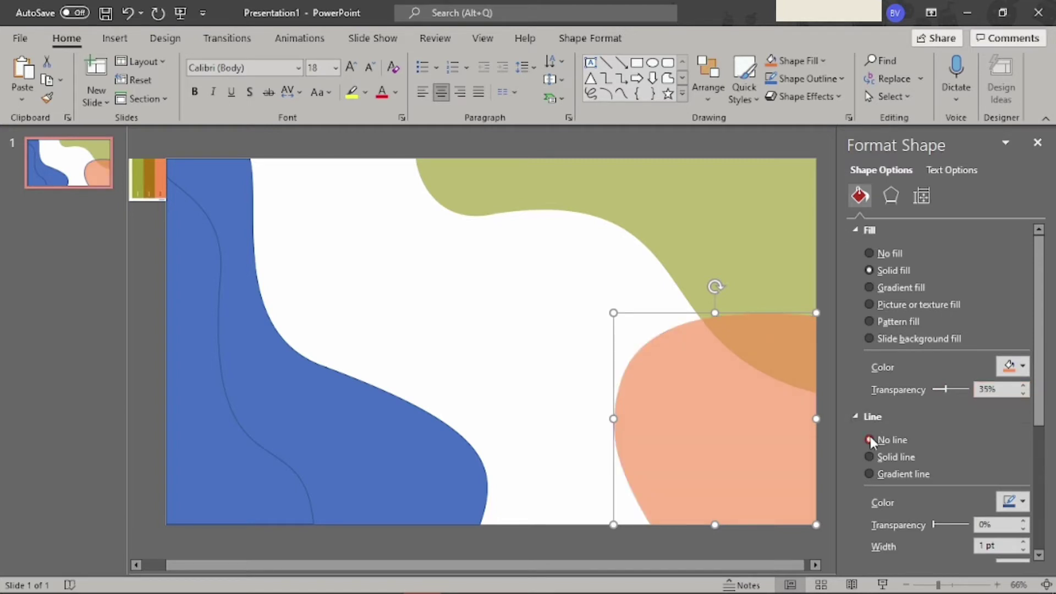
click(481, 330)
Recolour the middle blue wave with the sampled tan, semi-transparent, with no outline
click(344, 434)
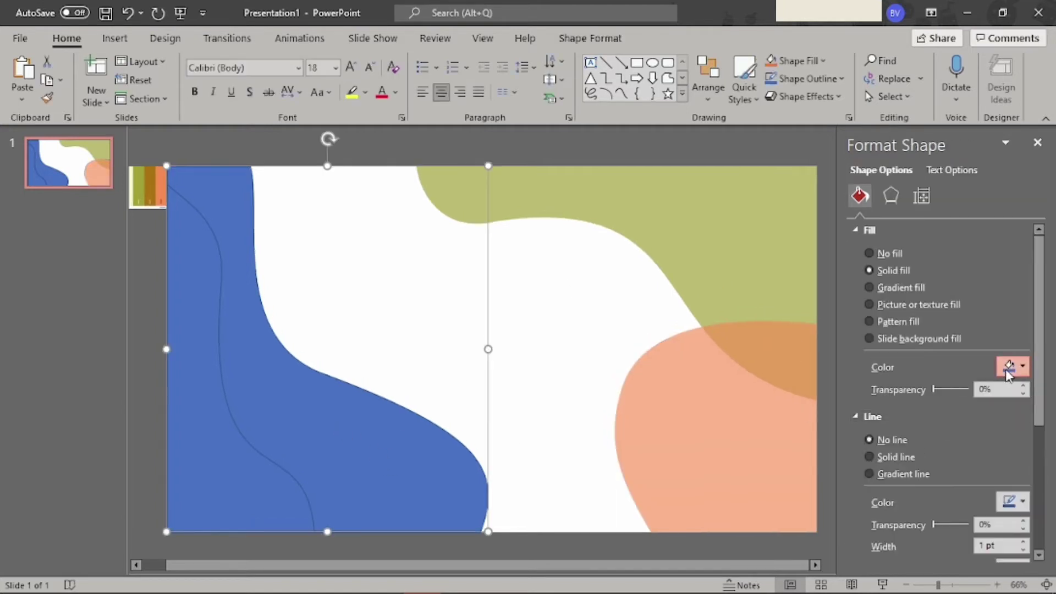
click(1015, 366)
click(949, 344)
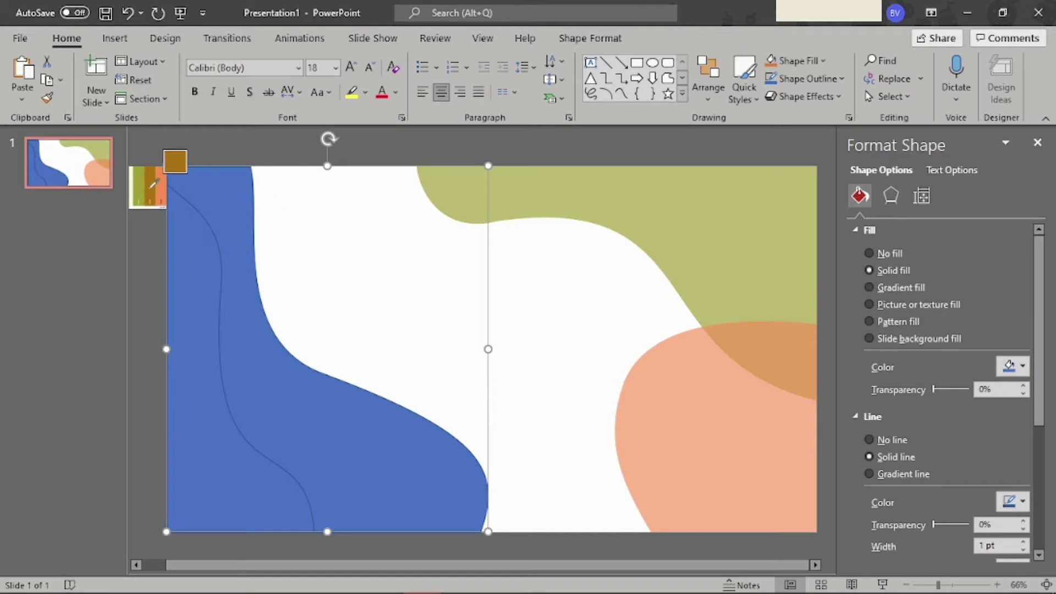
ctrl+scroll(159, 182, down, 2)
click(196, 221)
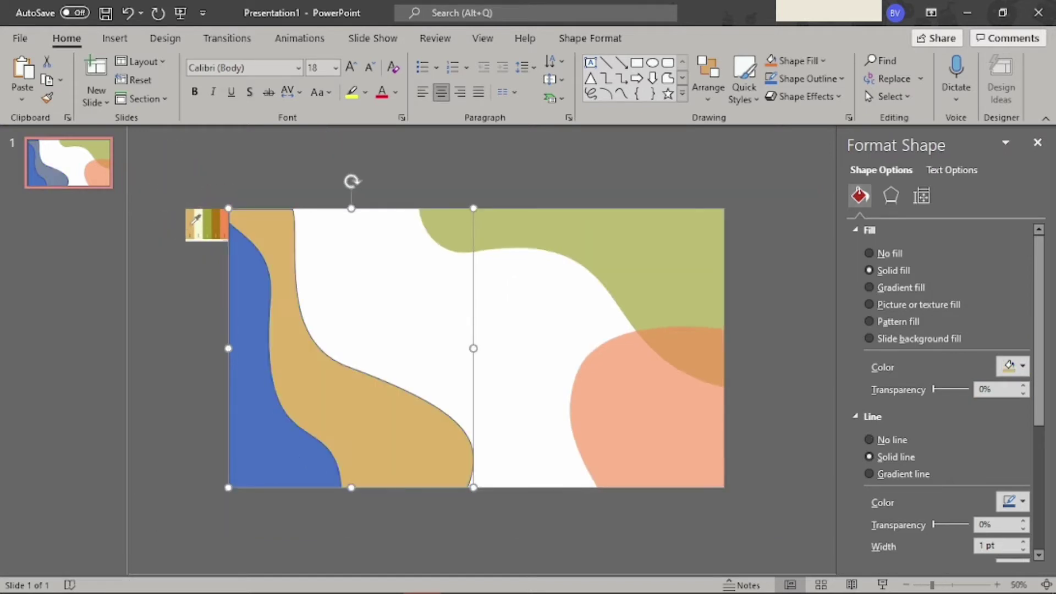
ctrl+scroll(528, 363, down, 2)
ctrl+scroll(528, 363, up, 2)
ctrl+scroll(526, 359, up, 2)
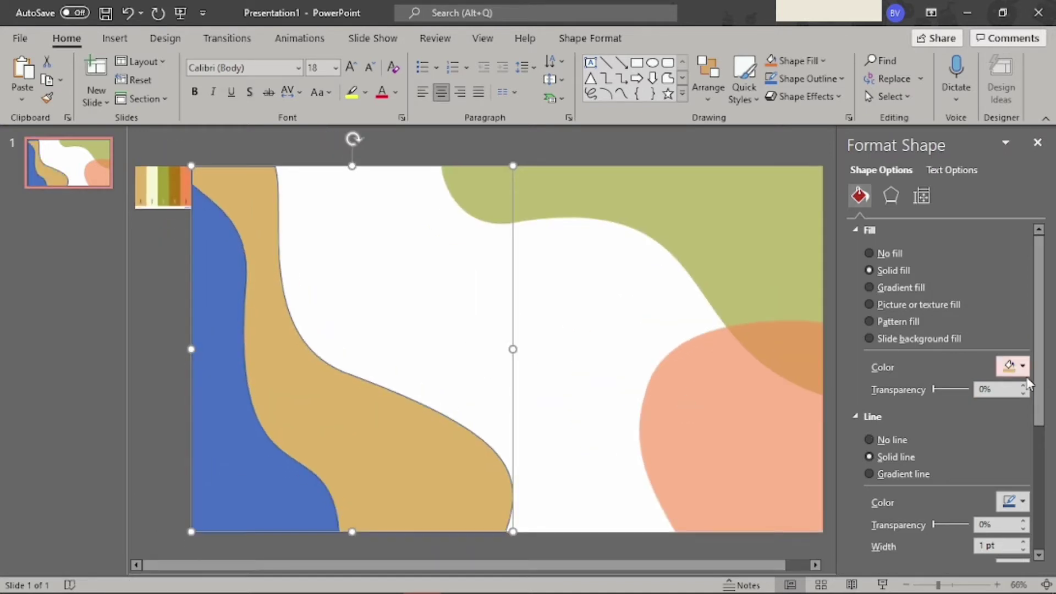
mouse_move(935, 388)
mouse_down()
mouse_move(951, 388)
mouse_move(939, 388)
mouse_up()
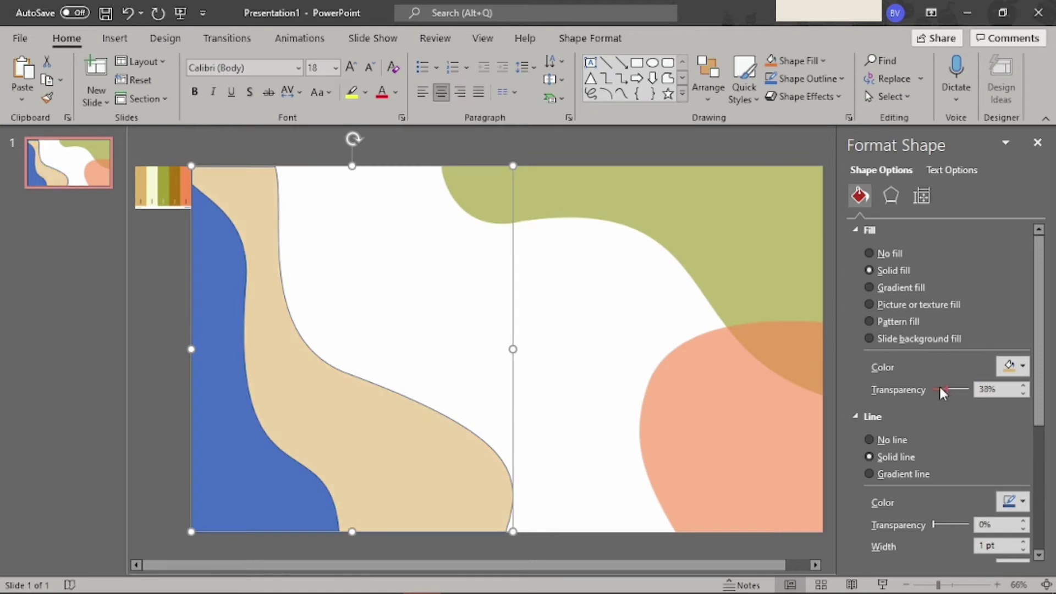
click(1024, 386)
click(1024, 386)
click(1024, 386)
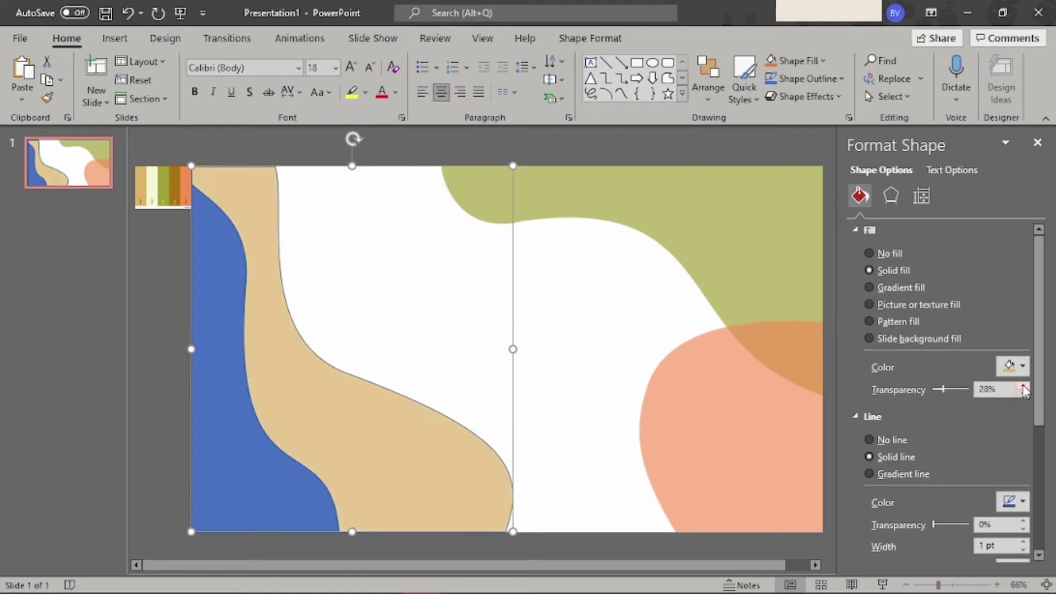
click(868, 440)
click(299, 260)
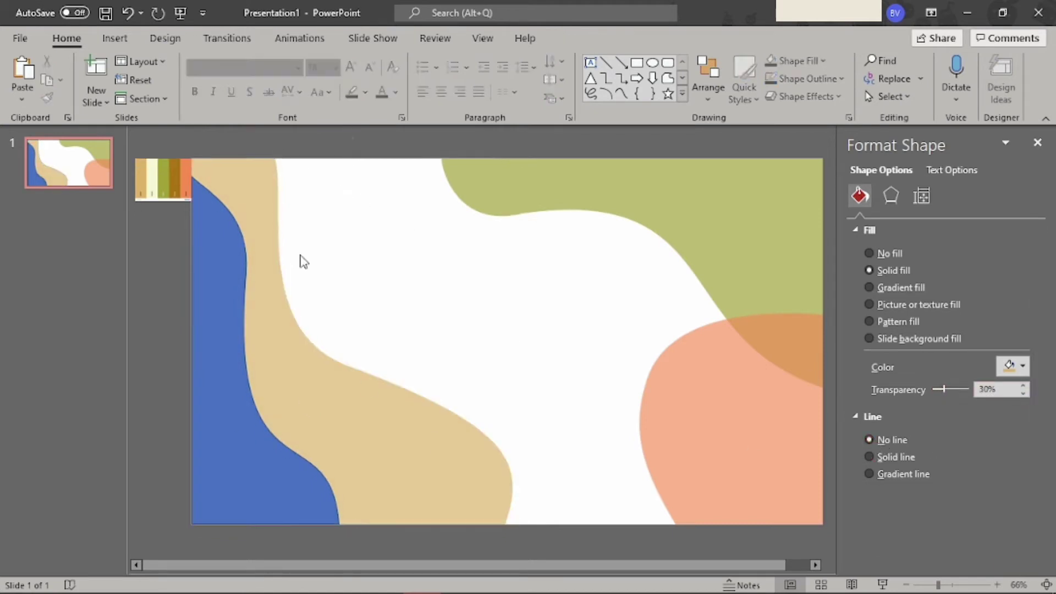
Fill the left blue strip with the recent orange and make it partly transparent
click(264, 440)
click(1010, 367)
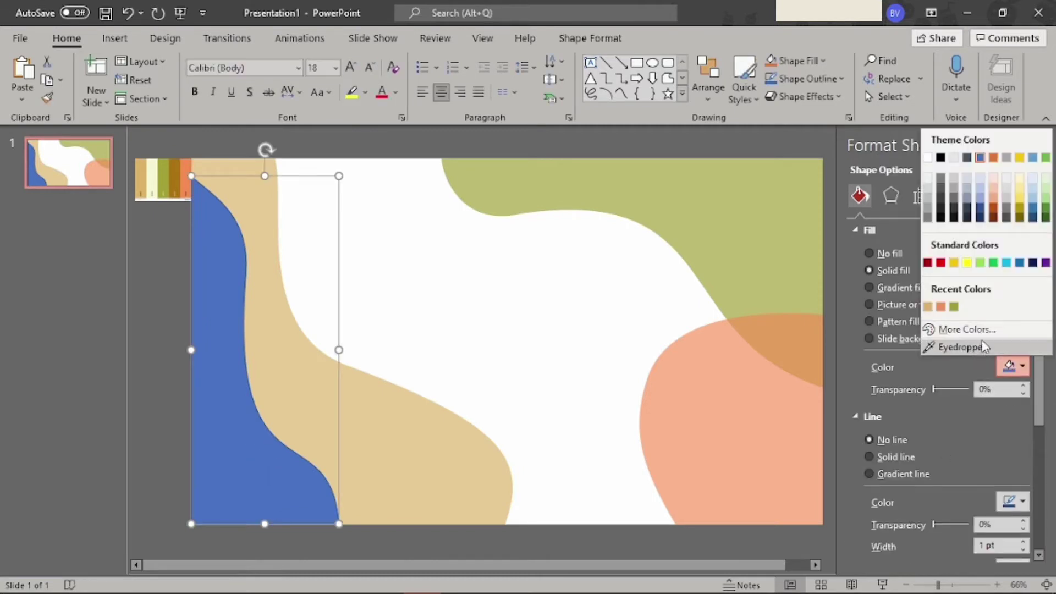
click(941, 307)
drag(942, 388, 945, 391)
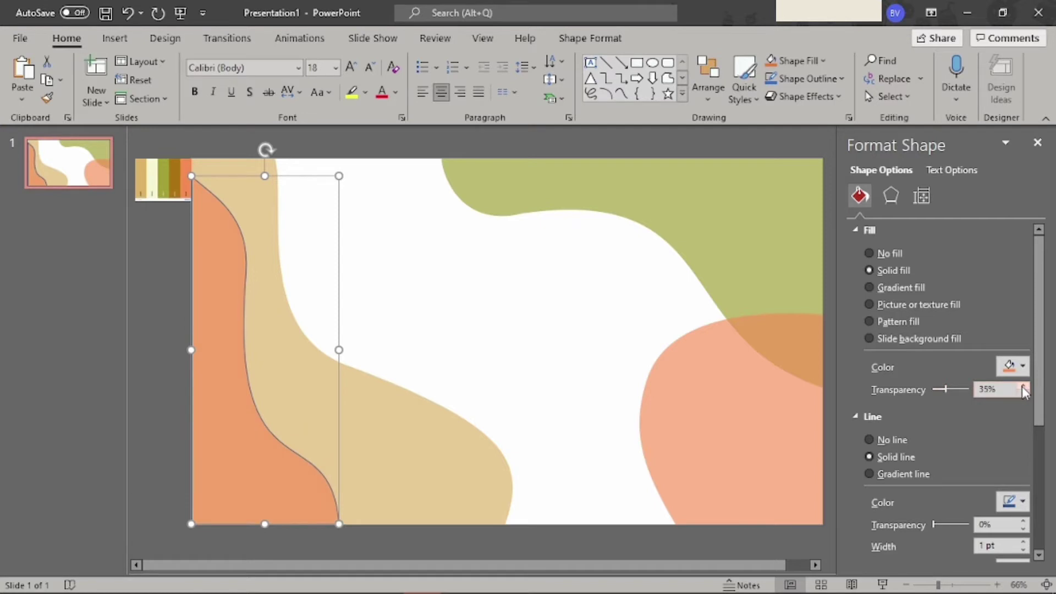
click(567, 410)
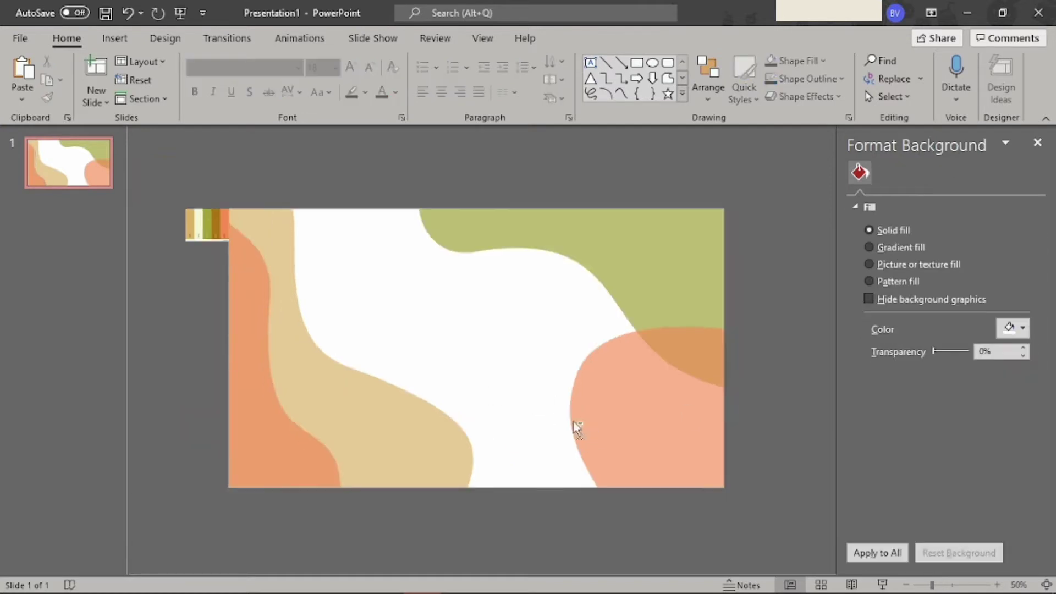
click(115, 38)
Draw a curved line across the upper left and colour it with the sampled pale tan
click(249, 79)
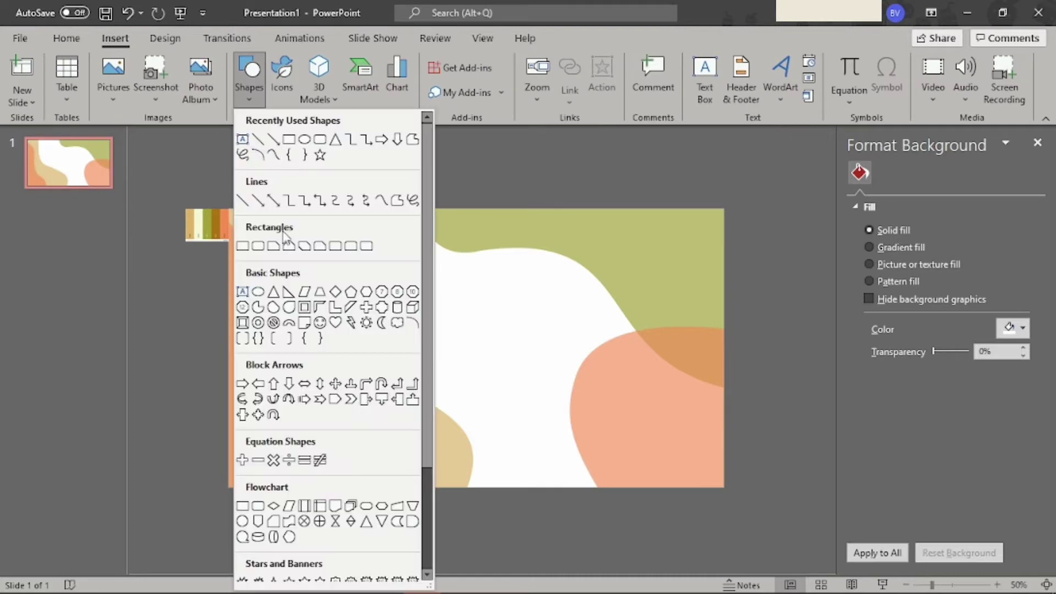
click(289, 139)
click(465, 235)
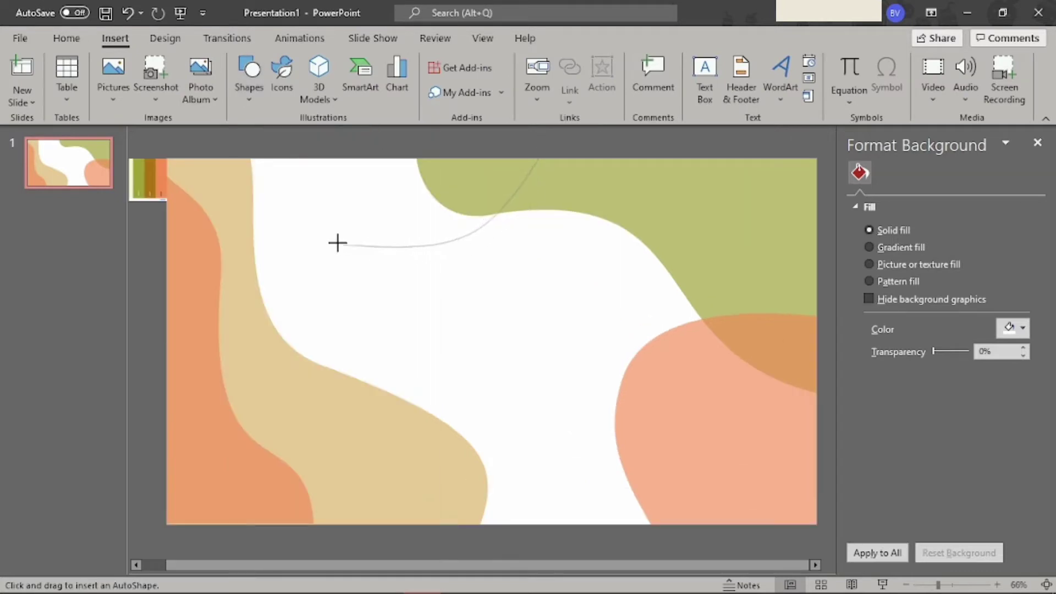
click(335, 213)
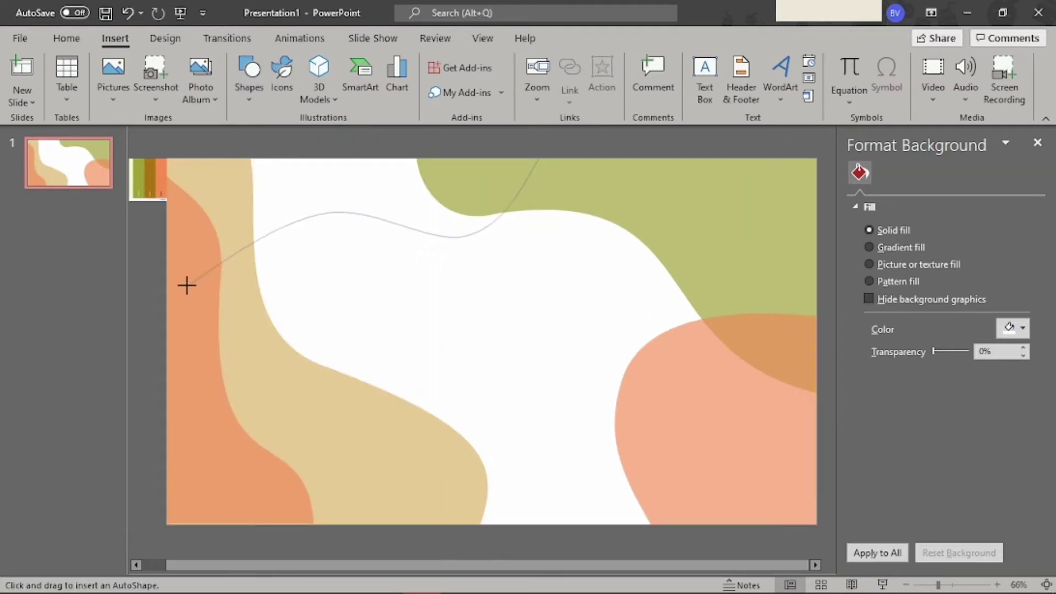
double_click(168, 297)
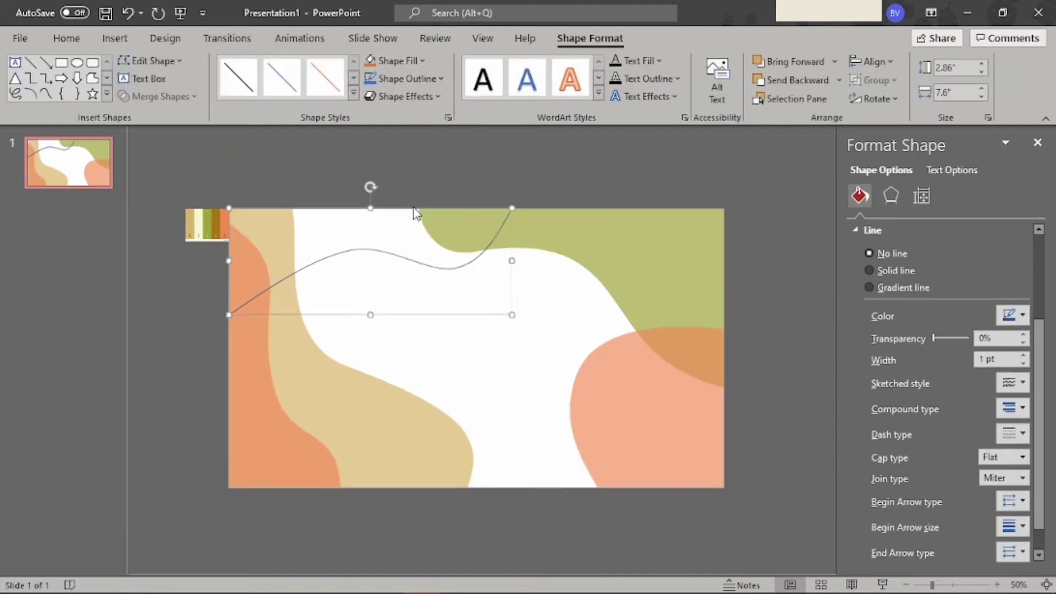
click(1020, 319)
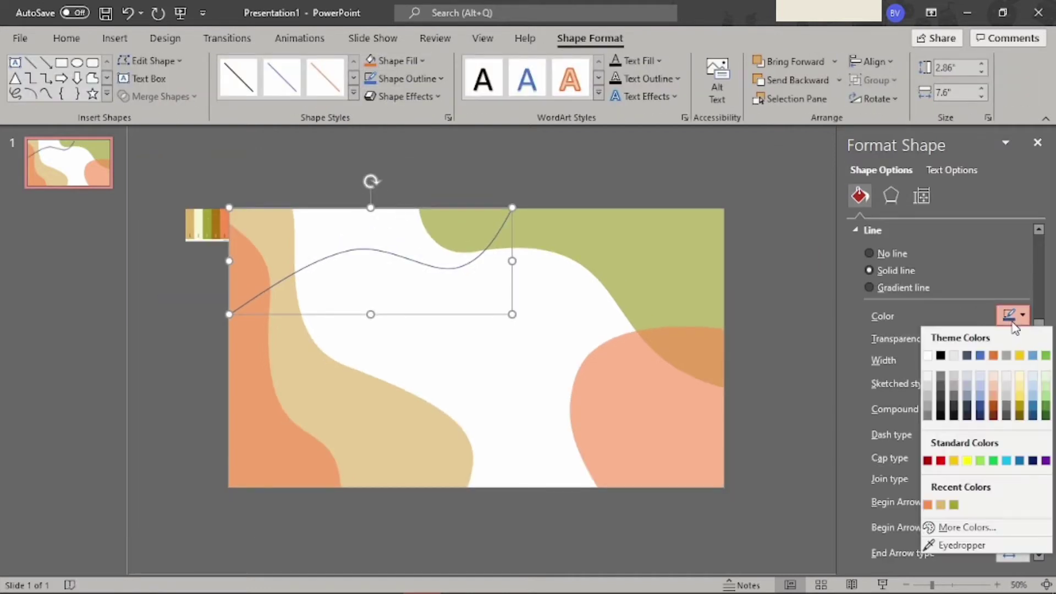
click(960, 544)
click(190, 226)
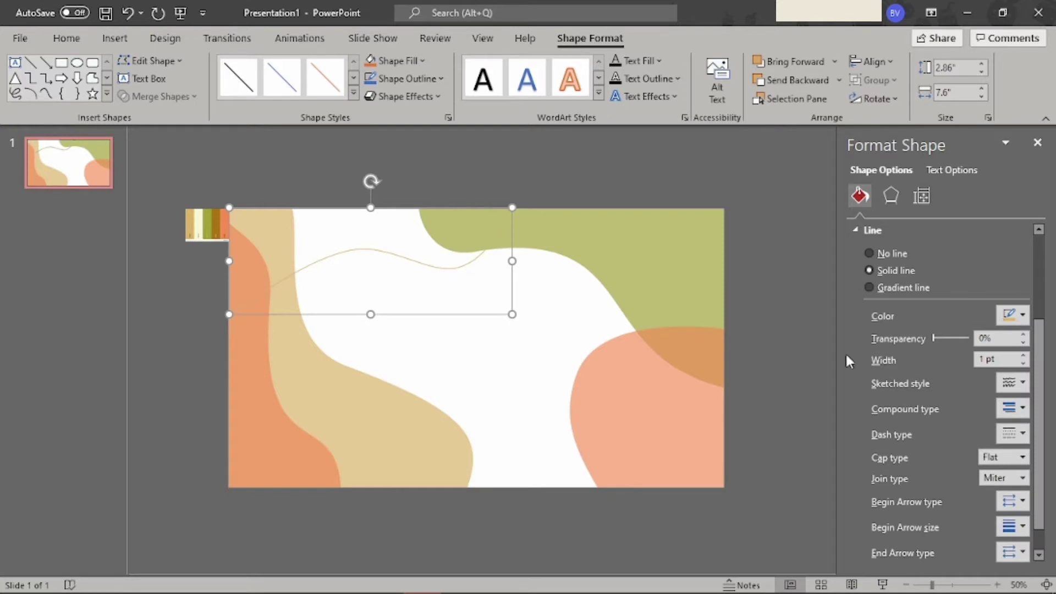
Set the curve's line width to 1.75 pt
click(1023, 355)
click(1024, 355)
scroll(666, 363, up, 2)
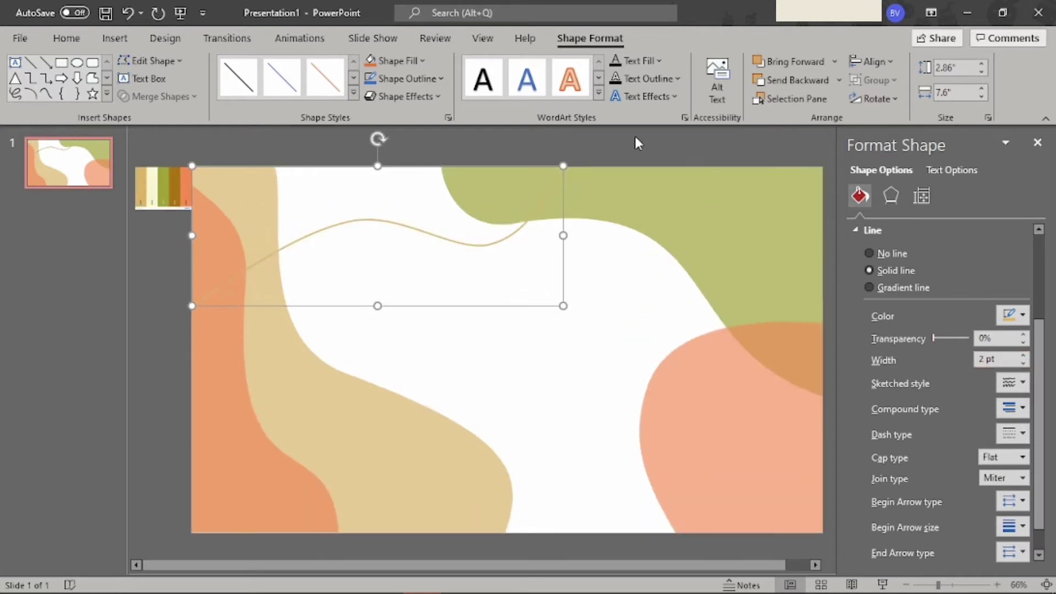
click(1023, 364)
click(1023, 356)
click(1024, 363)
click(994, 359)
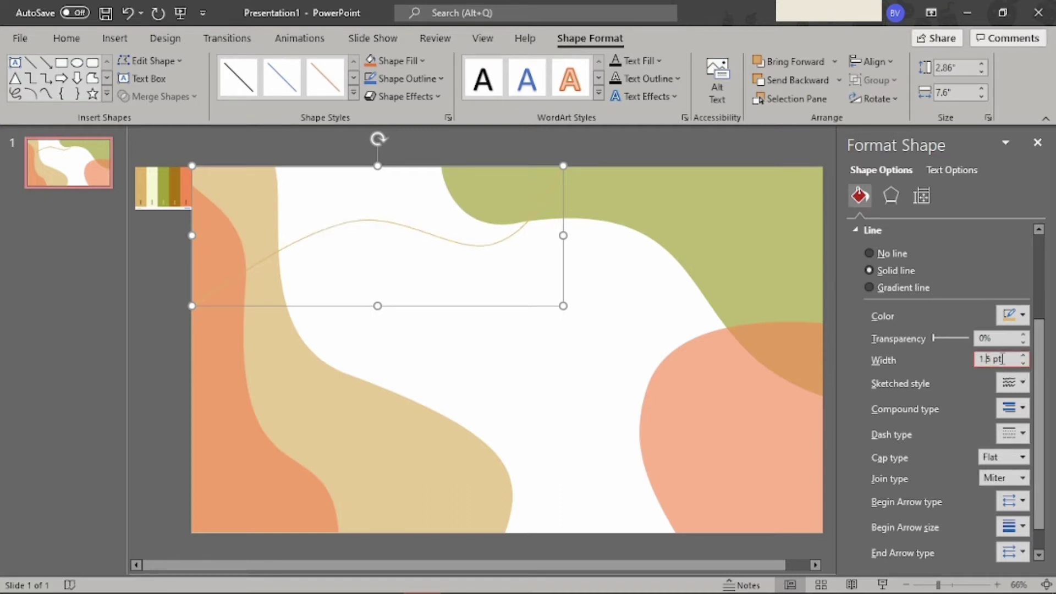
text(7)
key(Return)
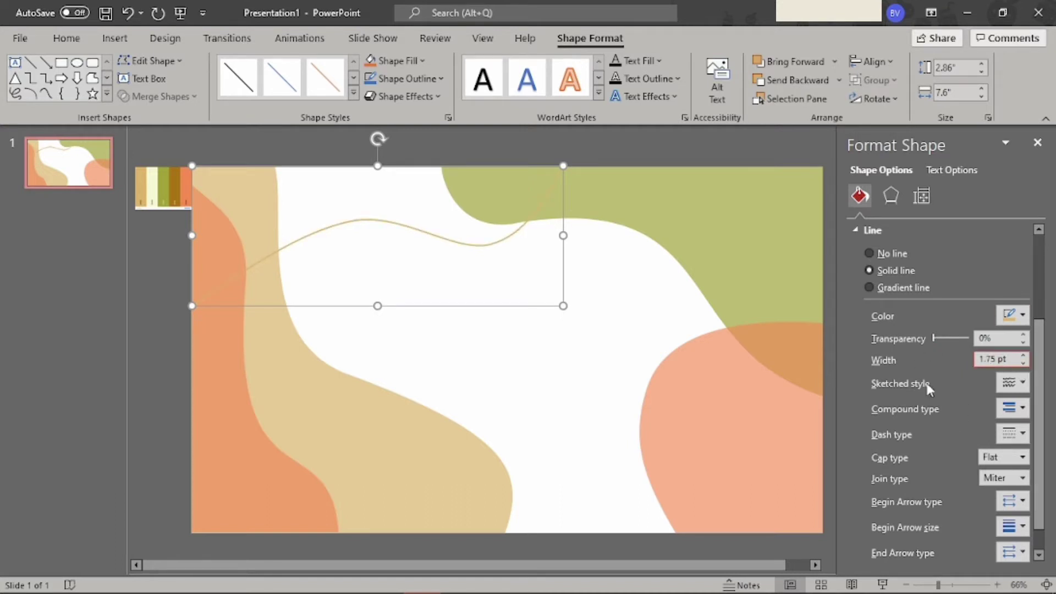
Try several sketched line styles on the curve
click(1012, 383)
click(1012, 436)
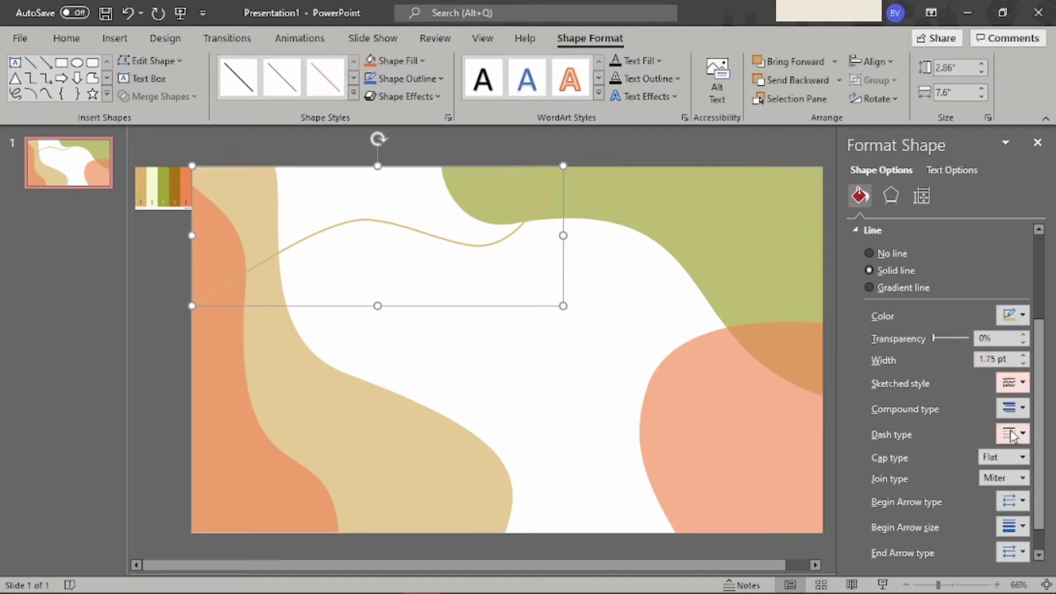
click(1012, 383)
click(1009, 403)
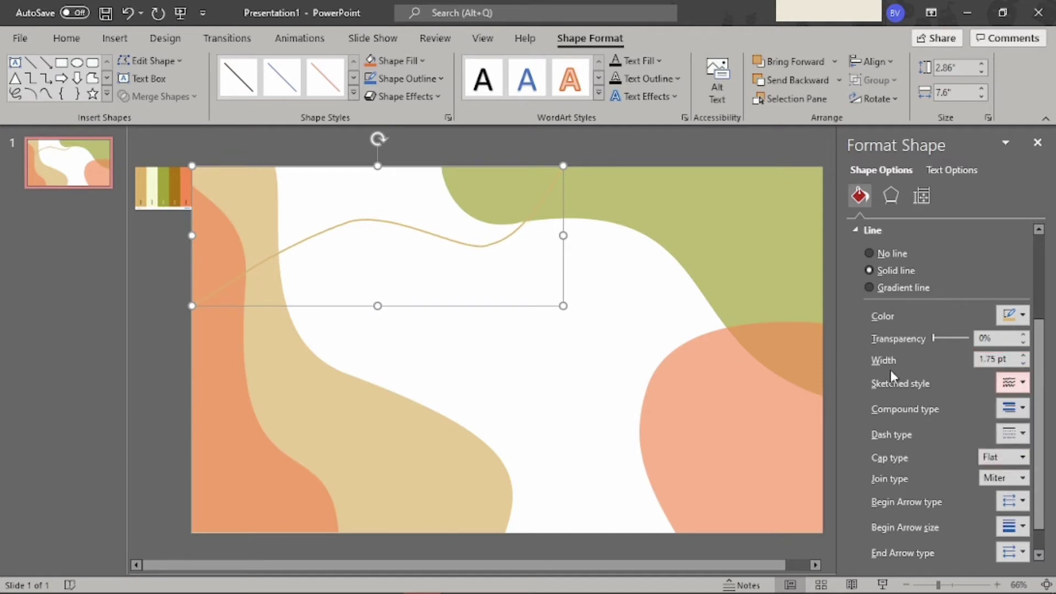
click(1015, 383)
click(1021, 444)
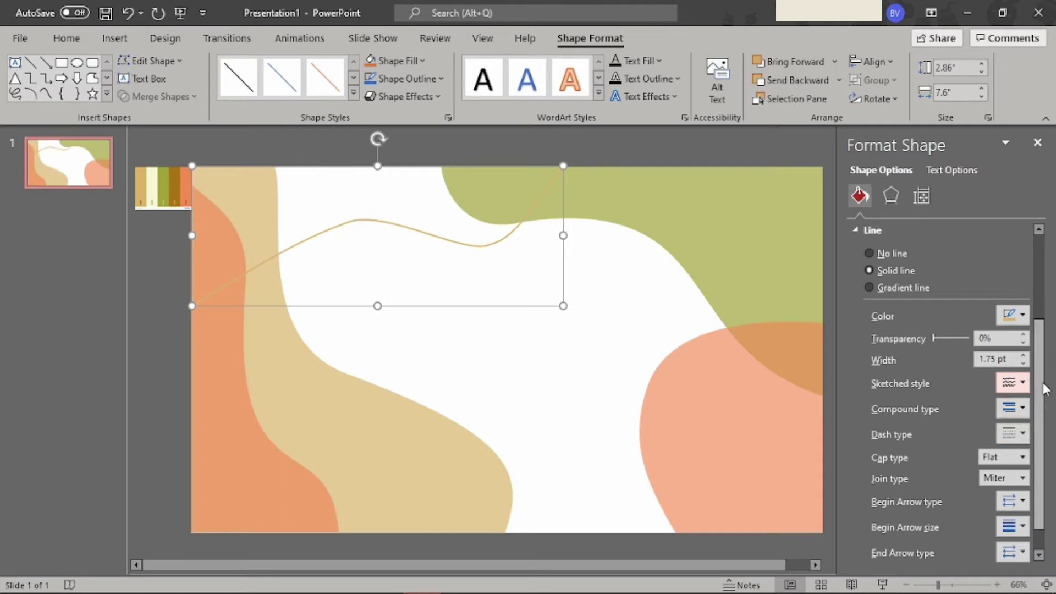
click(1013, 383)
click(1012, 415)
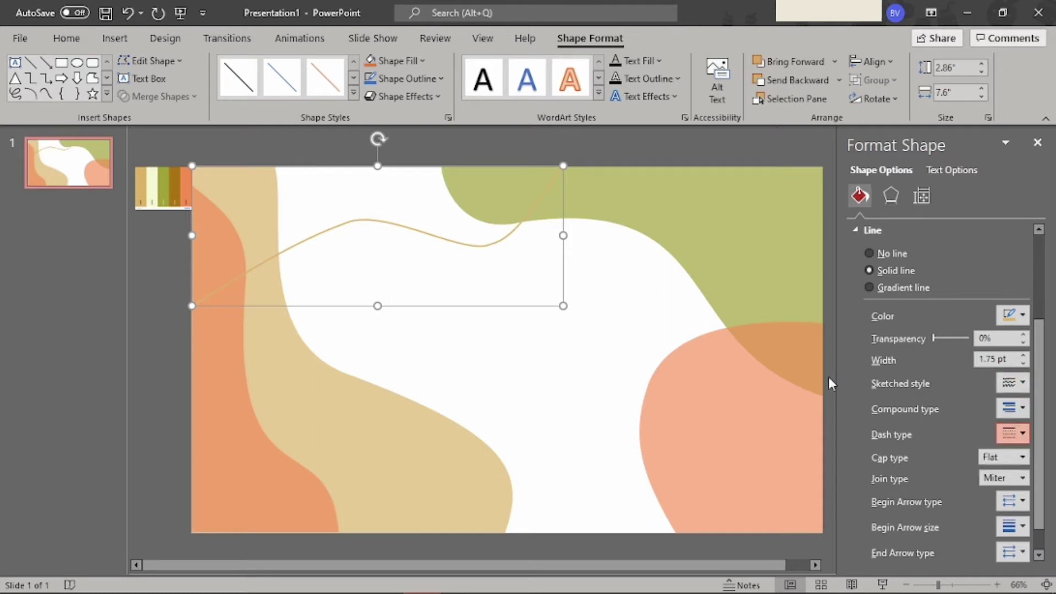
click(1012, 383)
click(1013, 383)
Deselect the curve to view the slide, then reselect it
click(456, 242)
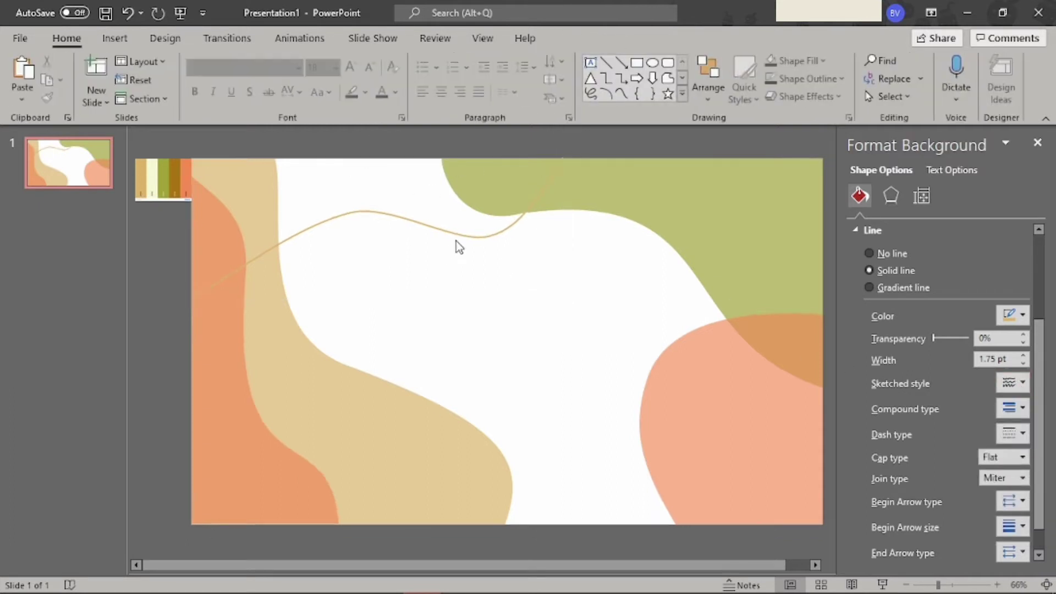
click(512, 223)
ctrl+scroll(528, 225, down, 2)
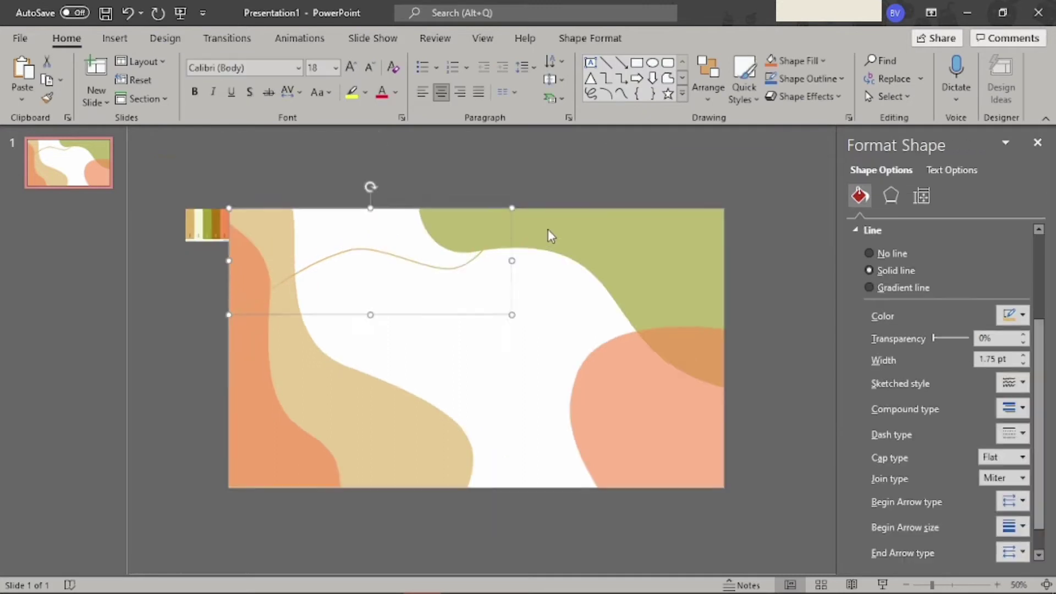
click(471, 291)
click(448, 269)
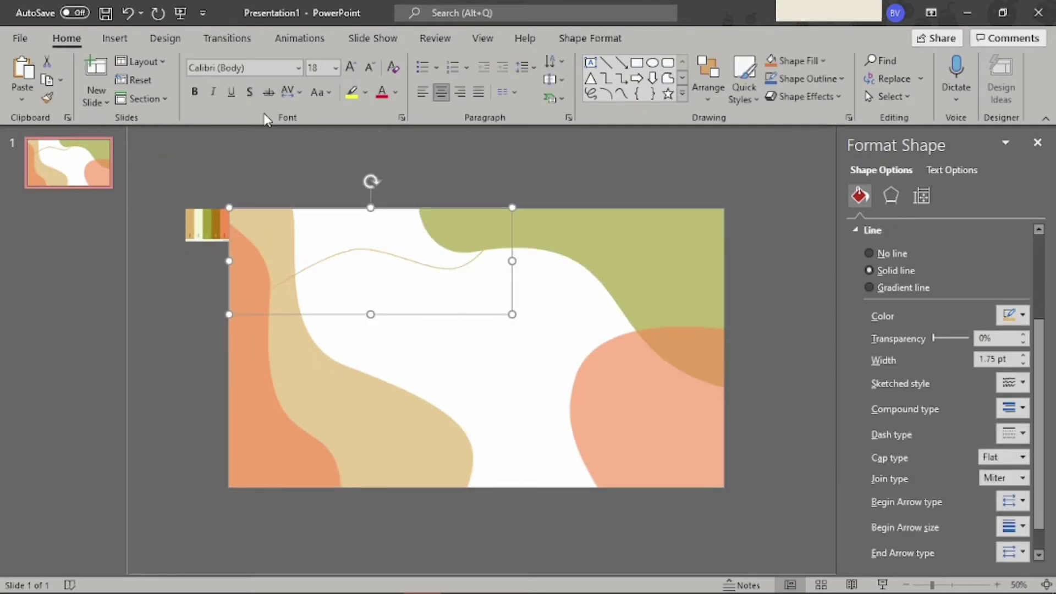
click(131, 38)
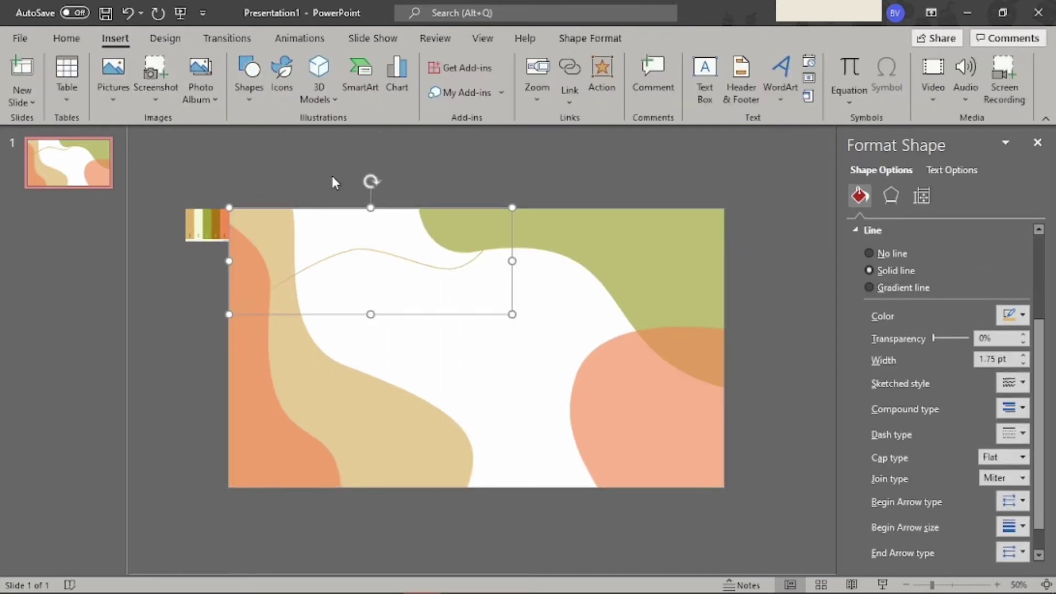
Draw a second curve across the lower right, light tan and 1.75 pt wide
click(257, 87)
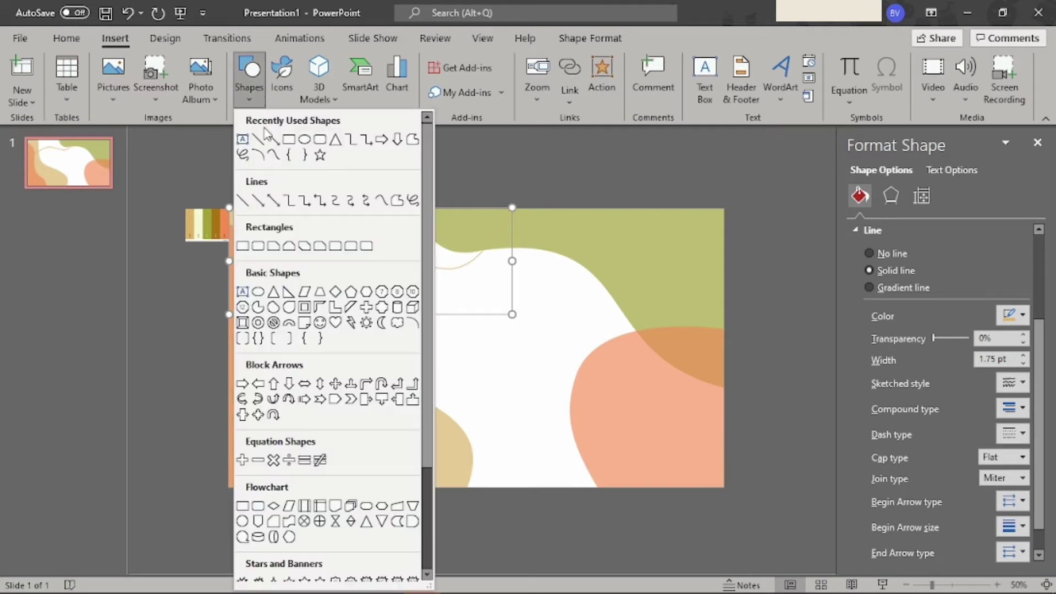
click(275, 154)
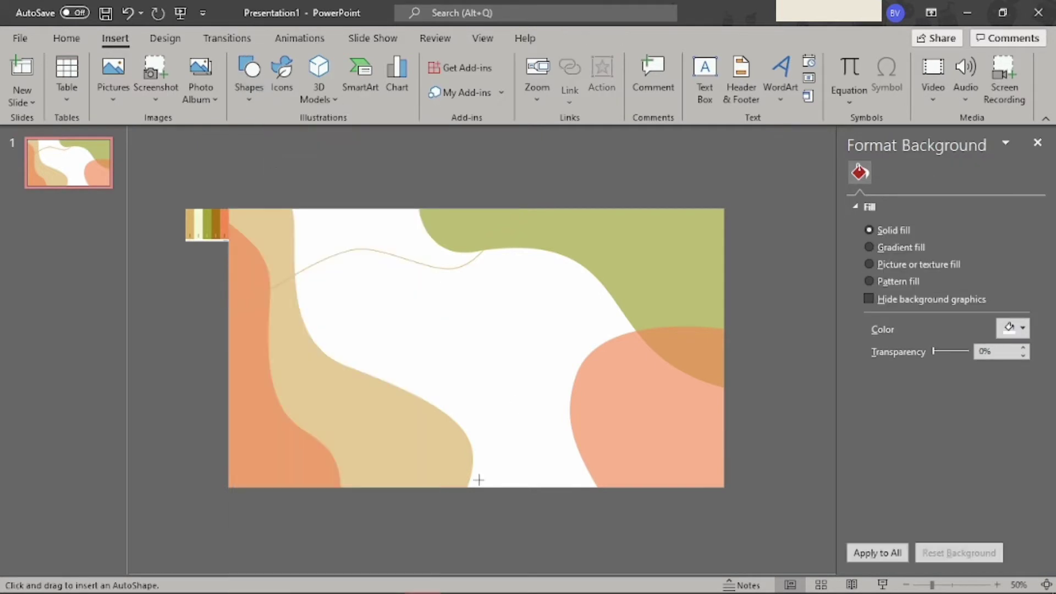
click(542, 439)
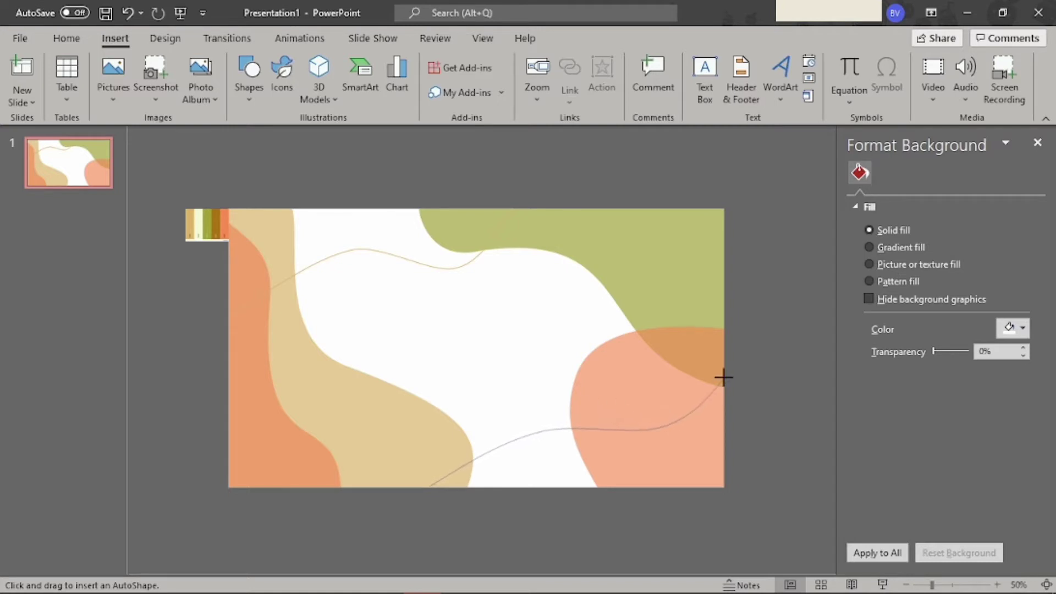
double_click(723, 377)
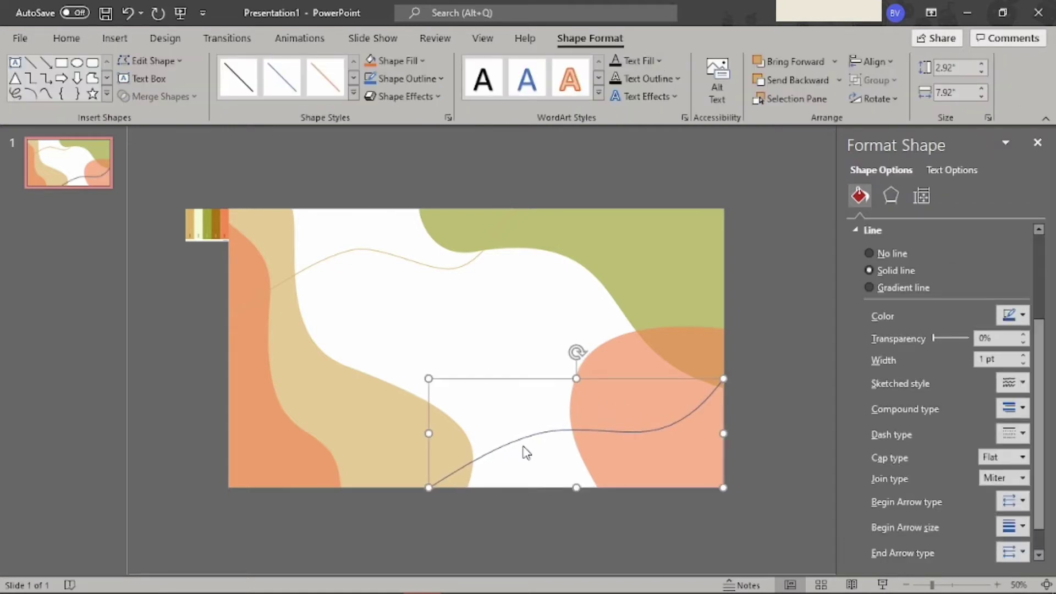
click(1009, 316)
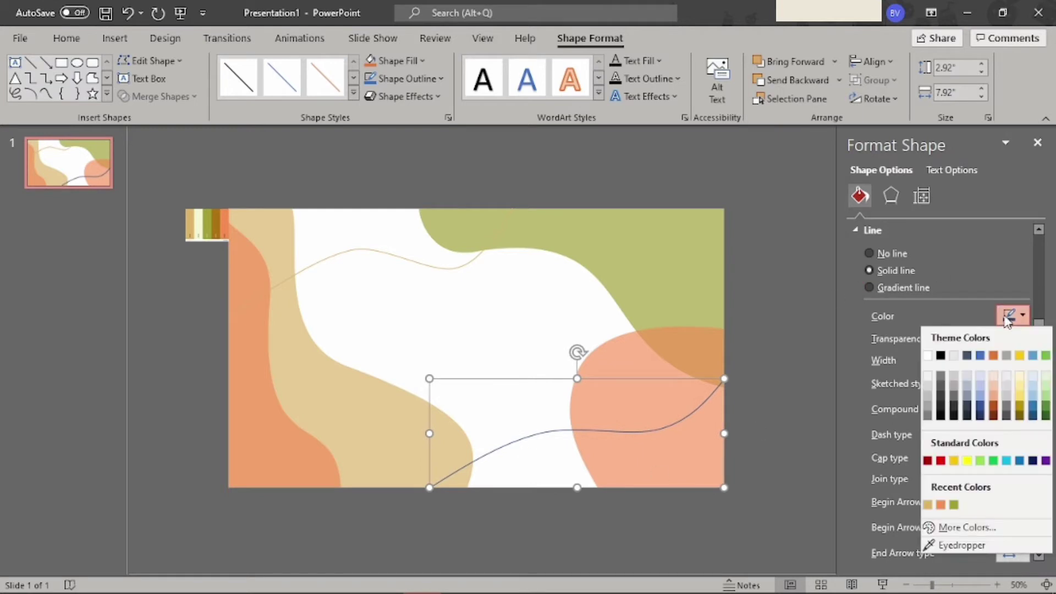
click(928, 505)
click(1024, 356)
click(1025, 357)
click(1025, 356)
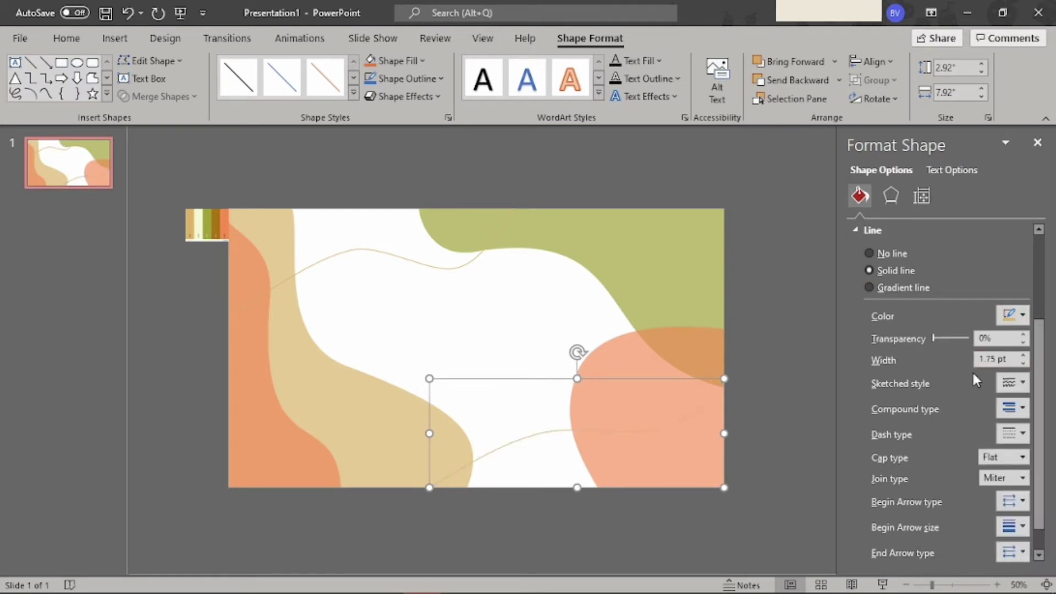
click(777, 388)
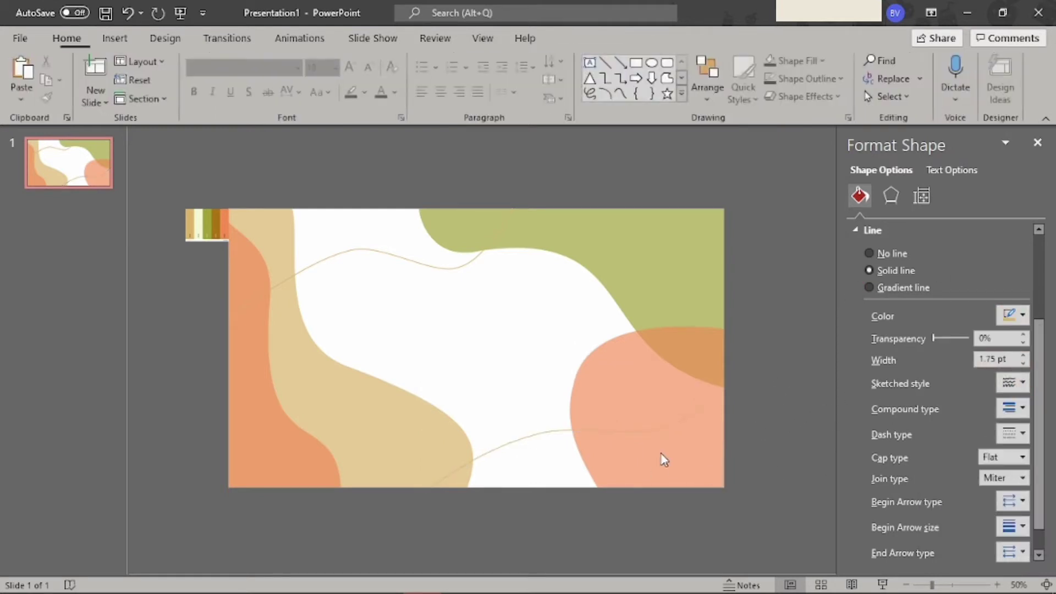
Stretch the upper curve wider to the right and extend the lower curve further left
click(368, 263)
drag(513, 208, 571, 199)
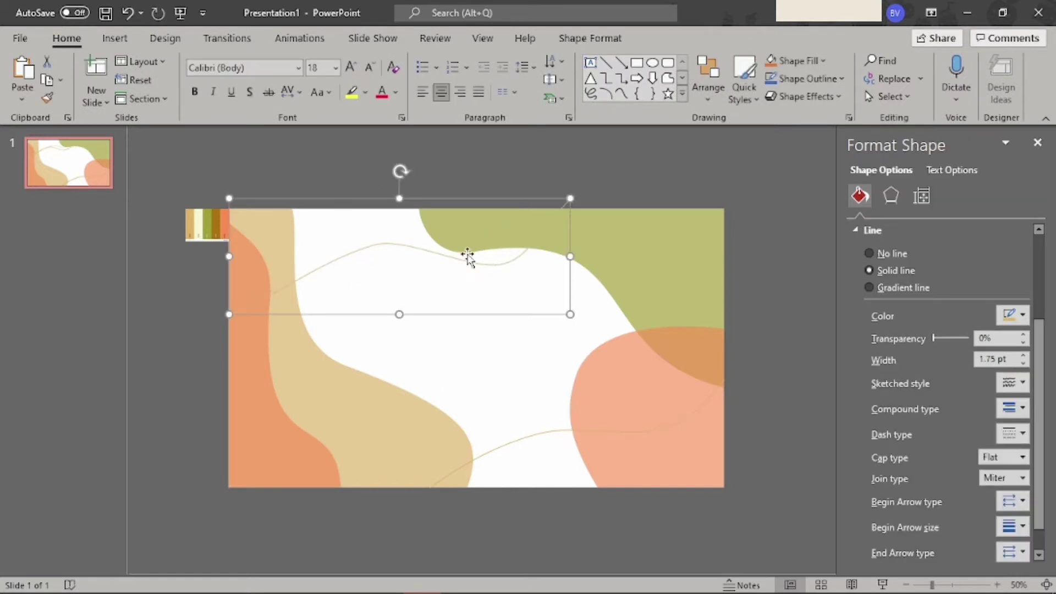
click(467, 255)
click(462, 257)
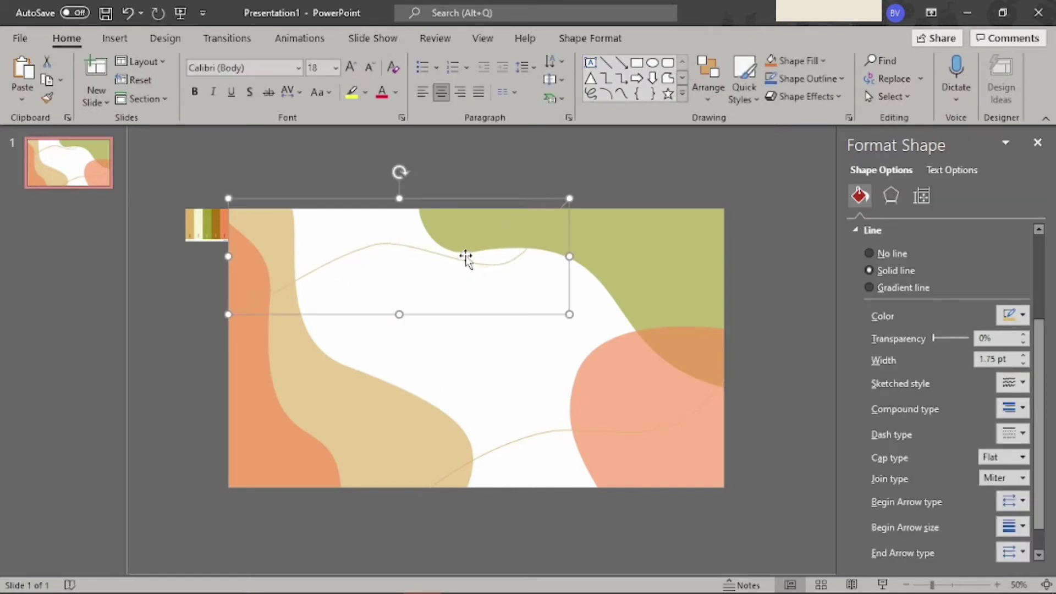
drag(569, 196, 579, 203)
click(691, 248)
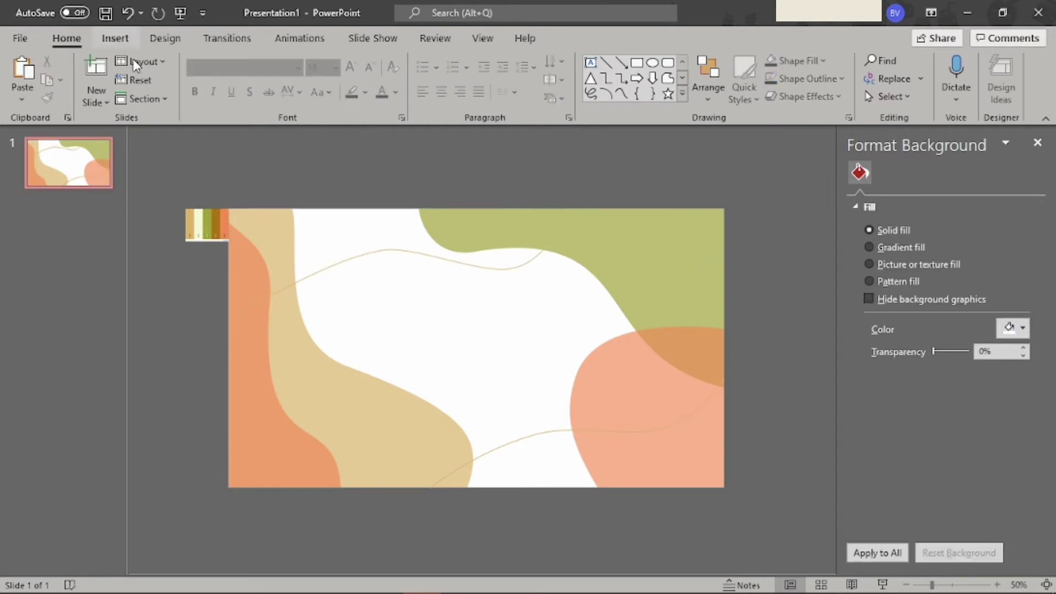
click(530, 436)
drag(427, 488, 397, 489)
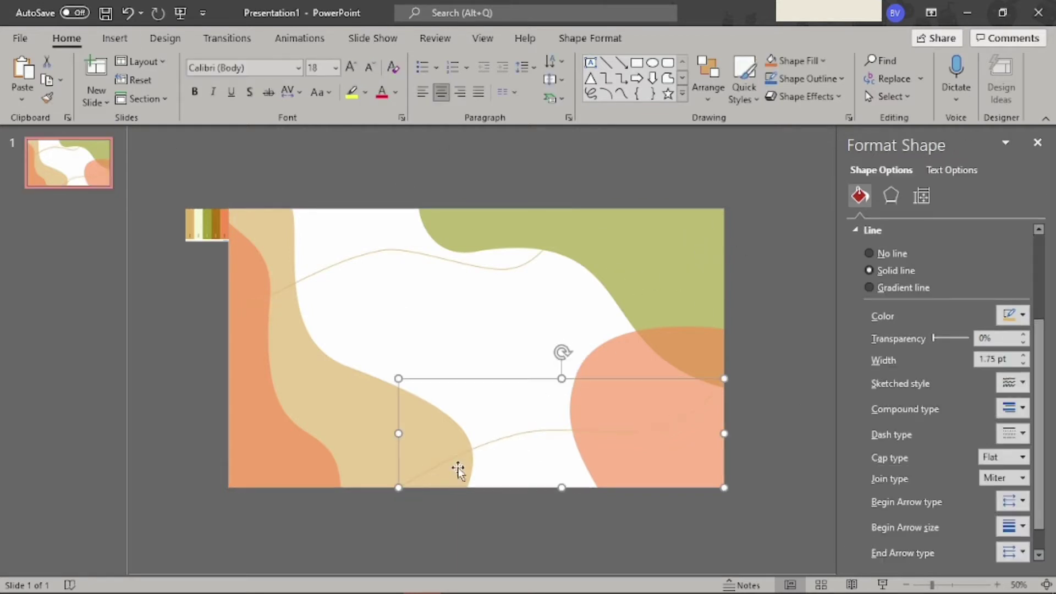
click(672, 413)
Move the upper curve toward the top edge, then delete it
click(460, 269)
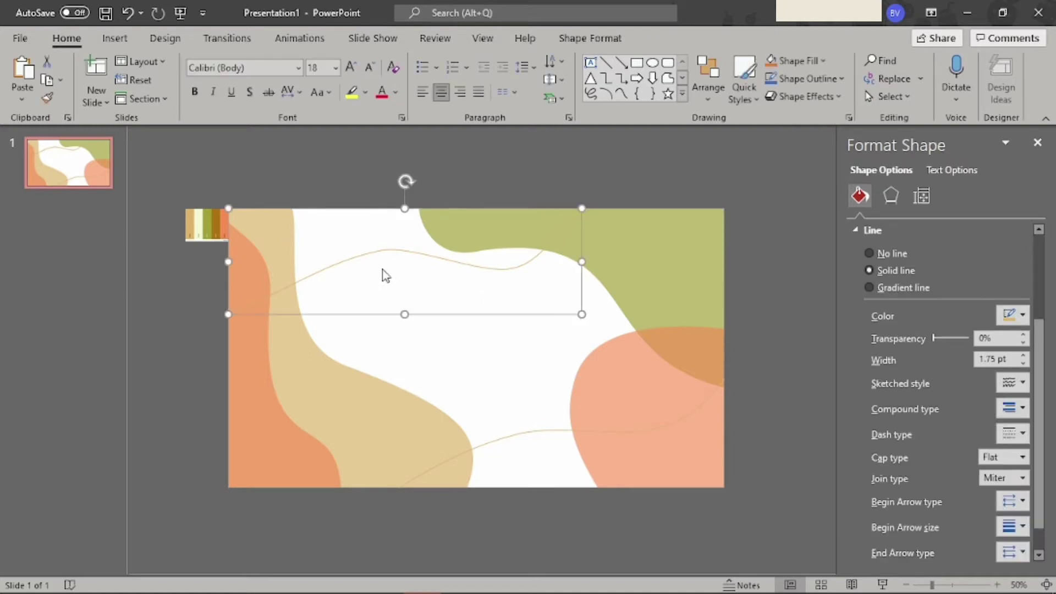
mouse_move(384, 273)
mouse_down()
mouse_move(570, 201)
mouse_move(561, 207)
mouse_up()
click(778, 324)
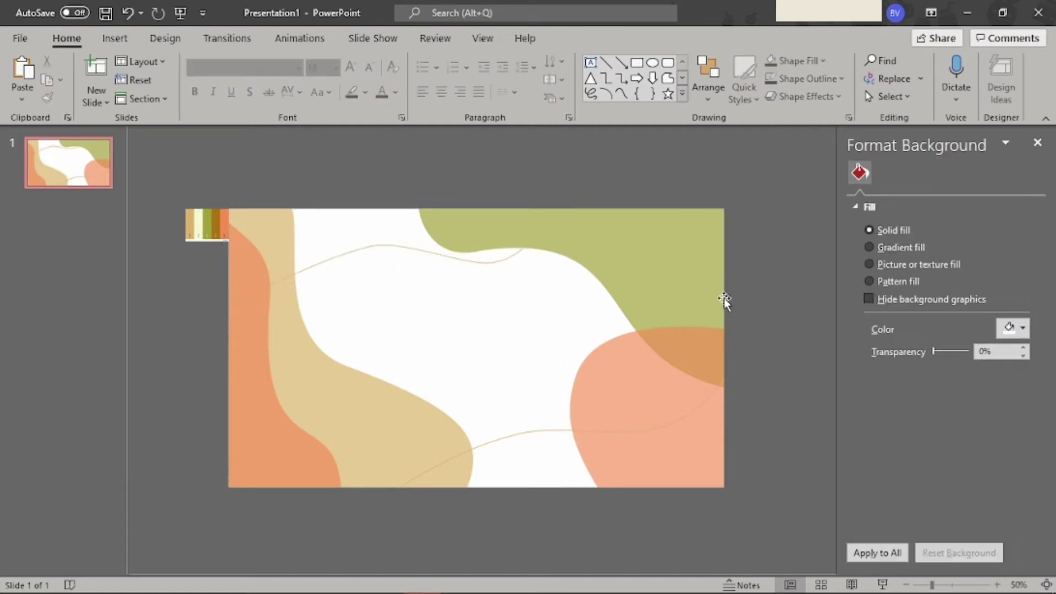
click(334, 256)
key(Delete)
click(115, 38)
click(249, 77)
click(240, 133)
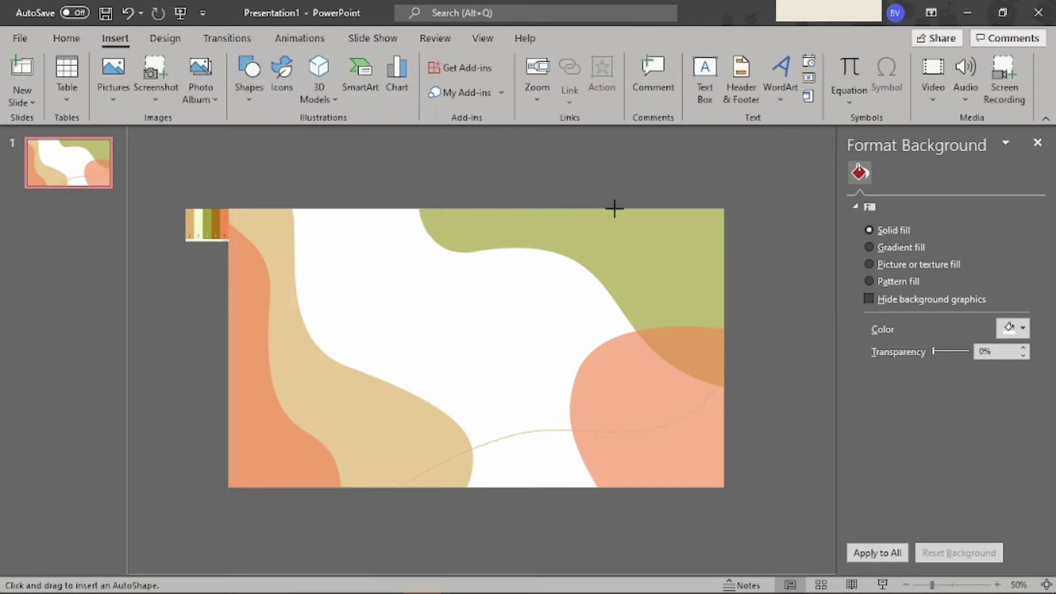
Draw a new beige curve across the upper part of the slide, slightly thicker
click(511, 277)
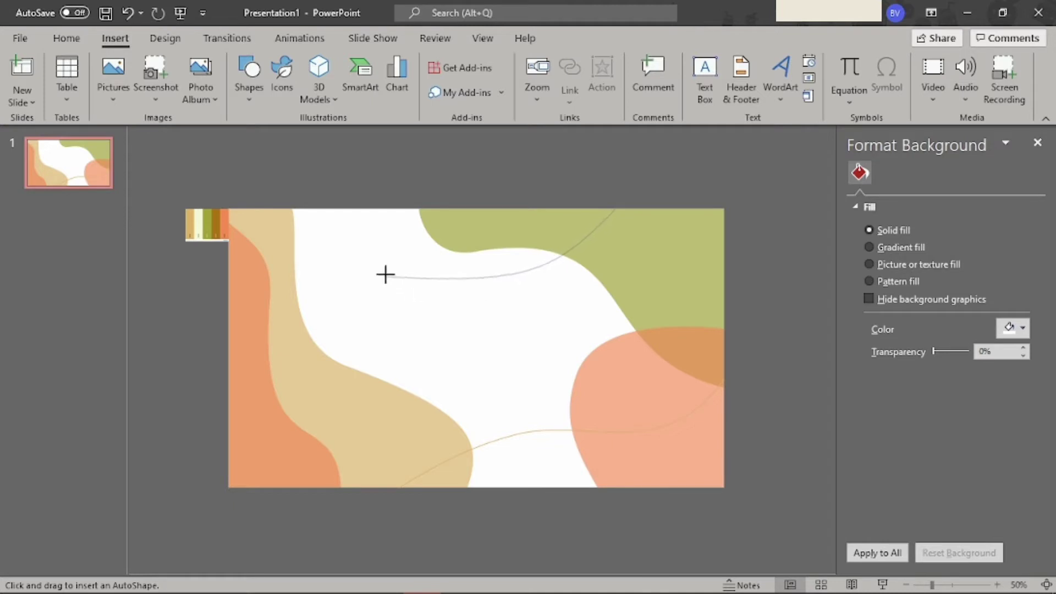
click(380, 246)
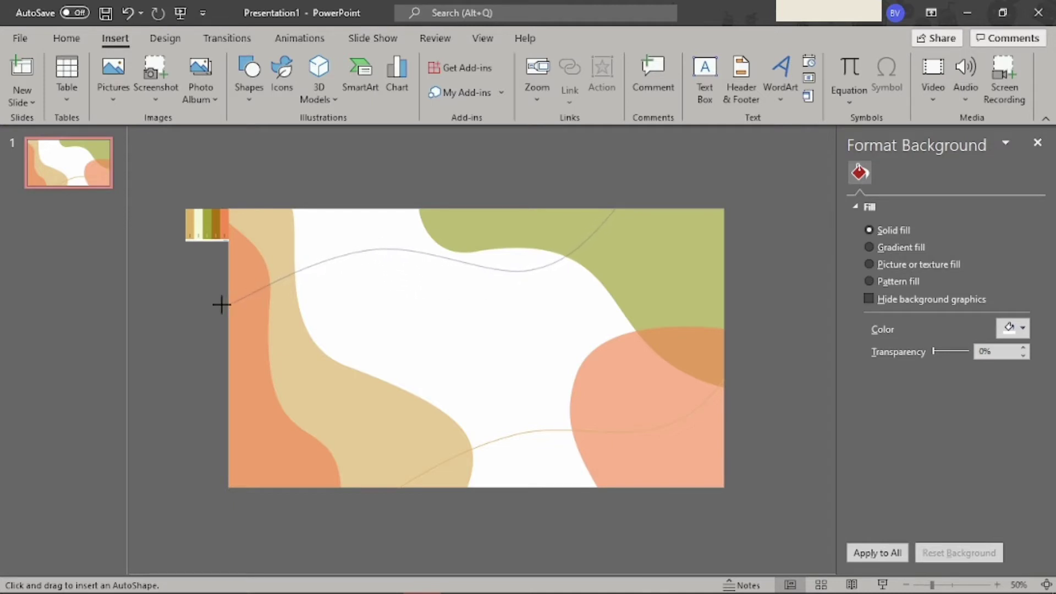
click(229, 306)
key(Escape)
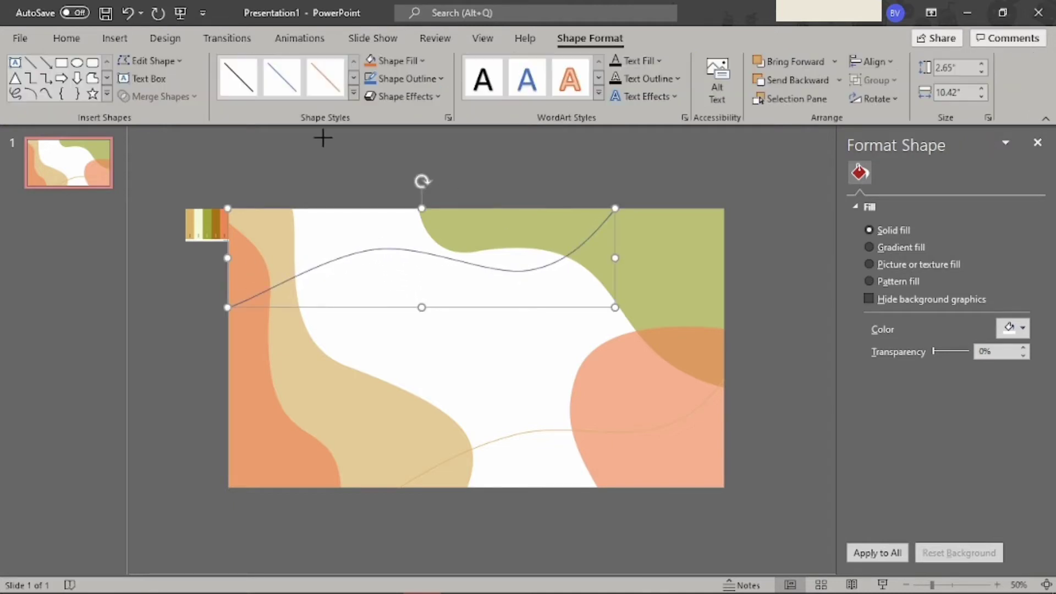
click(1012, 315)
click(931, 507)
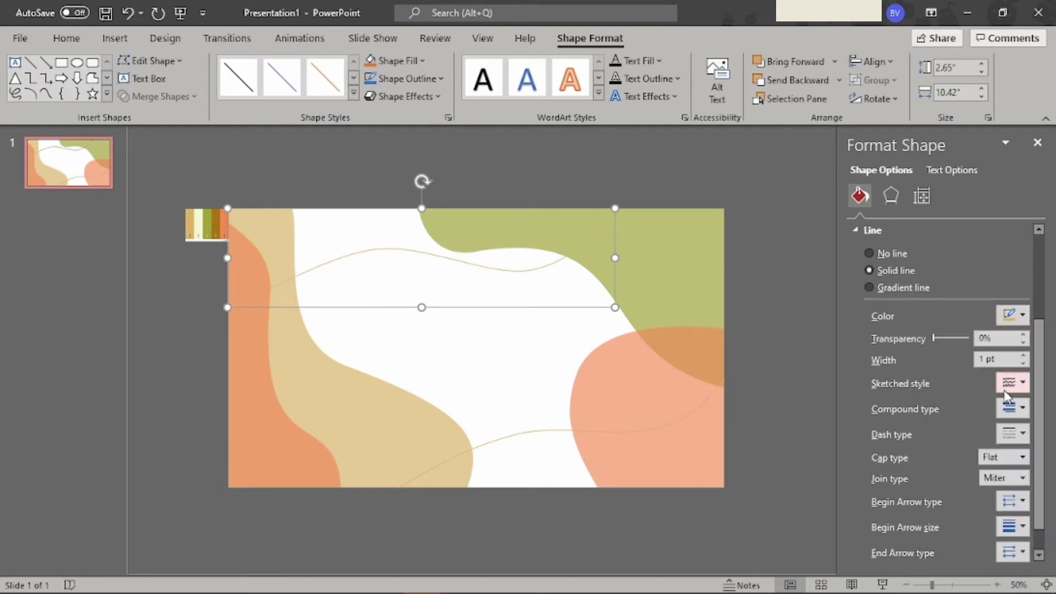
click(1024, 356)
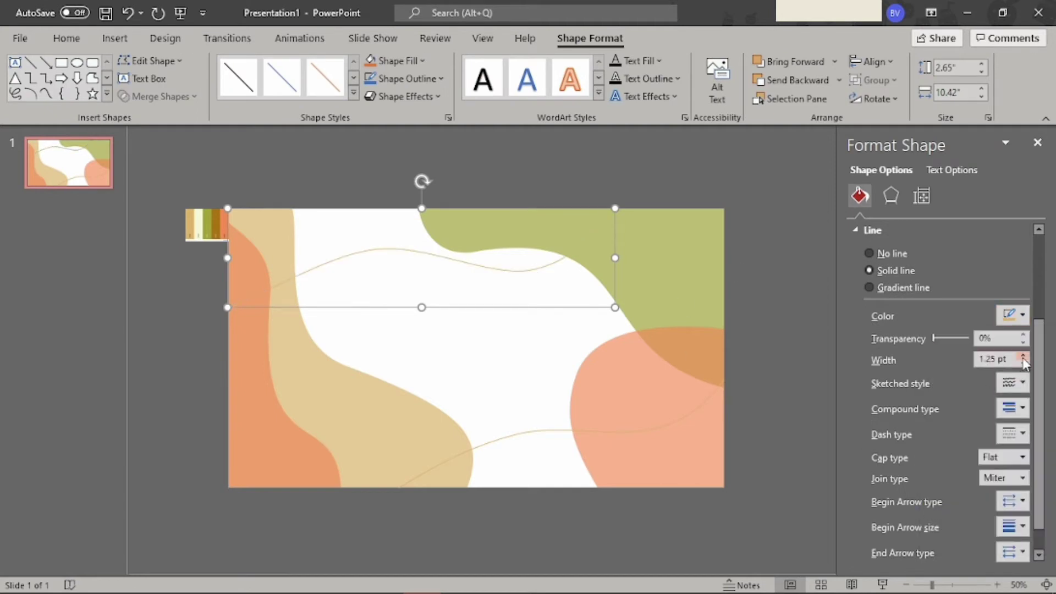
click(1021, 392)
click(1006, 430)
Preview the slide full screen with F5
click(654, 428)
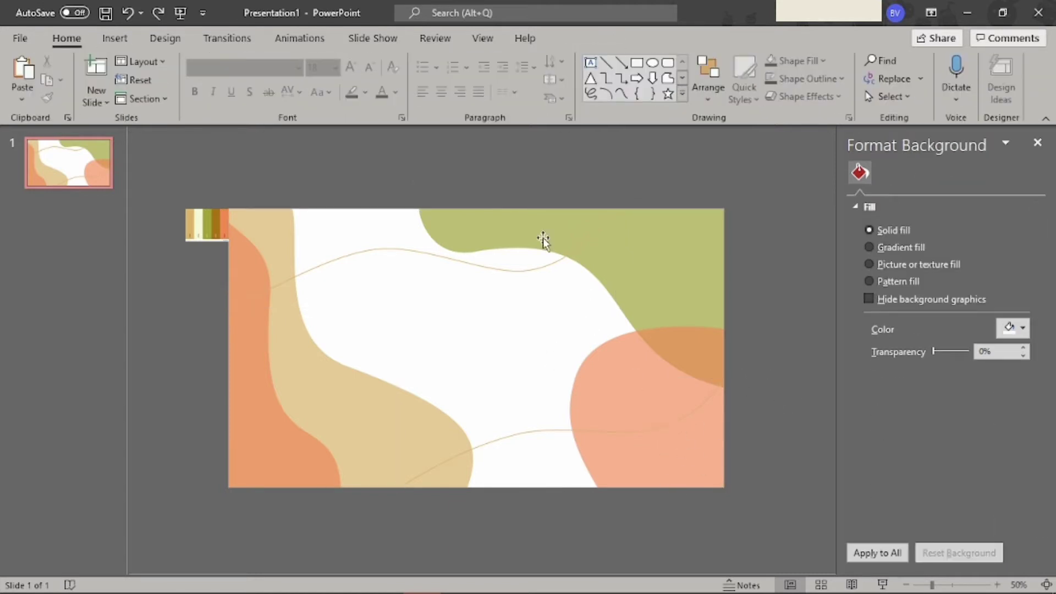
click(446, 462)
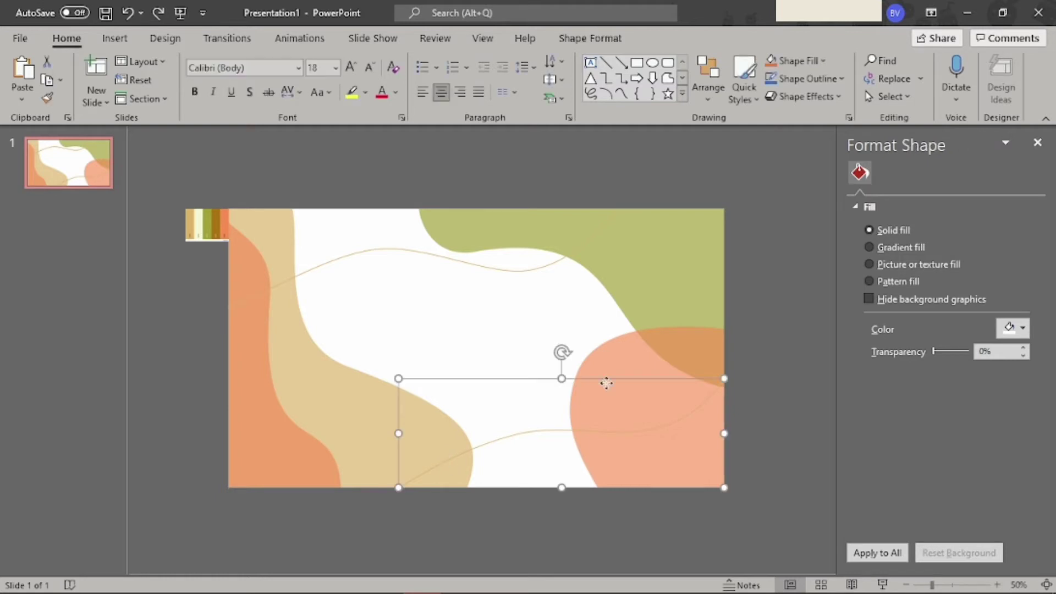
click(448, 236)
scroll(679, 424, up, 2)
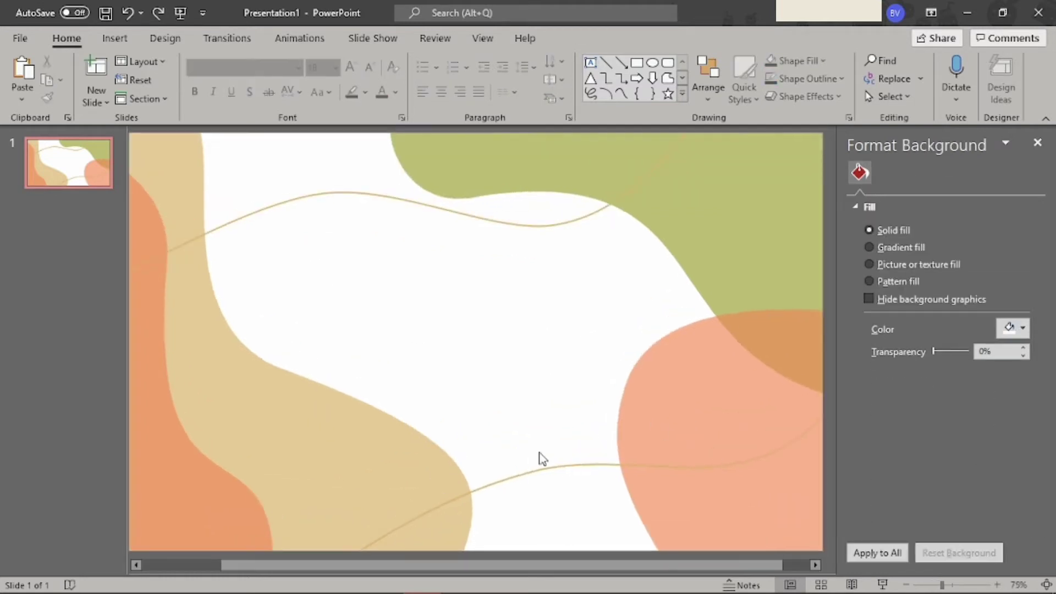
scroll(607, 447, down, 1)
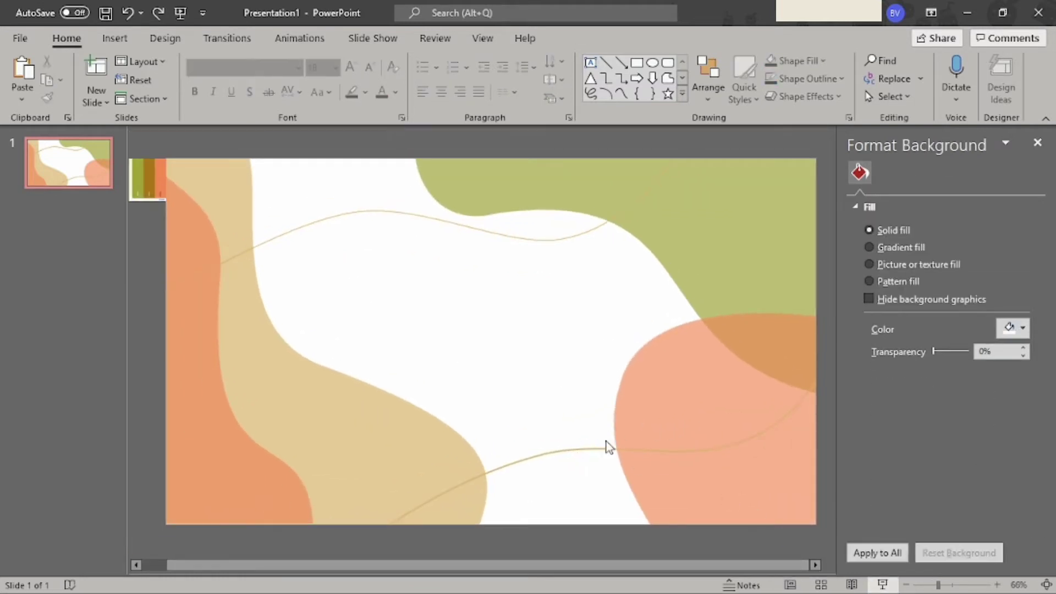
key(F5)
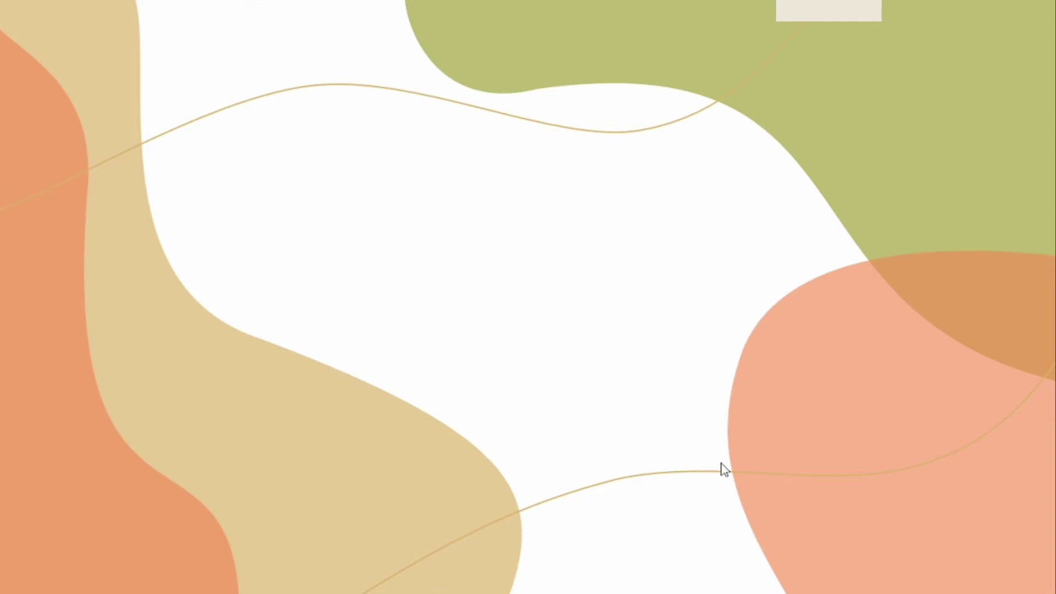
key(Escape)
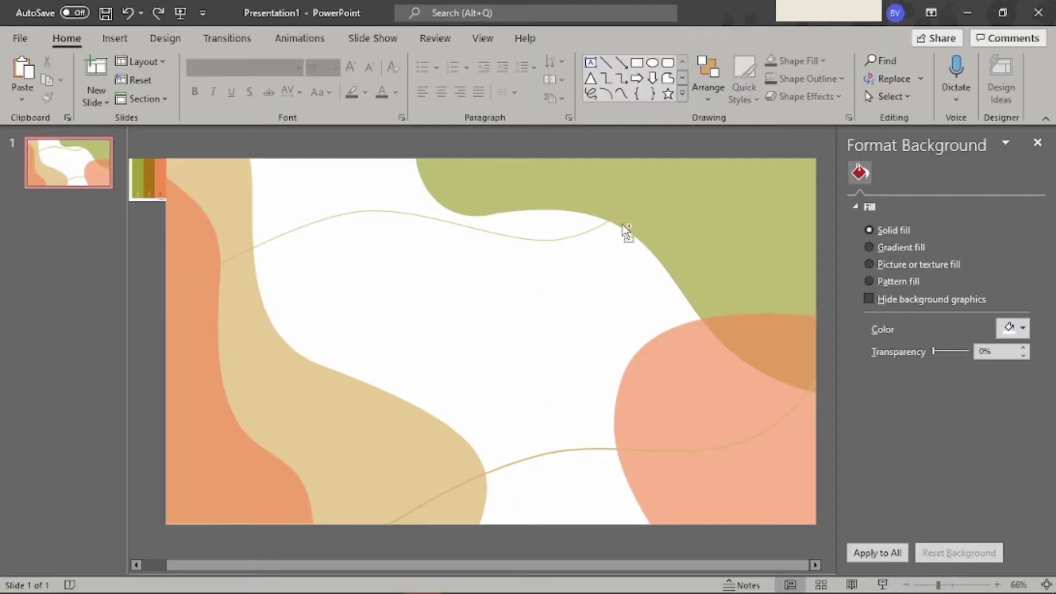
Close the Format Background pane
scroll(627, 231, down, 1)
scroll(496, 299, down, 1)
scroll(497, 299, up, 2)
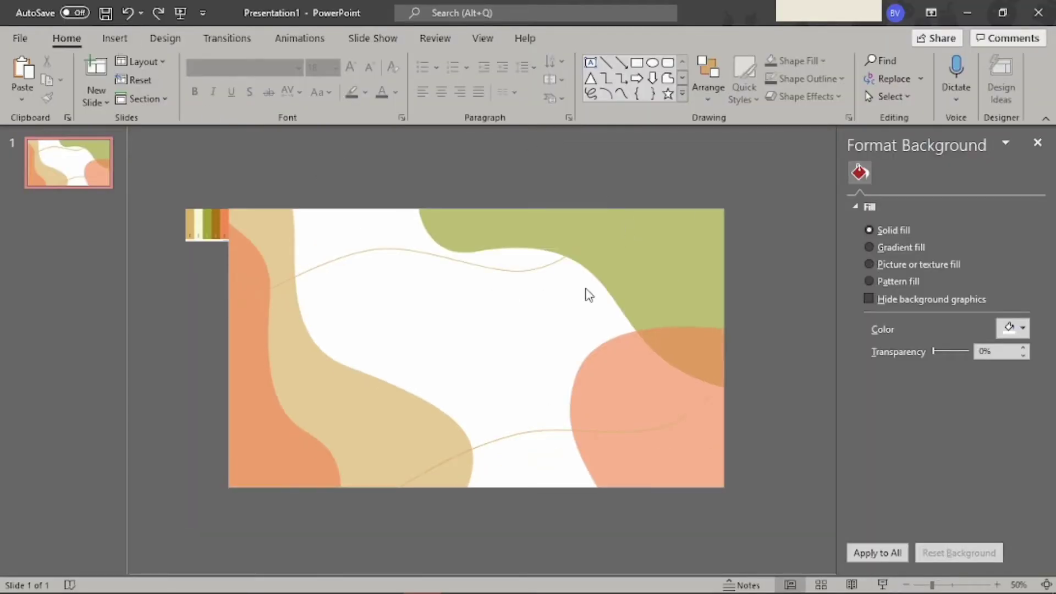
scroll(620, 269, up, 2)
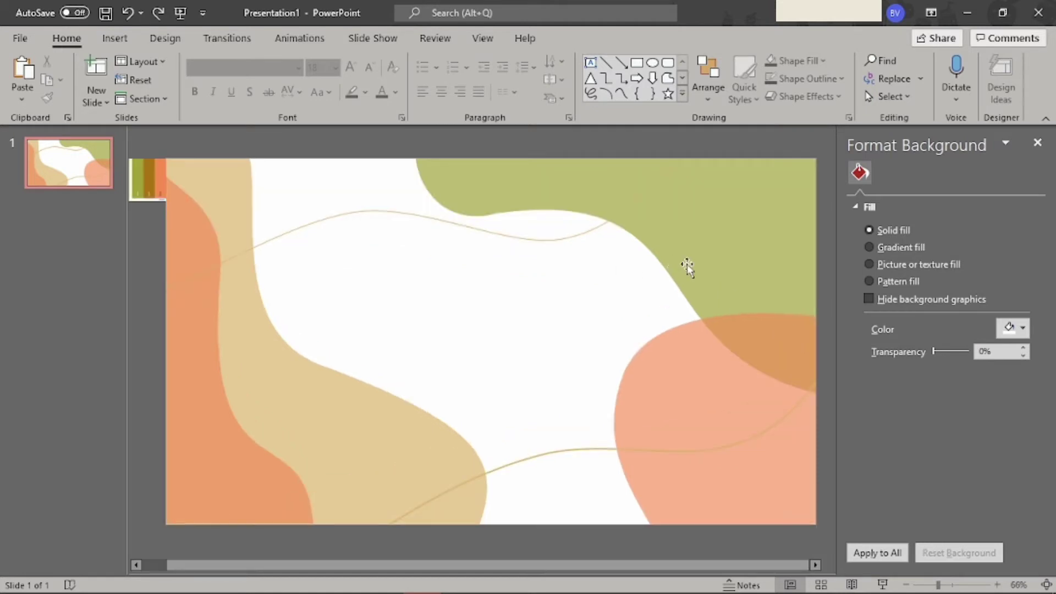
click(1037, 143)
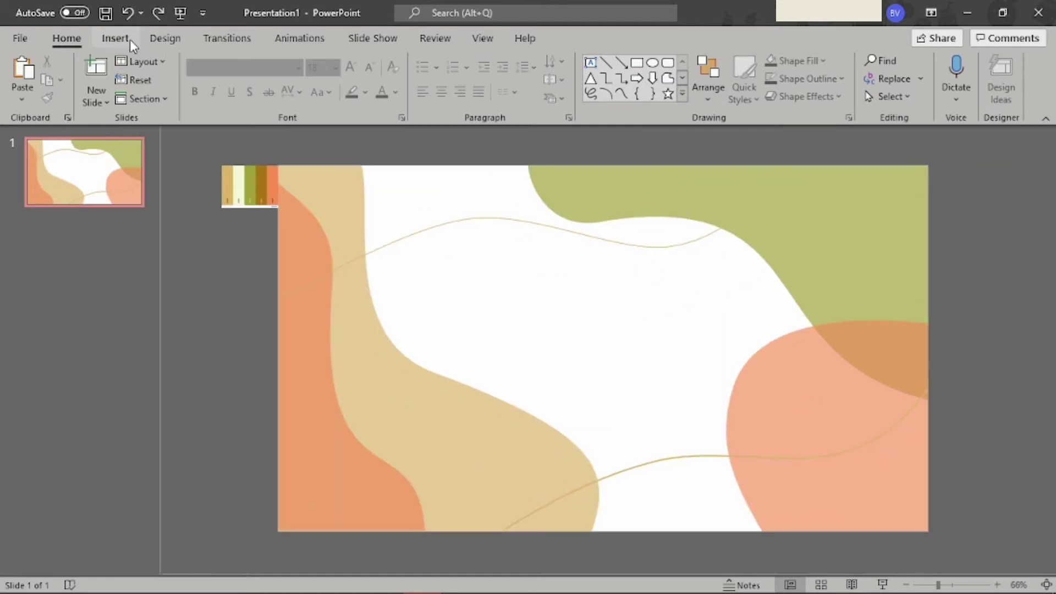
Draw a text box near the slide centre holding Simple with Minimalist on a second line
click(115, 38)
click(249, 77)
click(243, 140)
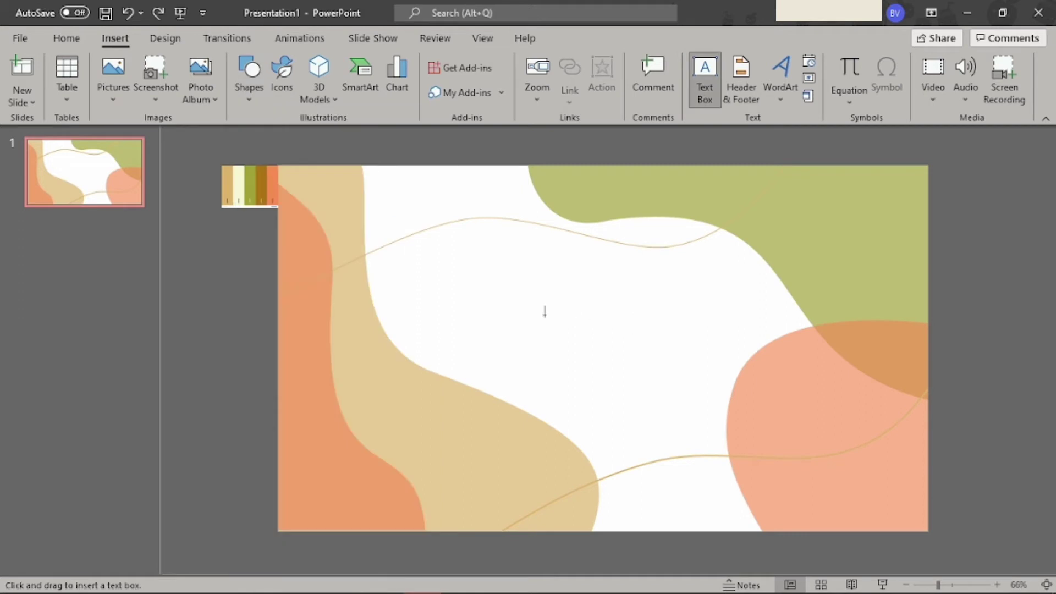
drag(528, 320, 703, 390)
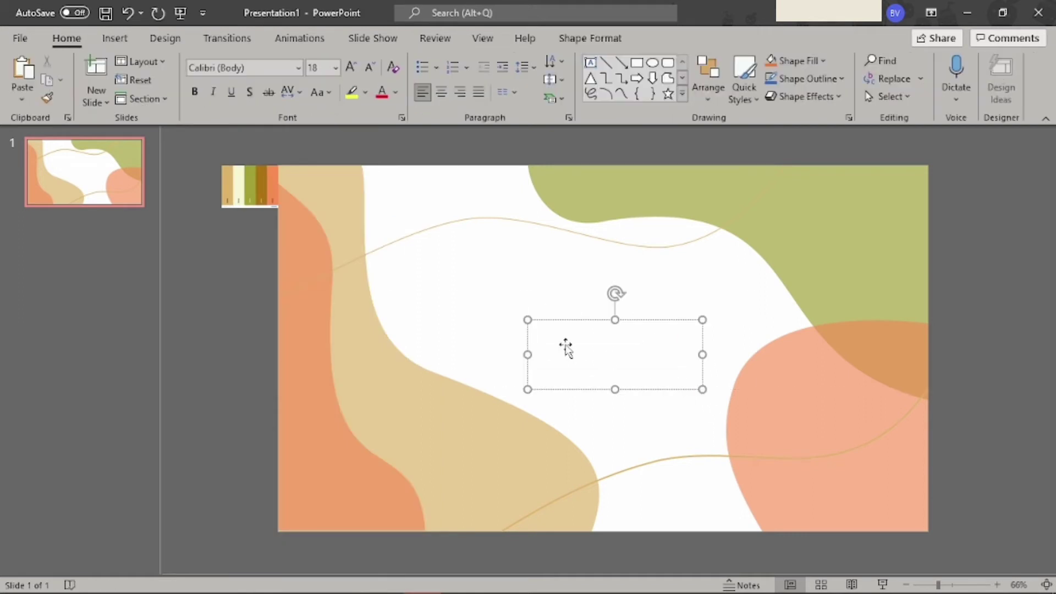
text(Simple Minimalist)
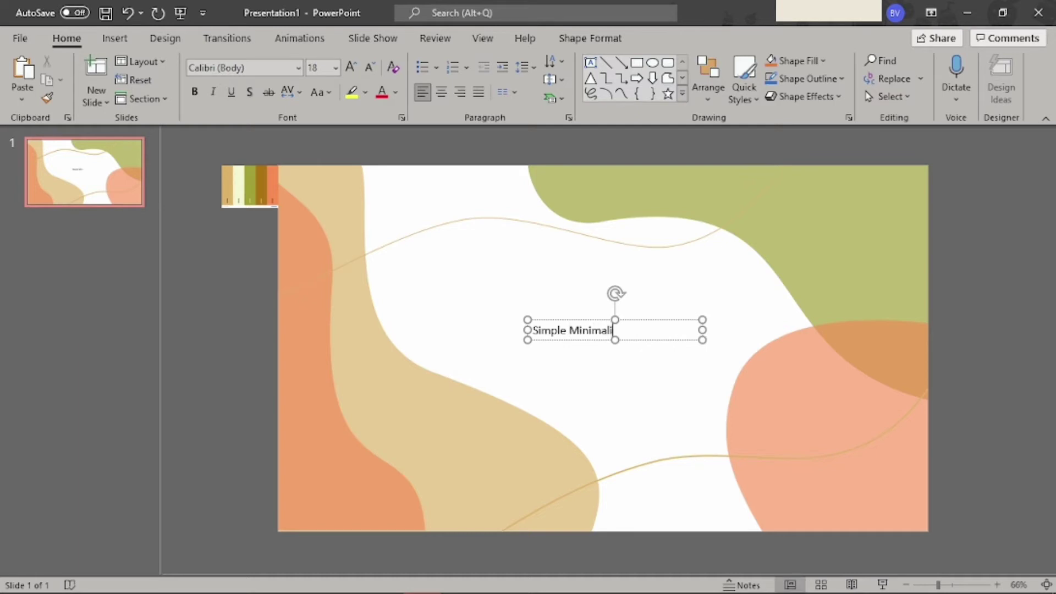
click(570, 330)
key(Return)
Centre the text in the box and delete the word Minimalist
drag(575, 325, 569, 319)
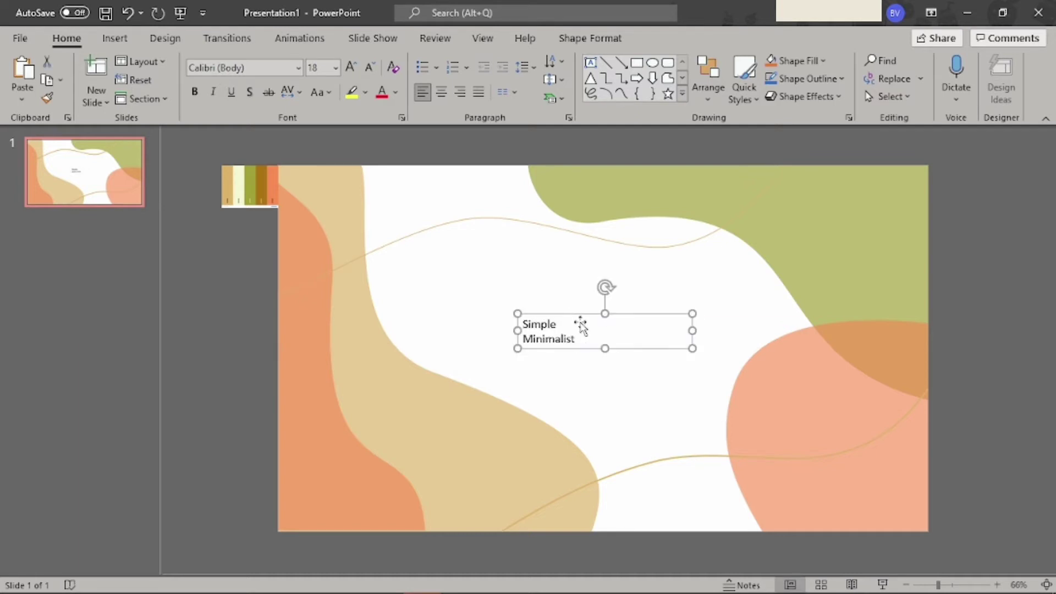
key(ctrl+a)
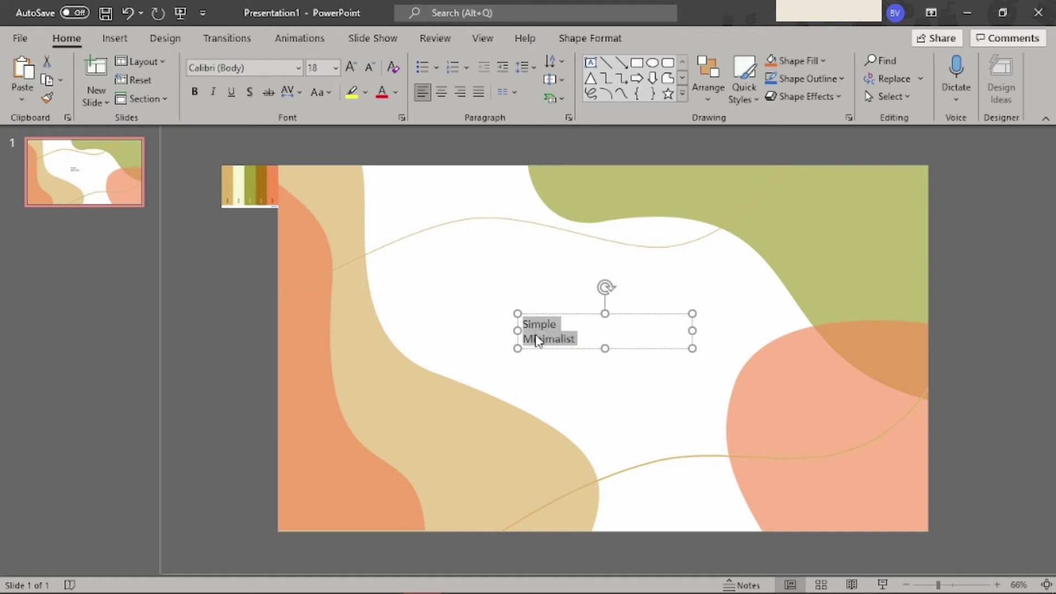
key(ctrl+e)
key(Left)
key(Down)
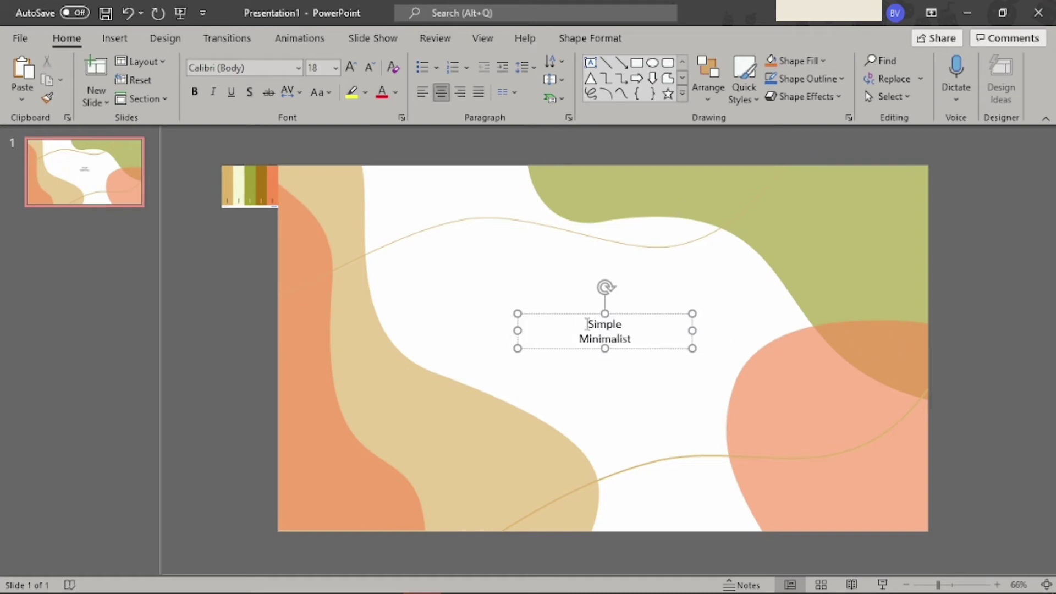
drag(581, 338, 632, 339)
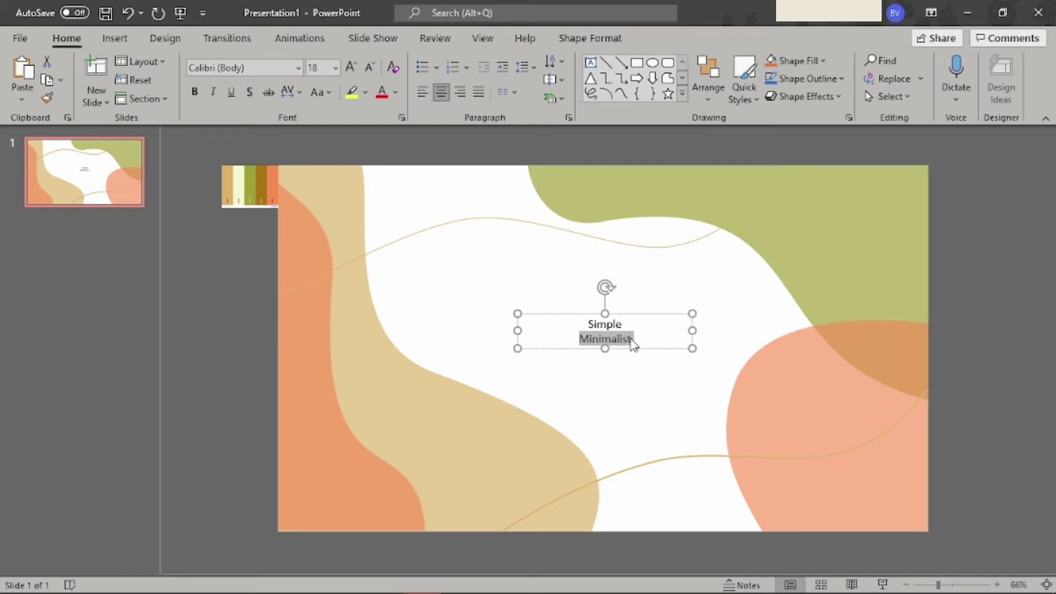
key(BackSpace)
Give Simple Very Loose character spacing and the Times New Roman font
double_click(605, 325)
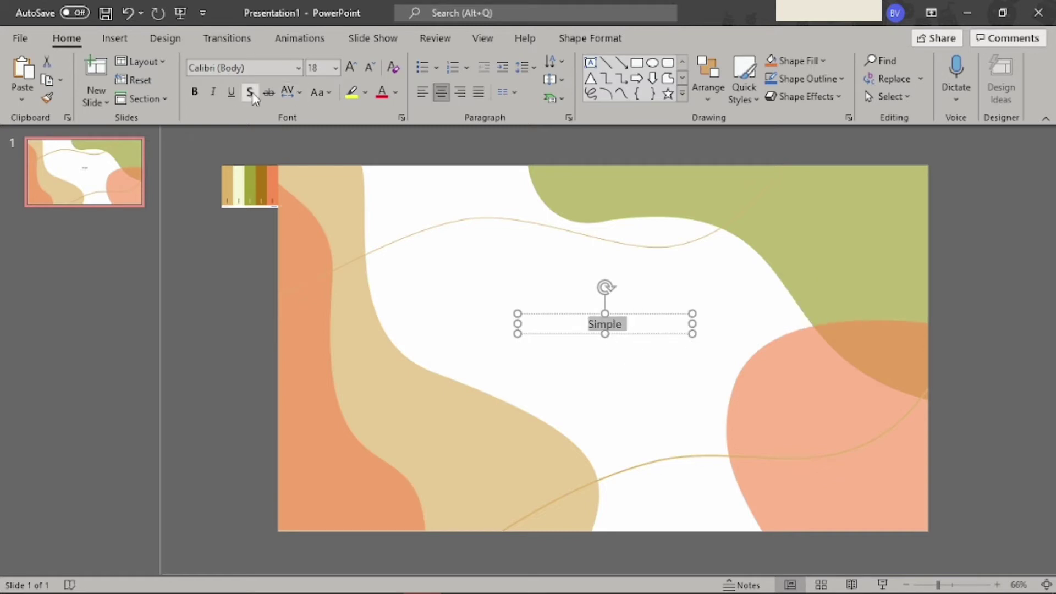
click(285, 91)
click(331, 200)
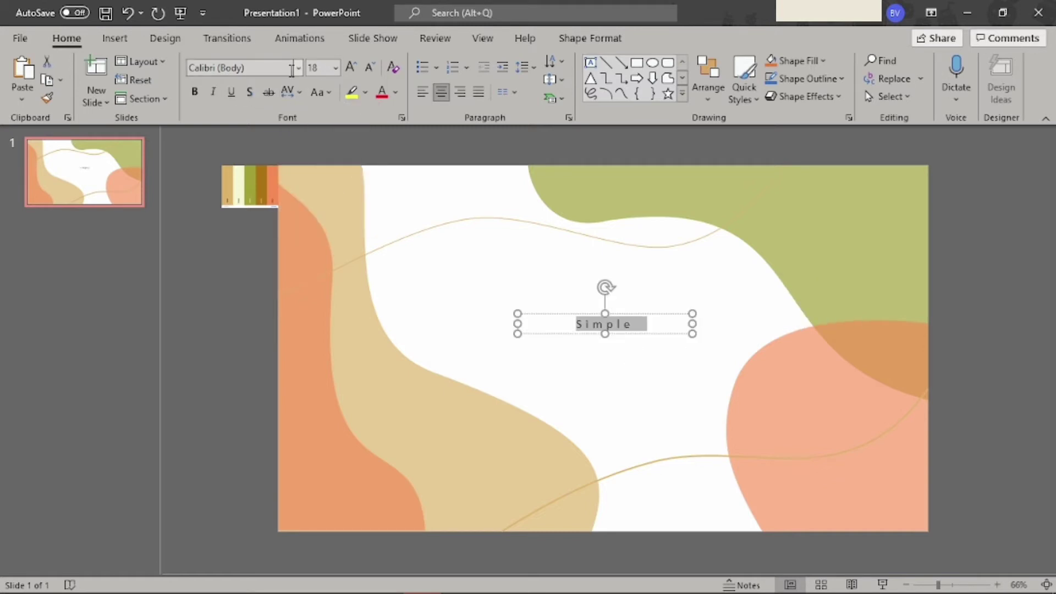
click(298, 68)
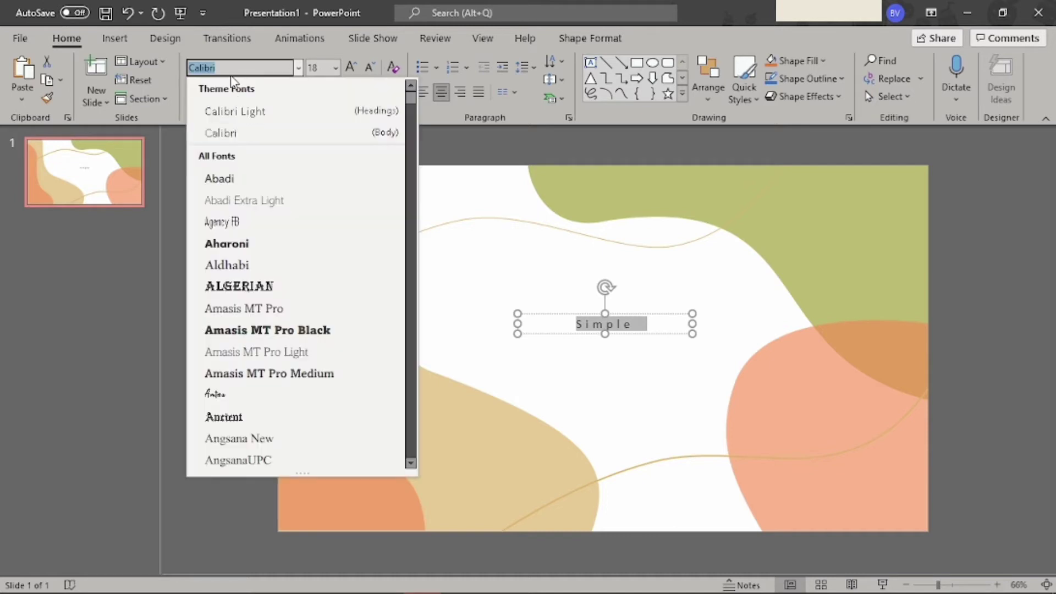
text(Times New Roman)
key(Return)
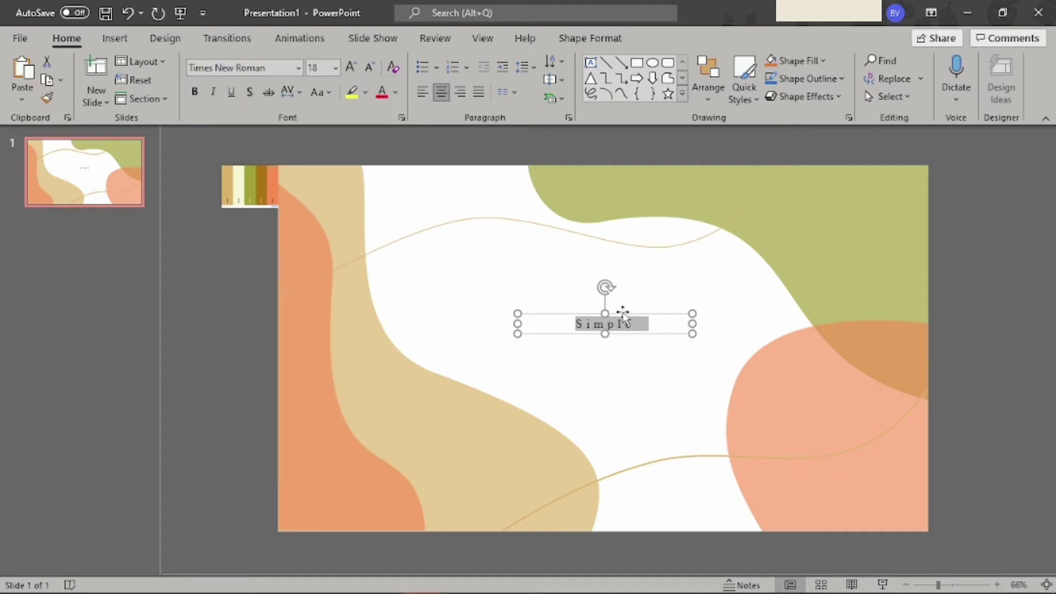
Centre the Simple text box horizontally and move it just above the slide's middle
click(590, 37)
click(871, 61)
click(902, 103)
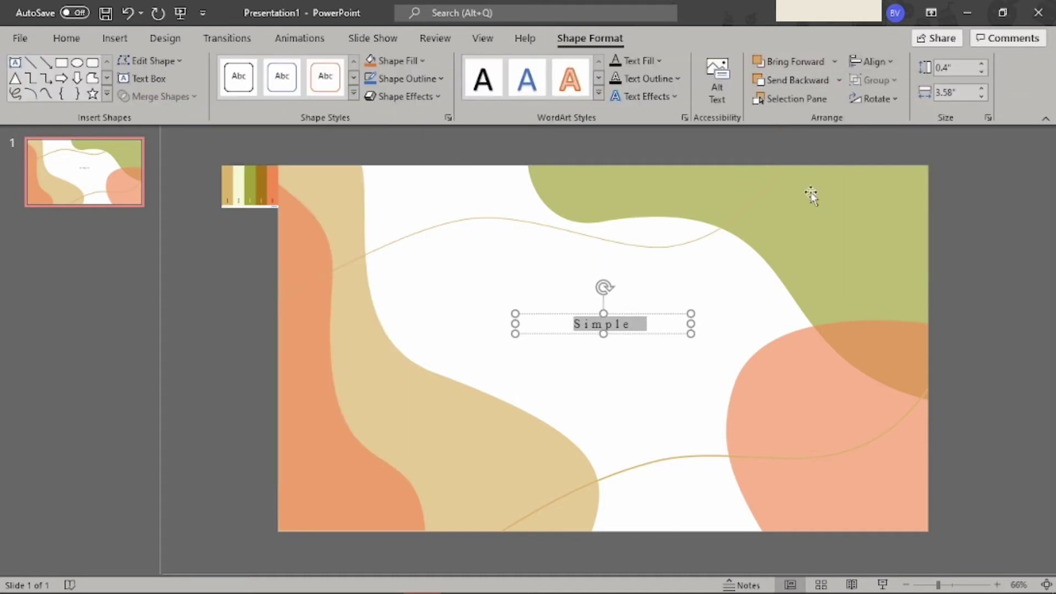
drag(616, 312, 616, 269)
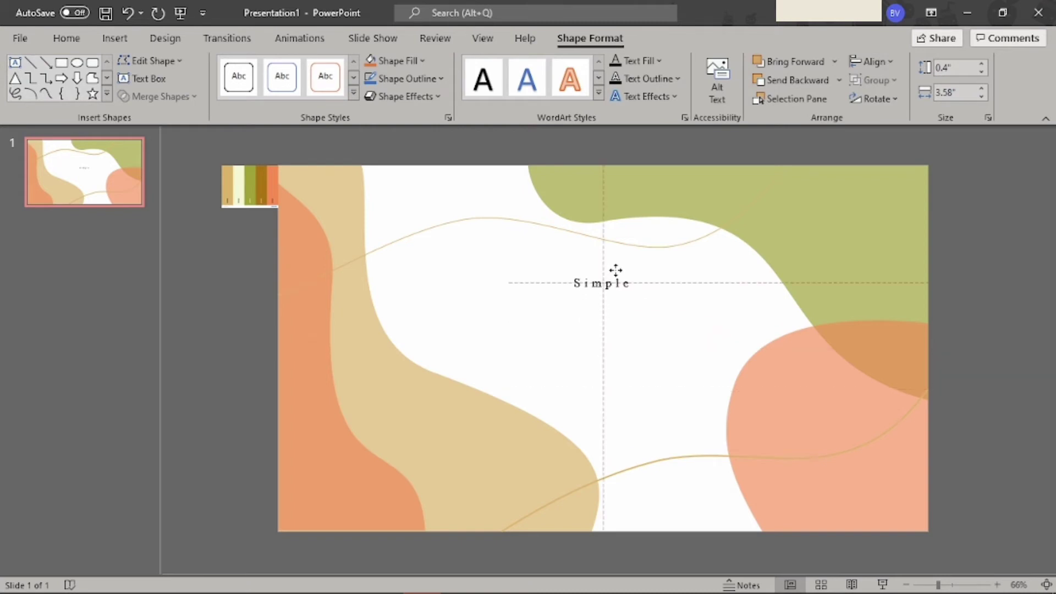
click(327, 155)
click(115, 38)
Add a text box below Simple reading 'Minimalist' with centred text
click(249, 77)
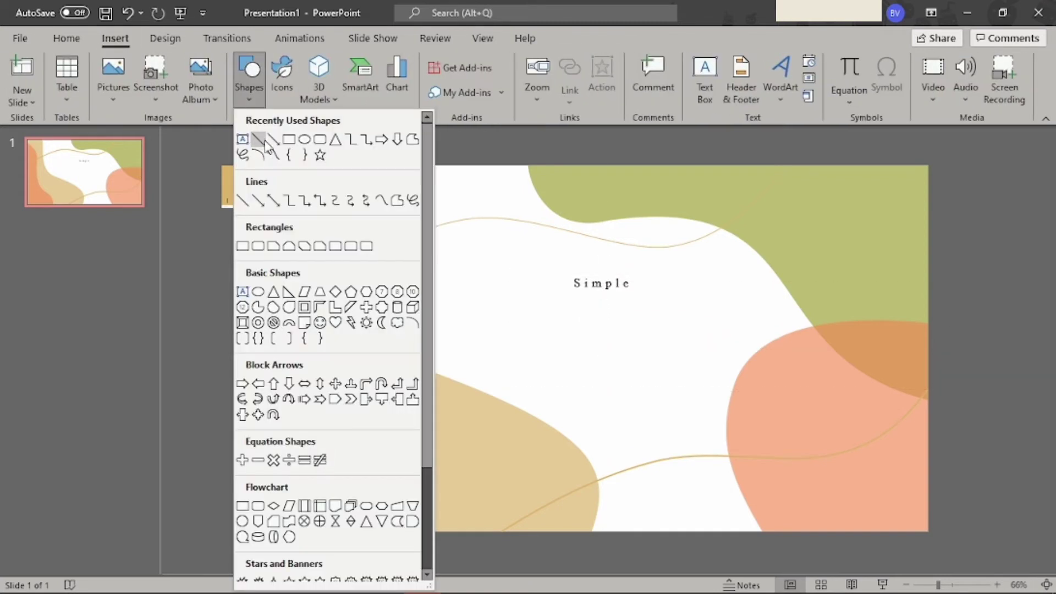
click(242, 139)
drag(557, 309, 688, 336)
text(M)
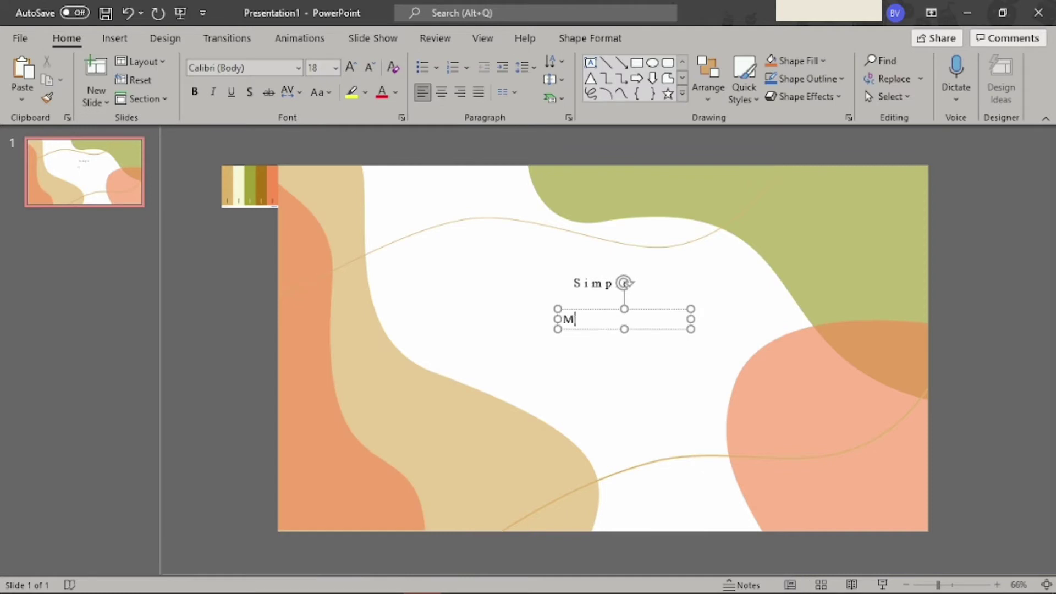
text(inimalist)
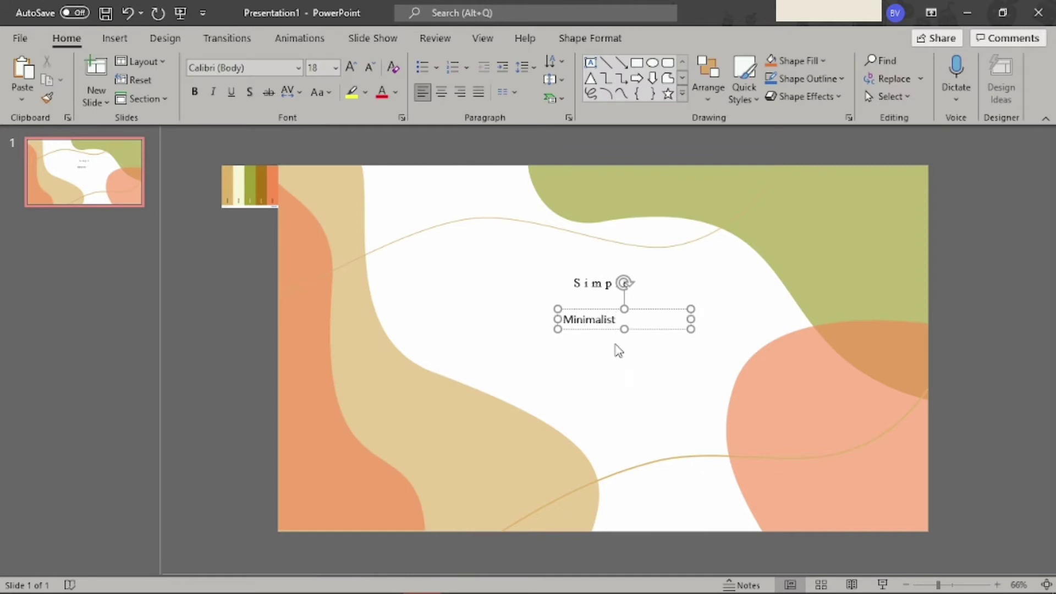
key(ctrl+a)
key(ctrl+e)
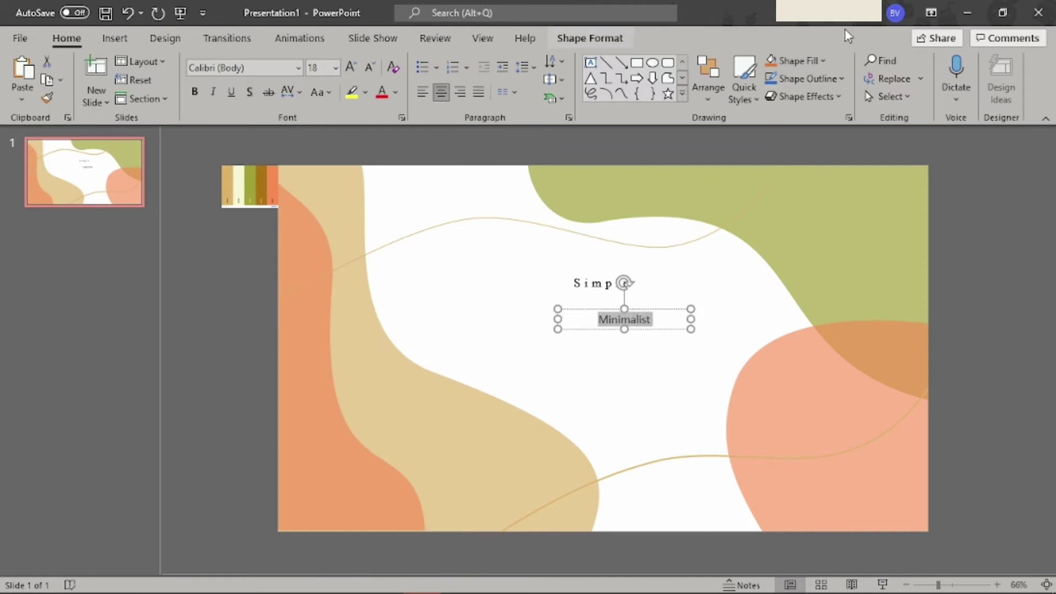
Centre the Minimalist box horizontally on the slide and move it beneath Simple
click(605, 38)
click(870, 61)
click(880, 101)
drag(613, 304, 614, 293)
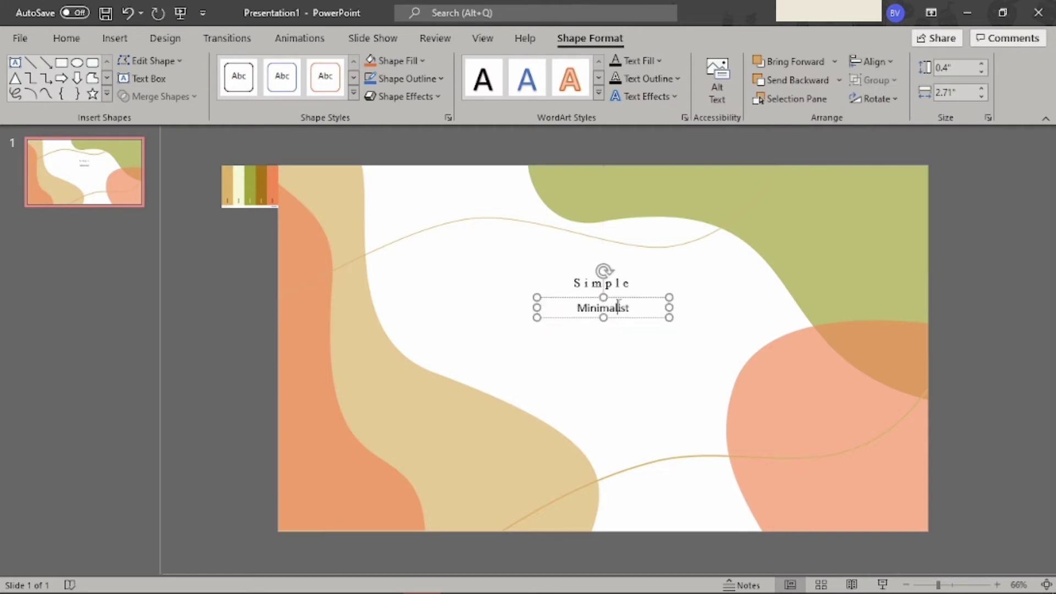
Apply the Elegante script font to Minimalist
click(66, 38)
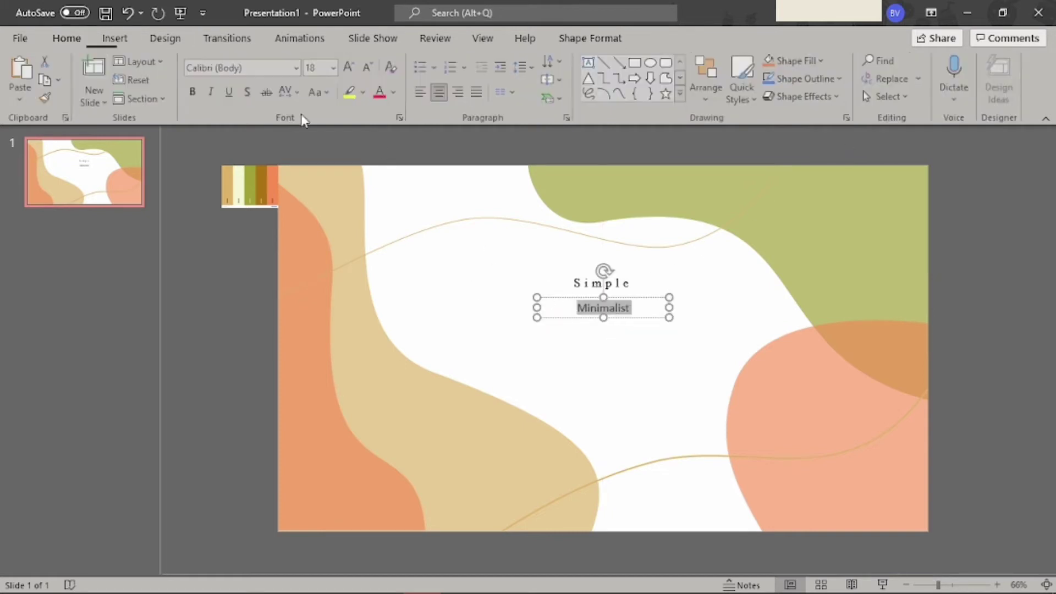
click(299, 68)
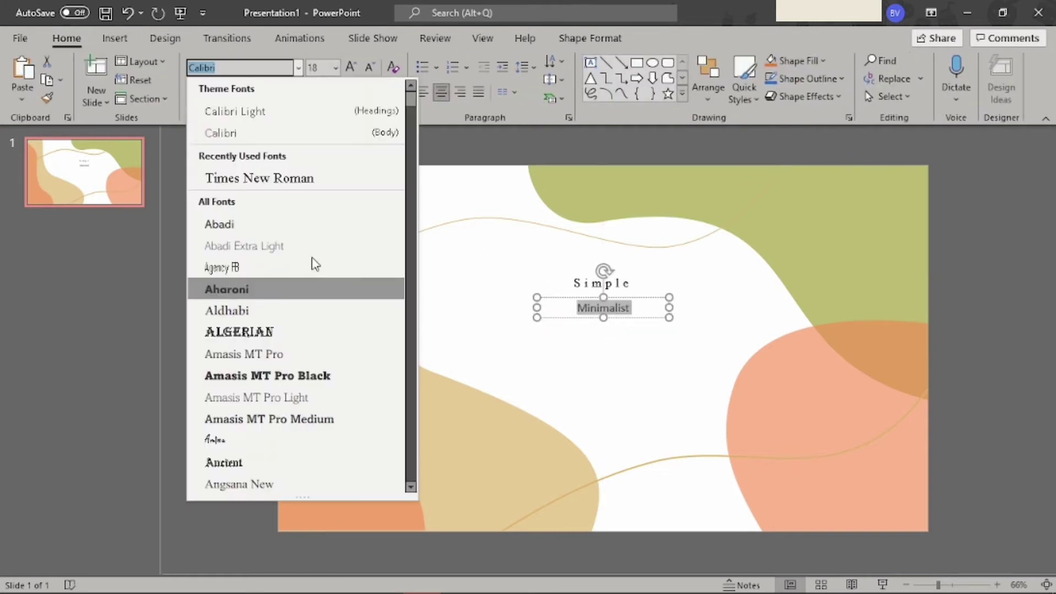
scroll(313, 264, down, 6)
scroll(311, 291, up, 2)
scroll(308, 281, up, 2)
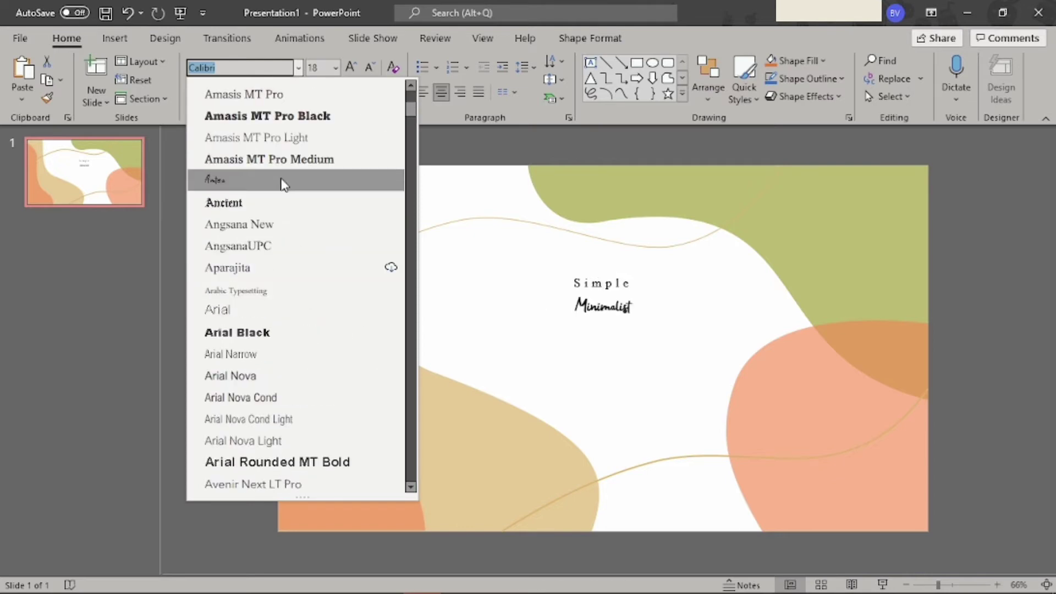
scroll(286, 182, down, 5)
scroll(308, 308, down, 5)
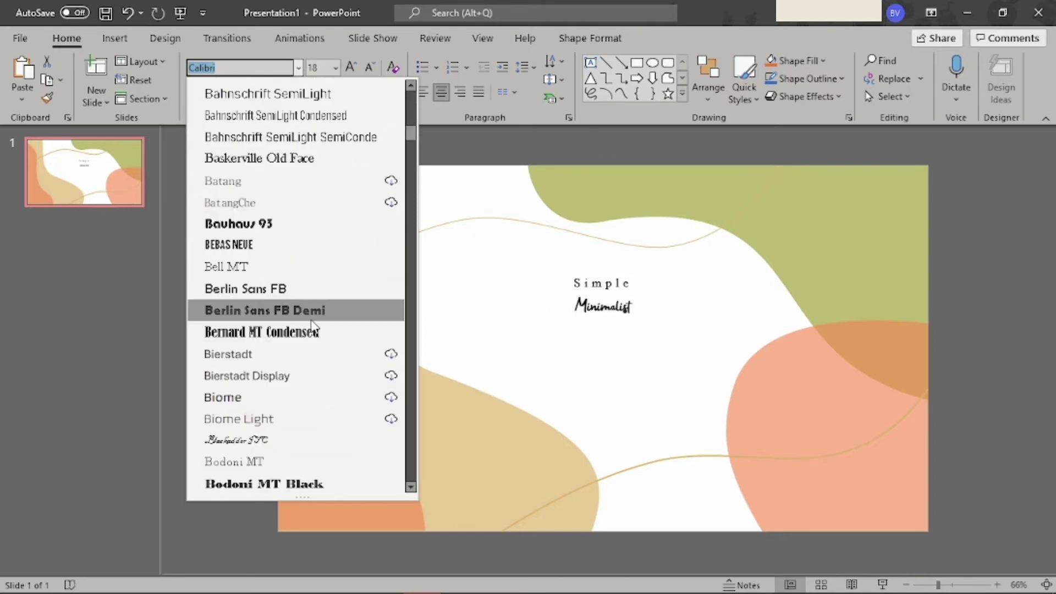
scroll(315, 327, down, 5)
scroll(328, 340, up, 1)
scroll(328, 342, down, 2)
scroll(328, 342, down, 2)
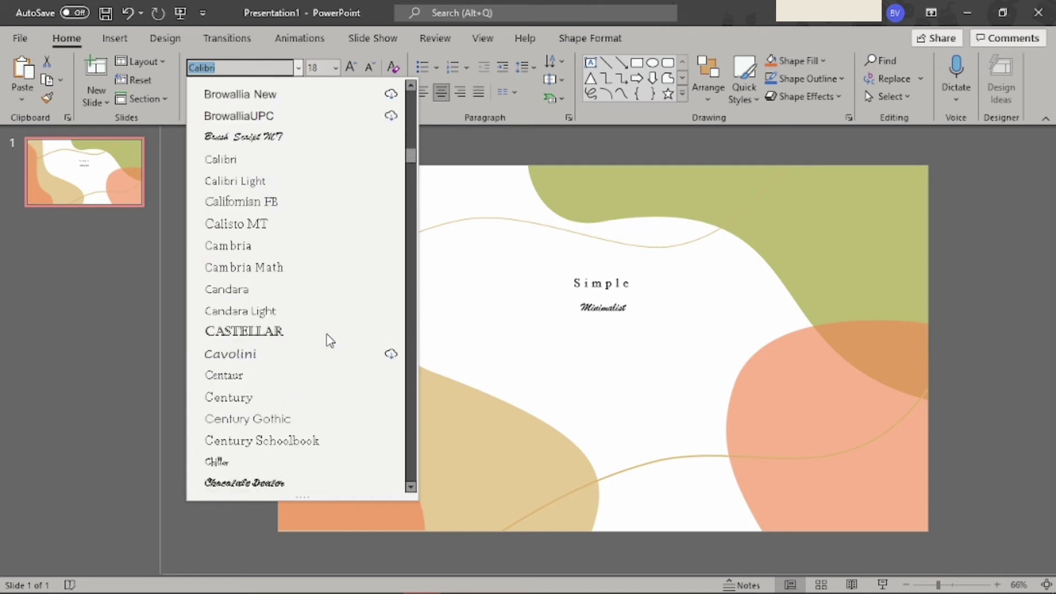
scroll(328, 341, down, 1)
scroll(322, 374, down, 5)
scroll(318, 391, down, 2)
scroll(318, 391, down, 4)
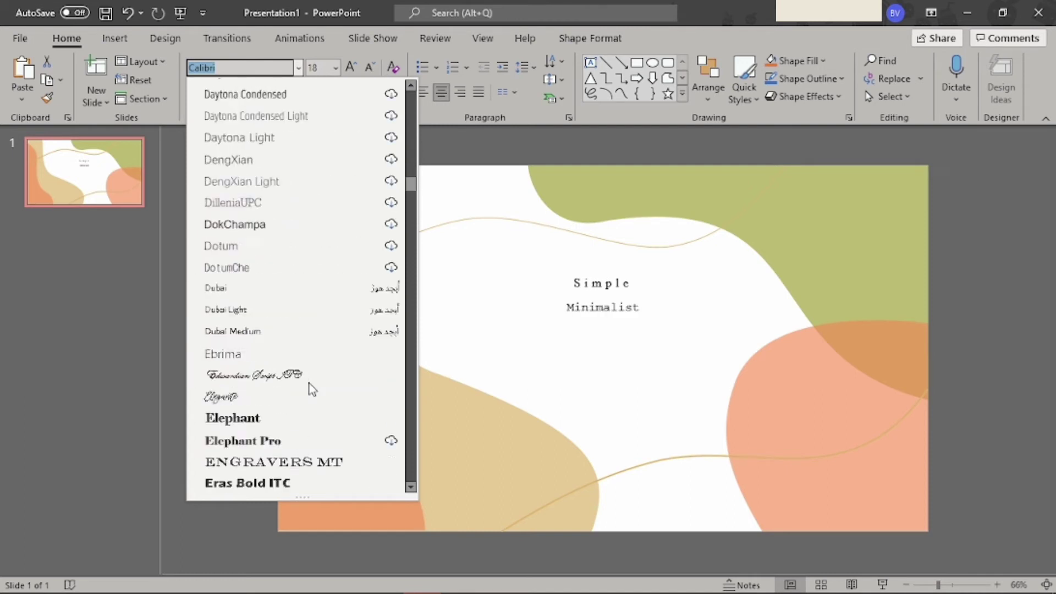
scroll(318, 392, down, 4)
click(286, 144)
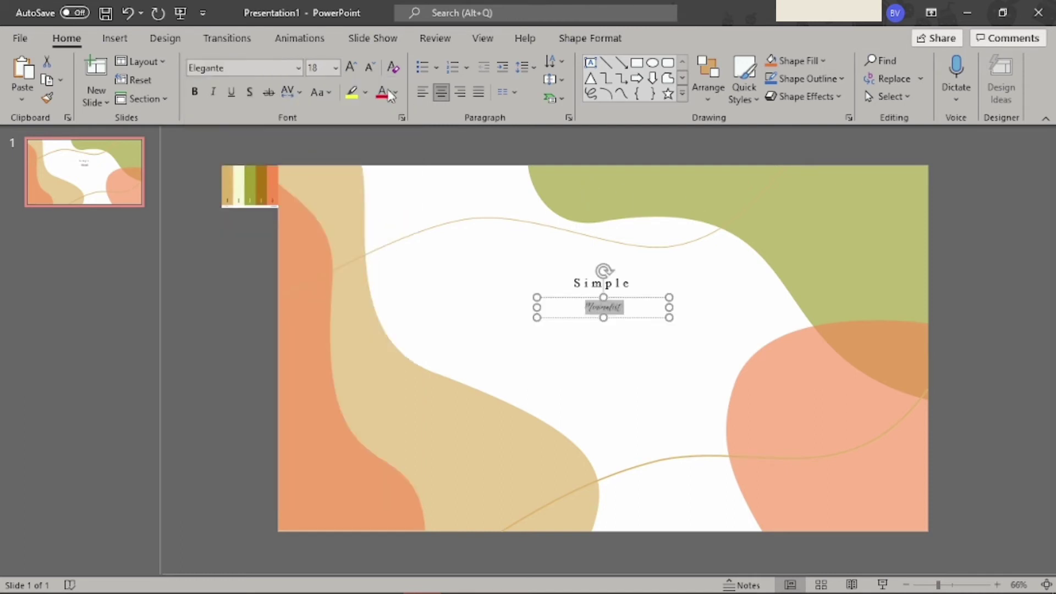
Enlarge Minimalist to 72 pt, widen its box to one line, and position it under Simple
click(351, 67)
click(350, 67)
click(350, 67)
click(351, 68)
click(351, 67)
click(351, 68)
click(351, 68)
click(351, 67)
click(350, 67)
click(350, 67)
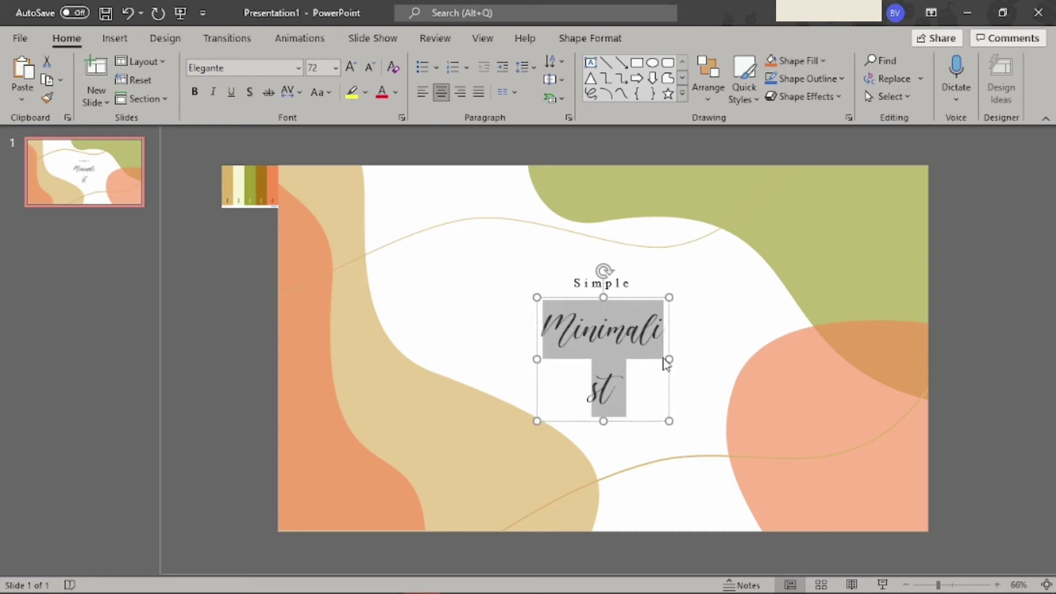
drag(670, 358, 726, 346)
drag(647, 295, 614, 272)
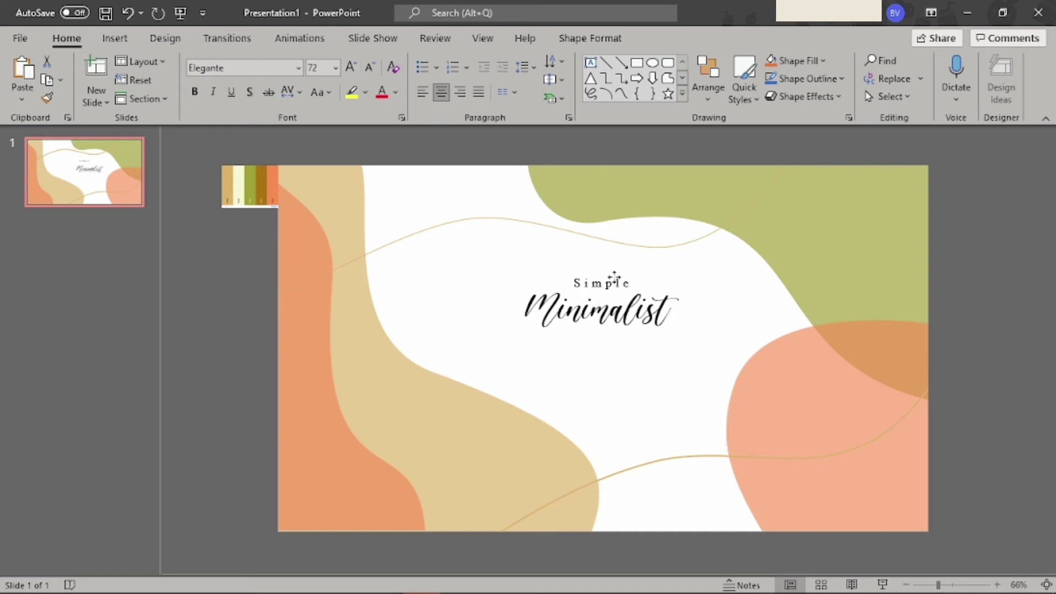
click(824, 311)
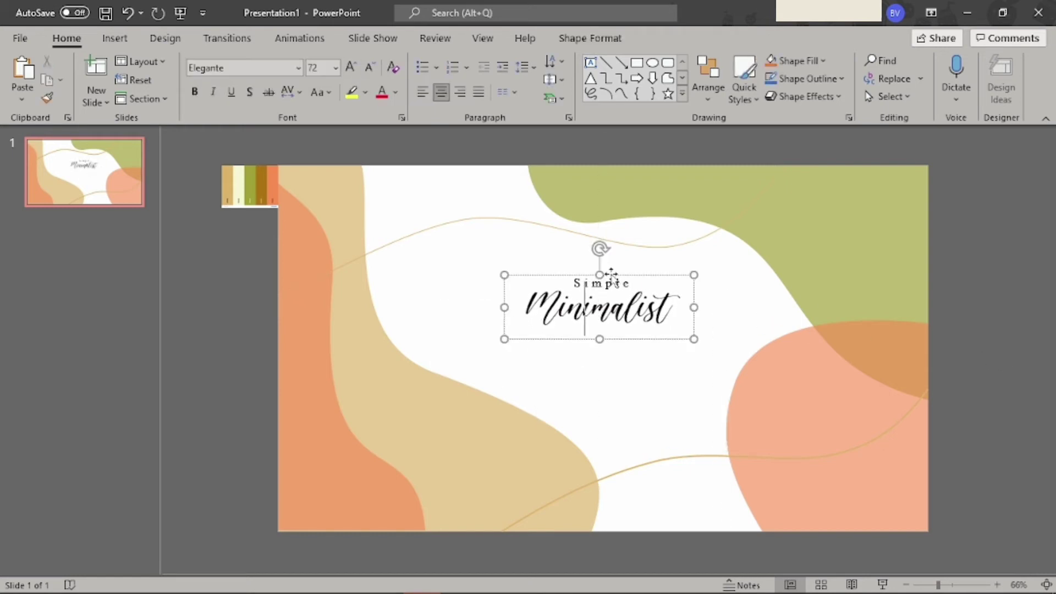
drag(609, 275, 607, 278)
Reselect the Minimalist text box and shift it slightly left
click(591, 38)
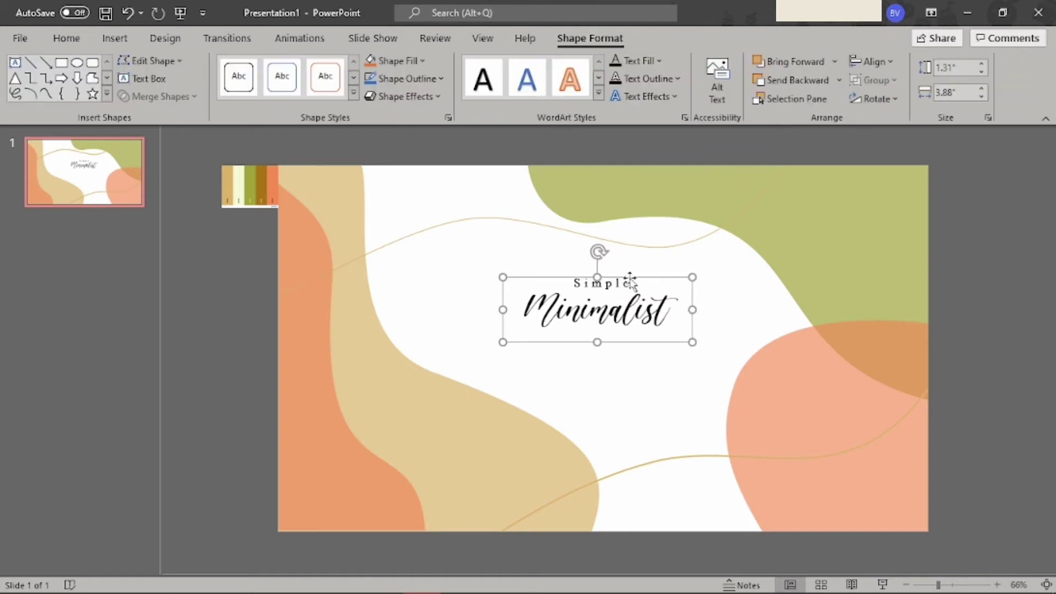
click(615, 283)
click(955, 323)
click(615, 284)
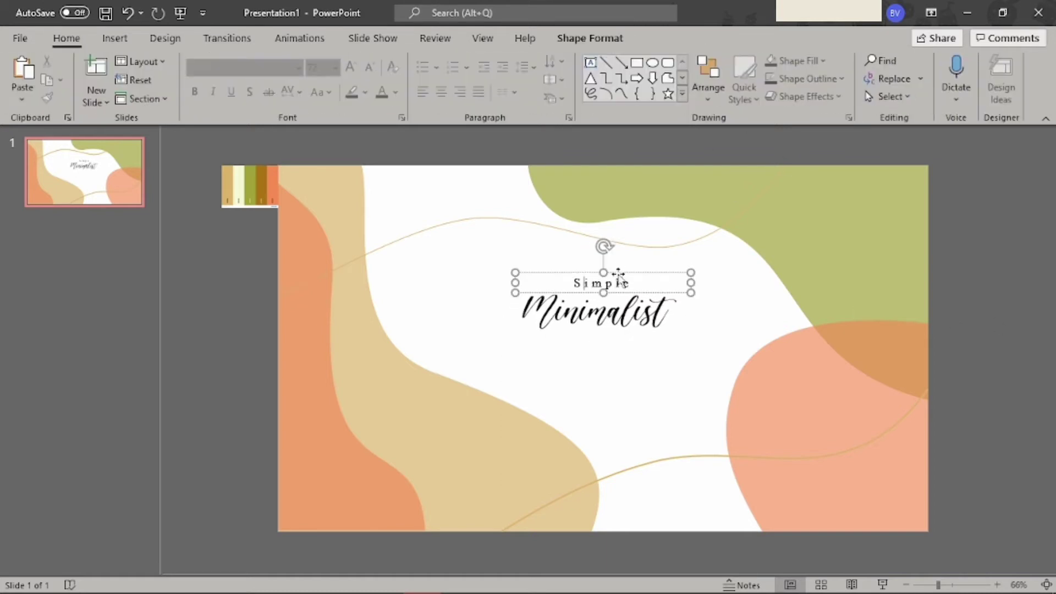
click(623, 325)
key(ctrl+a)
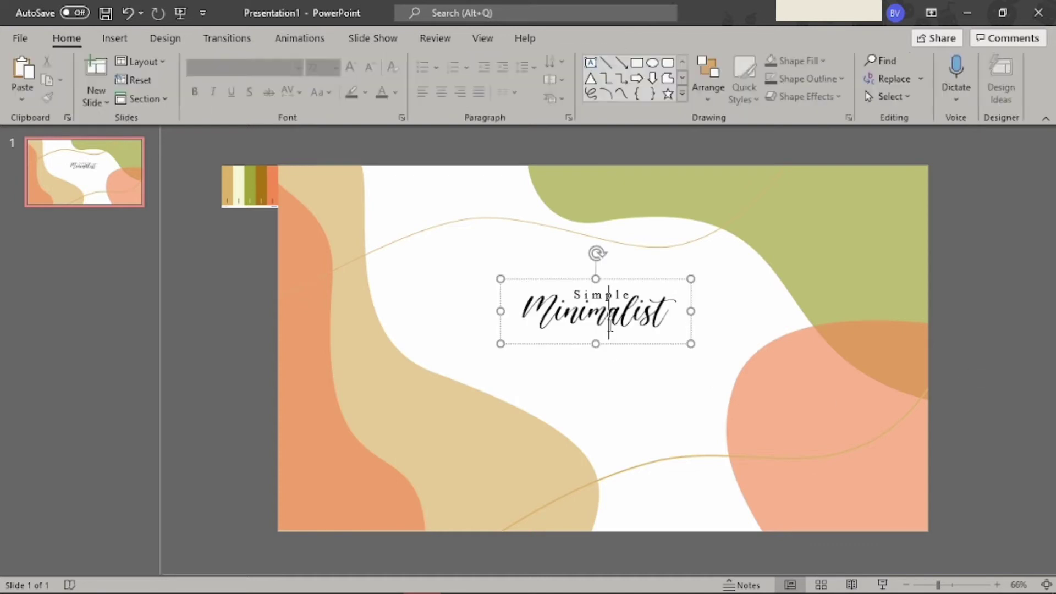
click(630, 339)
click(990, 330)
click(601, 290)
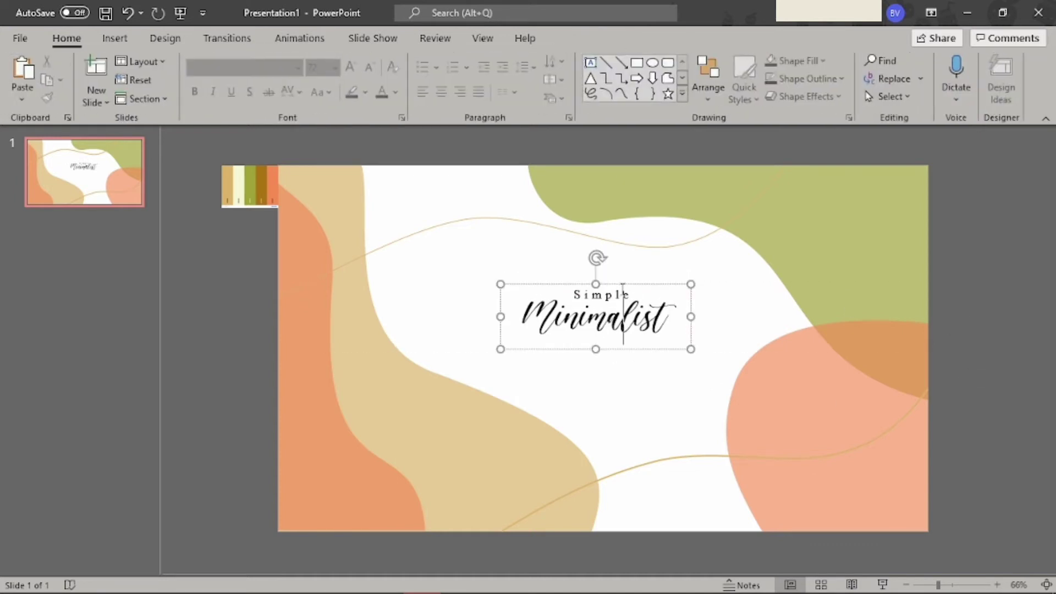
drag(628, 285, 605, 330)
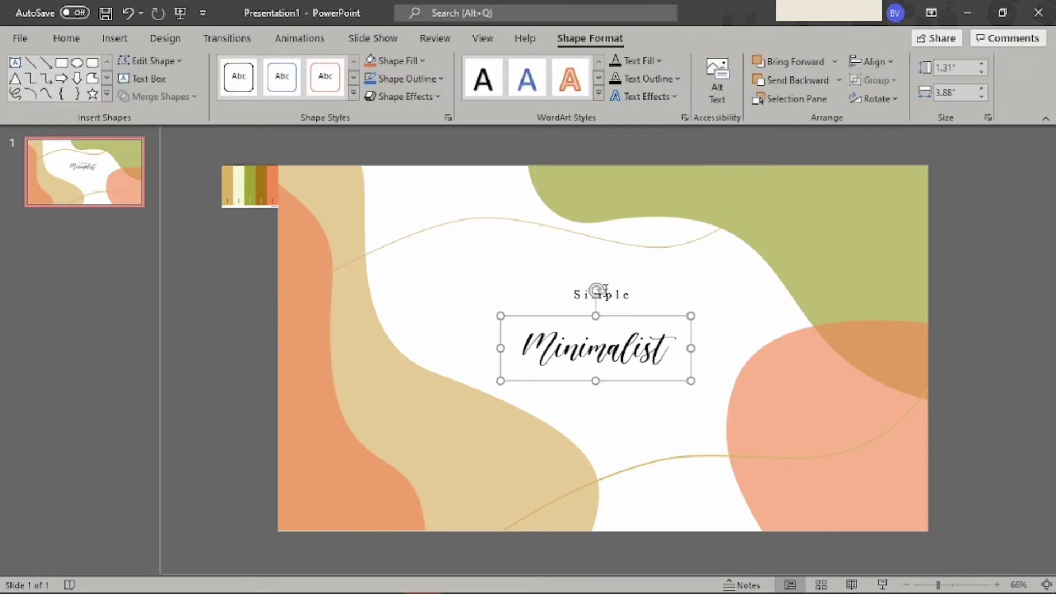
Change Simple to the Cambria font, keeping its Very Loose character spacing
click(616, 296)
double_click(616, 296)
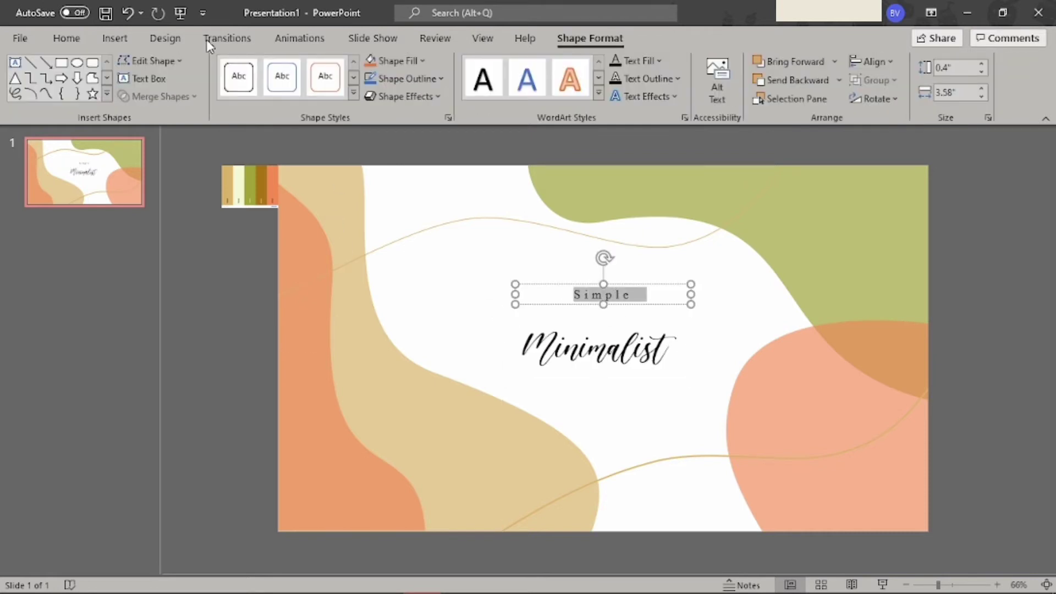
click(67, 38)
click(317, 92)
click(404, 178)
click(293, 91)
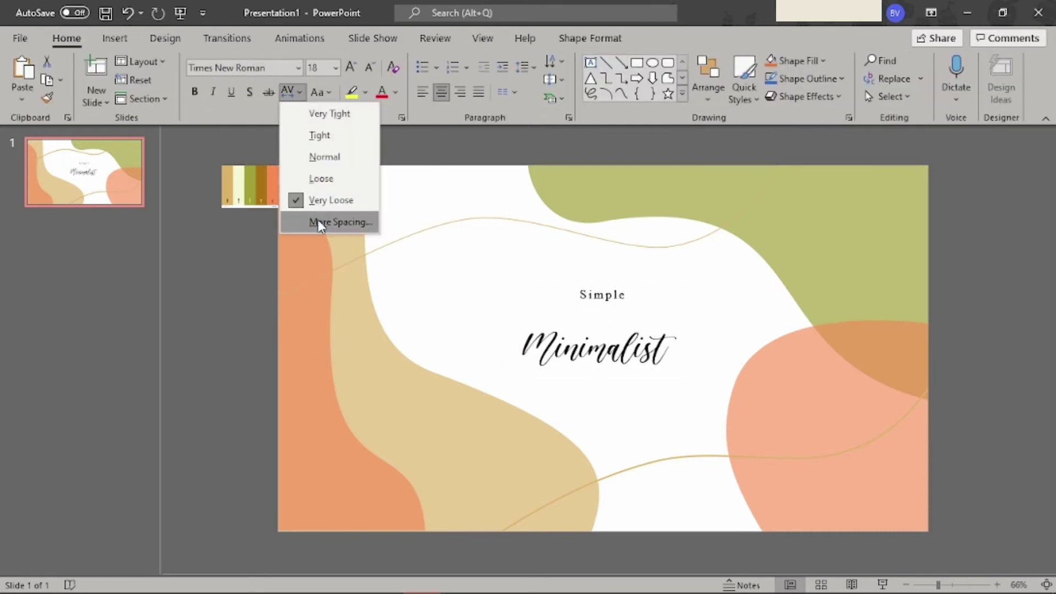
click(322, 201)
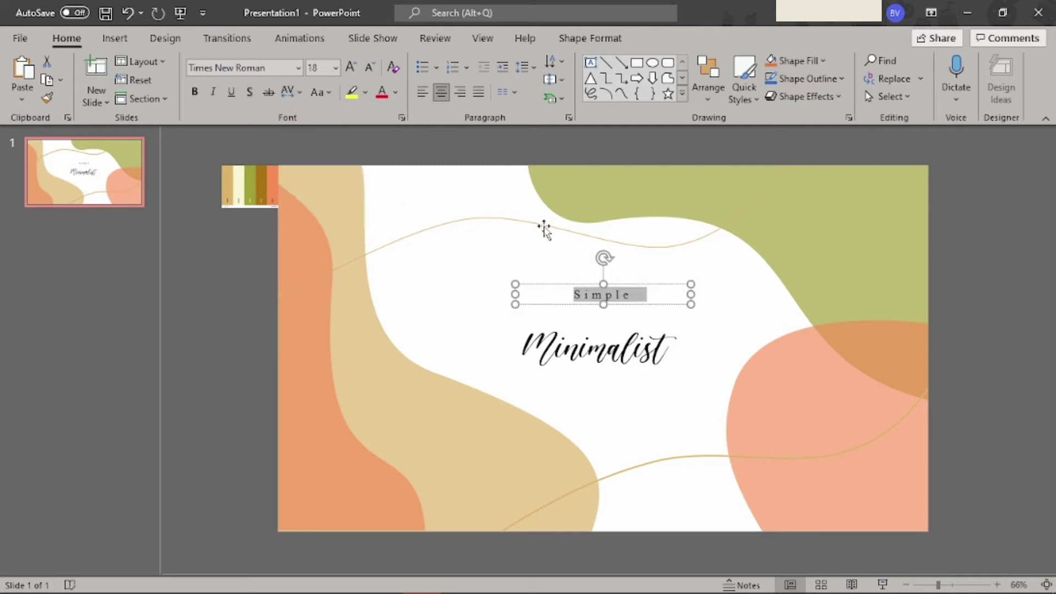
click(301, 65)
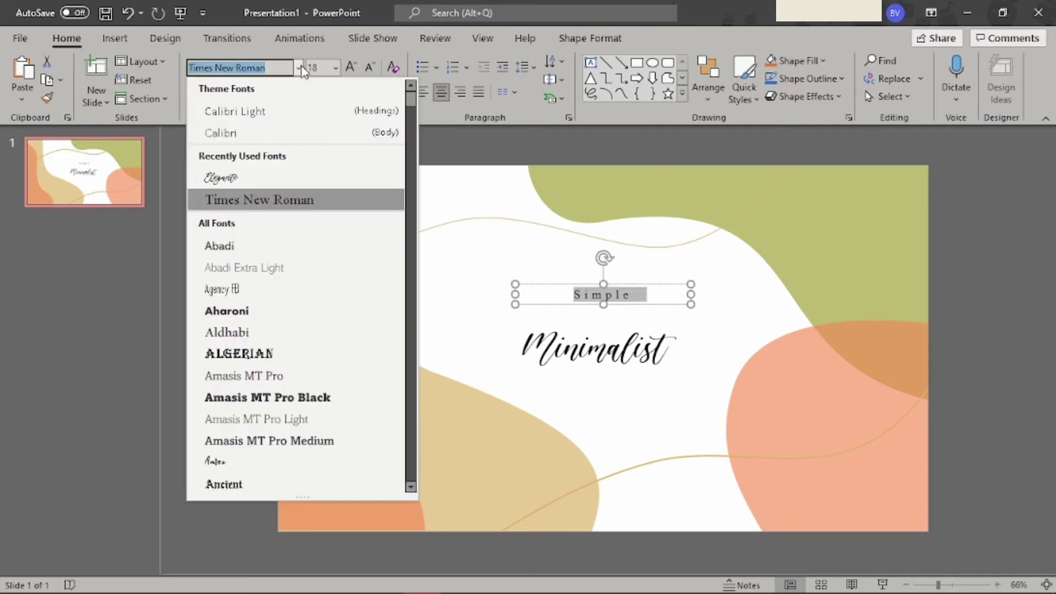
text(Cambria)
key(Return)
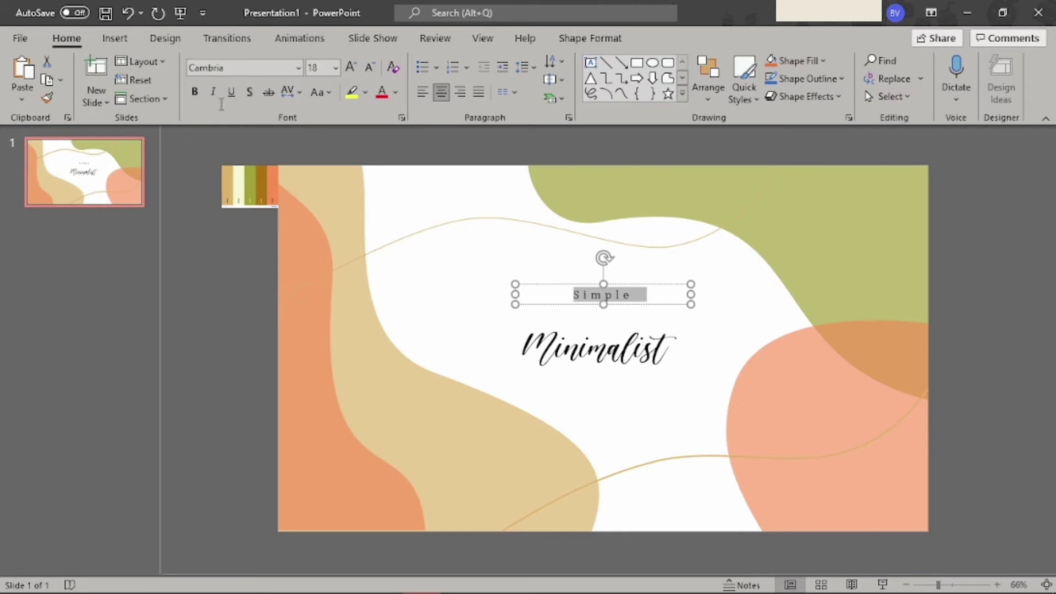
Move Minimalist up so it sits snugly beneath Simple
click(978, 337)
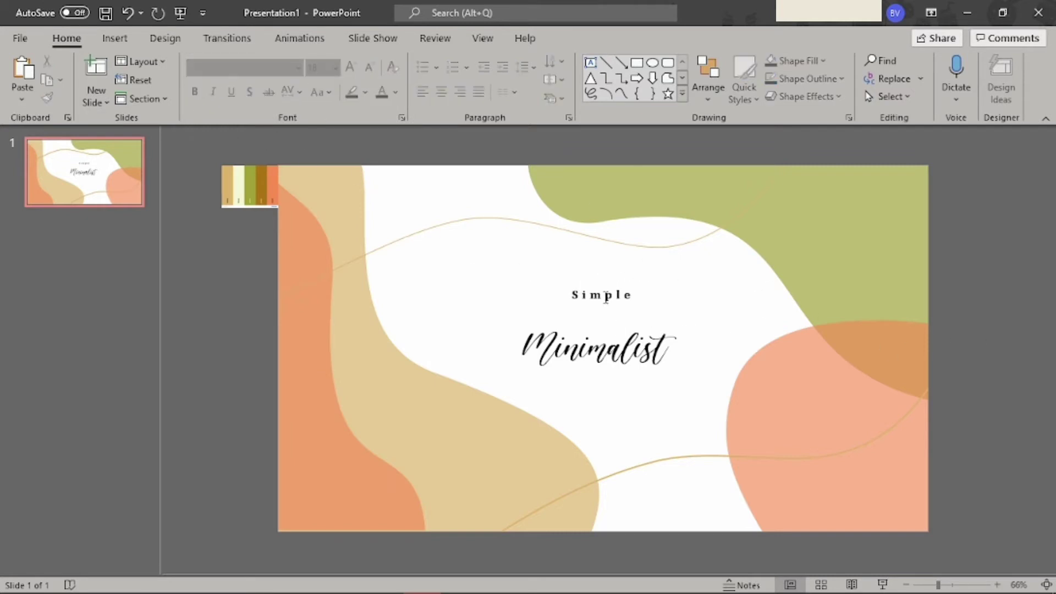
click(607, 297)
click(605, 319)
drag(621, 320, 617, 287)
click(984, 435)
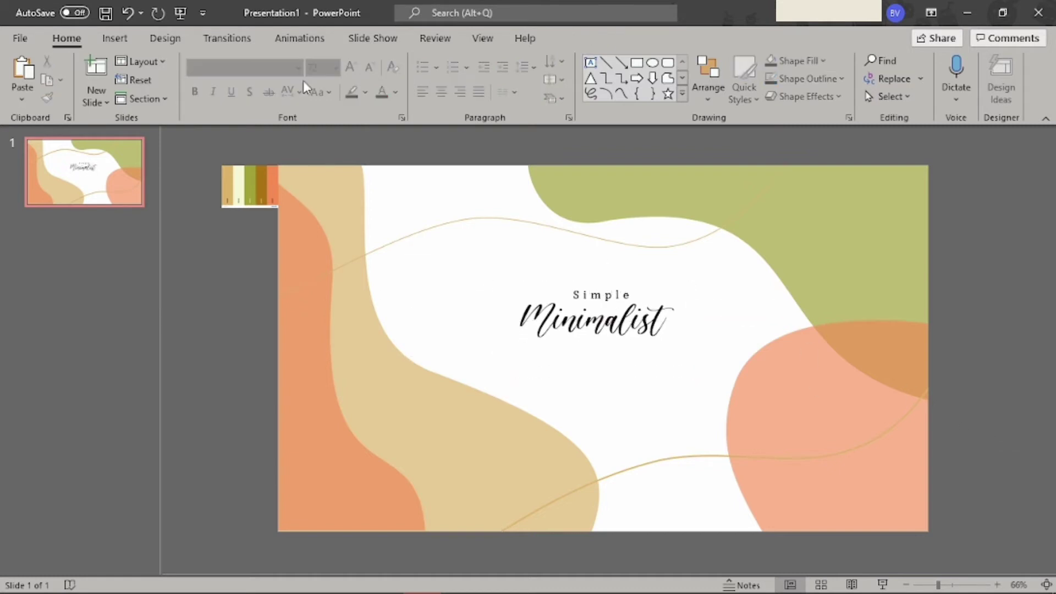
Add a centred 'aestheticheavens' text box just under Minimalist
click(115, 38)
click(249, 77)
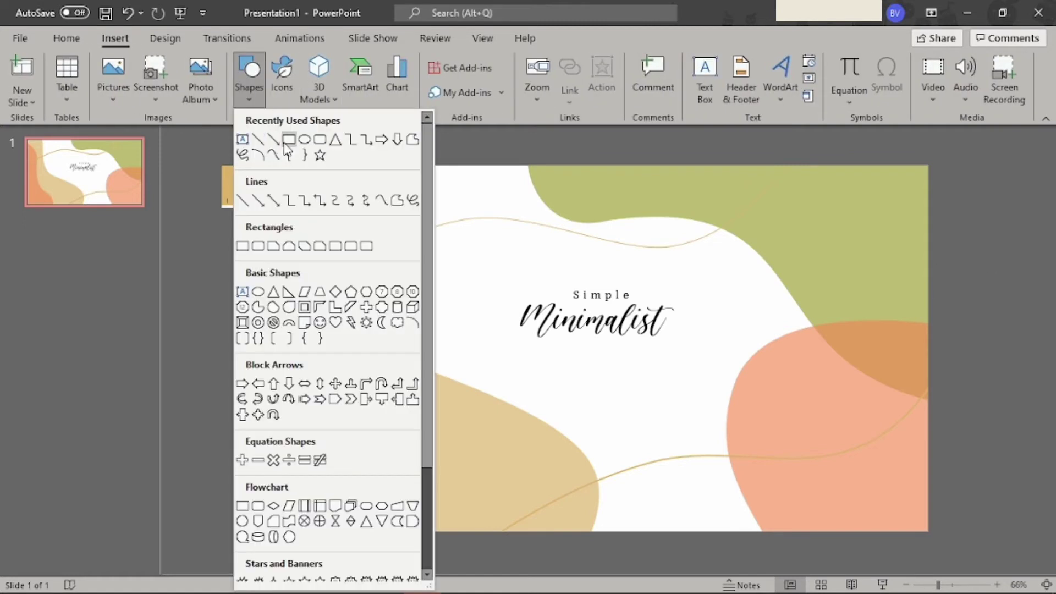
click(245, 82)
mouse_move(543, 357)
mouse_down()
mouse_move(653, 368)
mouse_move(649, 377)
mouse_up()
text(aestheticheavens)
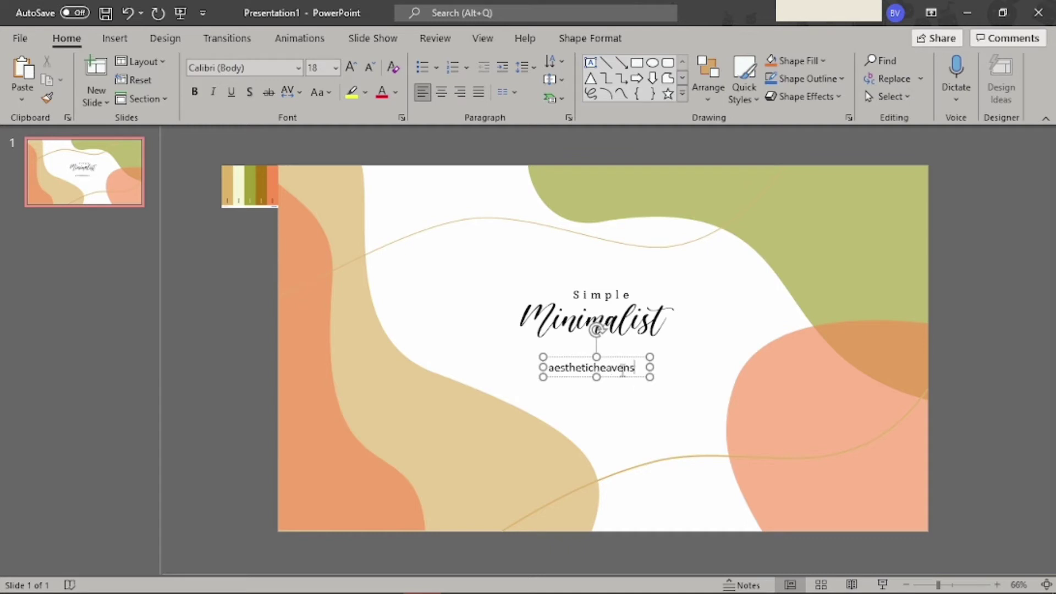
double_click(623, 368)
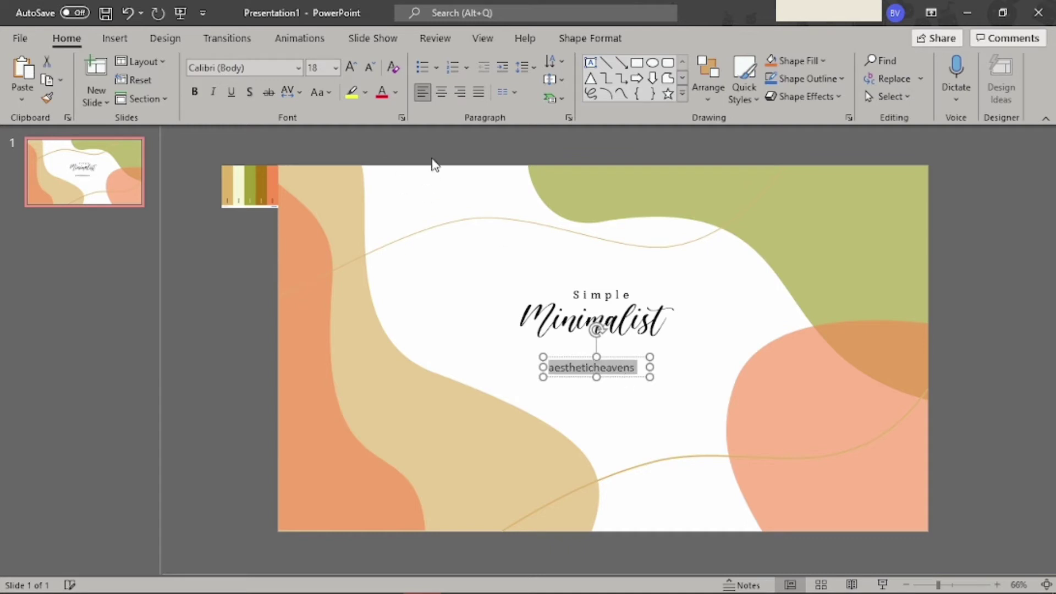
key(ctrl+e)
drag(608, 371, 606, 356)
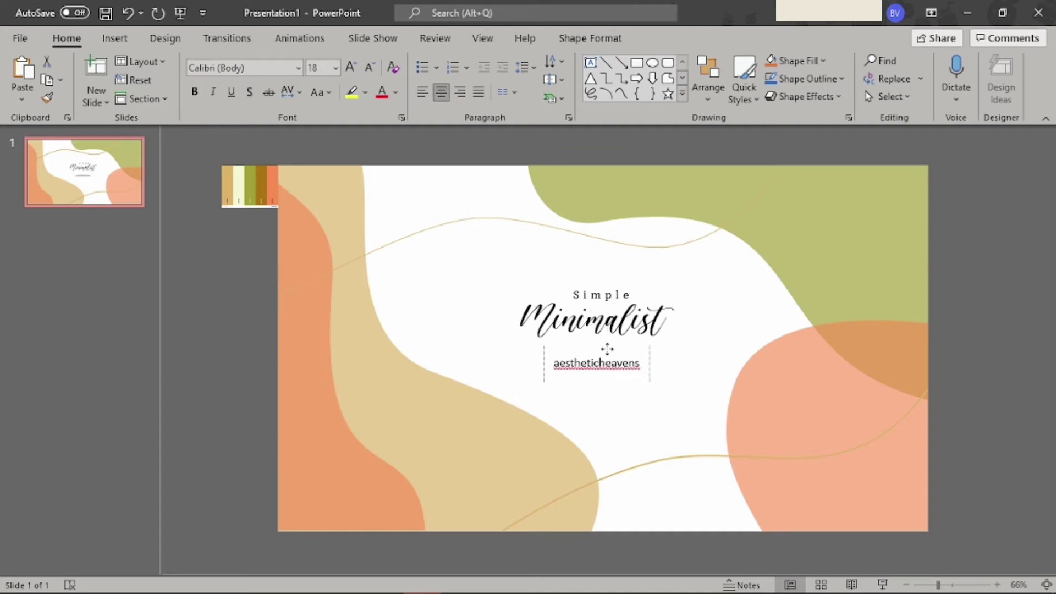
Set the subtitle to Cambria with Very Loose spacing, widened to one line and centred
click(299, 67)
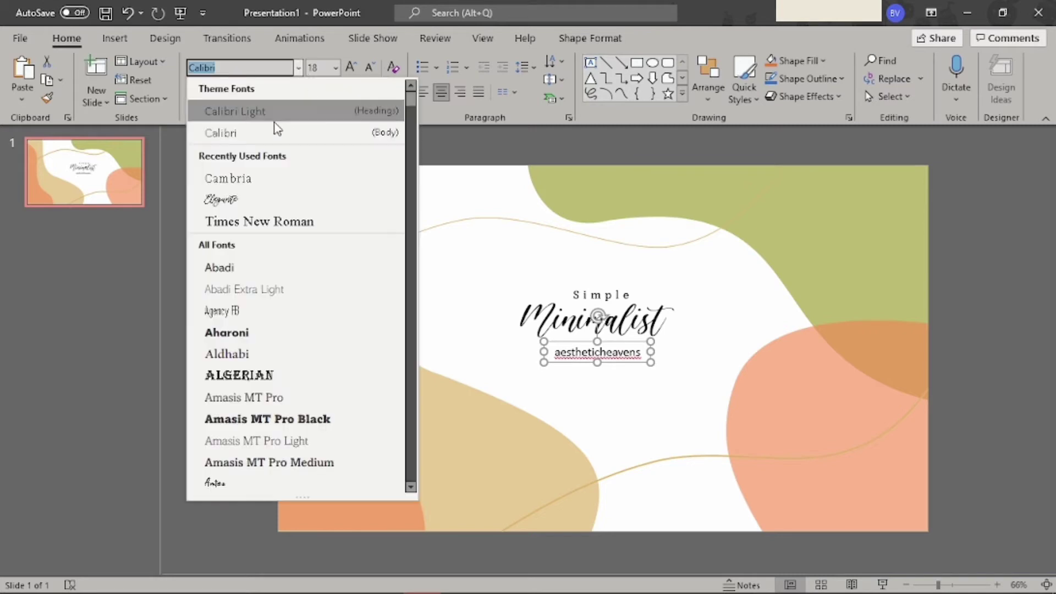
click(257, 178)
click(287, 92)
click(340, 203)
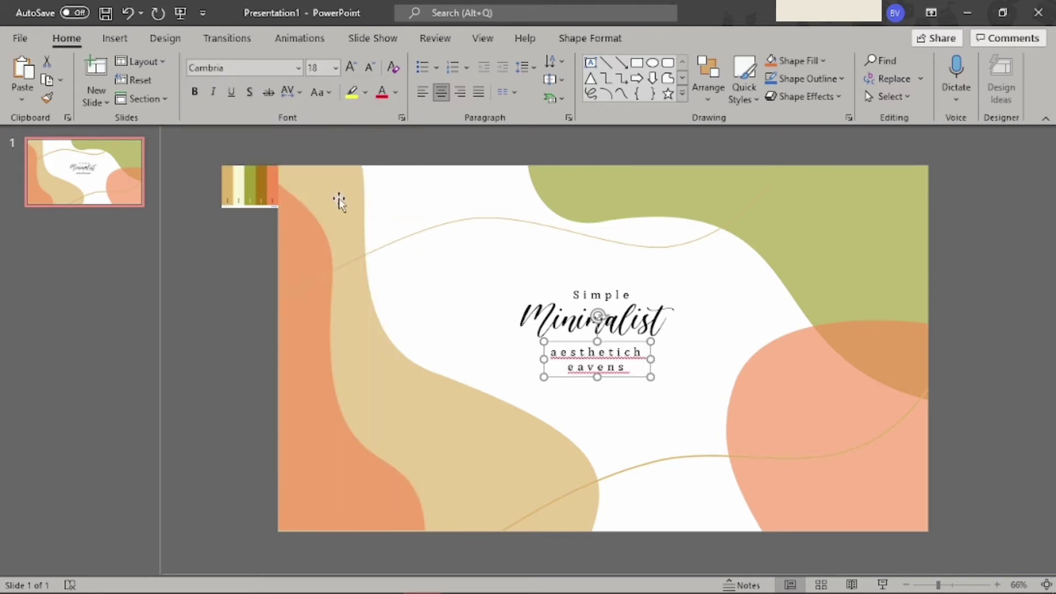
drag(650, 359, 721, 359)
drag(649, 354, 627, 337)
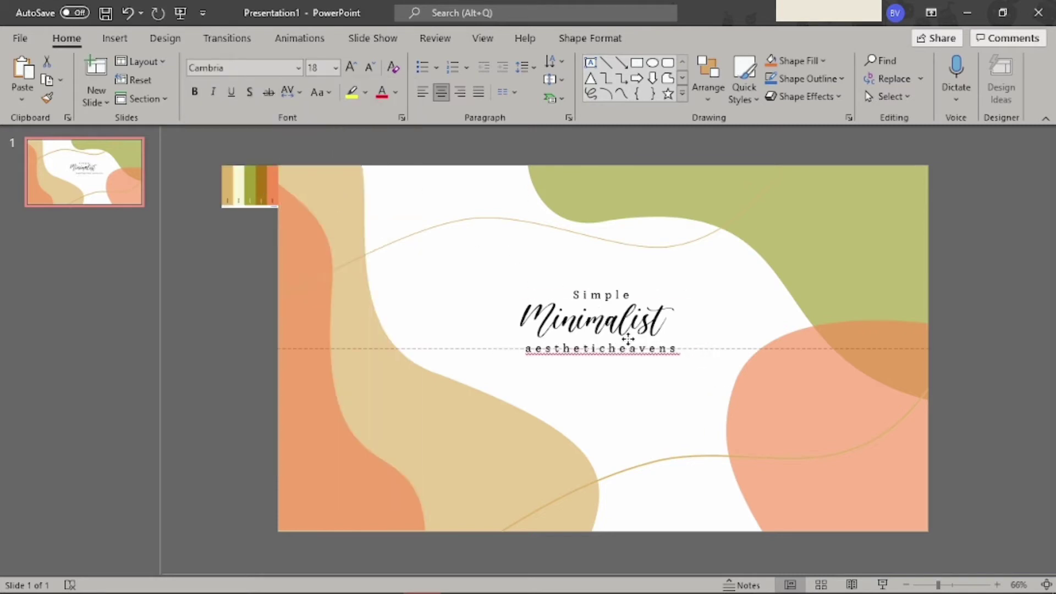
click(619, 346)
double_click(619, 346)
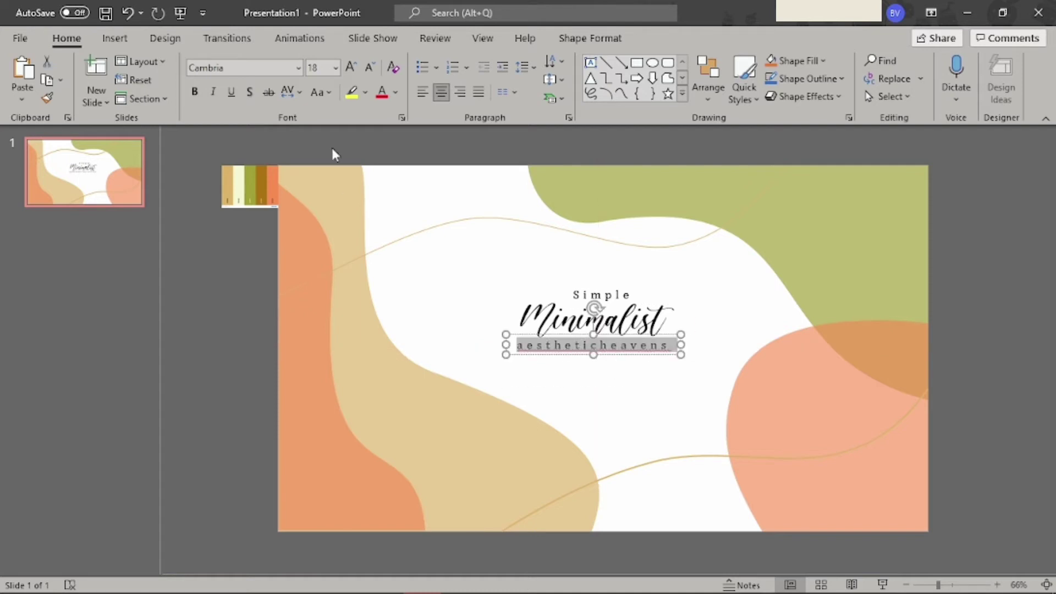
click(287, 92)
Set the aestheticheavens character spacing to Expanded, raise the By amount, and apply it
click(354, 227)
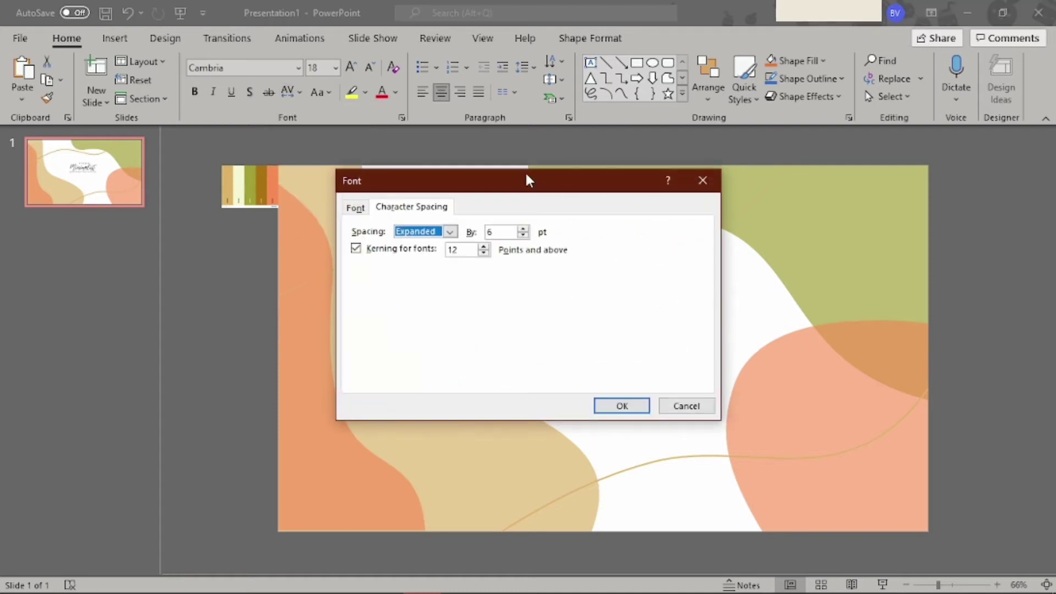
drag(529, 187, 901, 208)
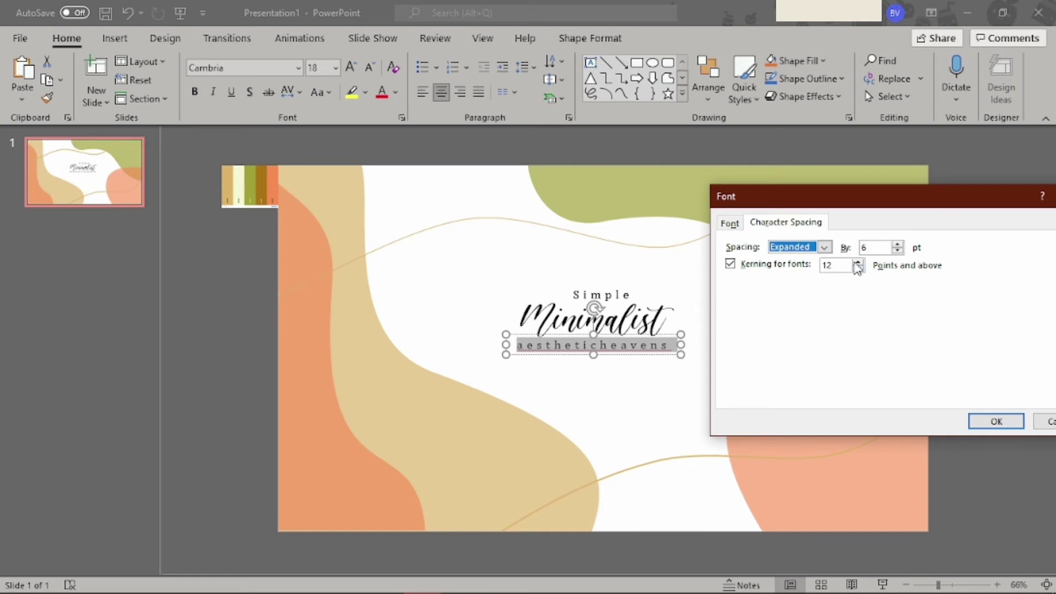
click(897, 244)
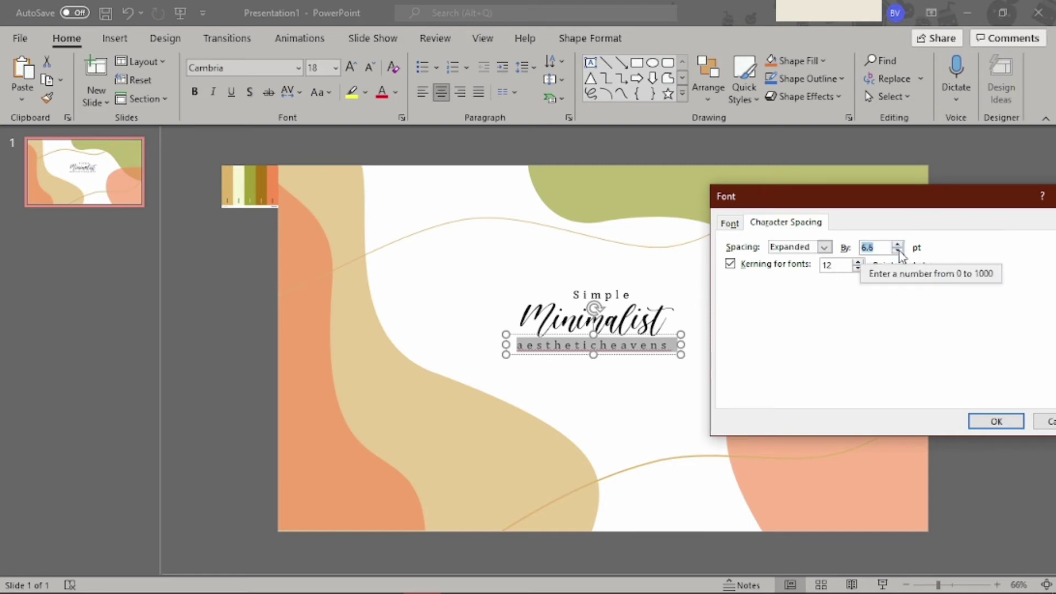
click(898, 252)
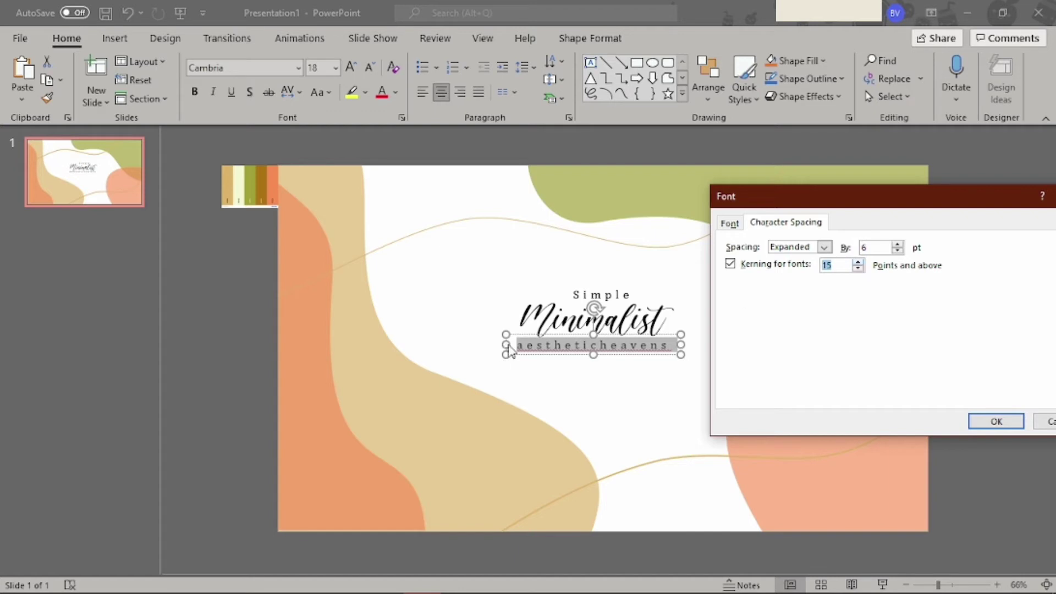
click(730, 223)
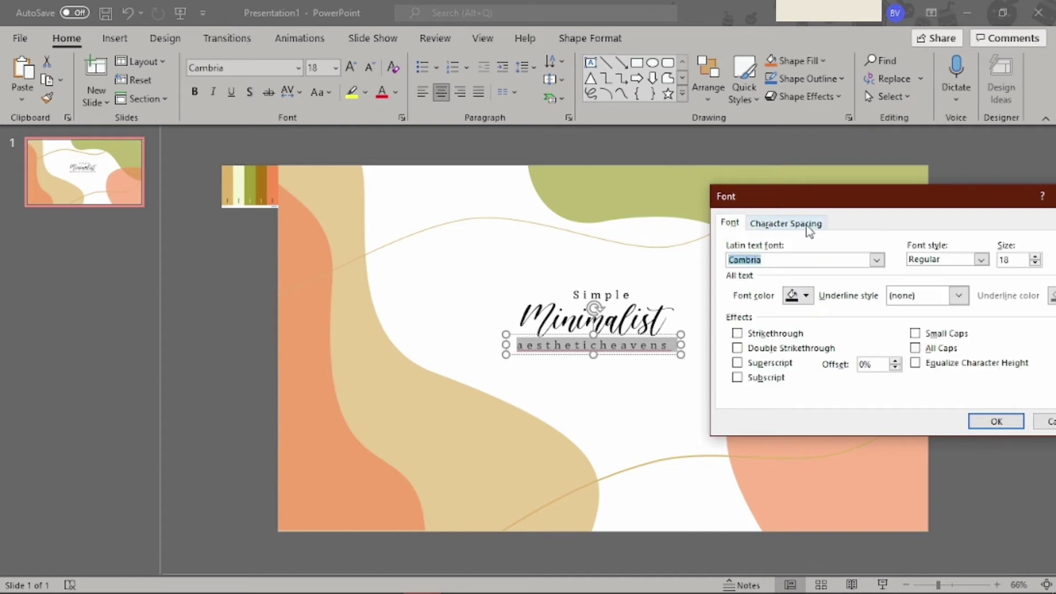
click(786, 222)
click(897, 244)
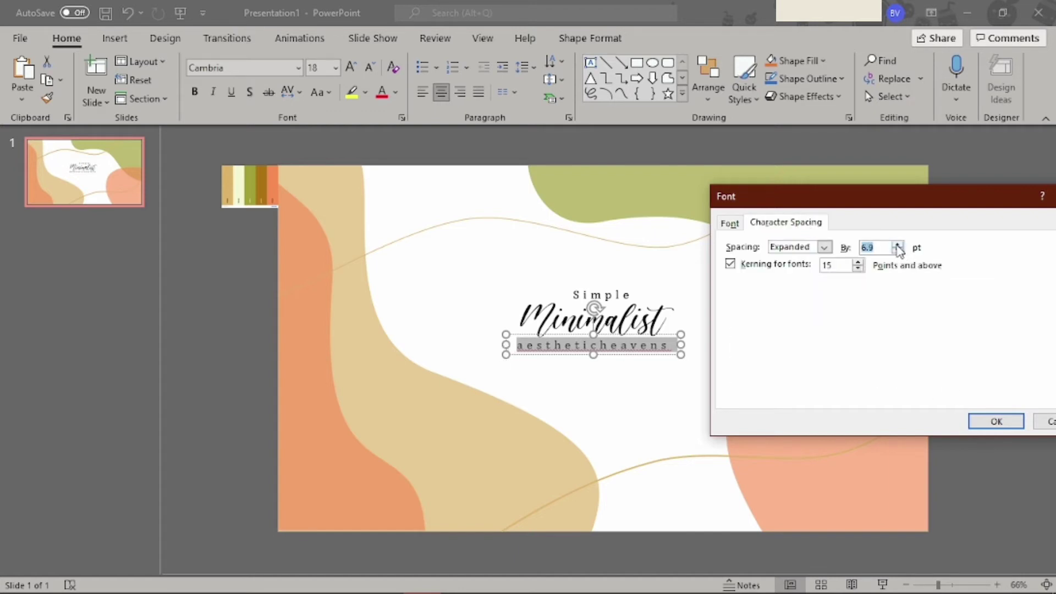
click(996, 421)
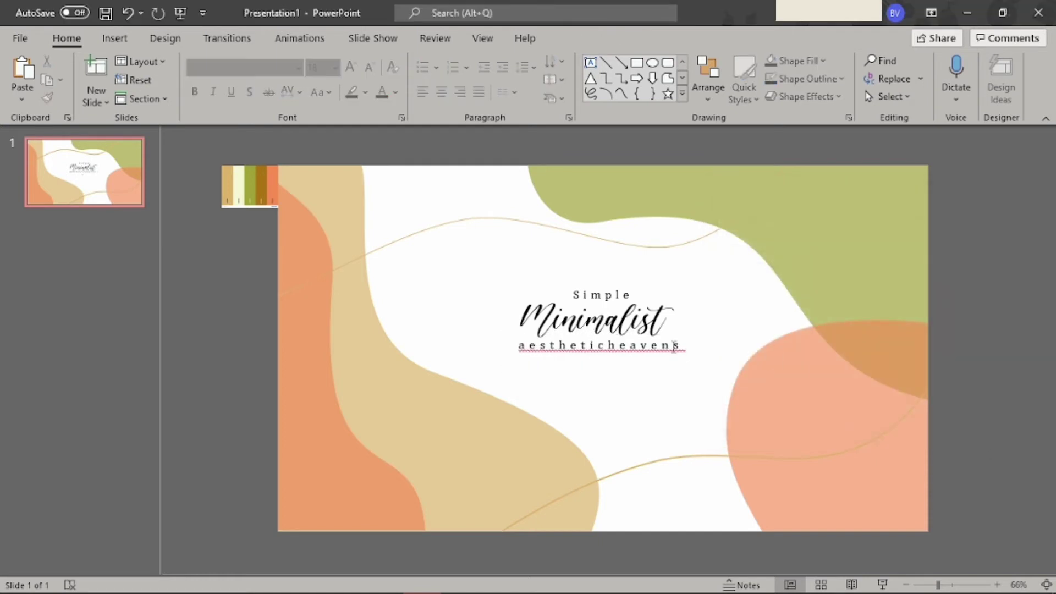
Move the tagline toward the slide centre and ignore the spelling flag on aestheticheavens
click(675, 345)
drag(660, 331, 653, 330)
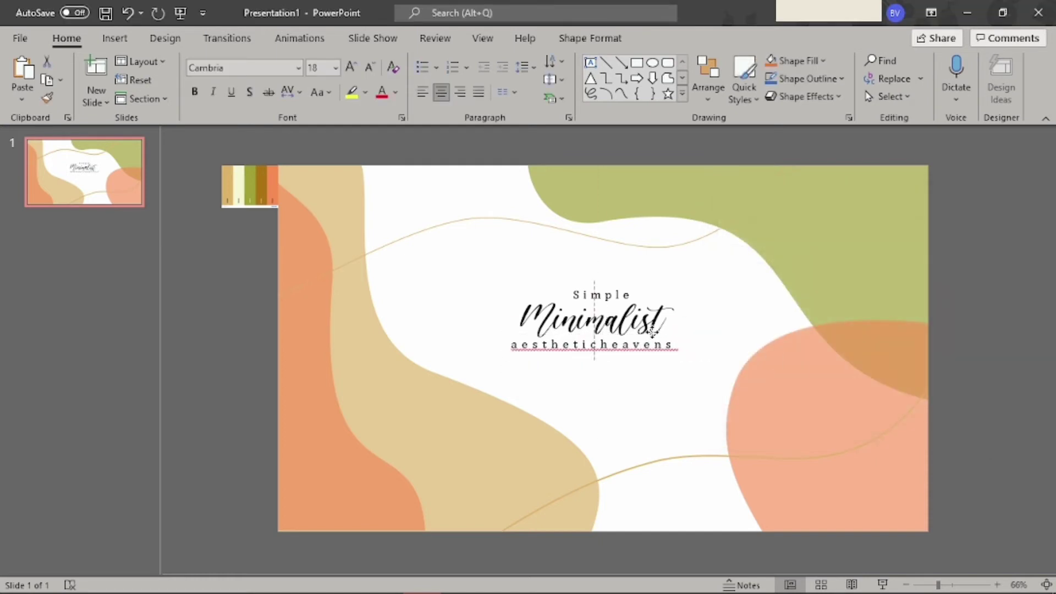
click(590, 38)
click(871, 61)
click(876, 105)
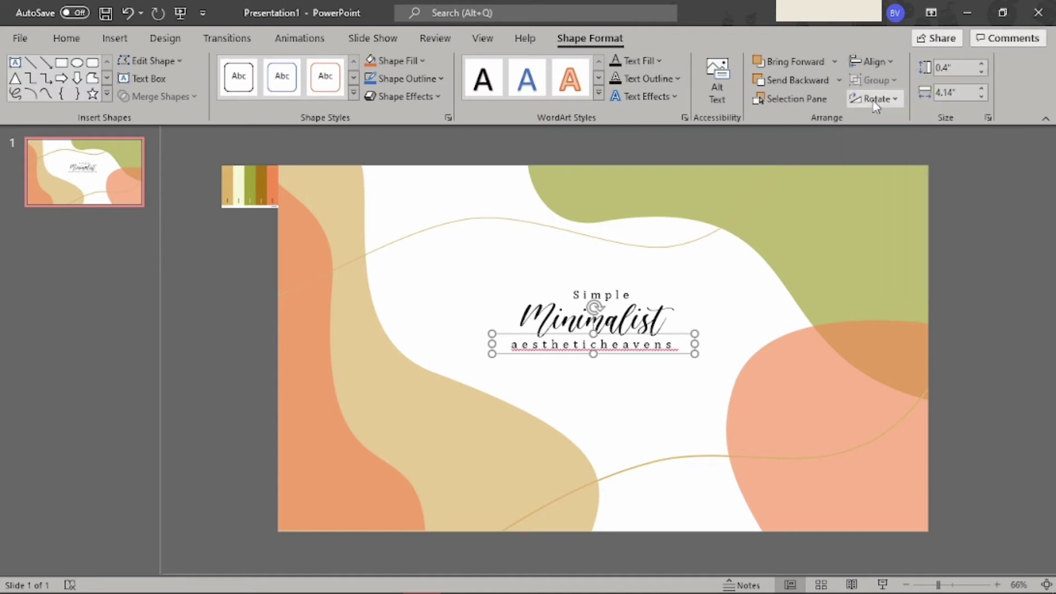
click(636, 344)
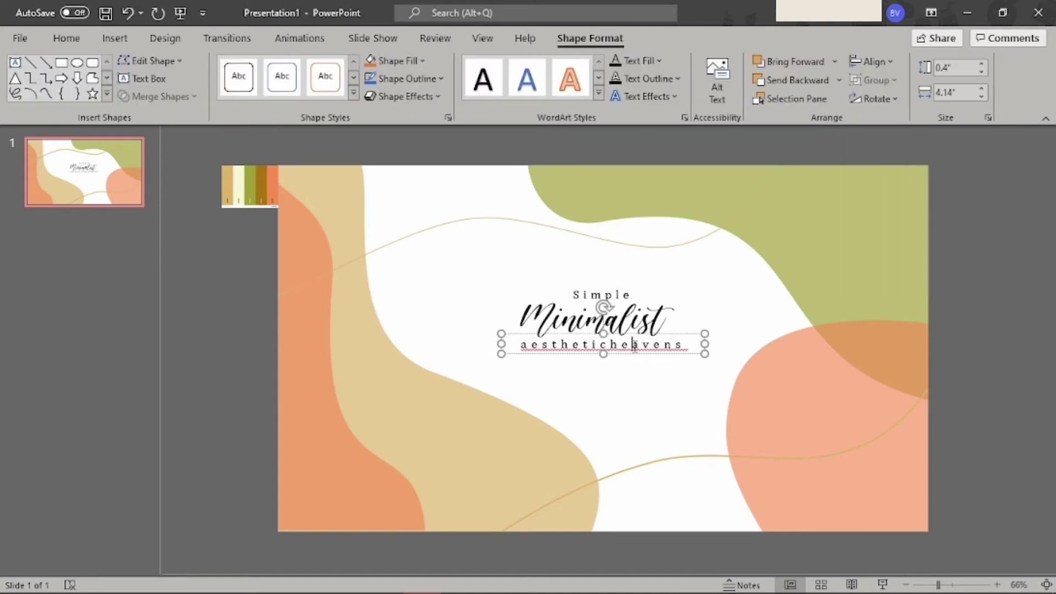
right_click(644, 348)
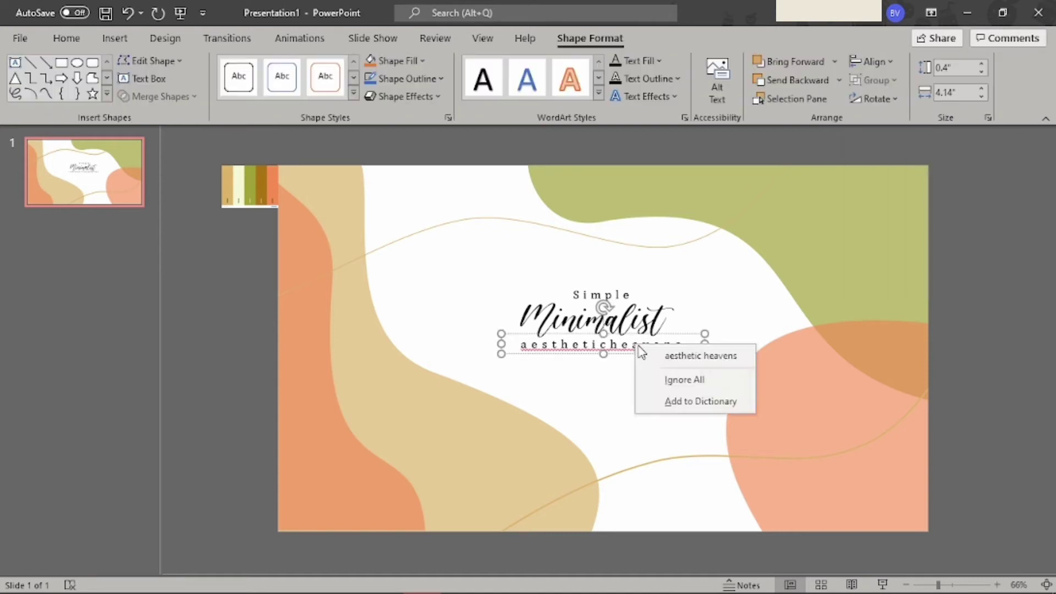
click(698, 377)
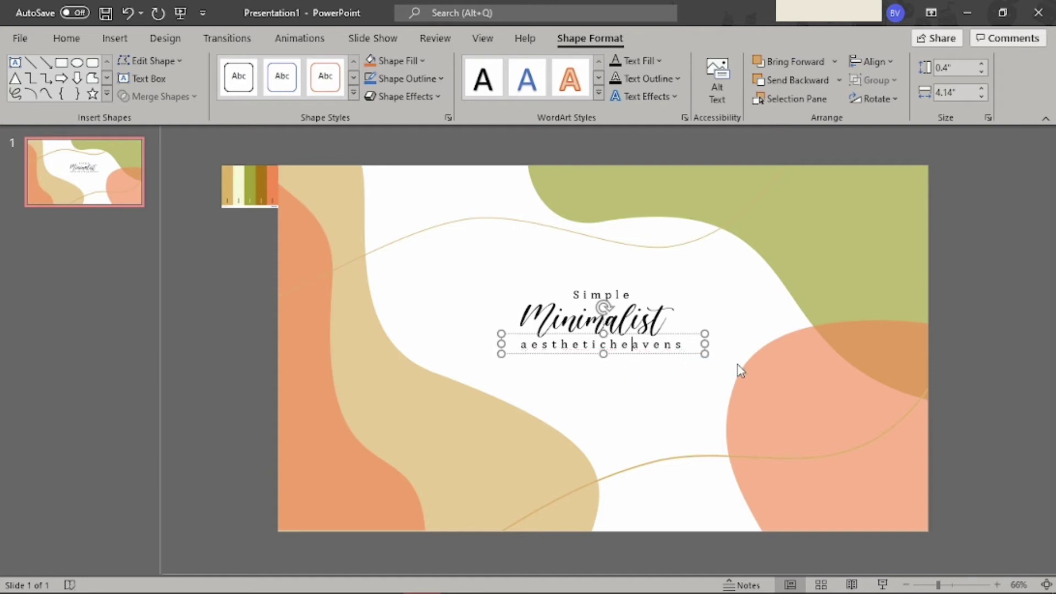
Align the tagline to the horizontal centre of the slide
click(968, 381)
click(624, 361)
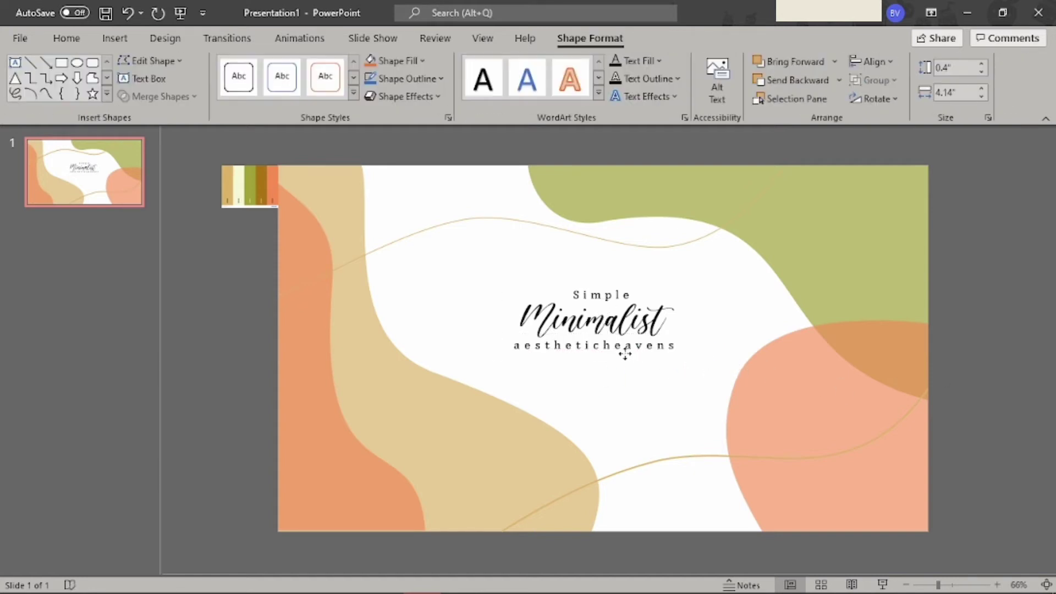
click(624, 354)
click(871, 62)
click(902, 104)
click(1000, 360)
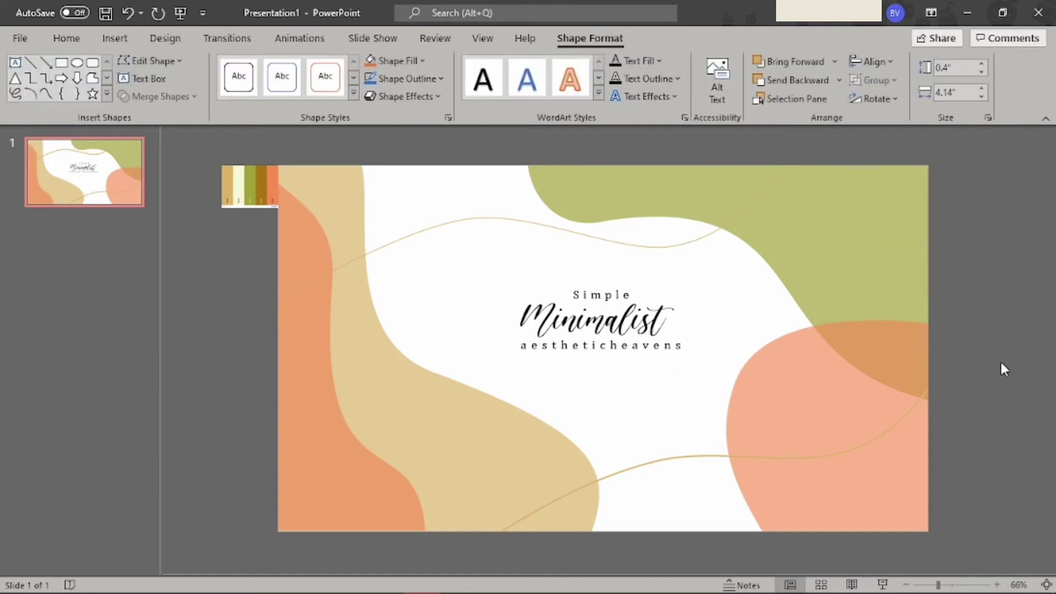
Nudge Minimalist down two steps and Simple down one to tighten the title block
click(631, 355)
key(Down)
key(Down)
key(Down)
key(Down)
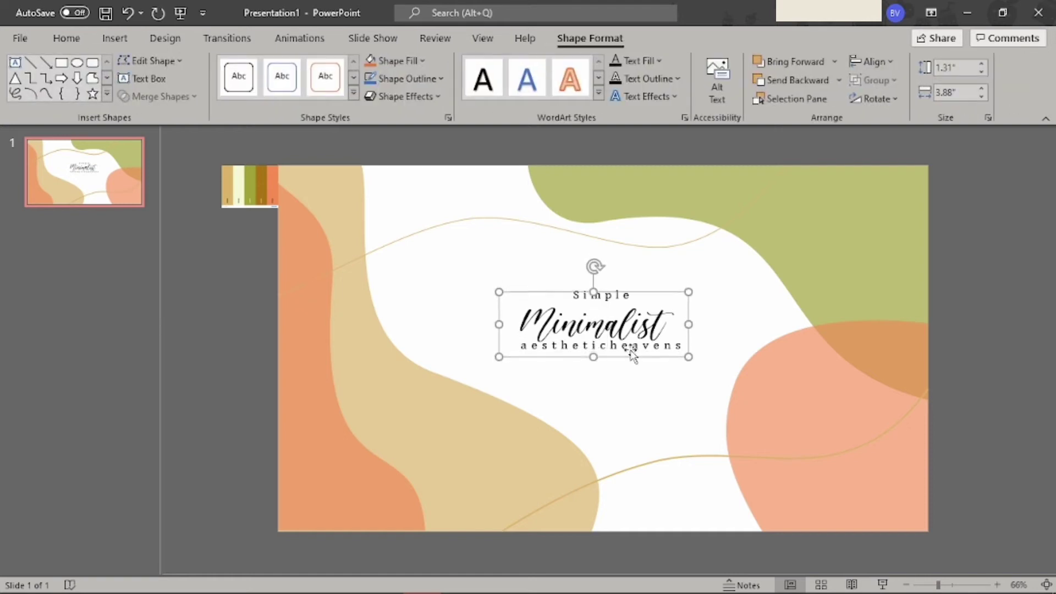
key(Down)
key(Down)
click(742, 352)
click(680, 357)
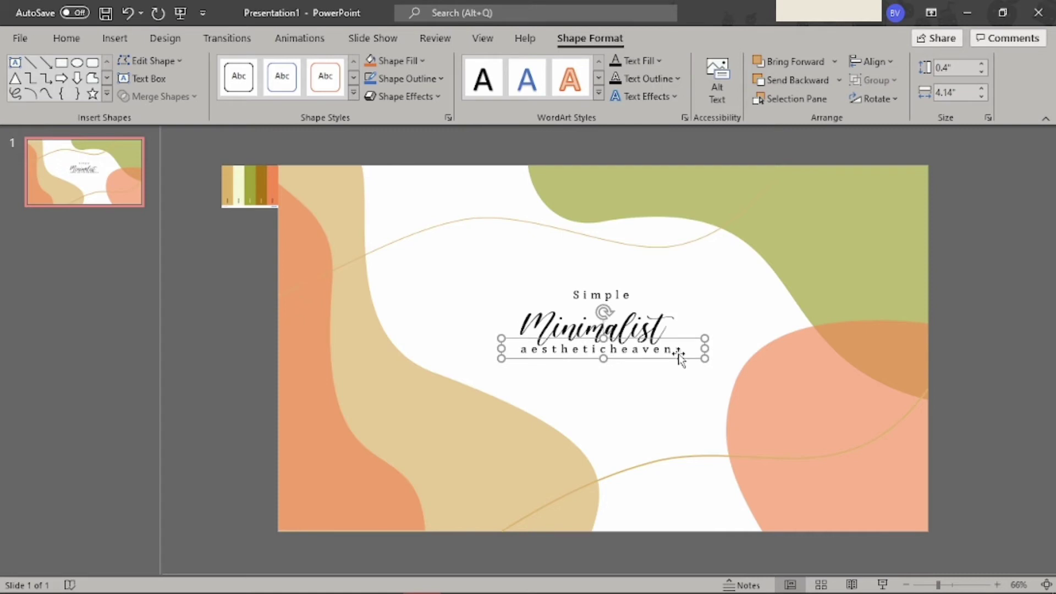
click(615, 295)
key(Escape)
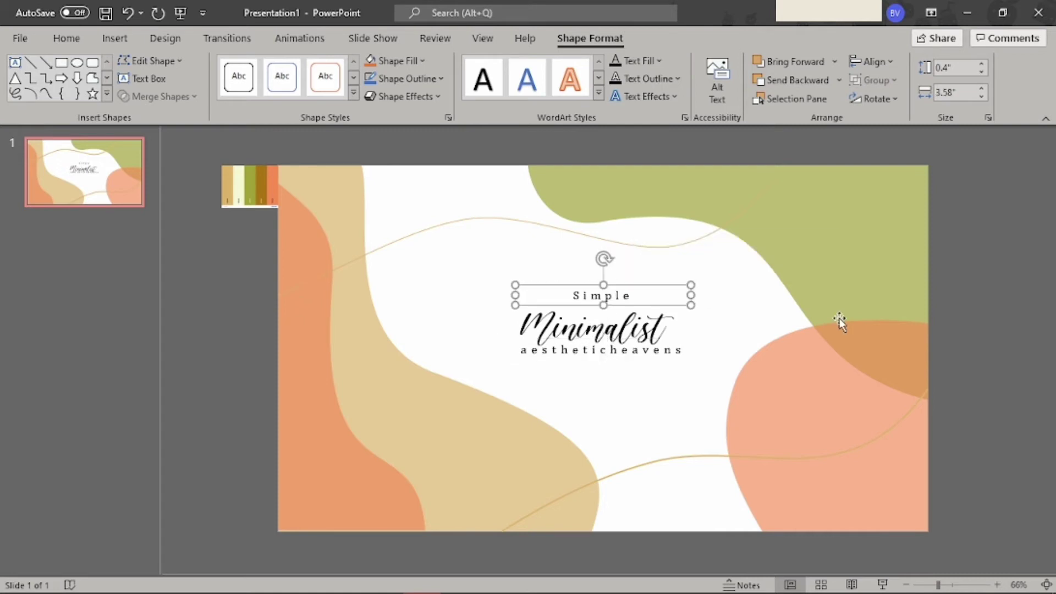
key(Down)
key(Down)
key(Down)
key(Down)
key(Down)
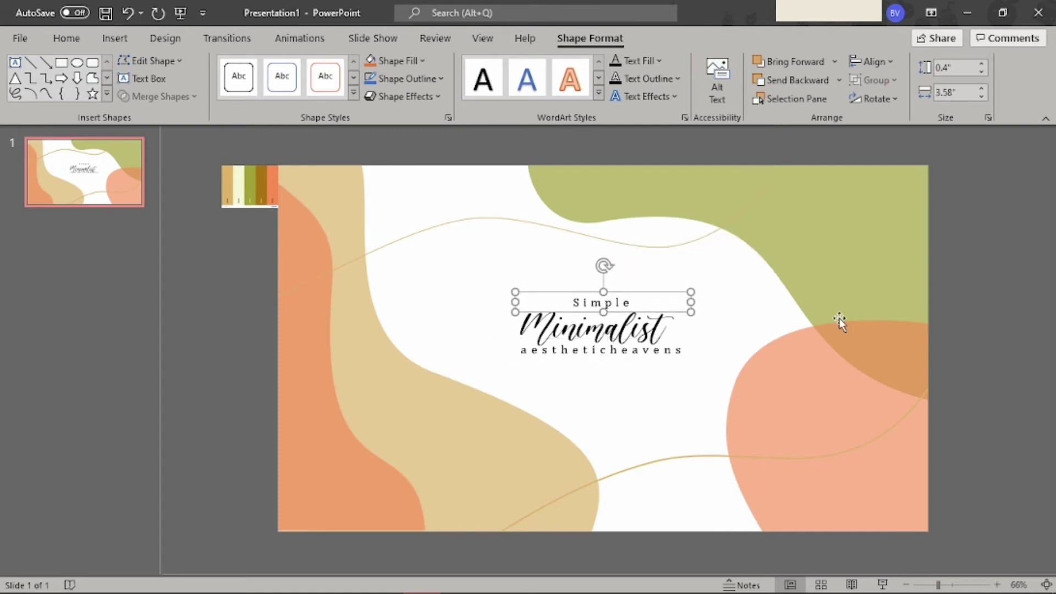
click(1011, 479)
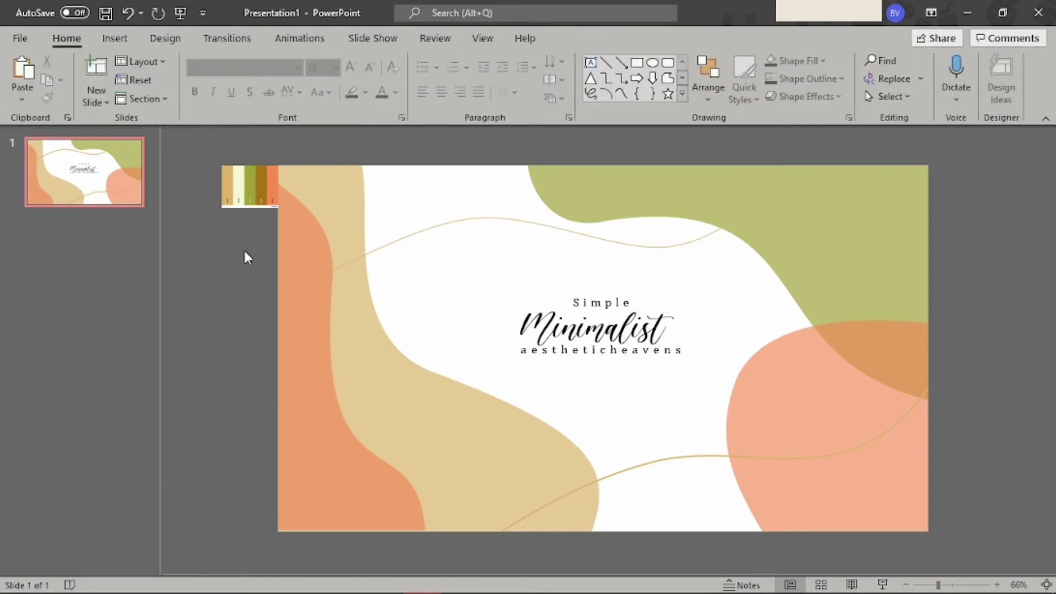
Delete the colour-swatch strip and preview the finished slide as a full-screen show
click(254, 187)
key(Delete)
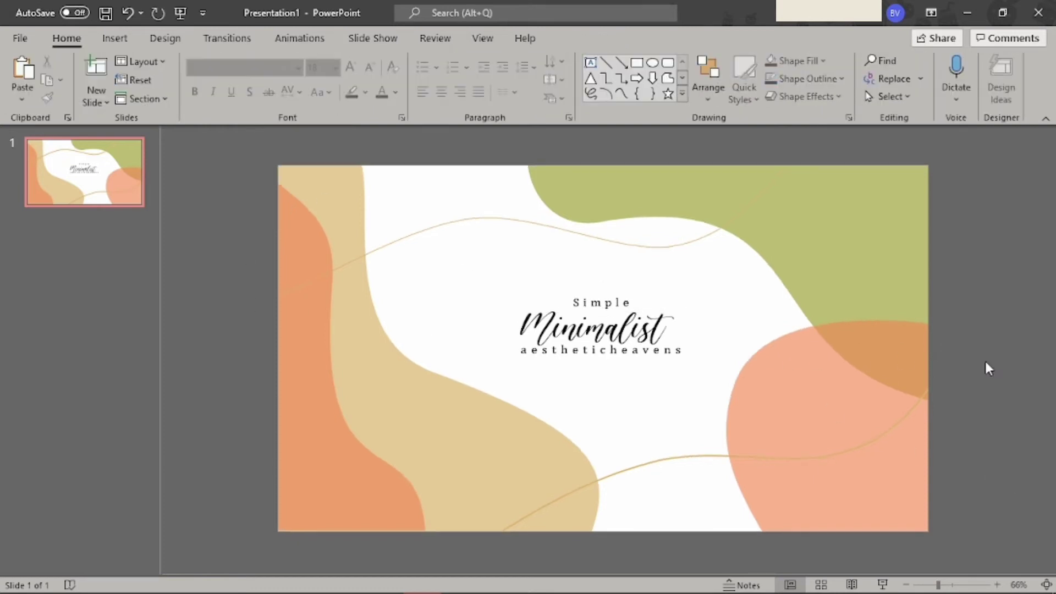
click(883, 584)
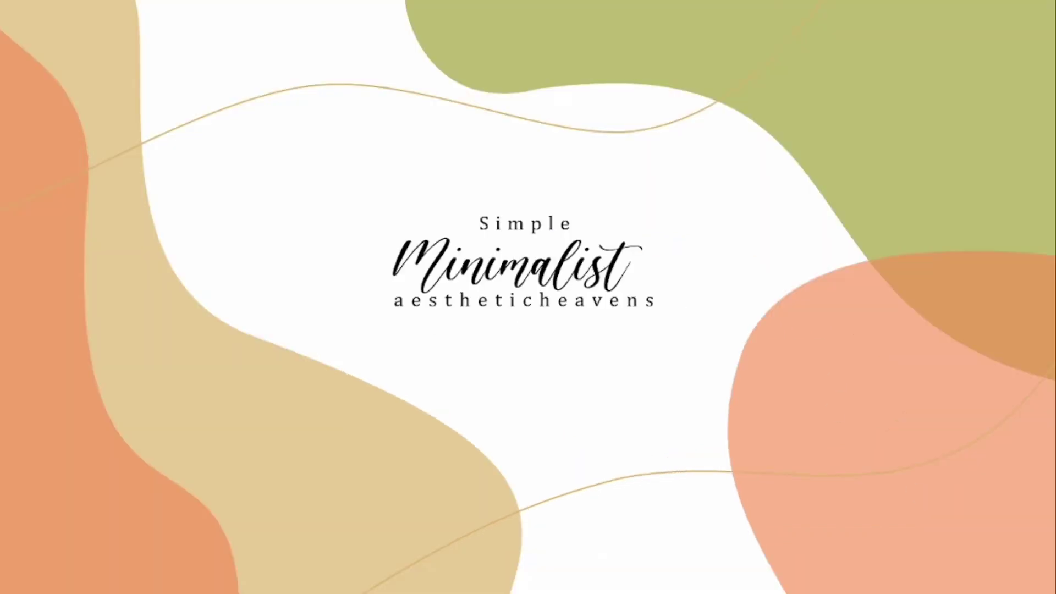
key(Escape)
drag(528, 308, 826, 339)
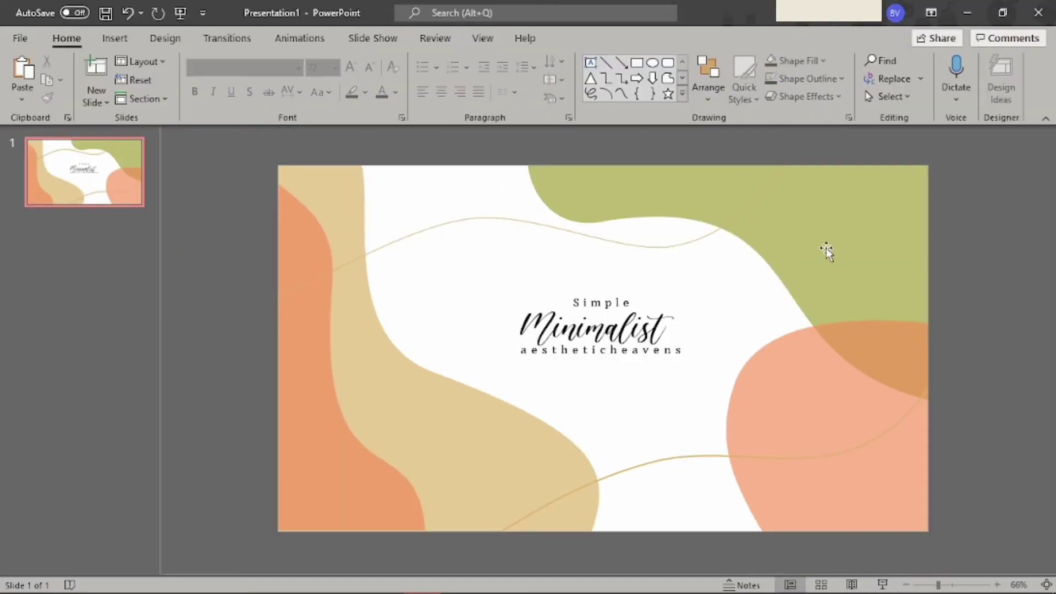
click(886, 258)
Give the olive shape a Fly In entrance and open the Animation Pane
click(286, 39)
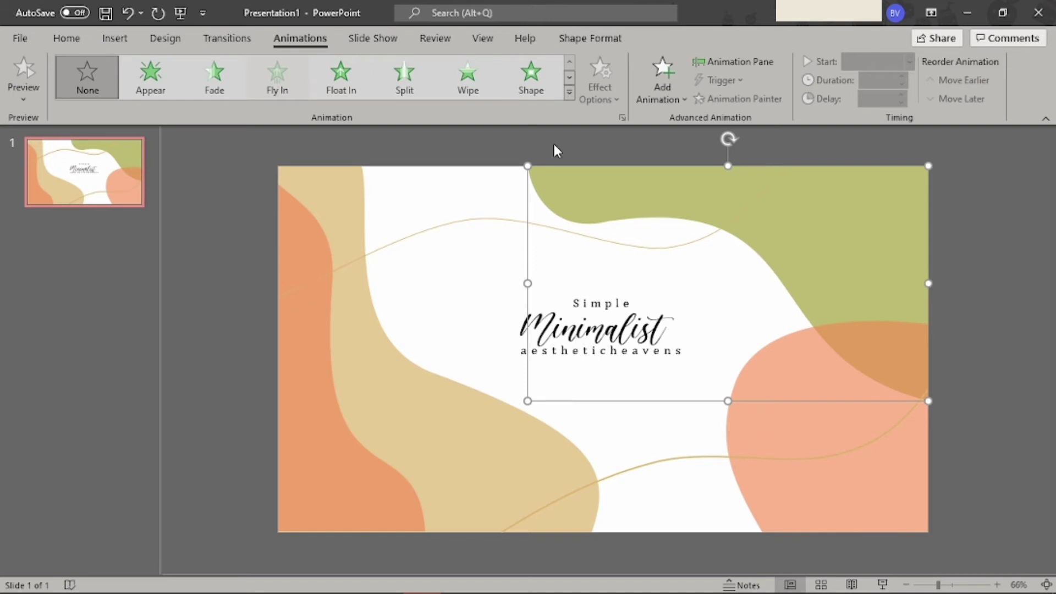
click(533, 89)
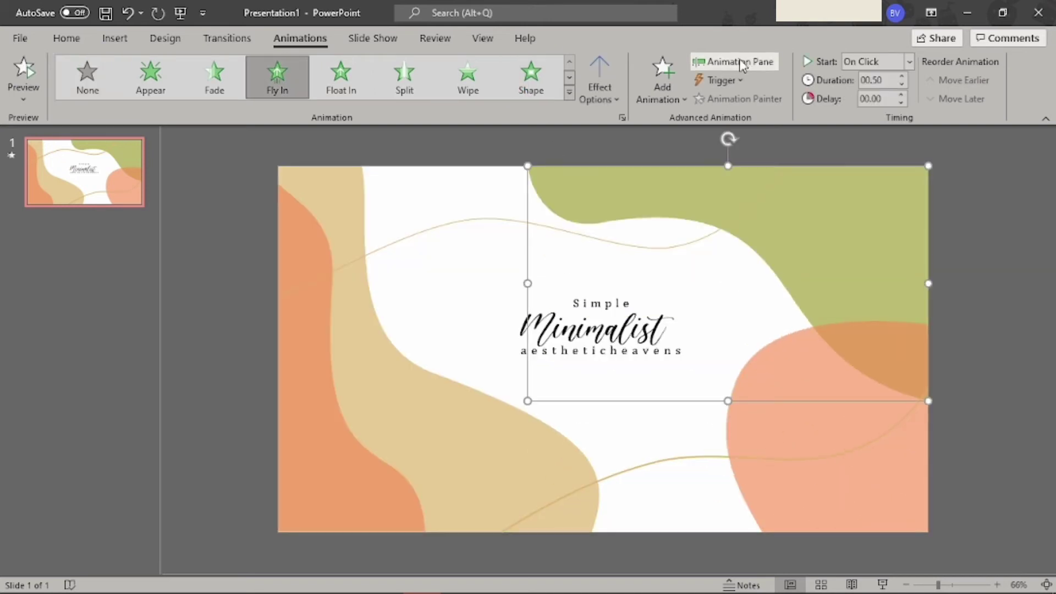
click(759, 65)
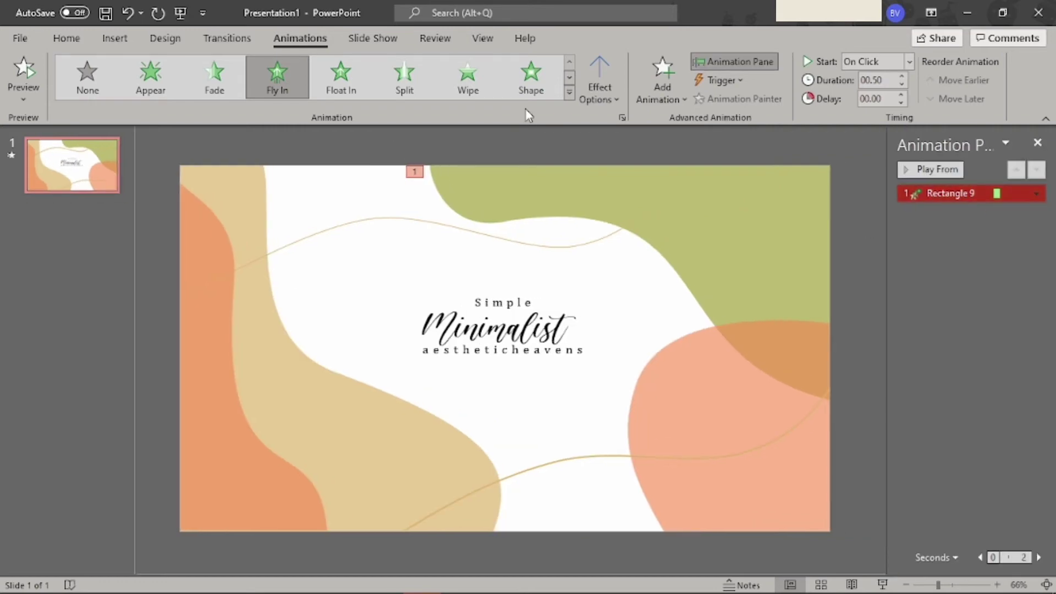
click(570, 92)
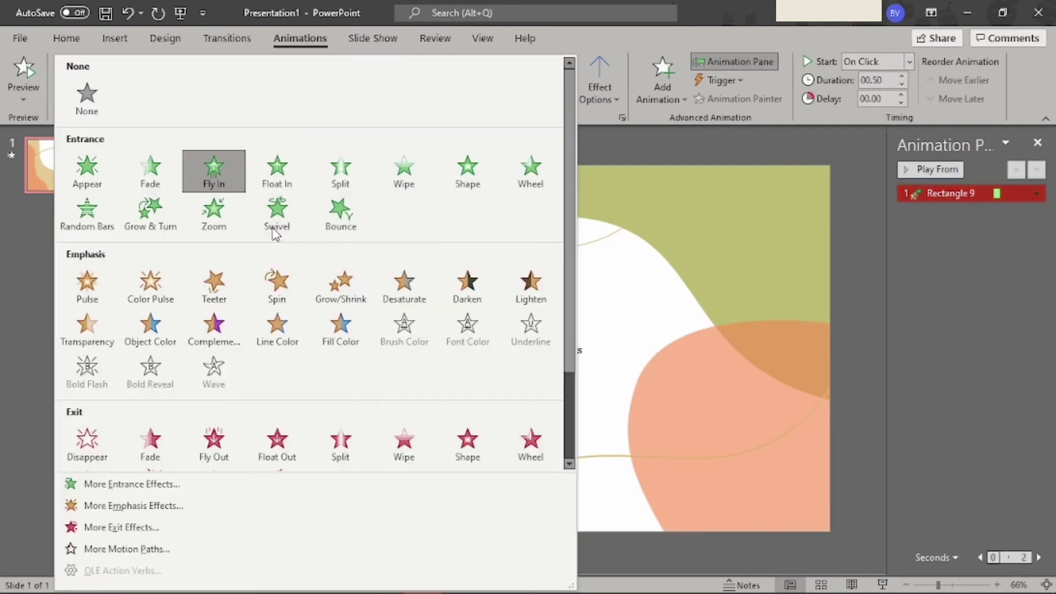
click(106, 484)
Preview the Fade, Float Down, Spinner and Rise Up entrance effects
drag(550, 135, 259, 173)
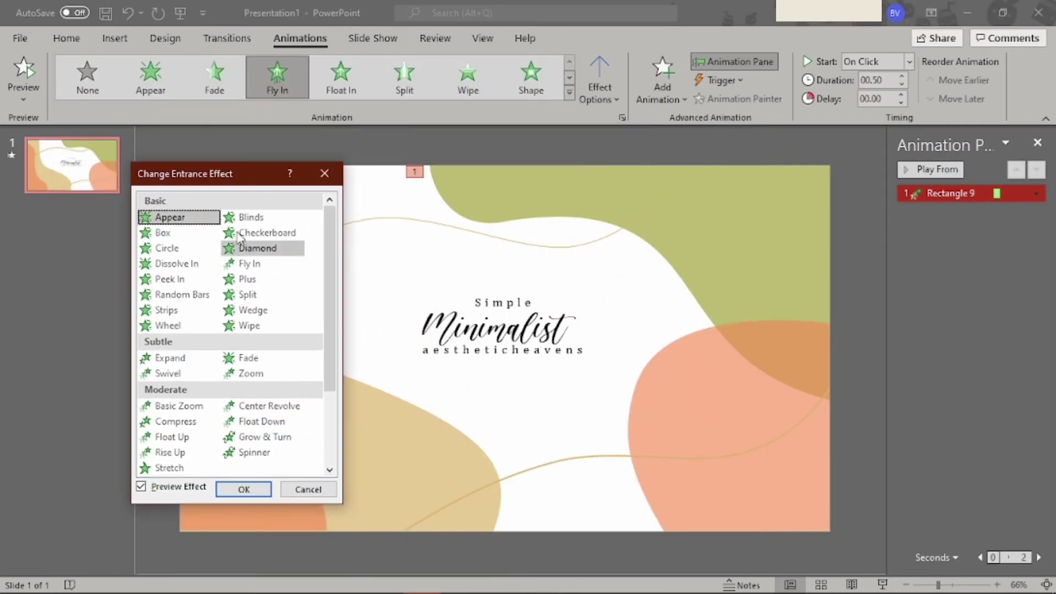
click(255, 358)
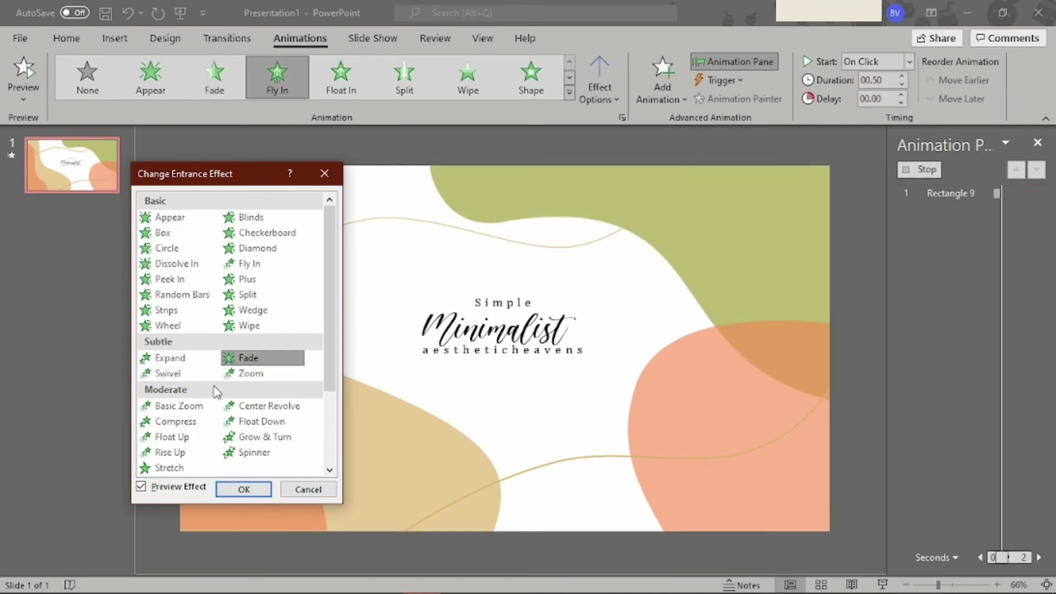
scroll(261, 344, down, 2)
scroll(205, 404, down, 1)
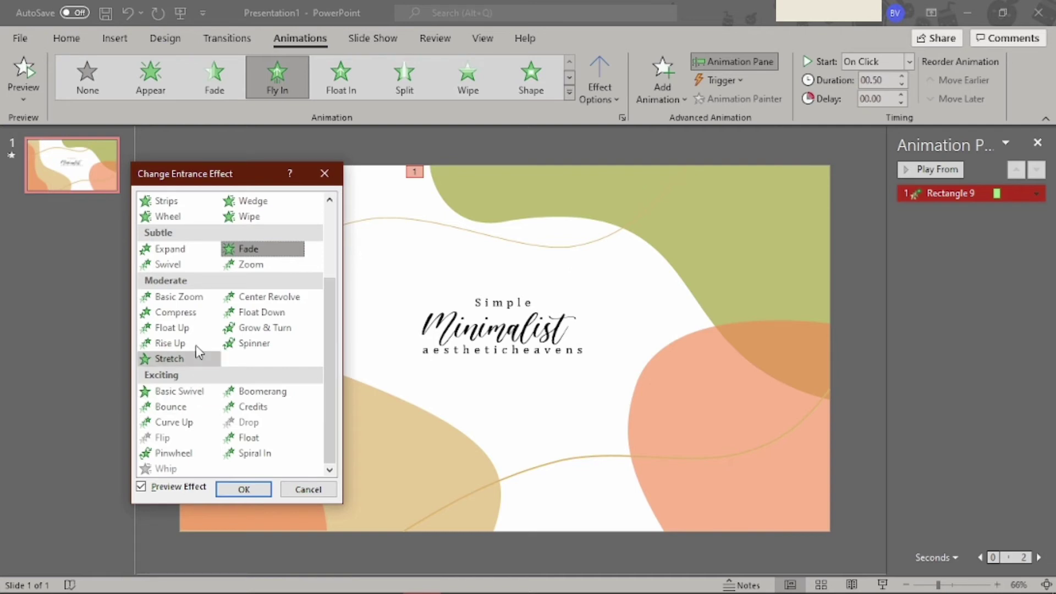
click(262, 312)
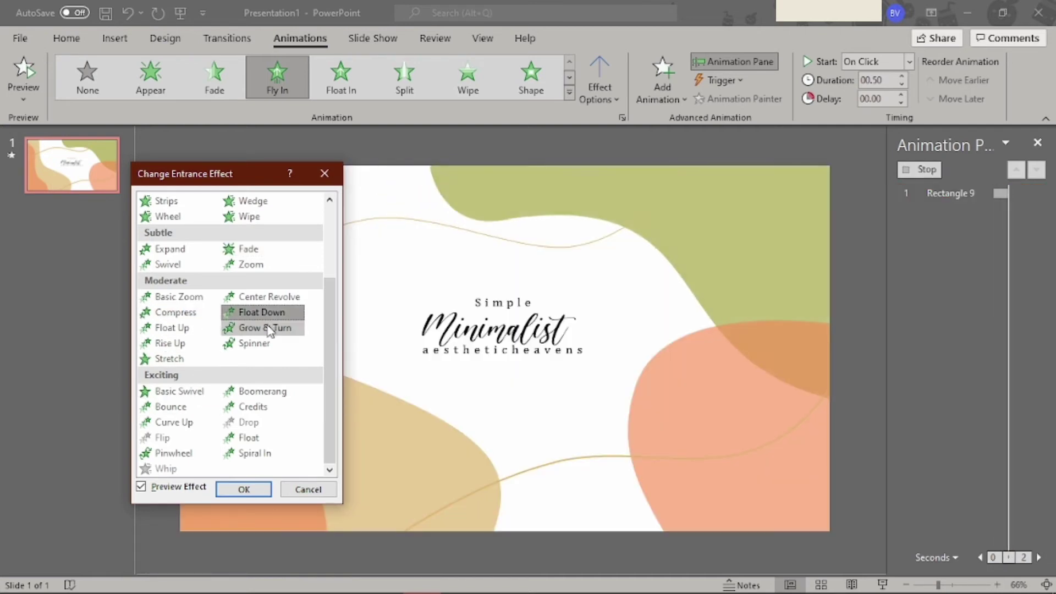
click(264, 344)
click(170, 343)
Choose Float Down as the entrance effect and set it to start With Previous
click(249, 251)
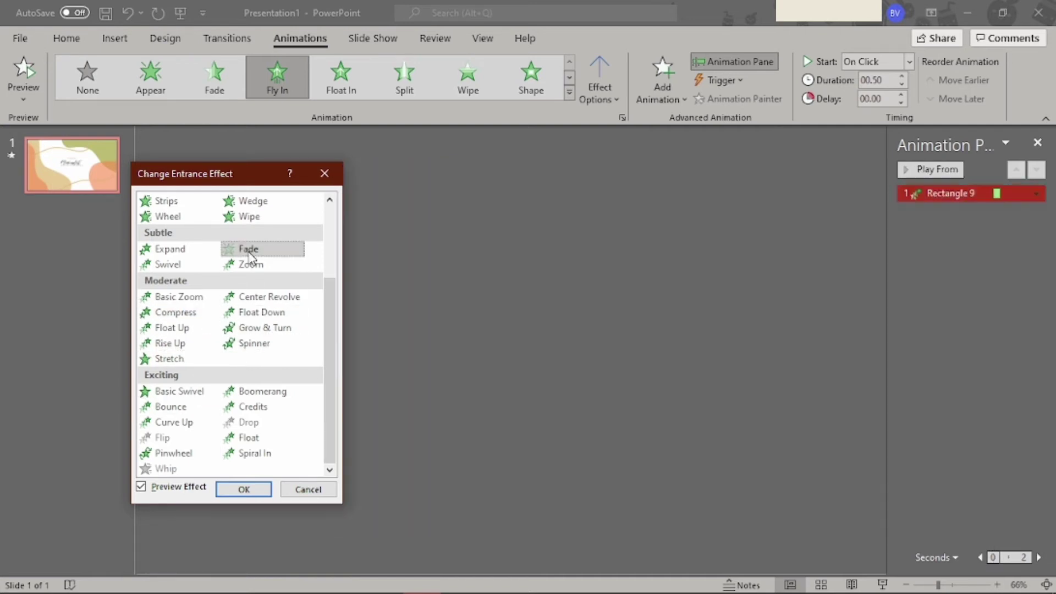
scroll(251, 257, up, 1)
click(251, 262)
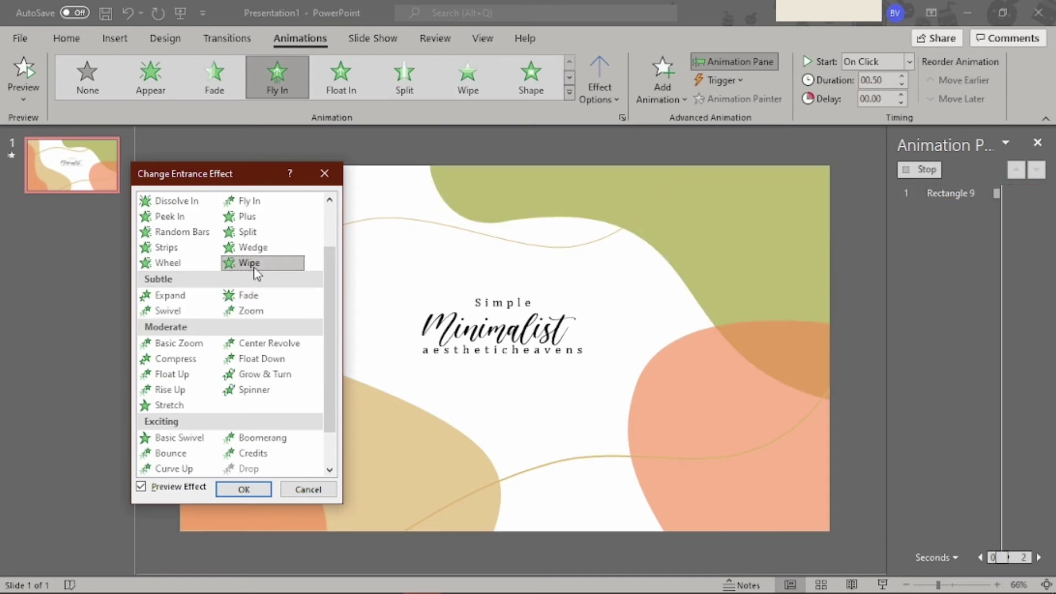
scroll(223, 392, down, 1)
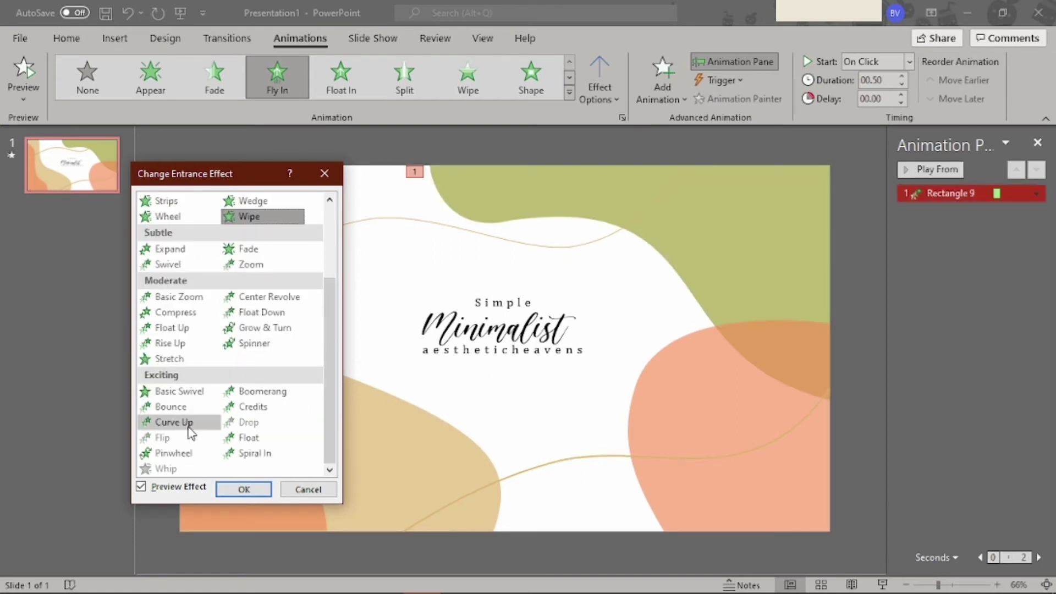
click(261, 311)
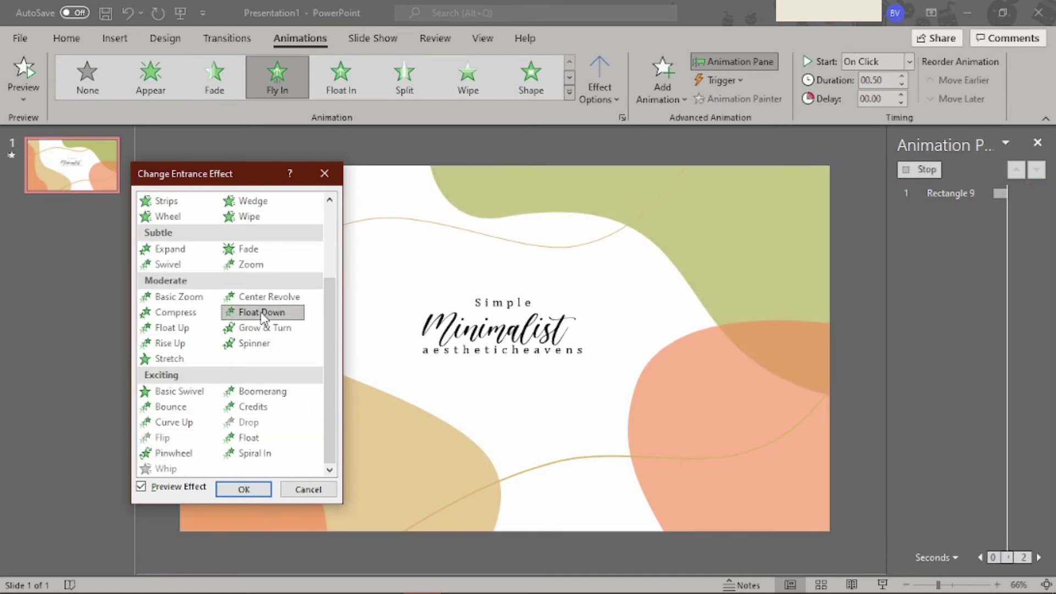
scroll(259, 310, up, 1)
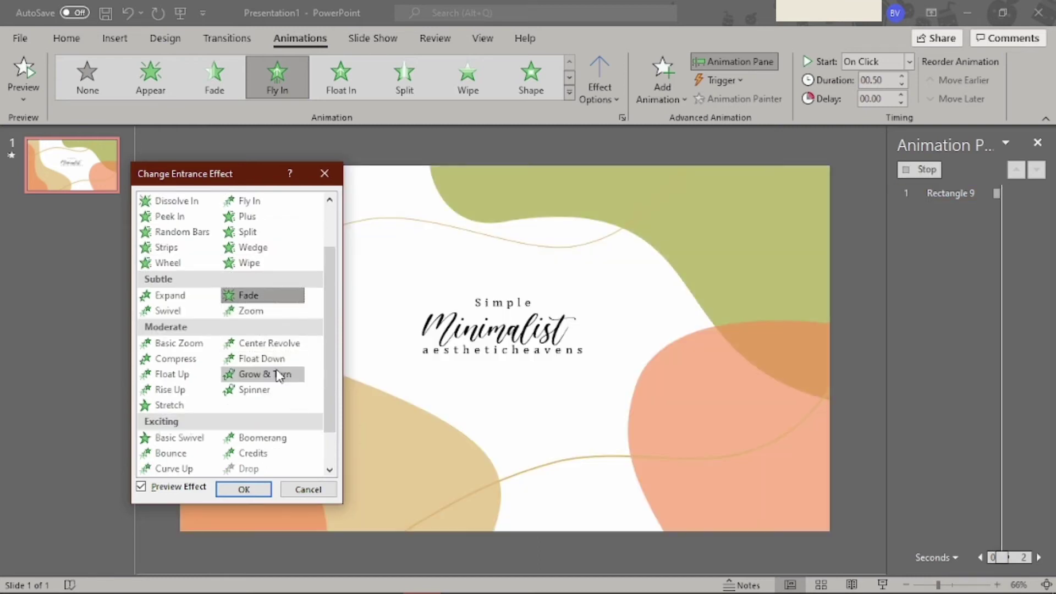
click(265, 361)
click(247, 489)
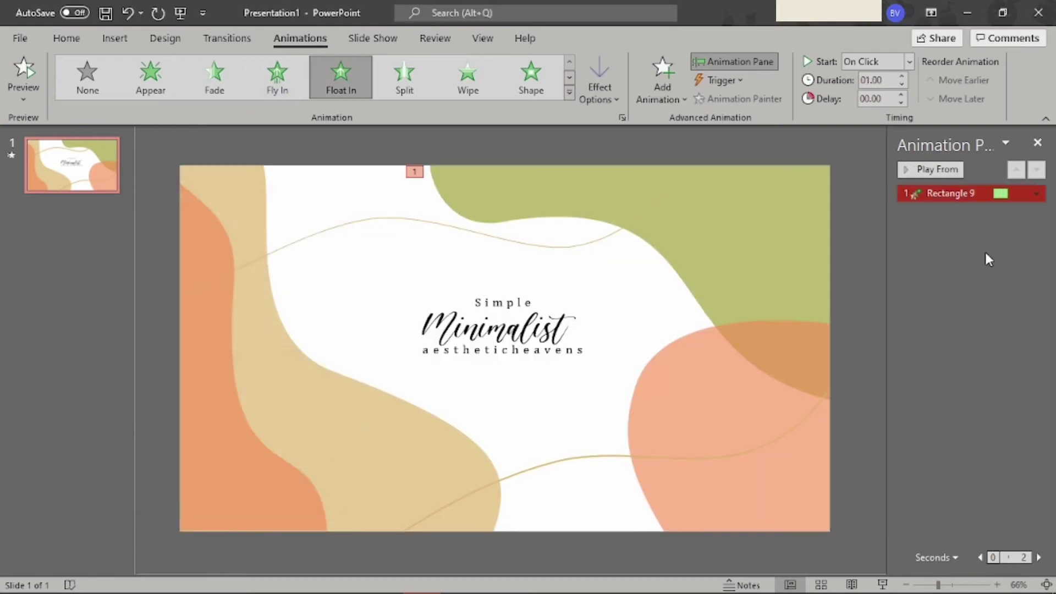
click(911, 62)
click(880, 99)
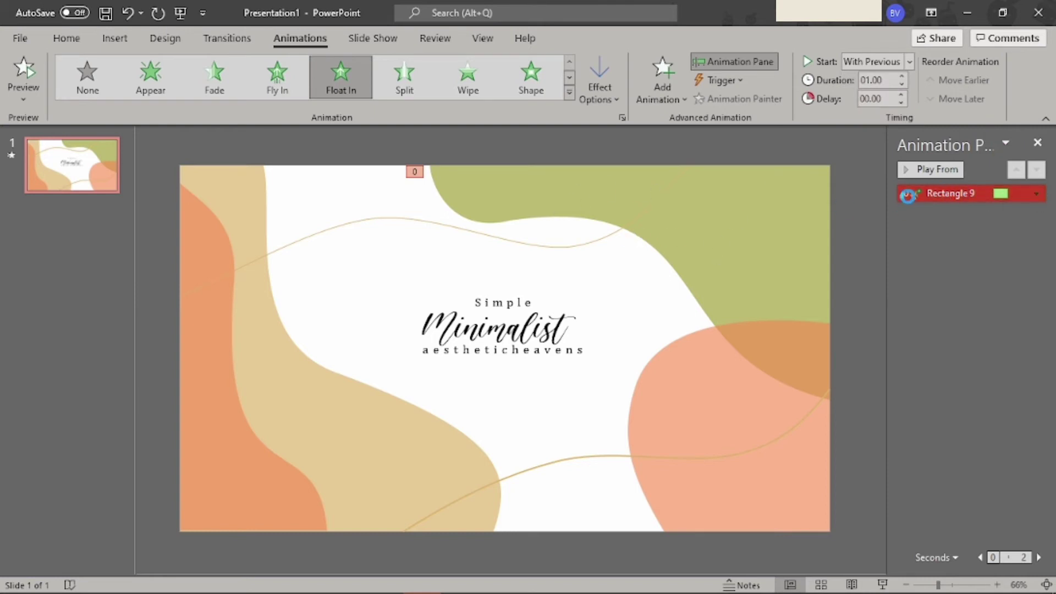
Lengthen Rectangle 9's float animation to 2 seconds
double_click(908, 196)
click(447, 208)
click(569, 267)
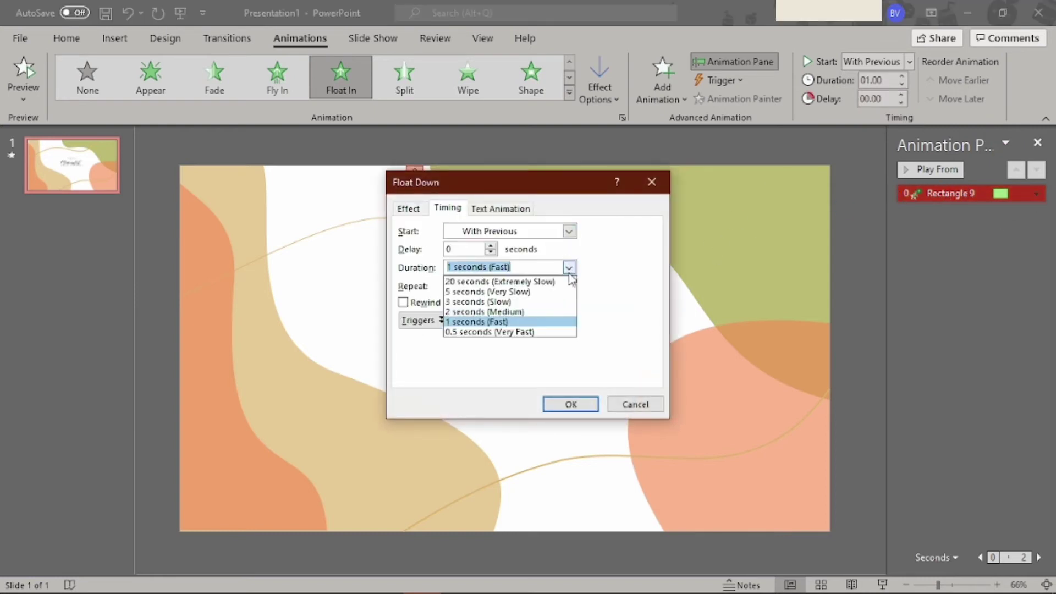
click(551, 312)
click(570, 404)
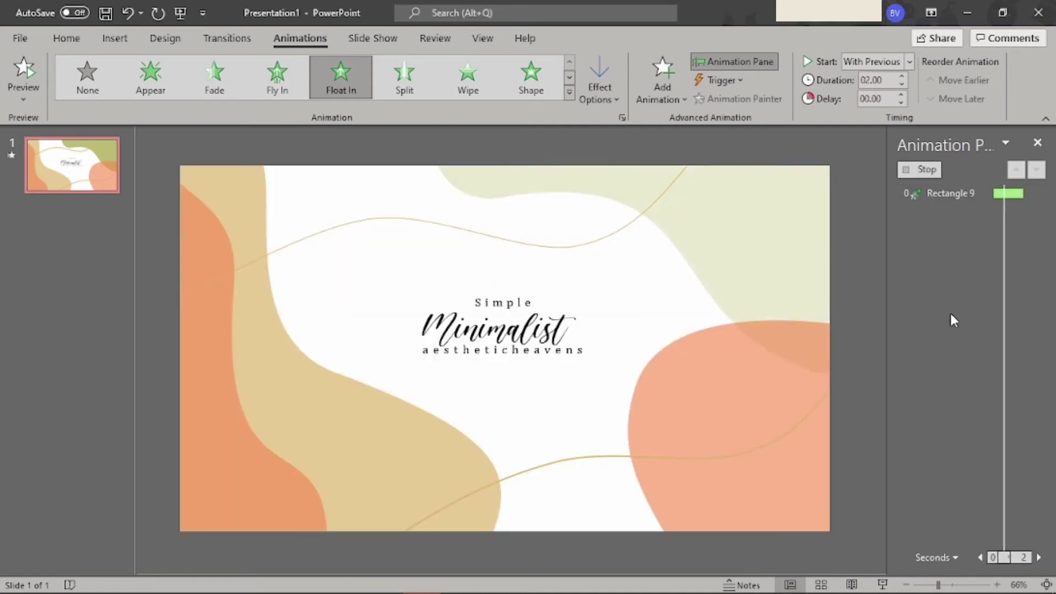
Give the beige left shape a downward Float entrance and preview the slide's animations
click(421, 440)
click(569, 91)
click(137, 485)
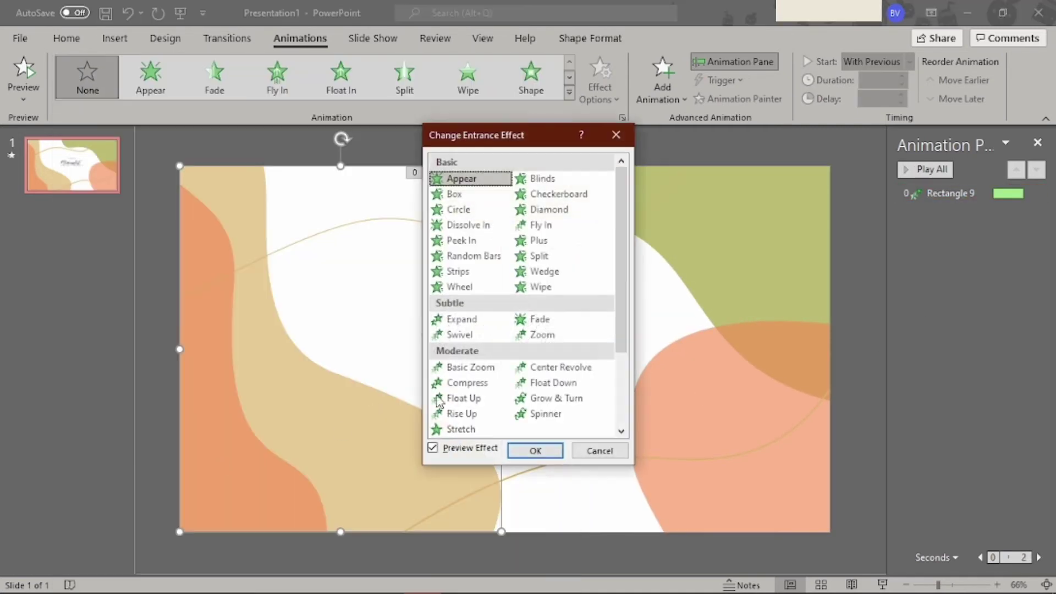
mouse_move(550, 143)
mouse_down()
mouse_move(197, 145)
mouse_move(697, 157)
mouse_up()
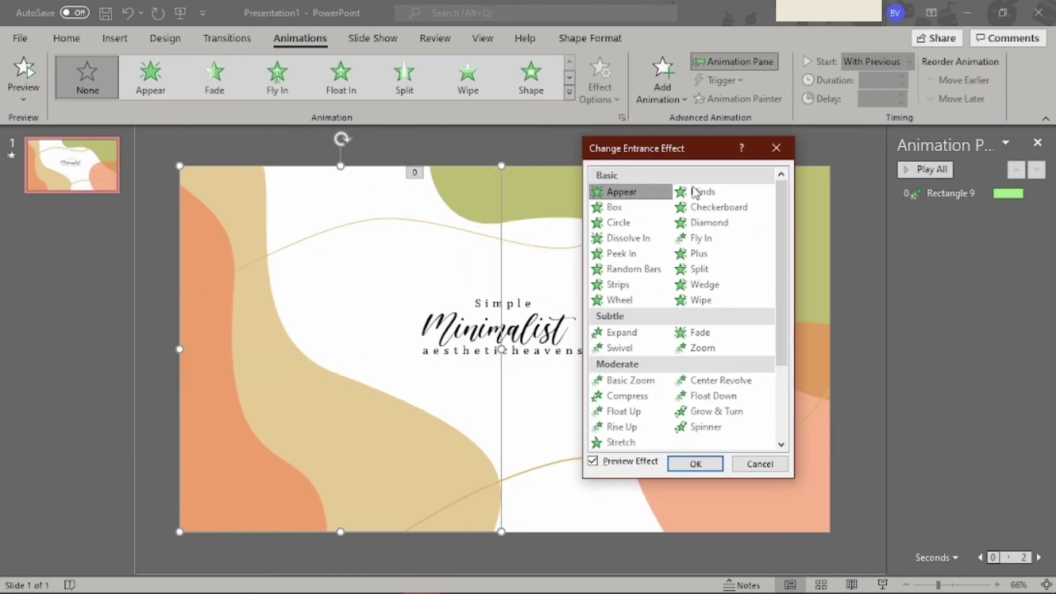
scroll(720, 400, down, 1)
click(649, 368)
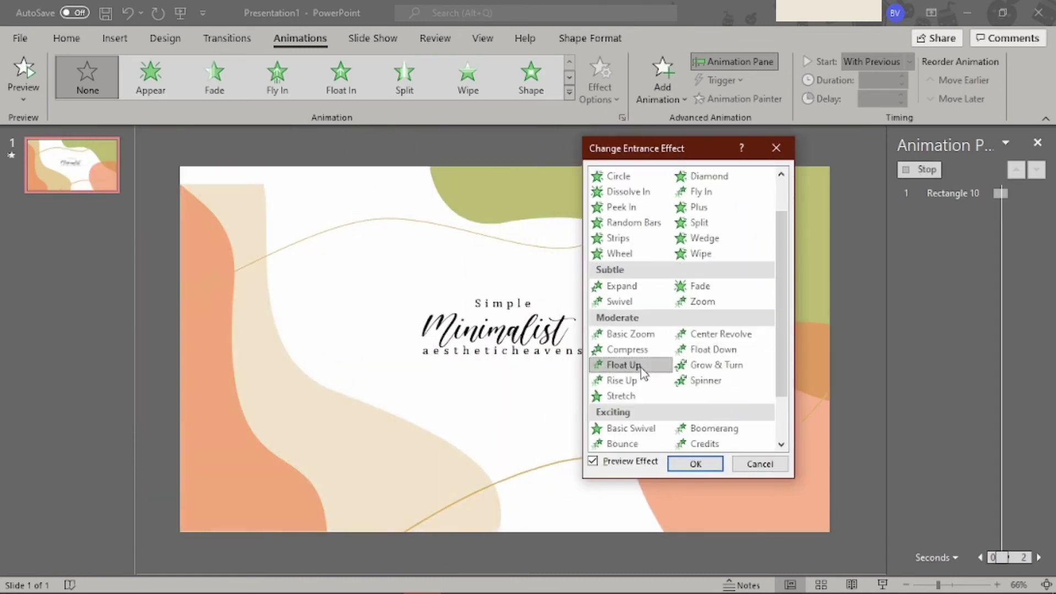
click(695, 463)
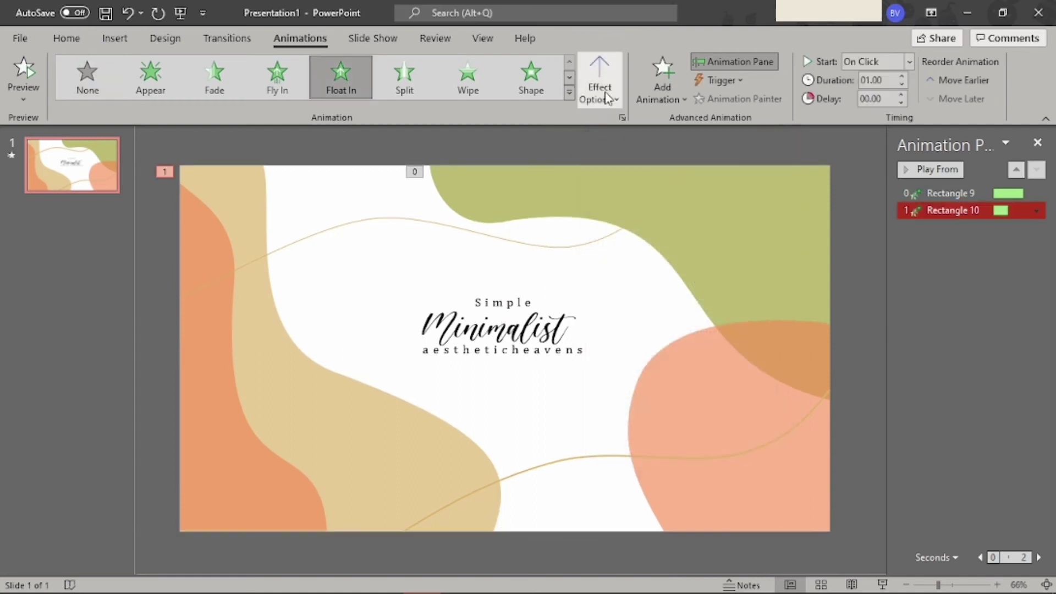
click(605, 95)
click(616, 189)
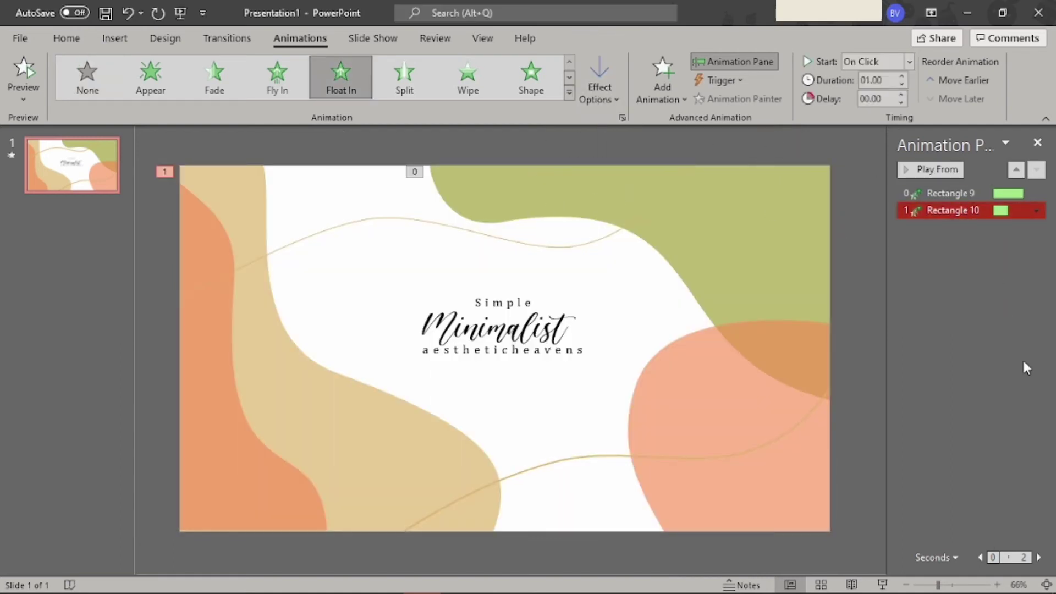
click(926, 177)
Change the beige shape's animation to Fade, starting With Previous and lasting 2 seconds
click(215, 80)
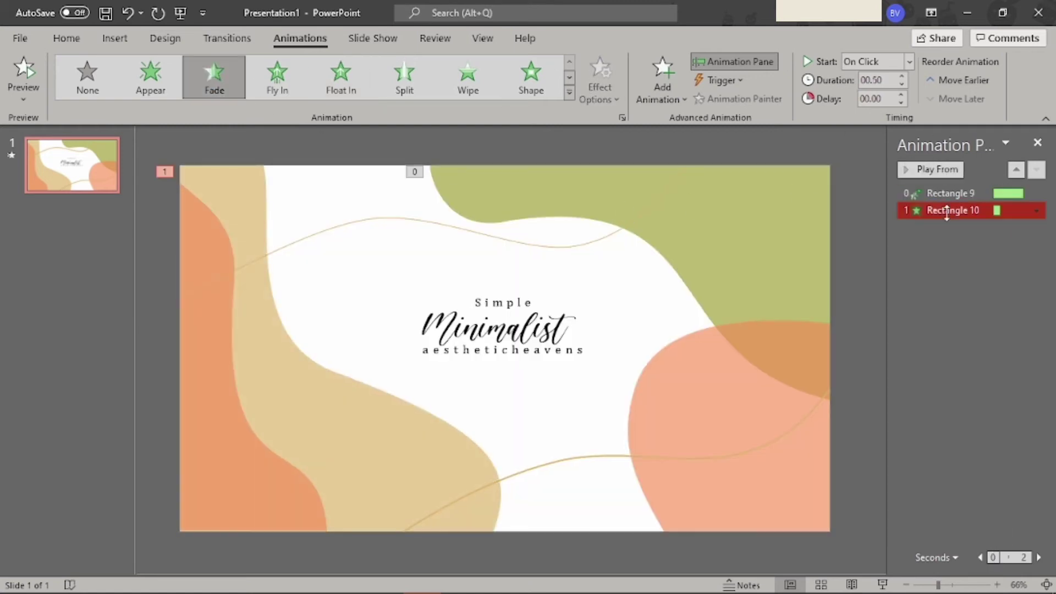
click(908, 168)
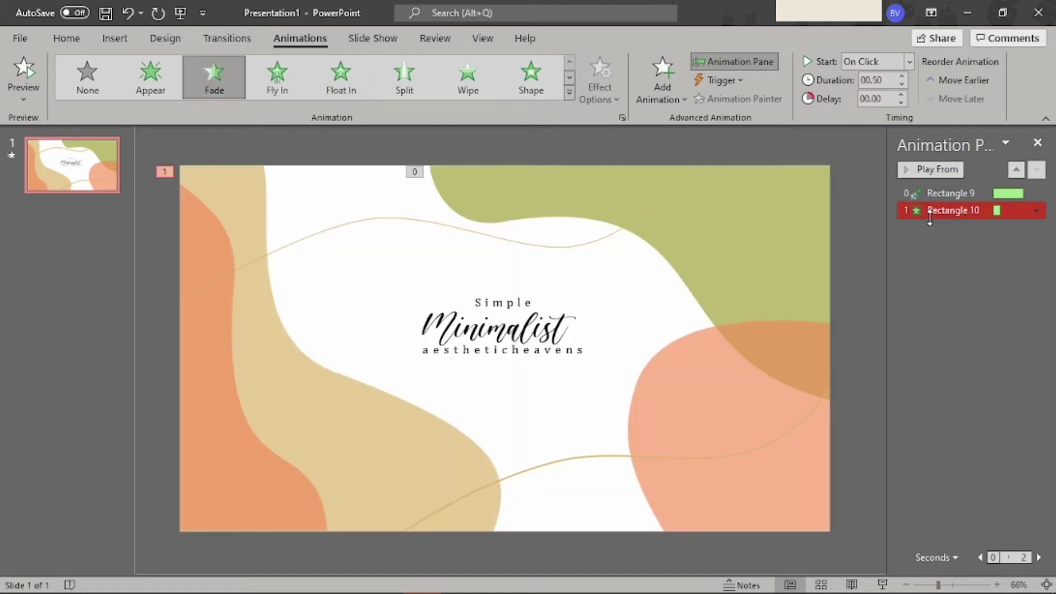
double_click(935, 212)
click(448, 208)
click(568, 231)
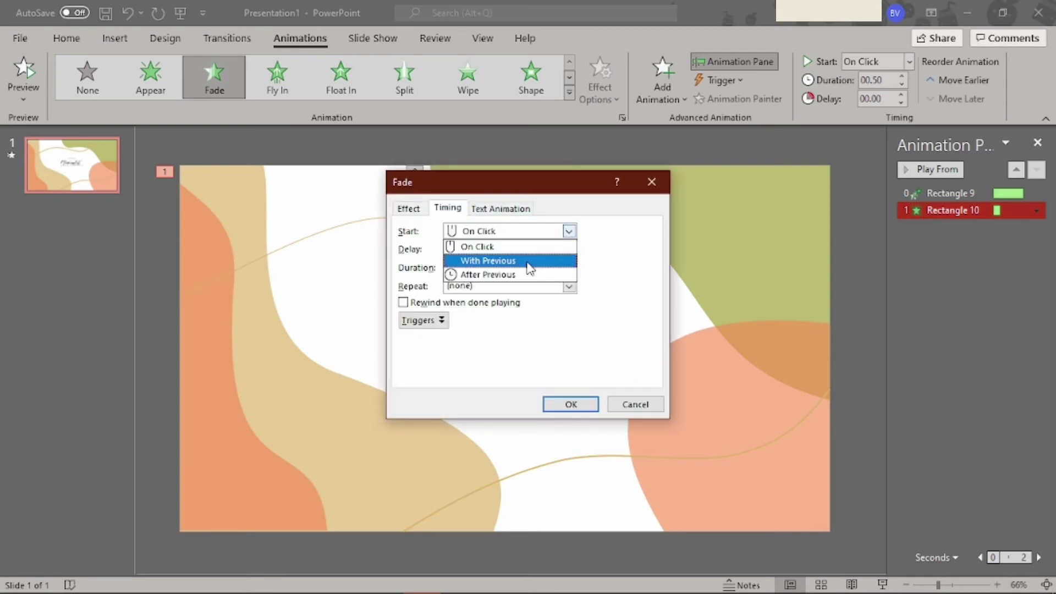
click(529, 261)
click(570, 269)
click(539, 312)
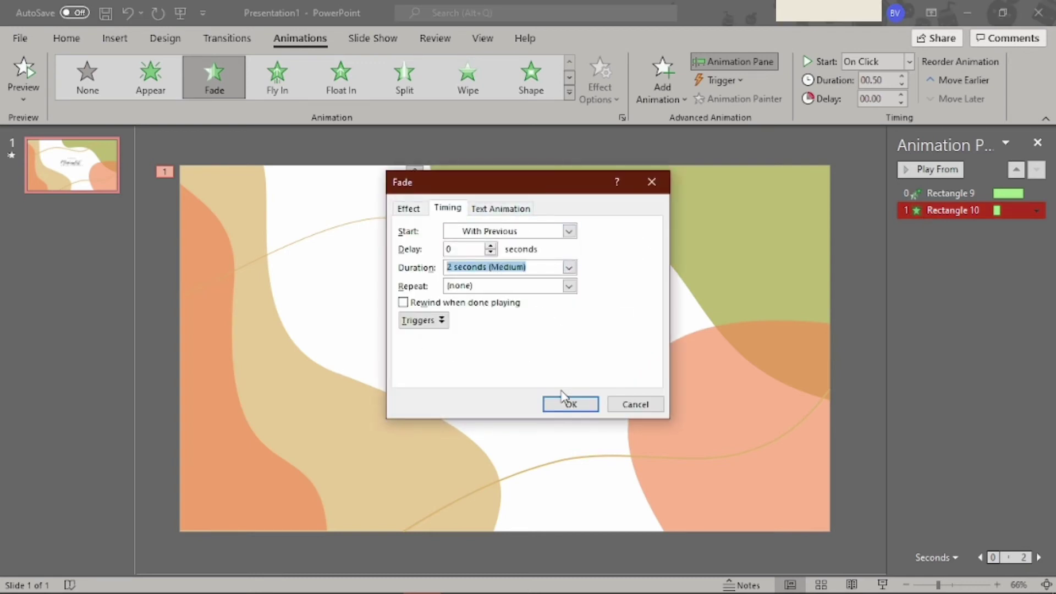
click(571, 405)
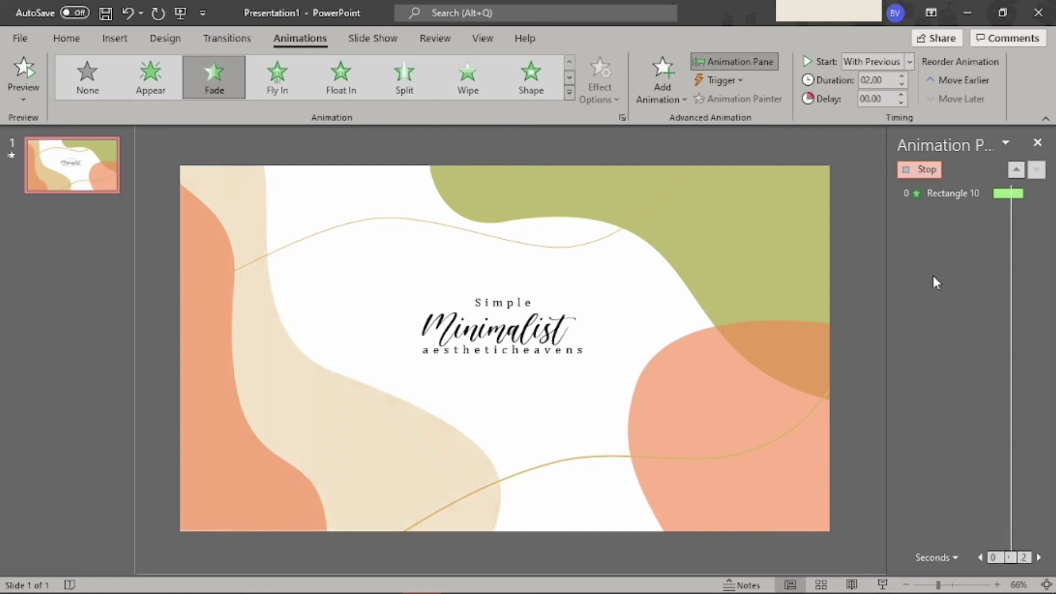
Apply a Float Up entrance to the orange shape at the far left
click(222, 481)
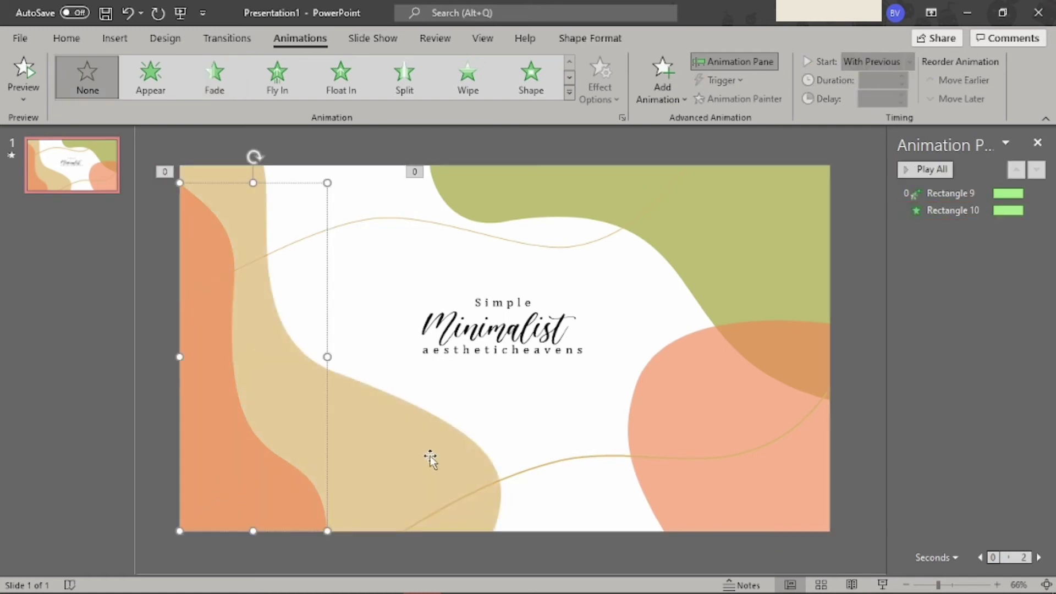
click(569, 92)
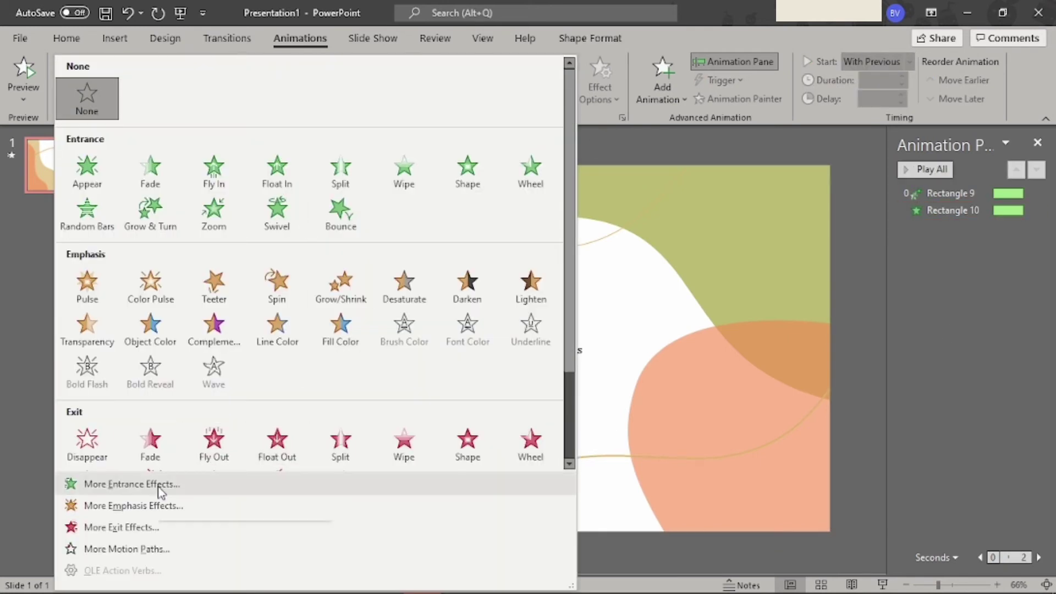
click(130, 483)
drag(514, 137, 696, 149)
scroll(710, 392, down, 1)
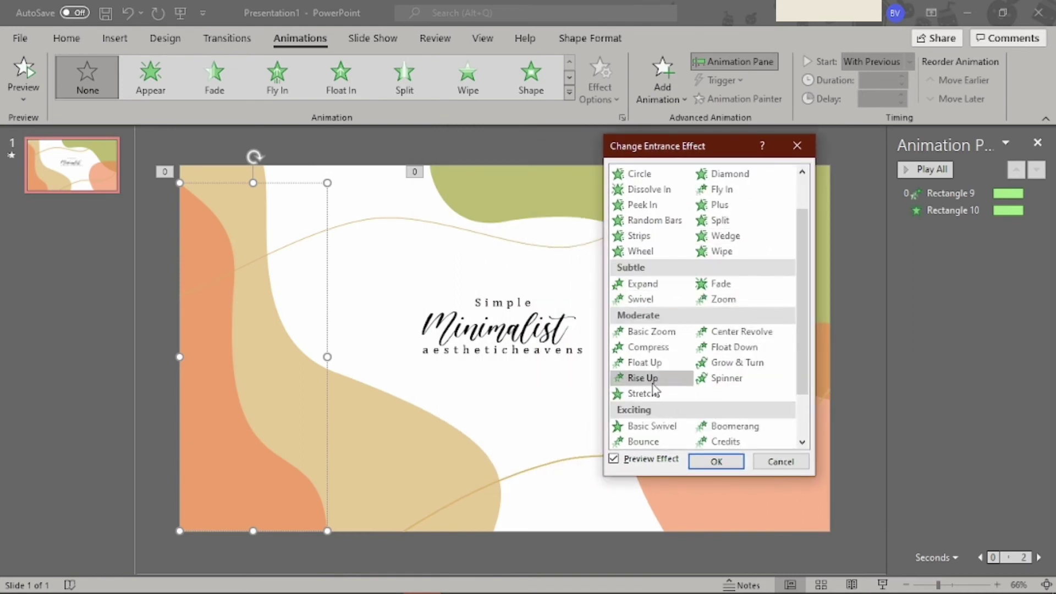
click(663, 363)
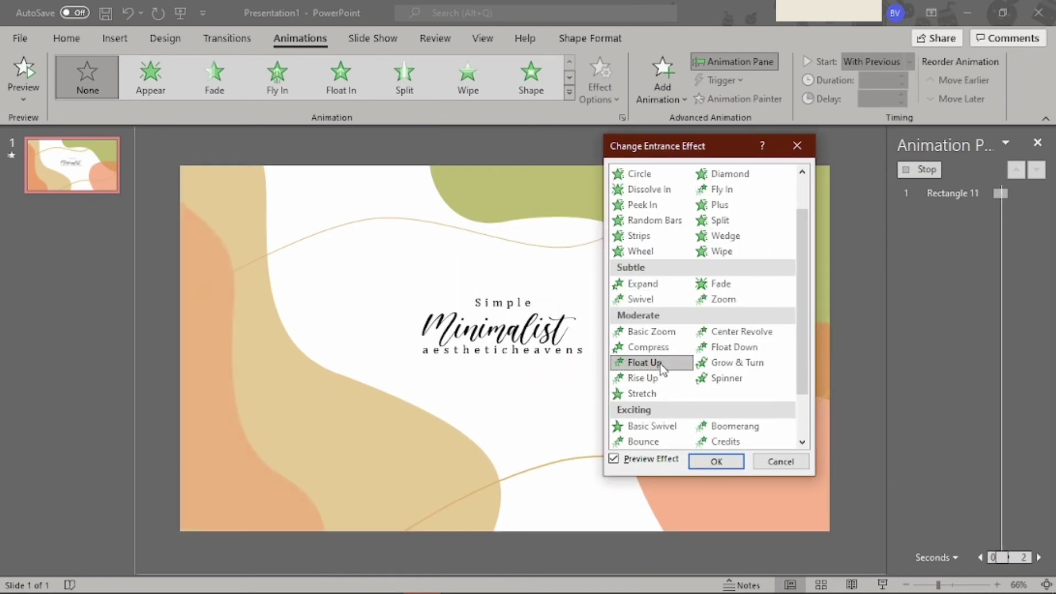
click(716, 461)
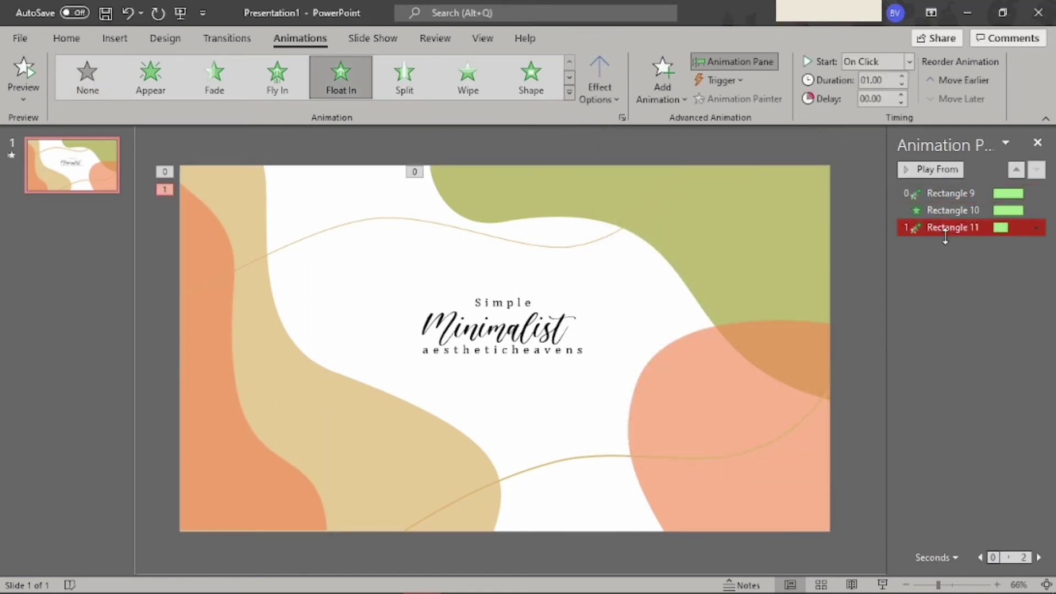
Set the orange shape's Float Up to start With Previous and last 2 seconds
click(447, 207)
click(569, 231)
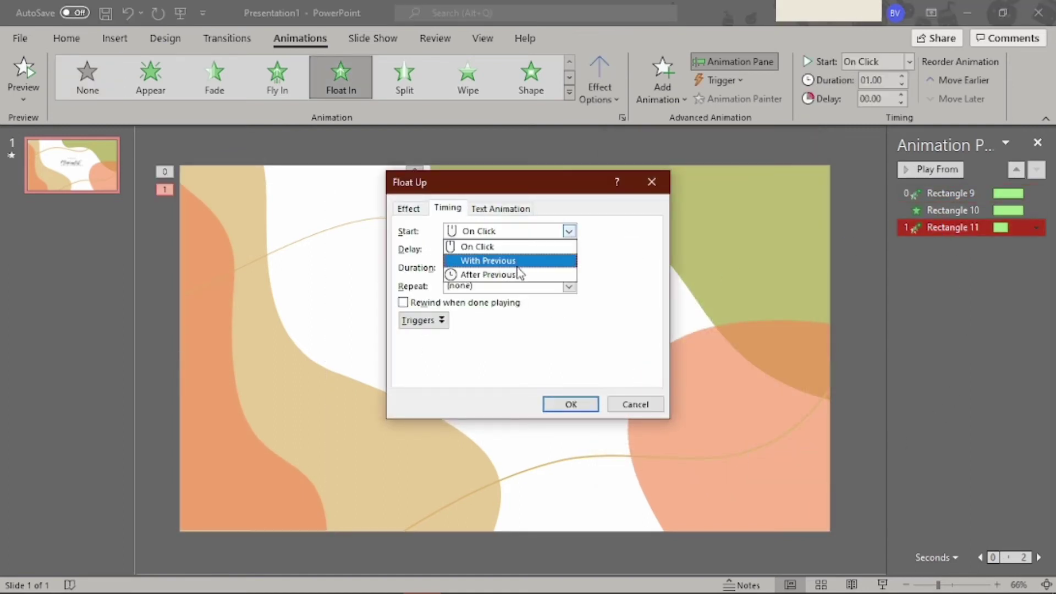
click(488, 260)
click(569, 267)
click(570, 311)
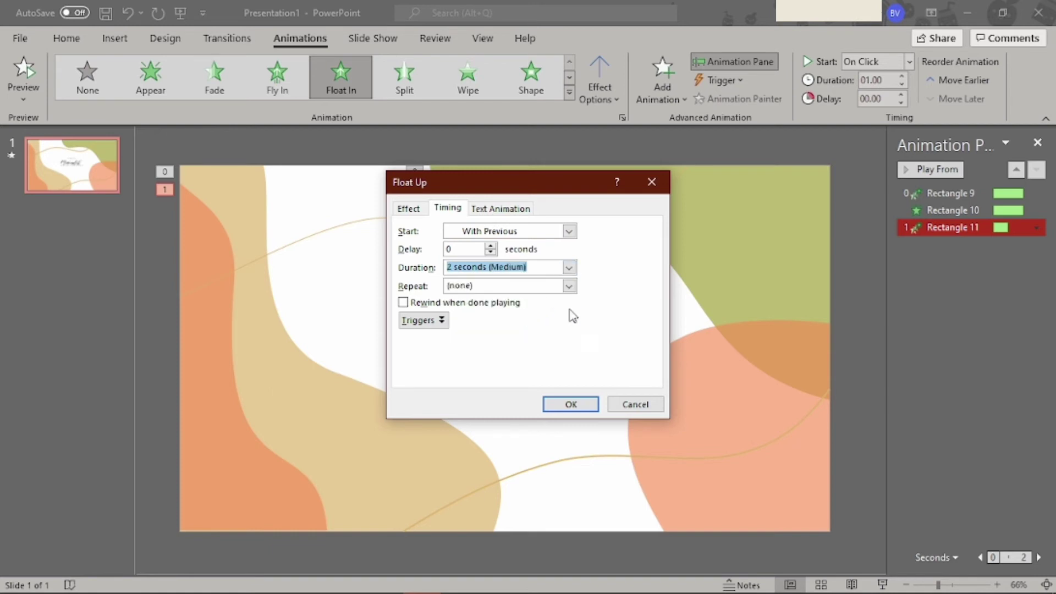
click(500, 209)
click(571, 404)
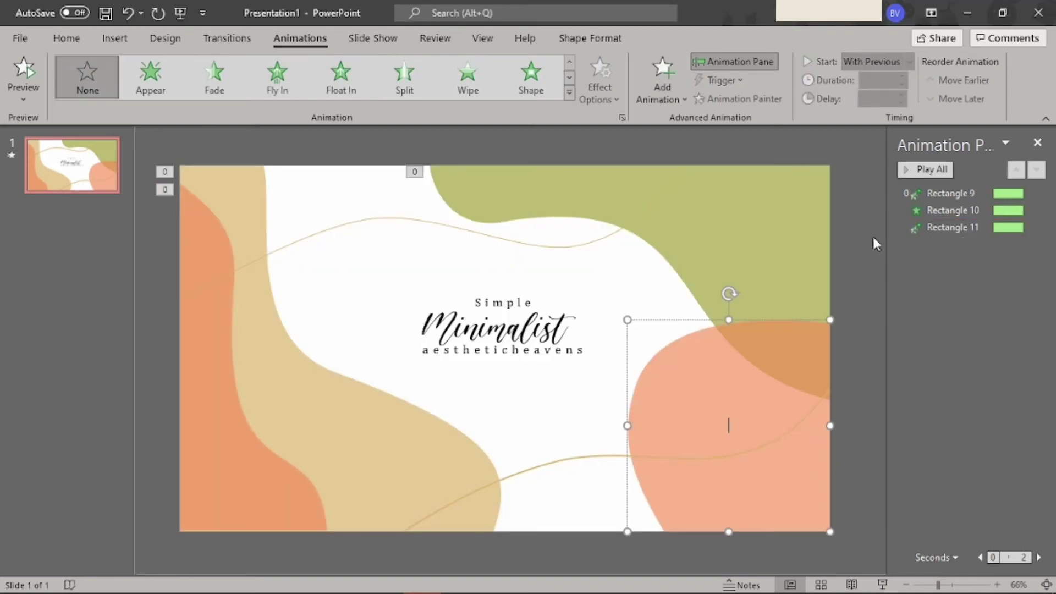
Preview Appear and Expand, then apply a Fade entrance to the peach shape
click(570, 94)
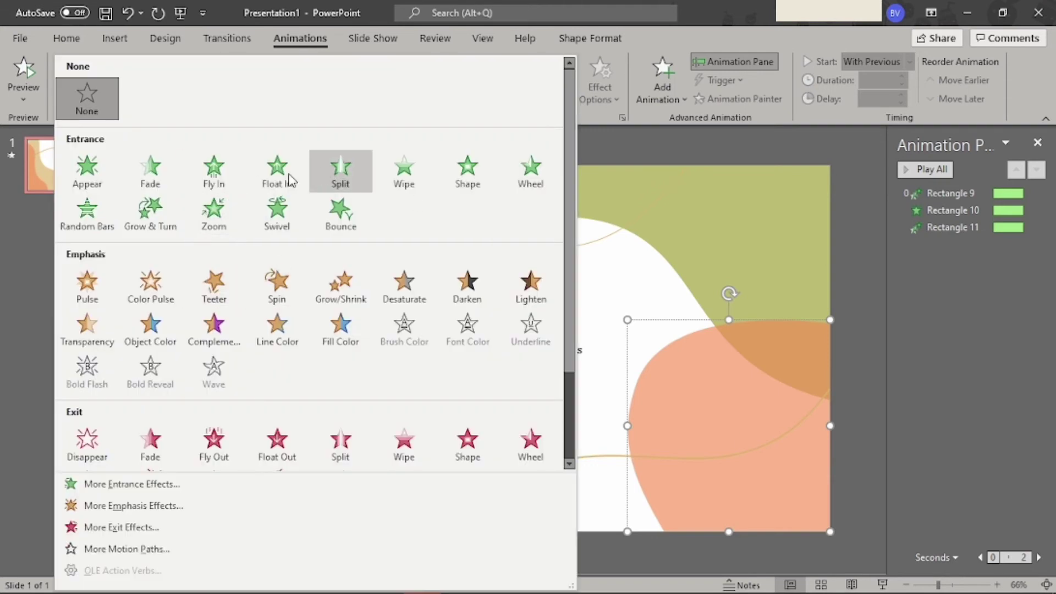
click(113, 482)
drag(532, 137, 280, 161)
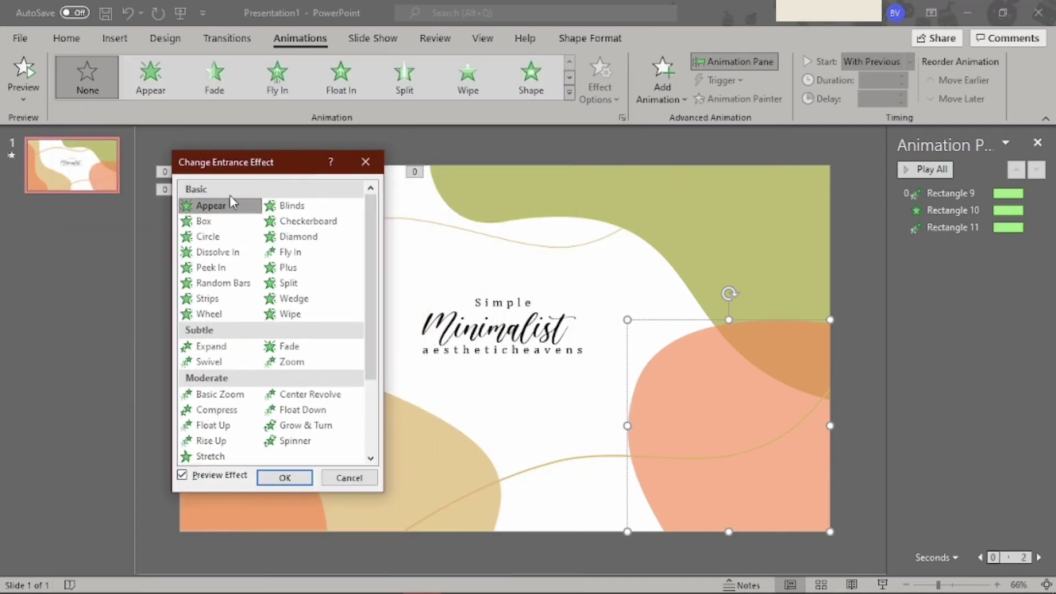
click(211, 205)
click(220, 346)
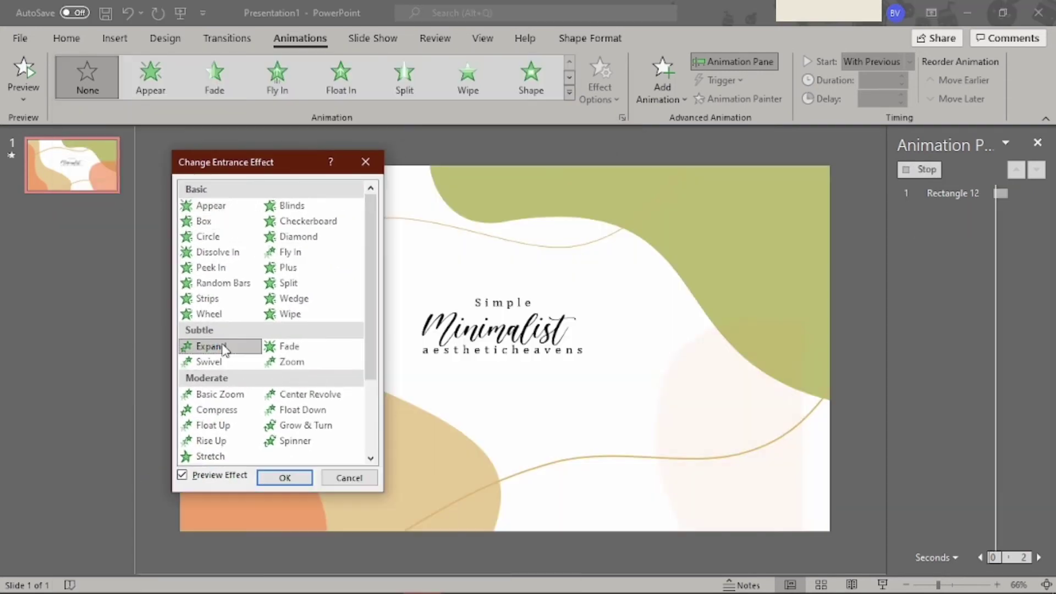
click(289, 347)
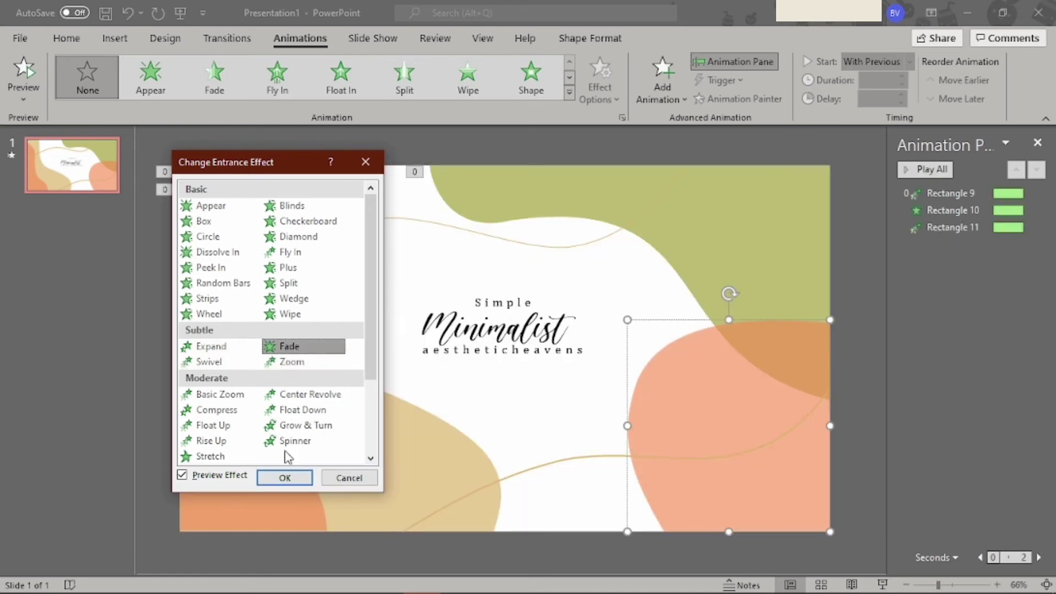
click(285, 478)
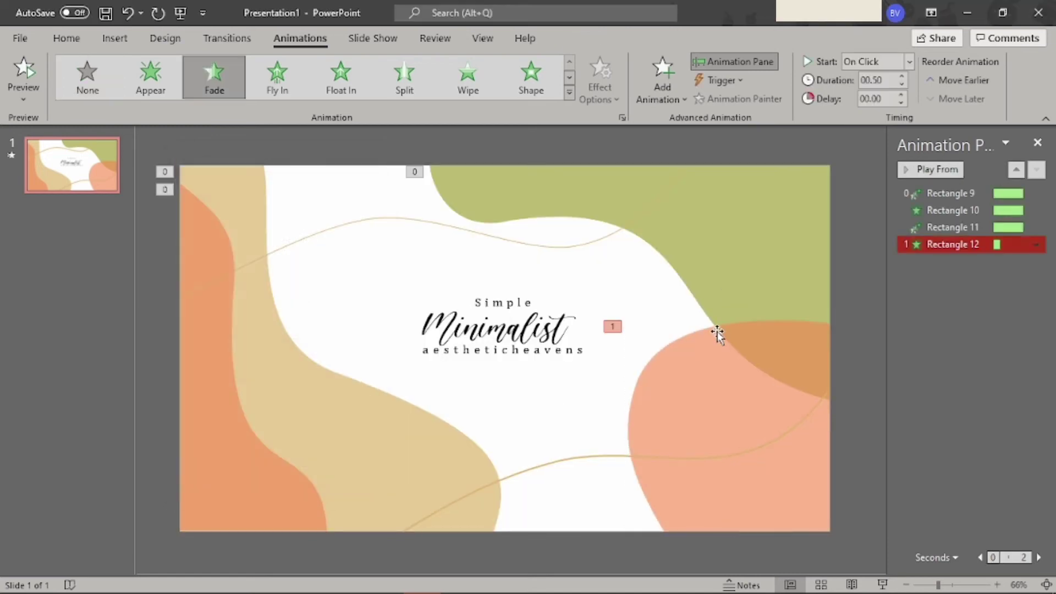
Set Rectangle 12's Fade to start With Previous and last 2 seconds
double_click(935, 243)
click(447, 208)
click(569, 231)
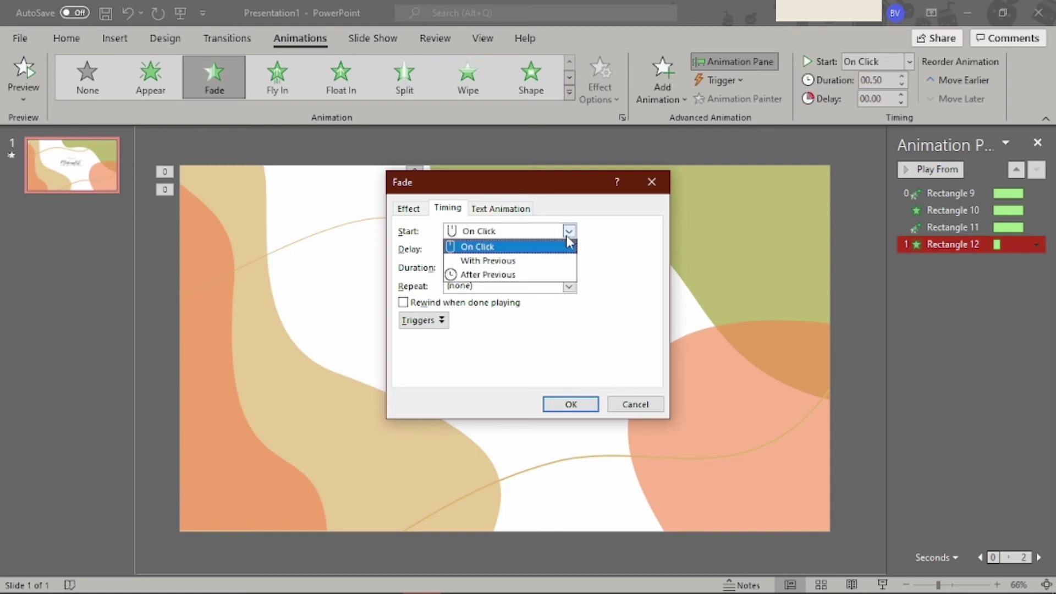
click(484, 260)
click(569, 268)
click(536, 312)
click(570, 404)
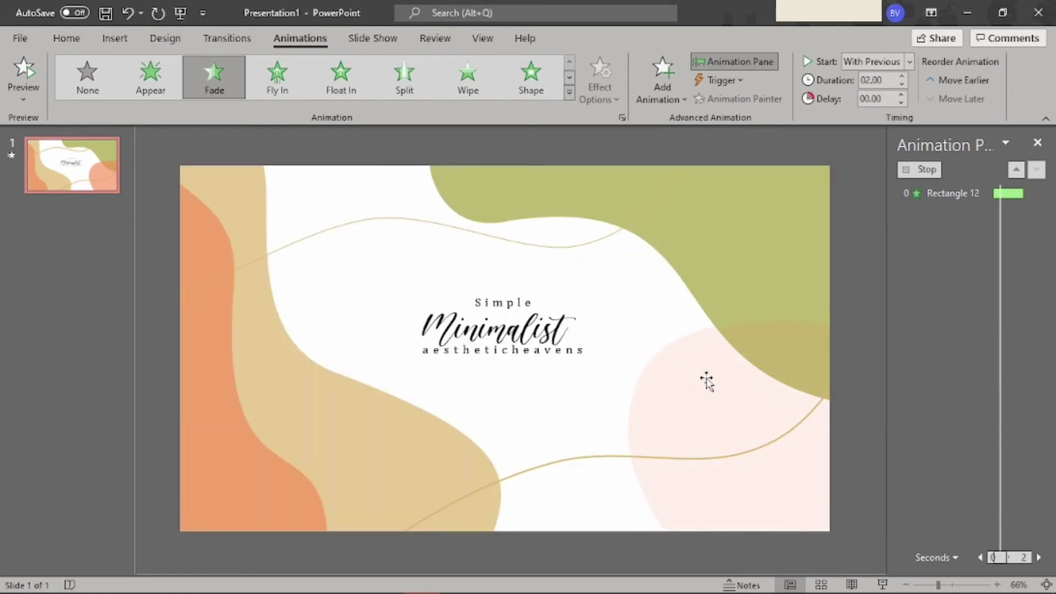
Preview Split, Fly In and Wedge on the upper curved line, then apply Wedge
click(529, 246)
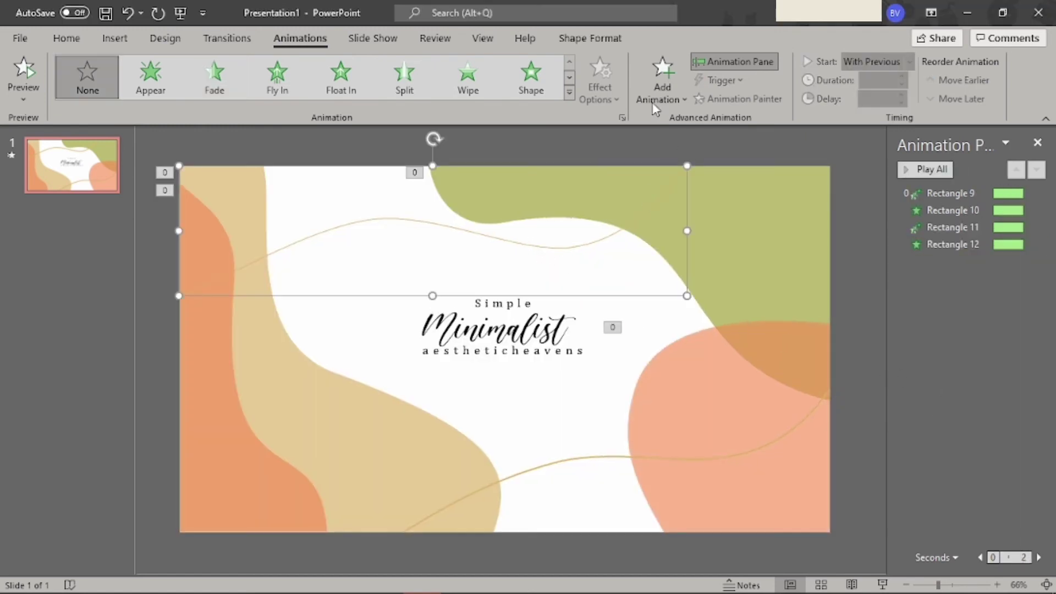
click(571, 93)
click(234, 487)
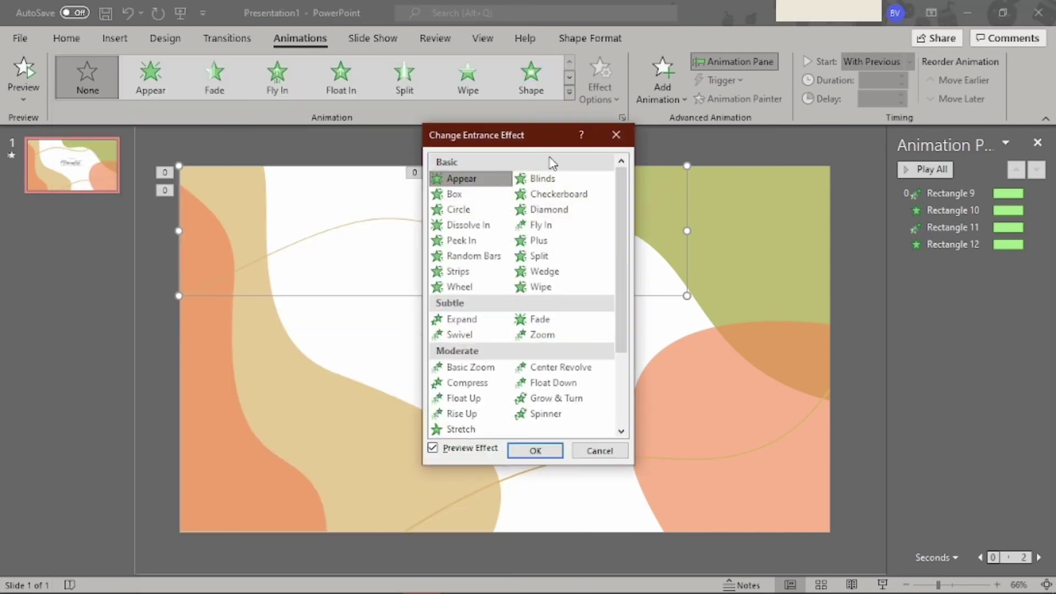
drag(549, 161, 801, 160)
click(801, 282)
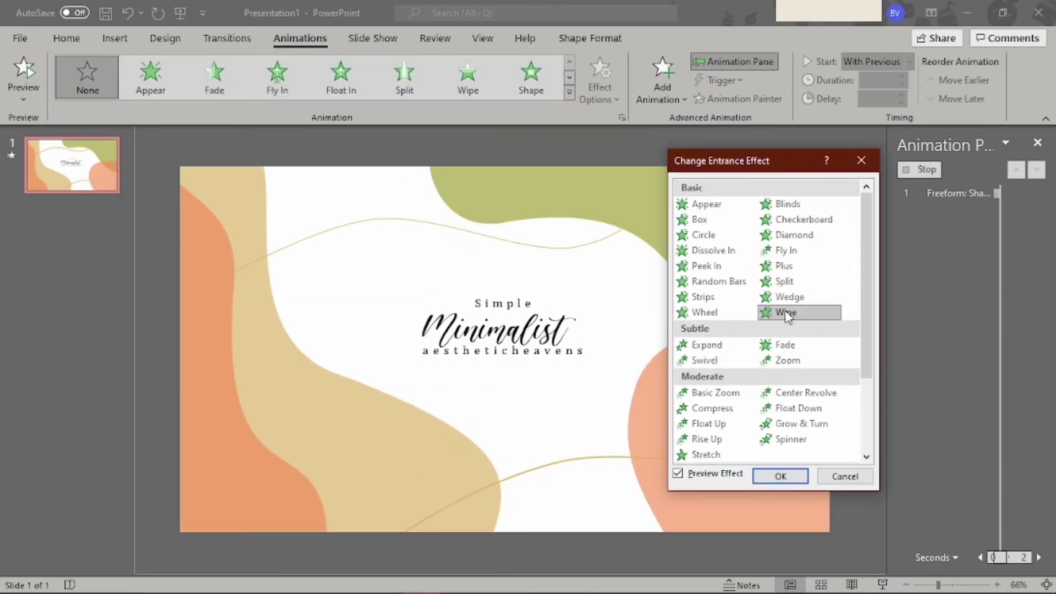
click(736, 302)
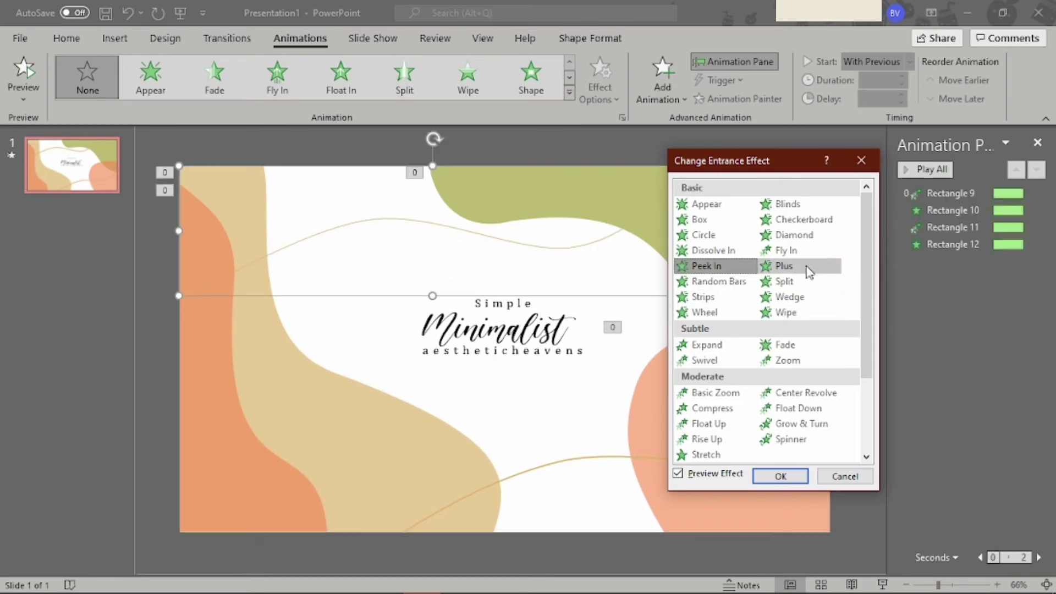
click(792, 251)
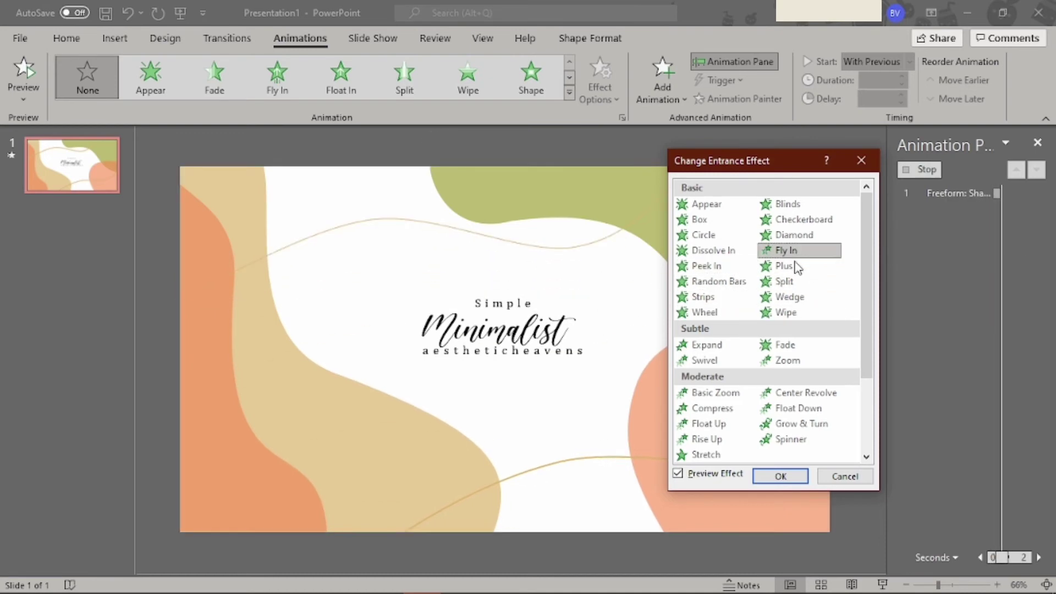
click(790, 283)
click(791, 297)
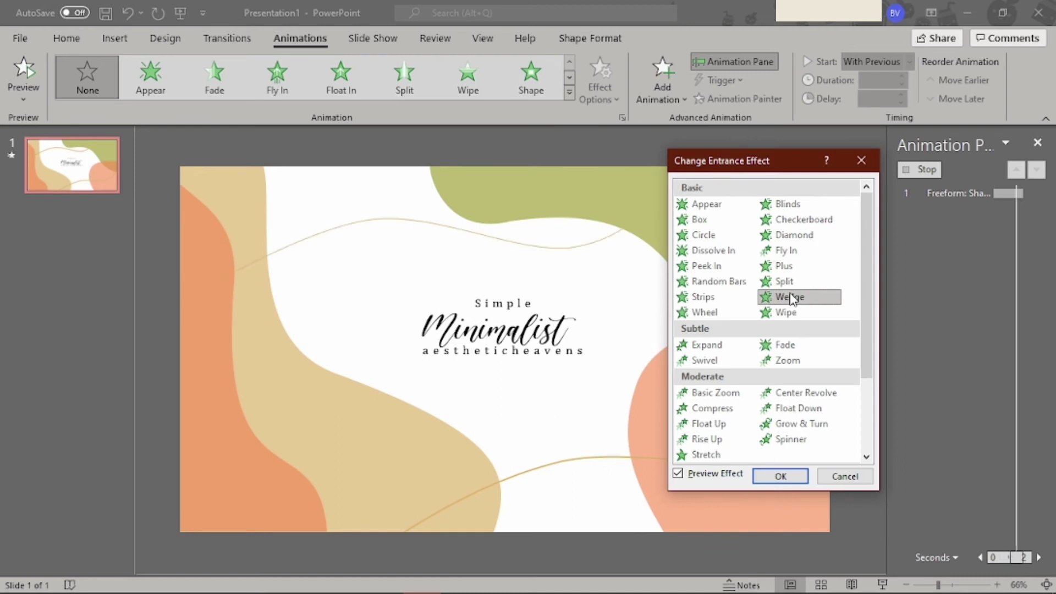
click(803, 298)
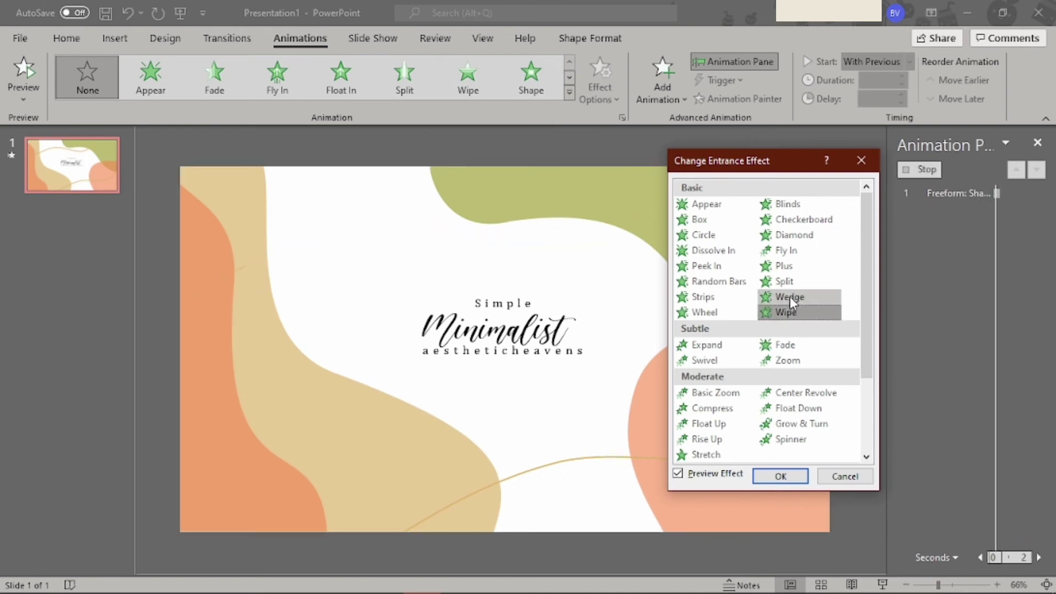
click(783, 477)
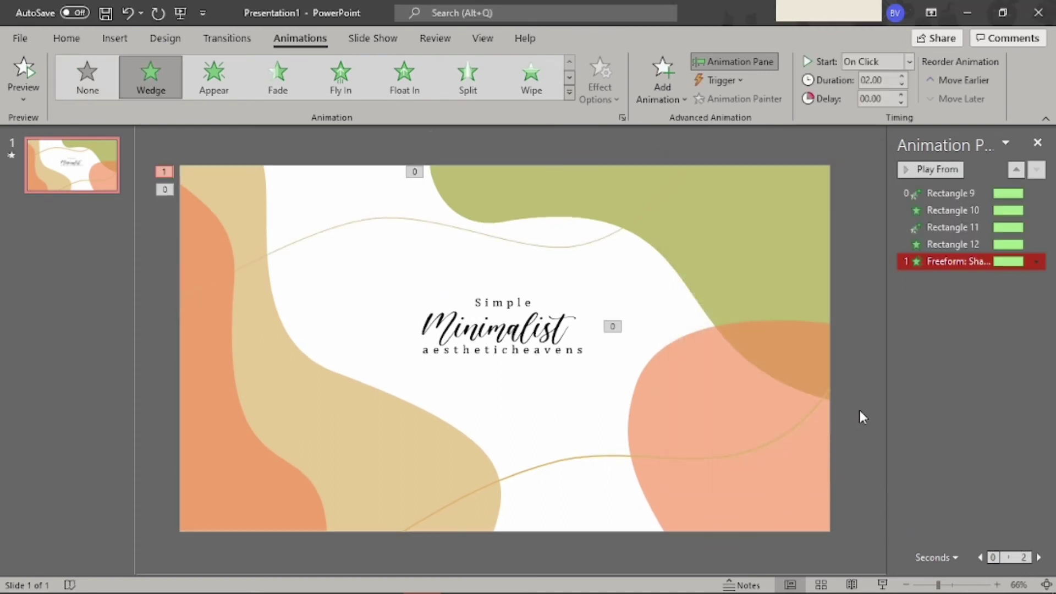
Set the upper line's Wedge to start After Previous and last 3 seconds
click(455, 208)
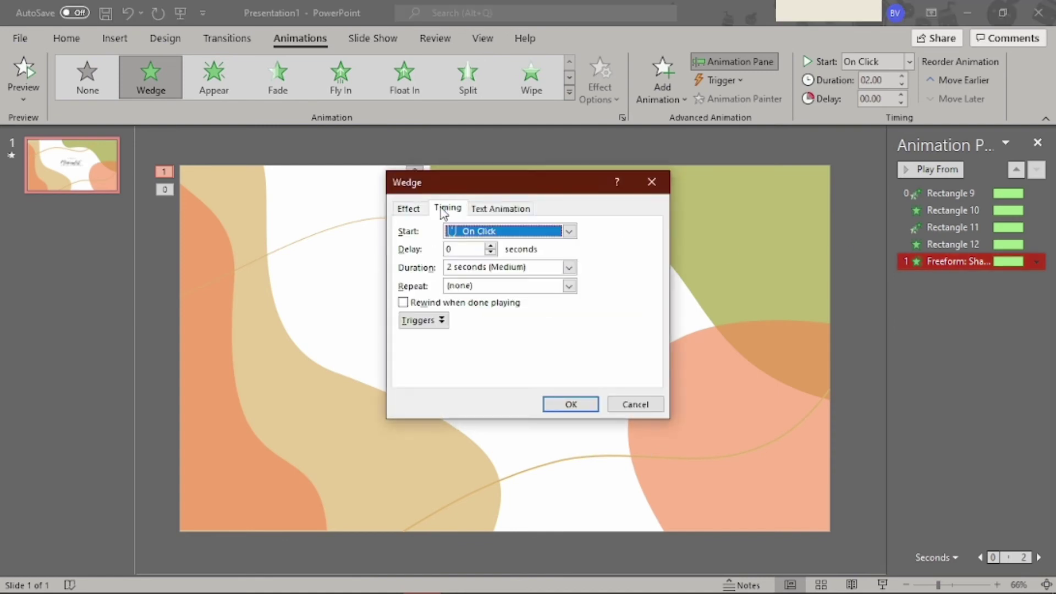
click(569, 231)
click(544, 273)
click(569, 268)
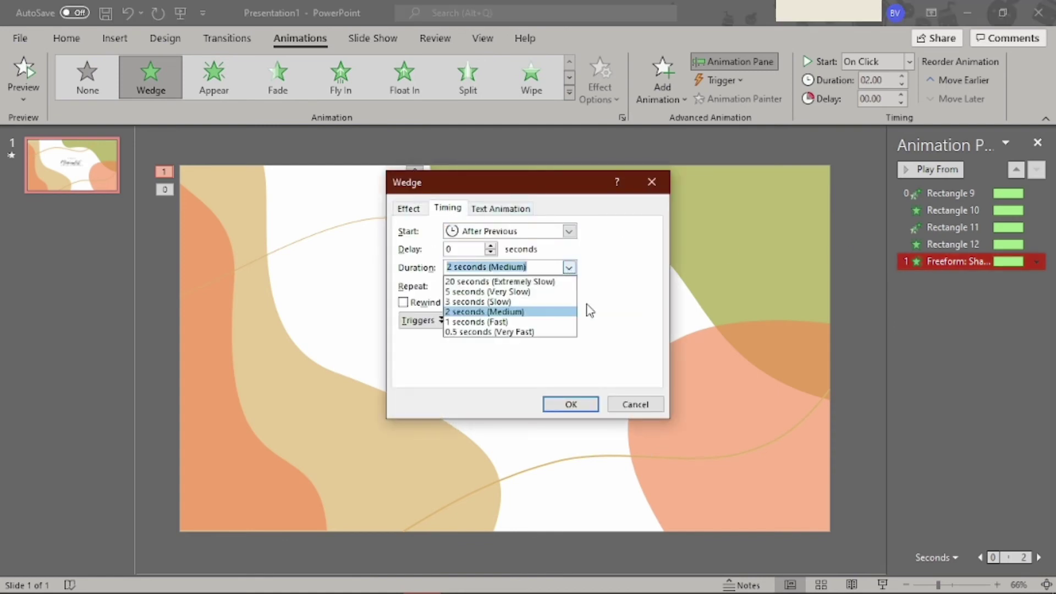
click(524, 312)
click(569, 267)
click(484, 302)
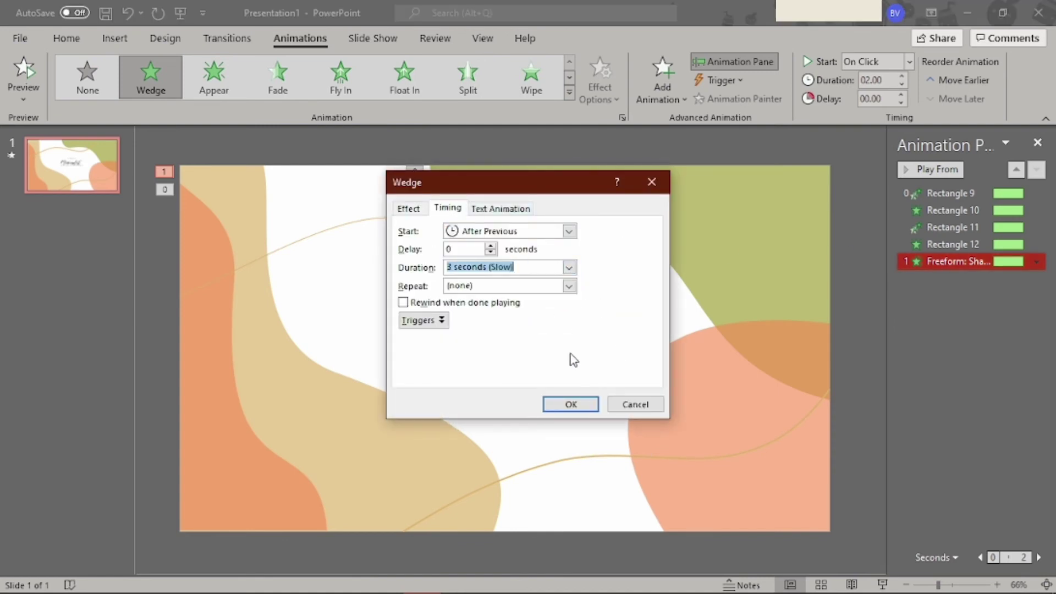
click(593, 403)
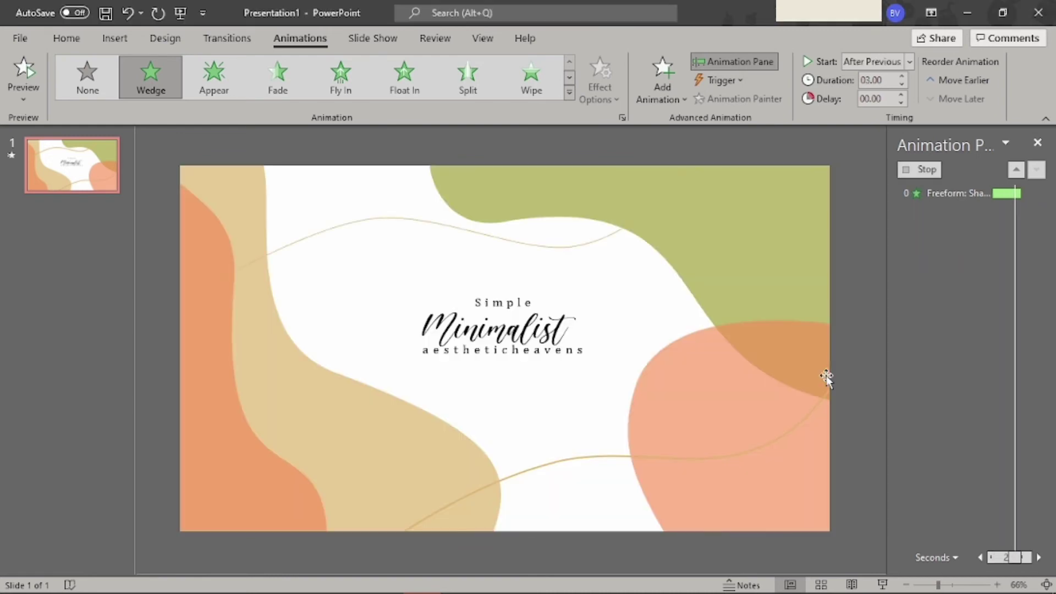
Apply a Wedge entrance to the lower curved line
click(589, 459)
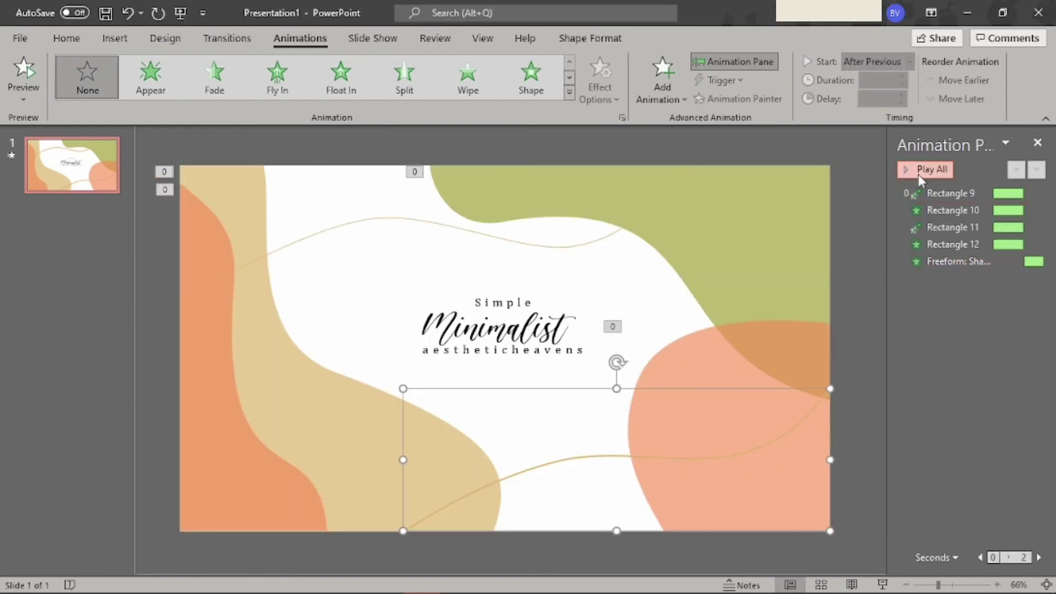
click(570, 92)
click(201, 487)
click(544, 271)
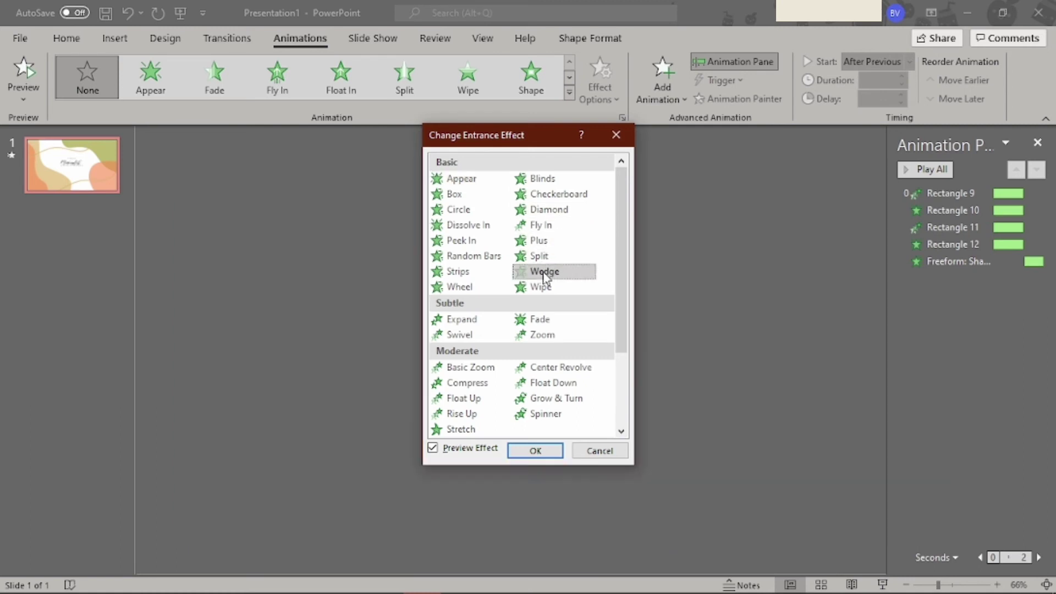
click(530, 442)
Set the lower line's Wedge to start After Previous and last 3 seconds
double_click(931, 278)
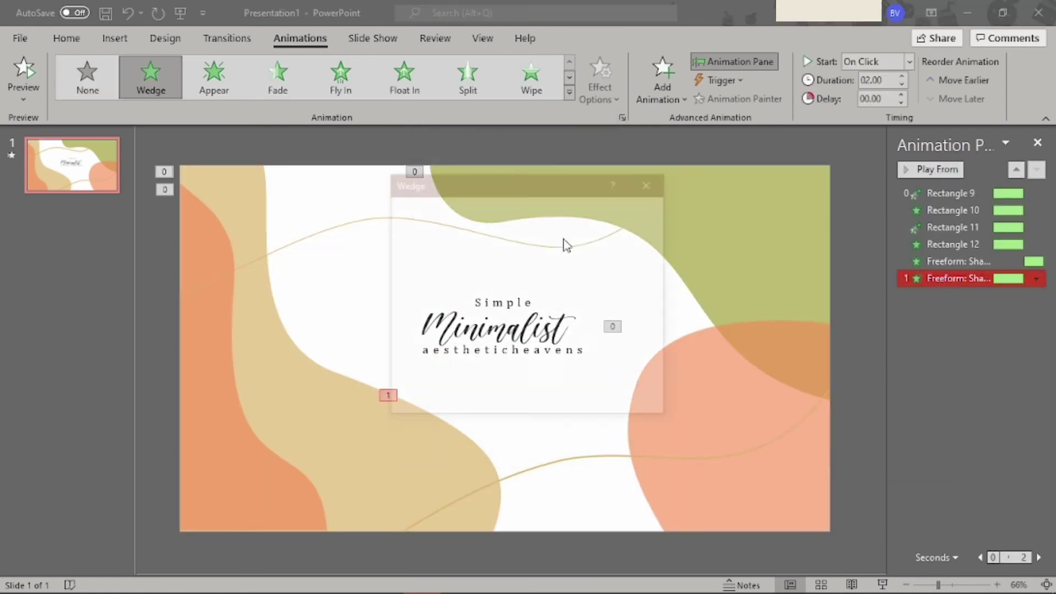
click(448, 208)
click(568, 232)
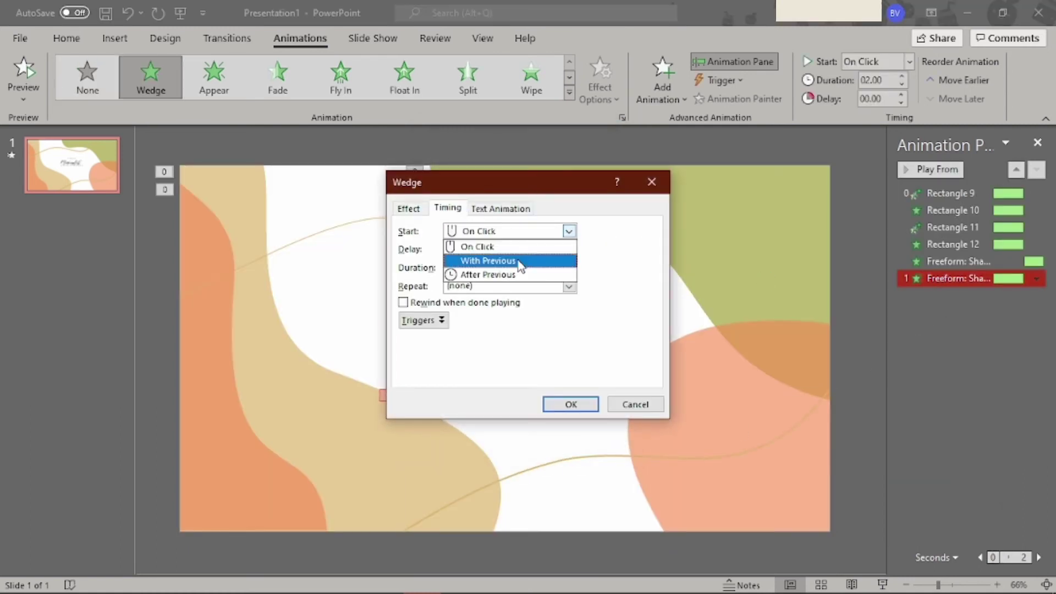
click(517, 262)
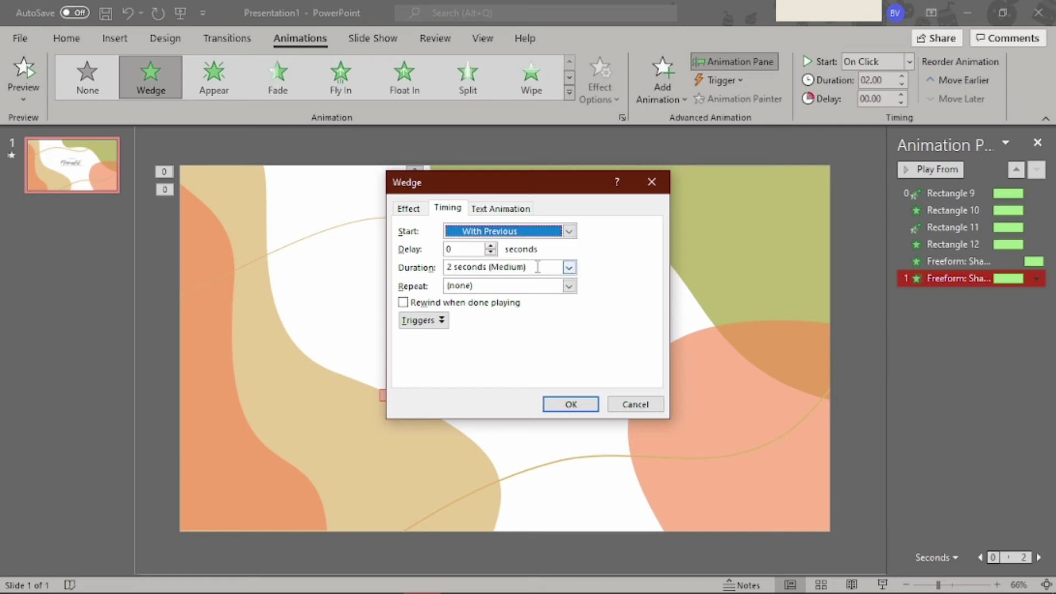
click(569, 231)
click(538, 274)
click(569, 267)
click(545, 301)
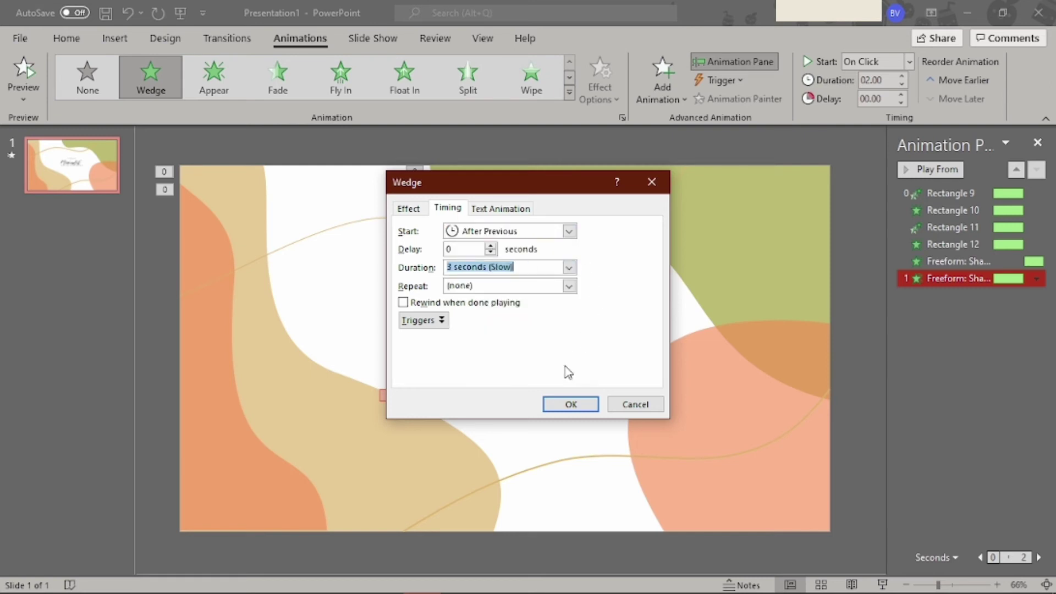
click(572, 404)
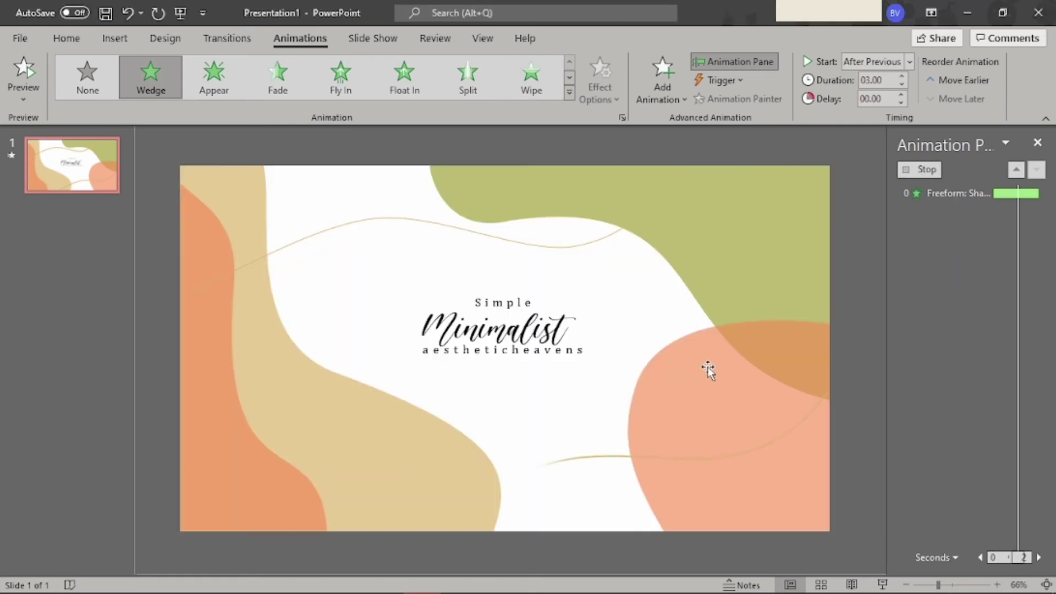
click(495, 330)
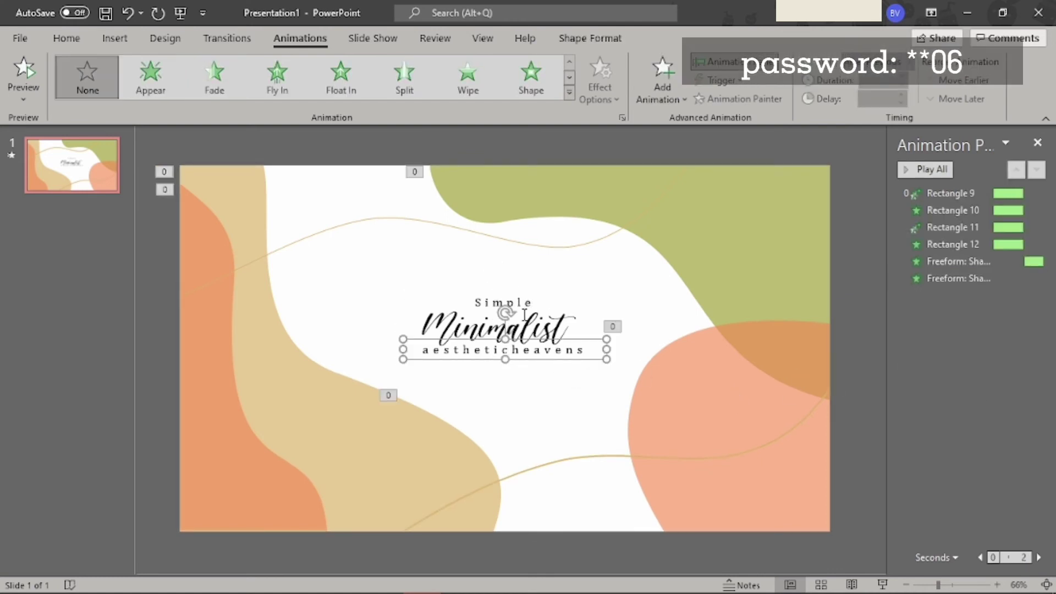
Preview Expand and Compress on the Simple title text, then apply Expand
click(521, 295)
click(525, 302)
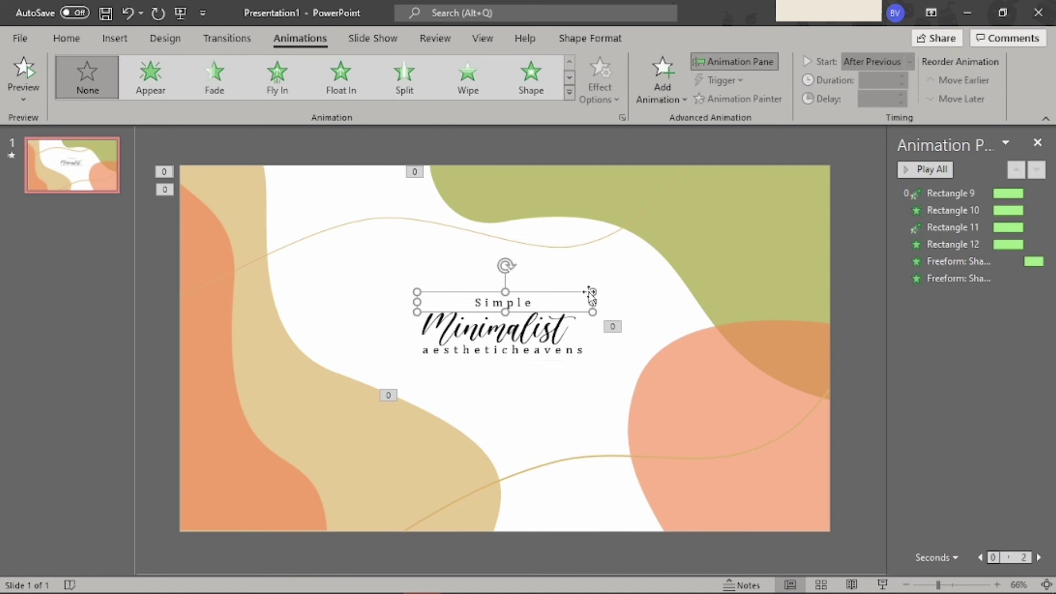
click(569, 94)
click(88, 482)
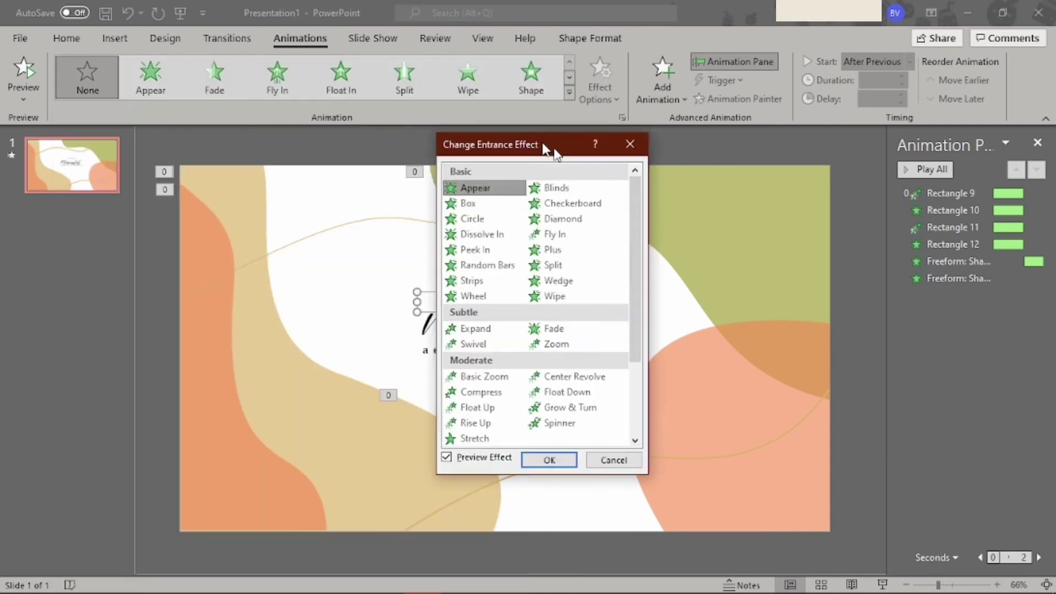
drag(544, 148, 765, 168)
scroll(864, 311, down, 2)
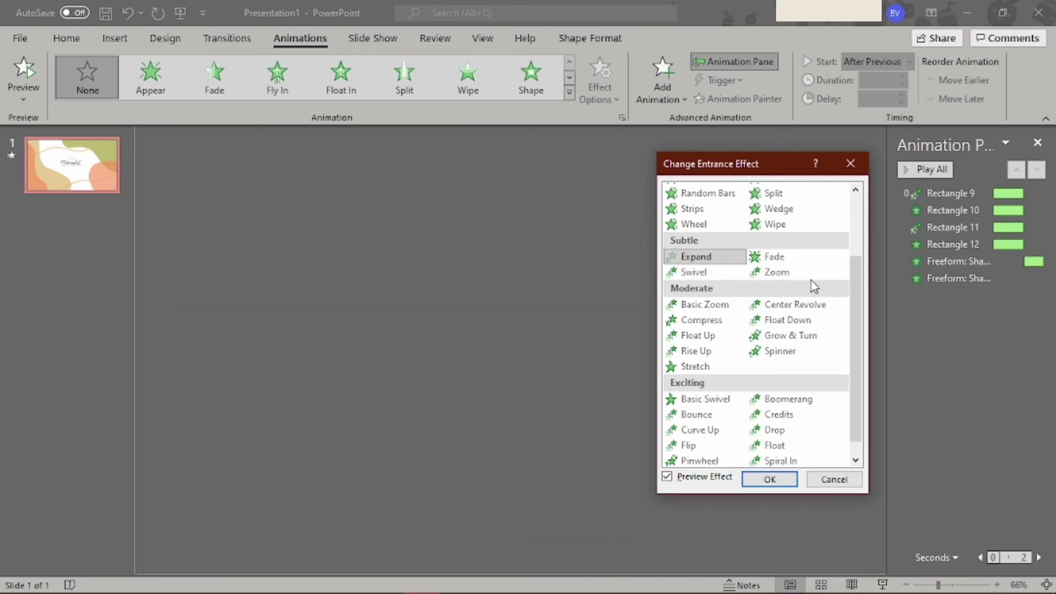
click(710, 262)
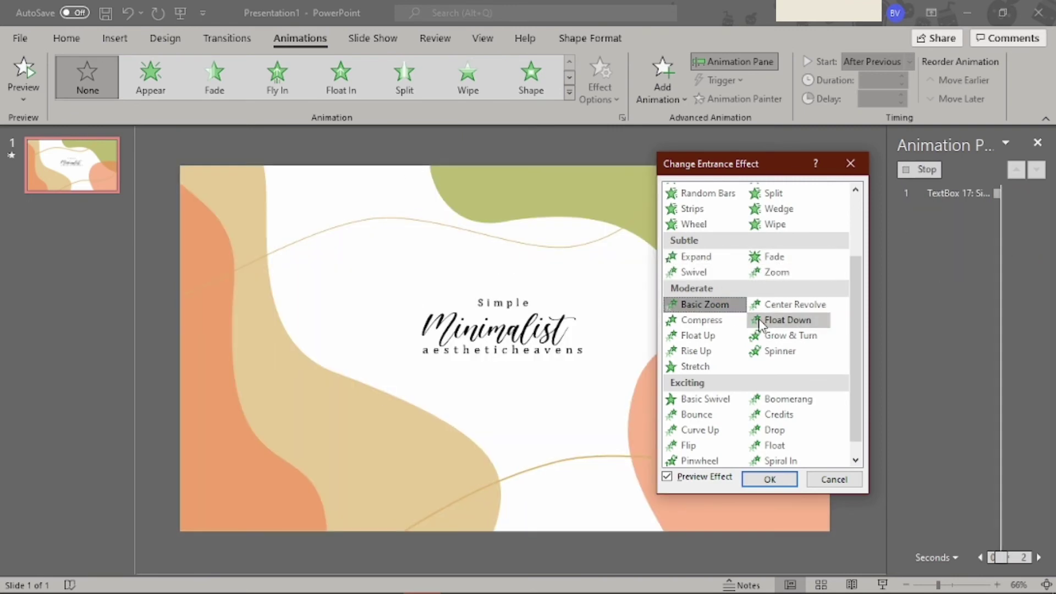
click(702, 320)
click(705, 258)
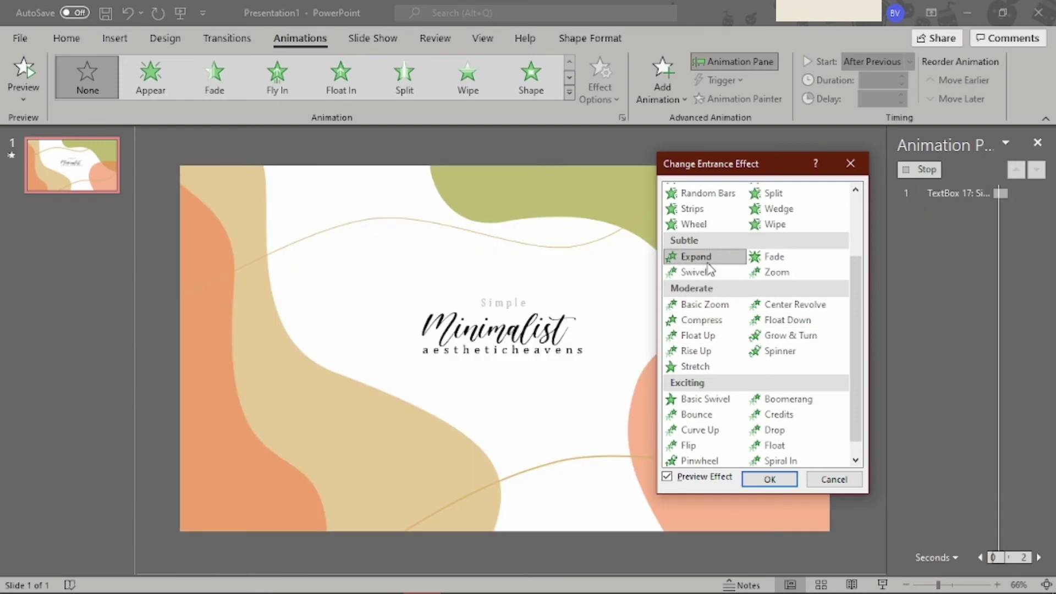
click(770, 477)
Set the title text's Expand to start With Previous and last 2 seconds
double_click(932, 297)
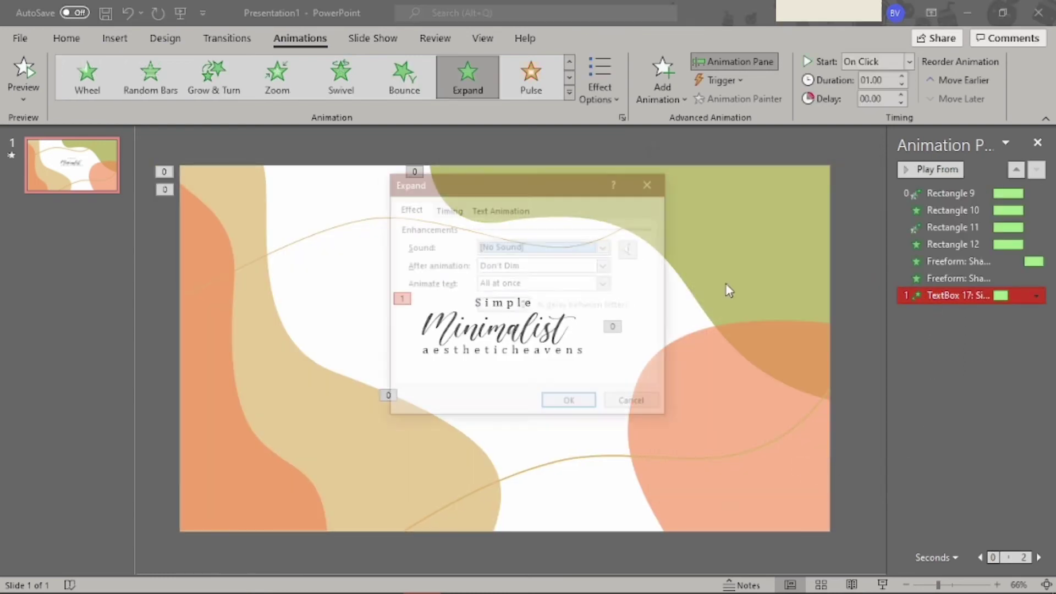
click(606, 284)
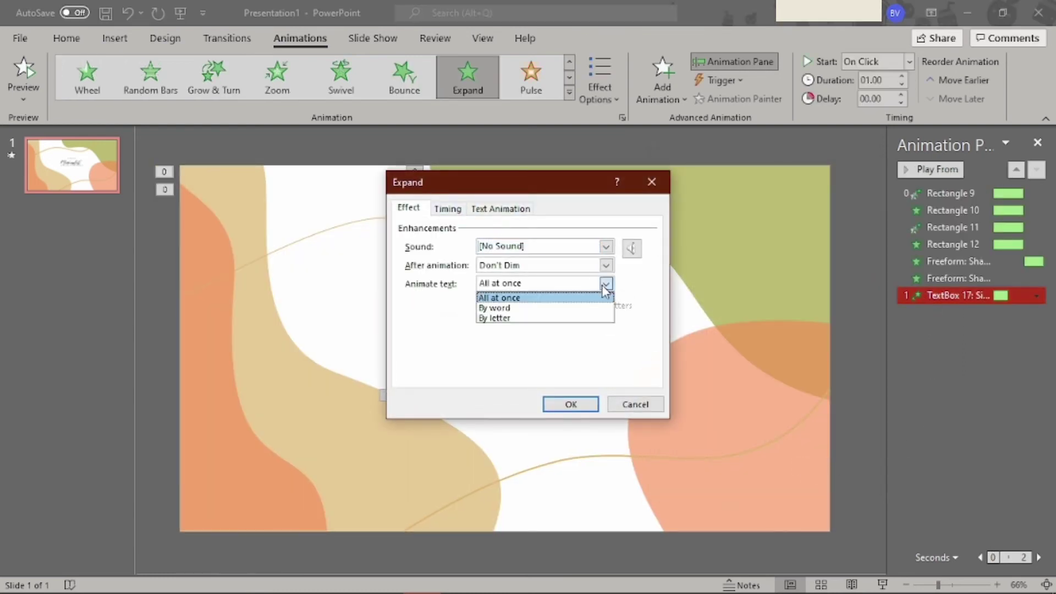
click(530, 297)
click(448, 209)
click(568, 231)
click(495, 259)
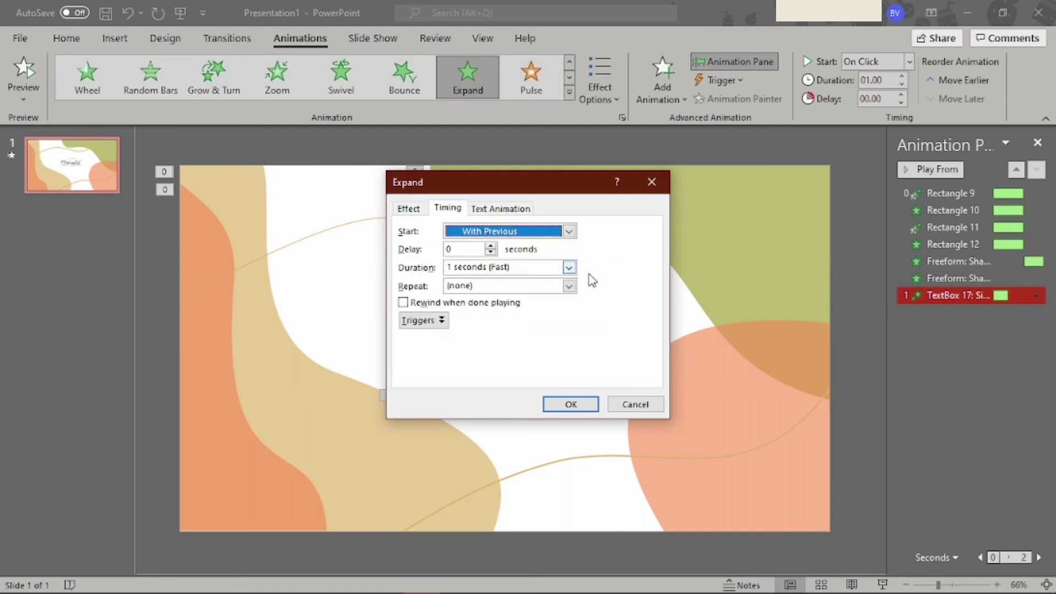
click(569, 267)
click(550, 311)
click(571, 405)
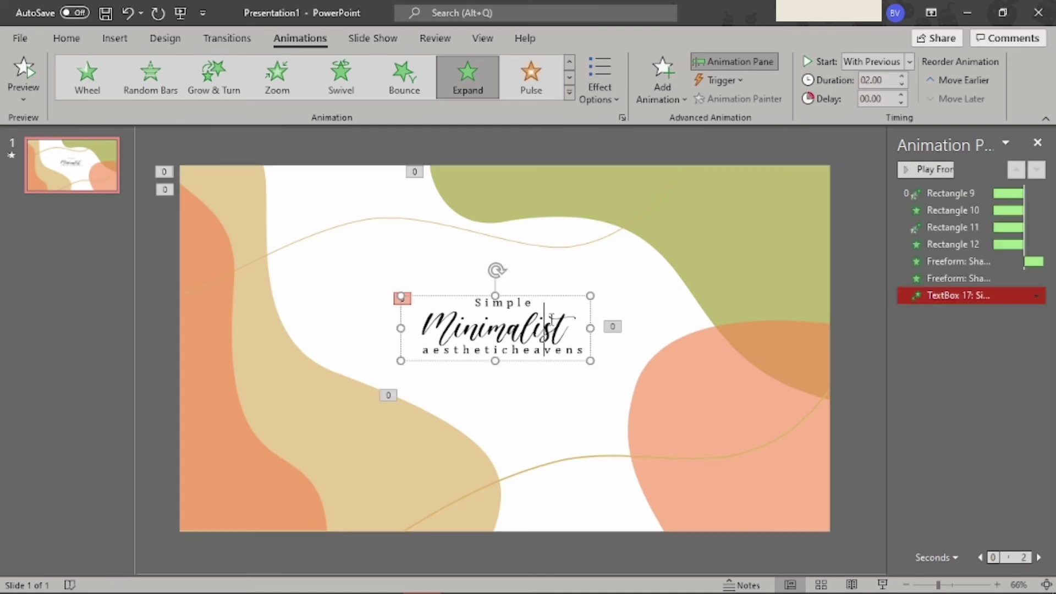
Preview the Zoom and Basic Zoom entrances on the Minimalist script text
click(569, 92)
click(226, 477)
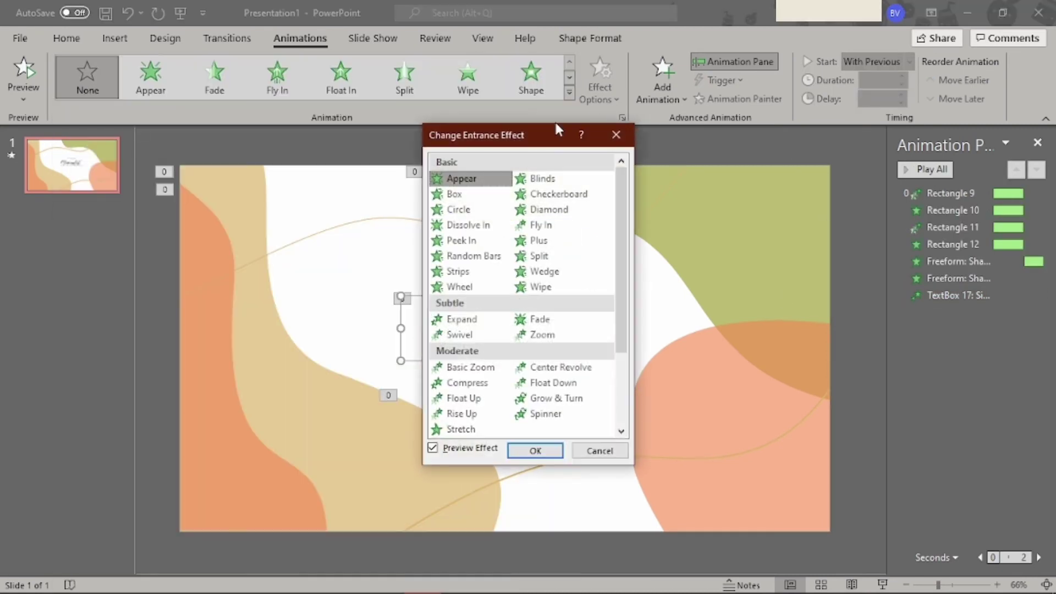
drag(555, 128, 770, 174)
click(751, 373)
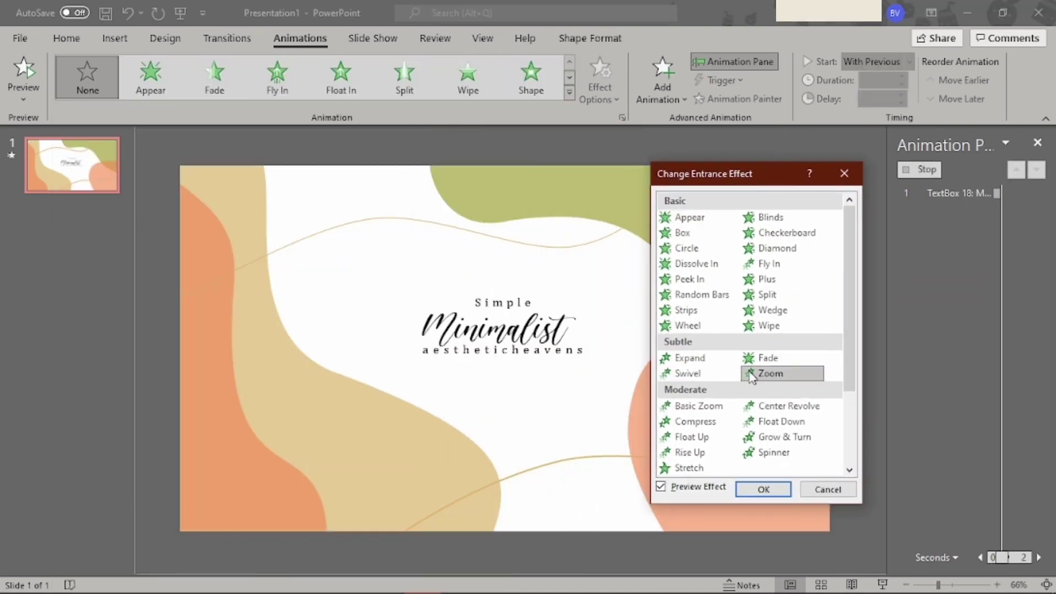
click(707, 407)
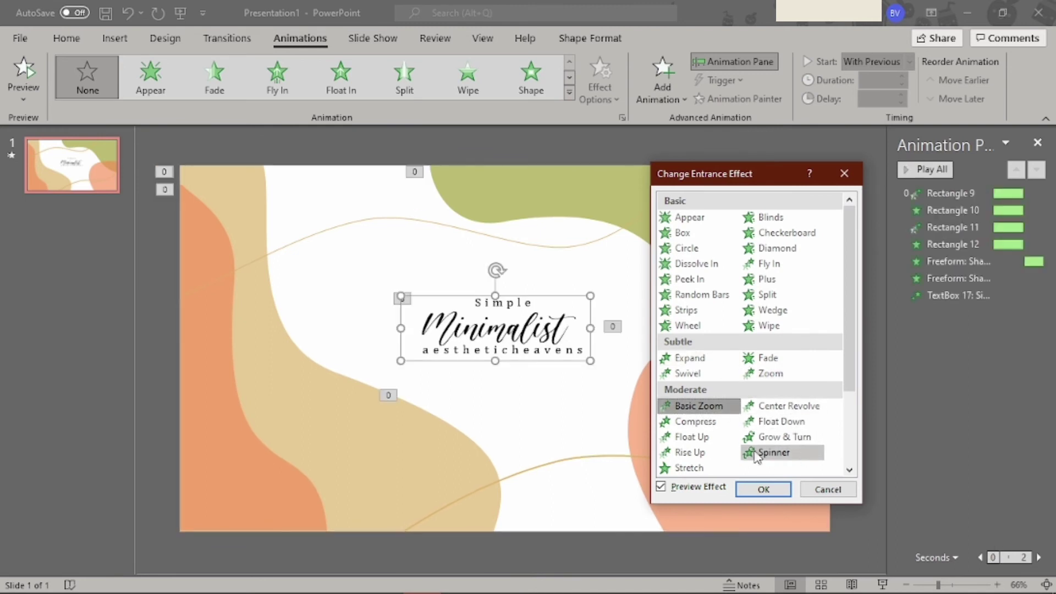
scroll(711, 426, down, 1)
scroll(715, 426, down, 1)
scroll(726, 432, up, 1)
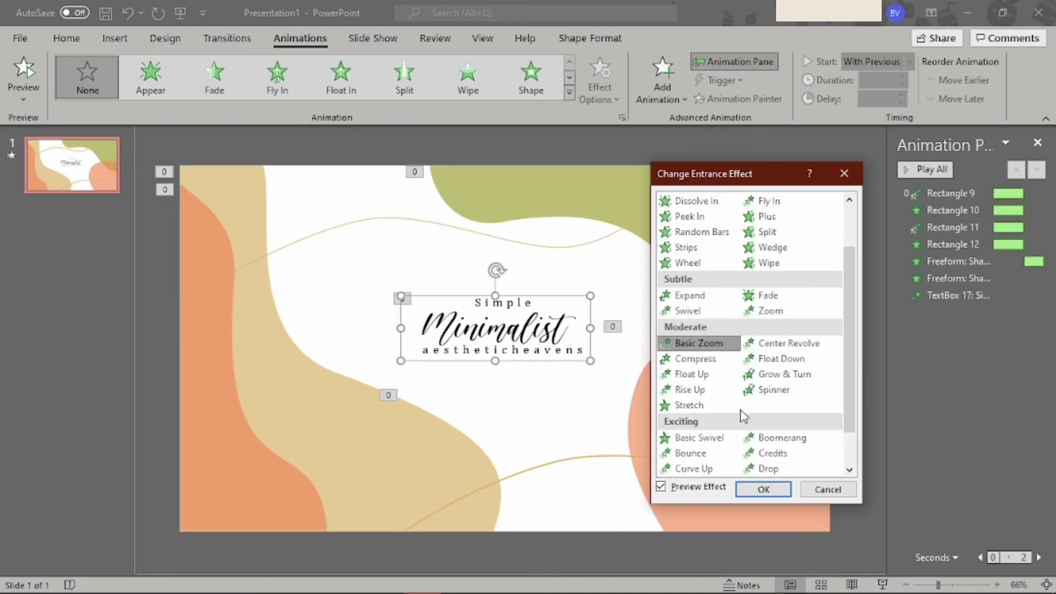
scroll(735, 439, up, 1)
Compare Float, Rise Up, Expand, Fade, Plus and Wedge, then apply Compress to the Minimalist text
click(715, 421)
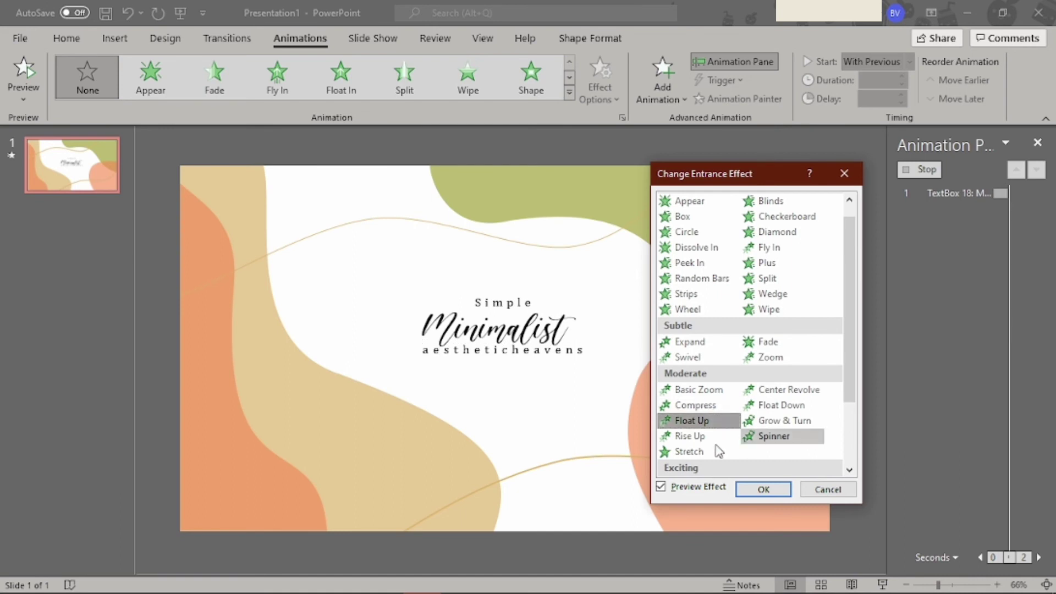
click(710, 439)
click(784, 407)
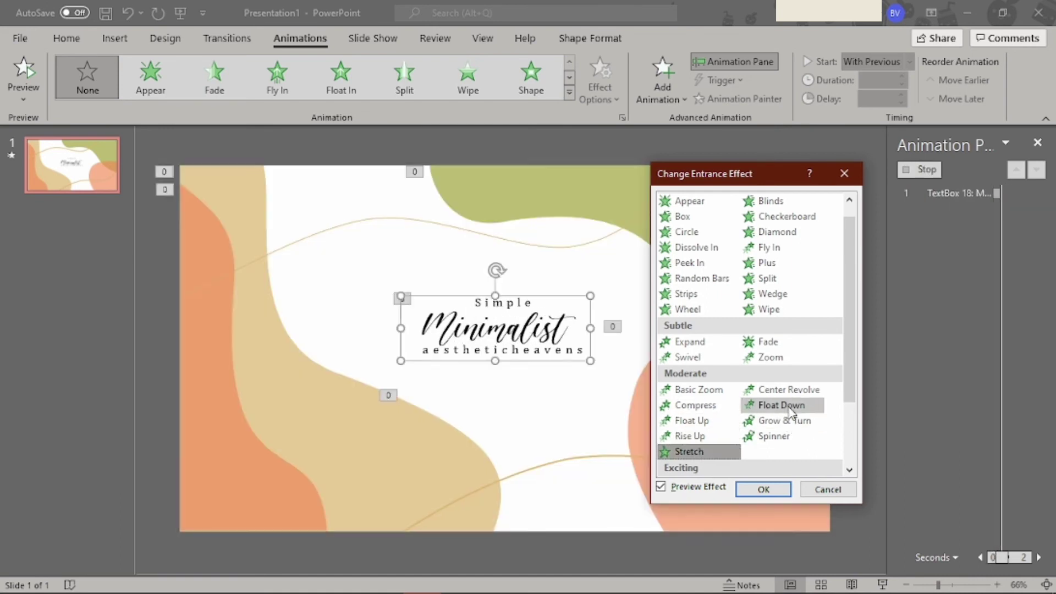
click(691, 343)
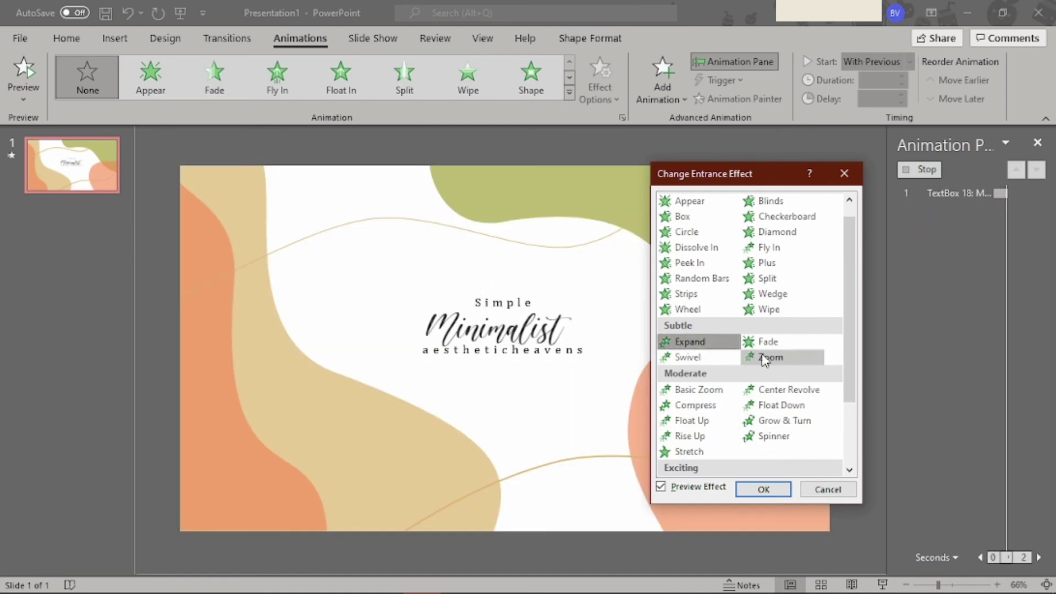
click(770, 344)
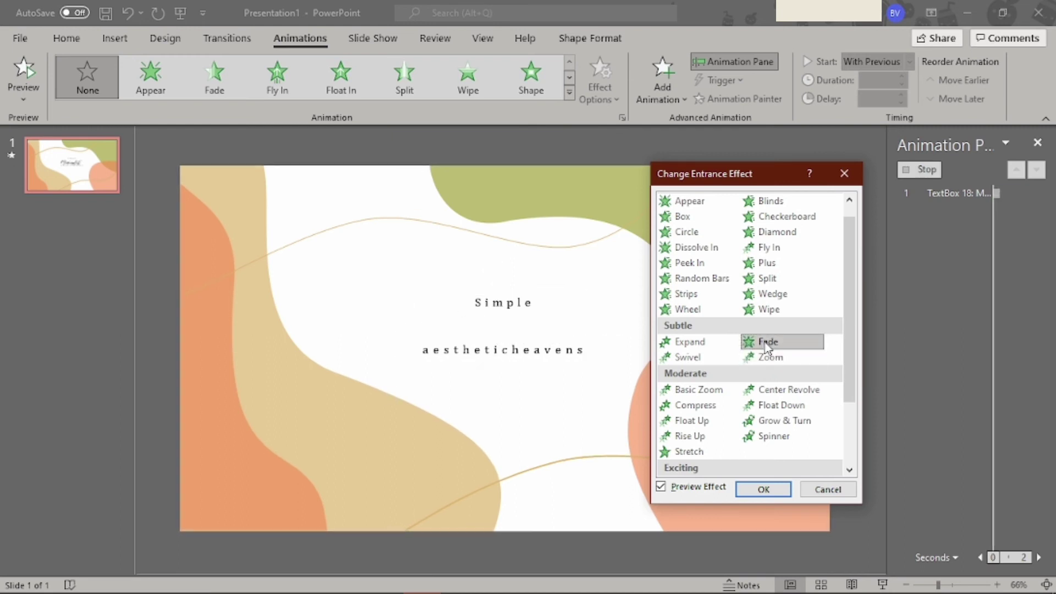
click(783, 267)
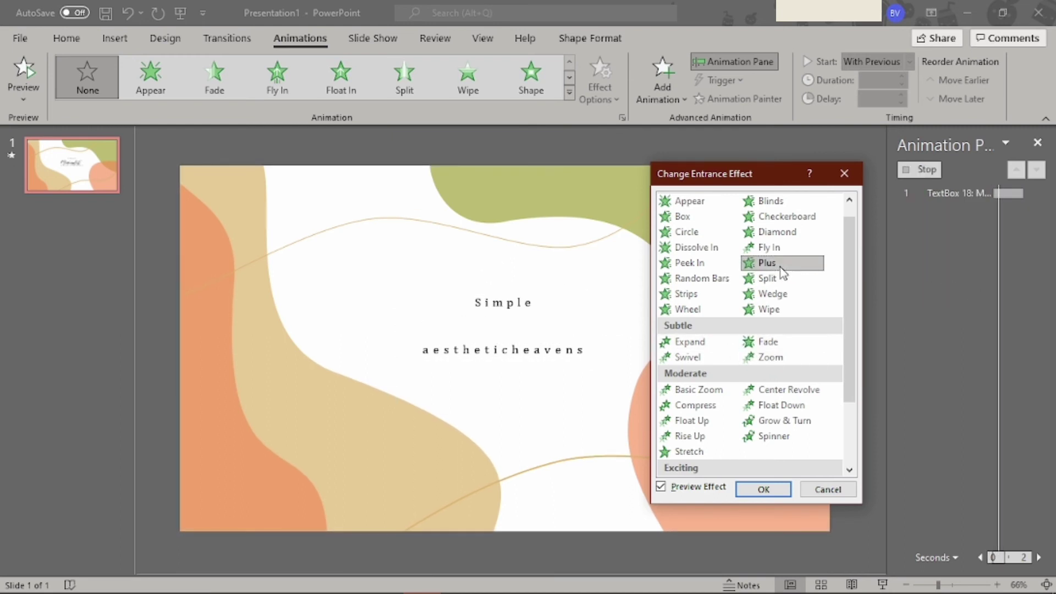
click(784, 296)
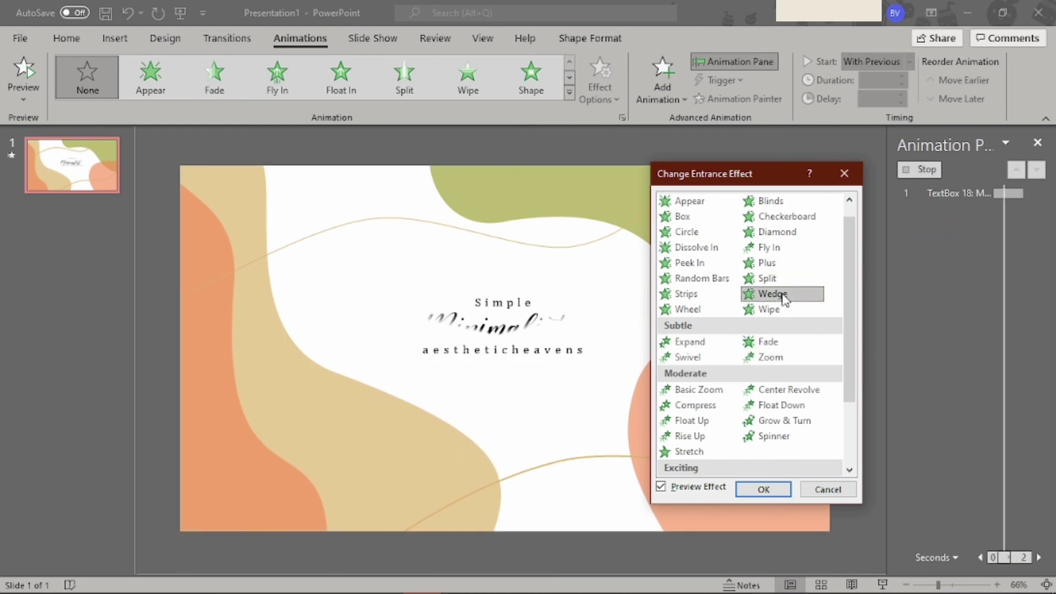
click(774, 410)
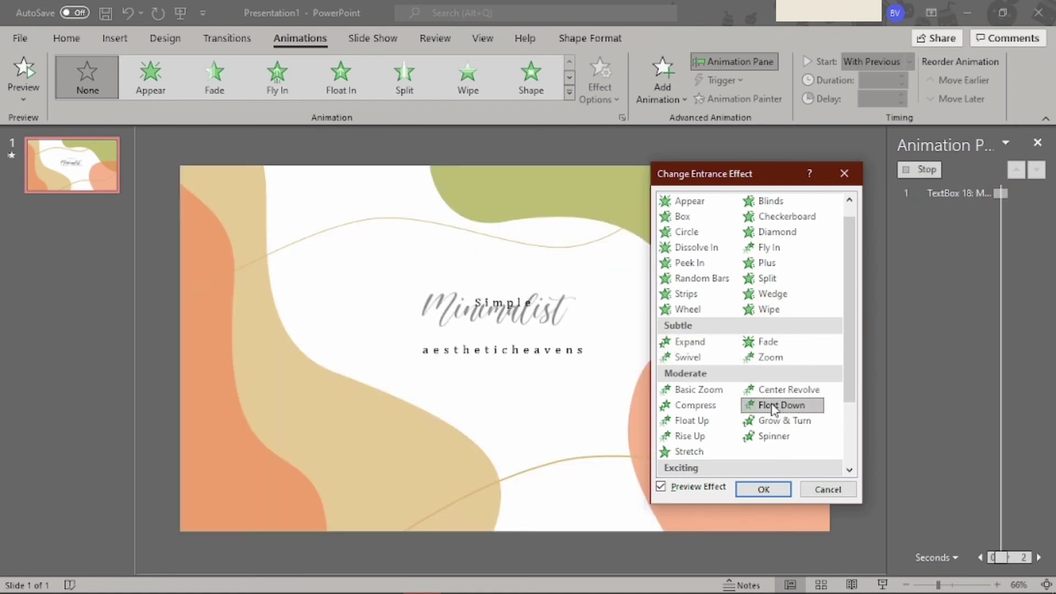
click(702, 427)
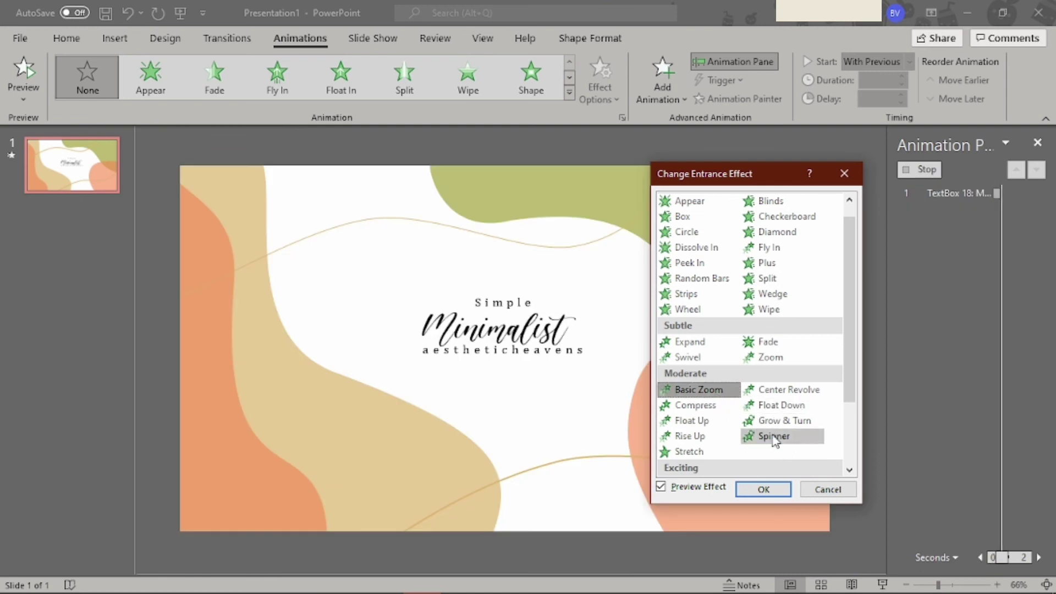
click(694, 405)
key(Return)
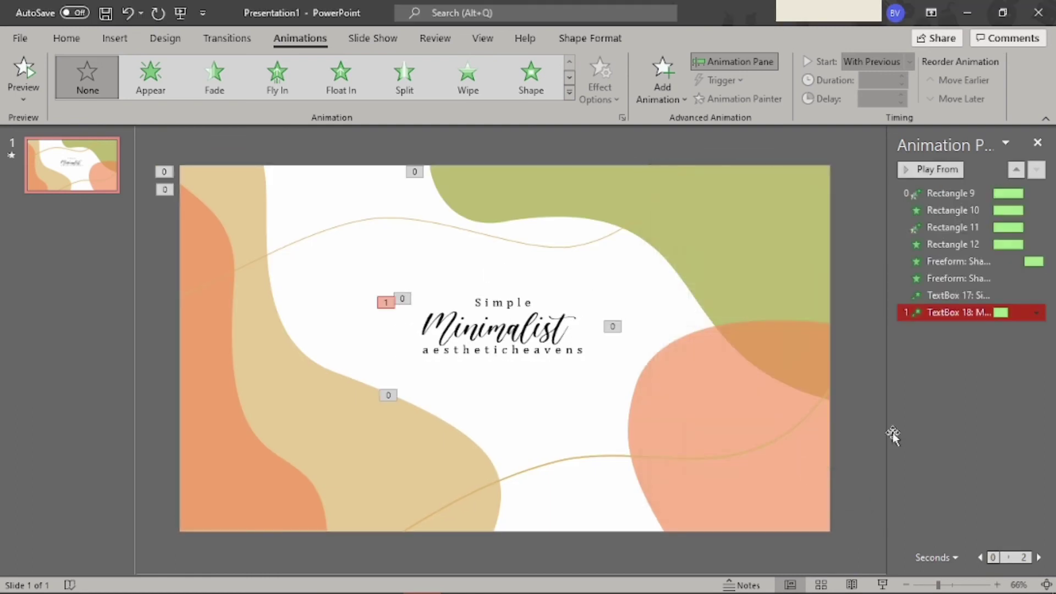
Set the Minimalist text's Compress to start After Previous and last 2 seconds
double_click(946, 314)
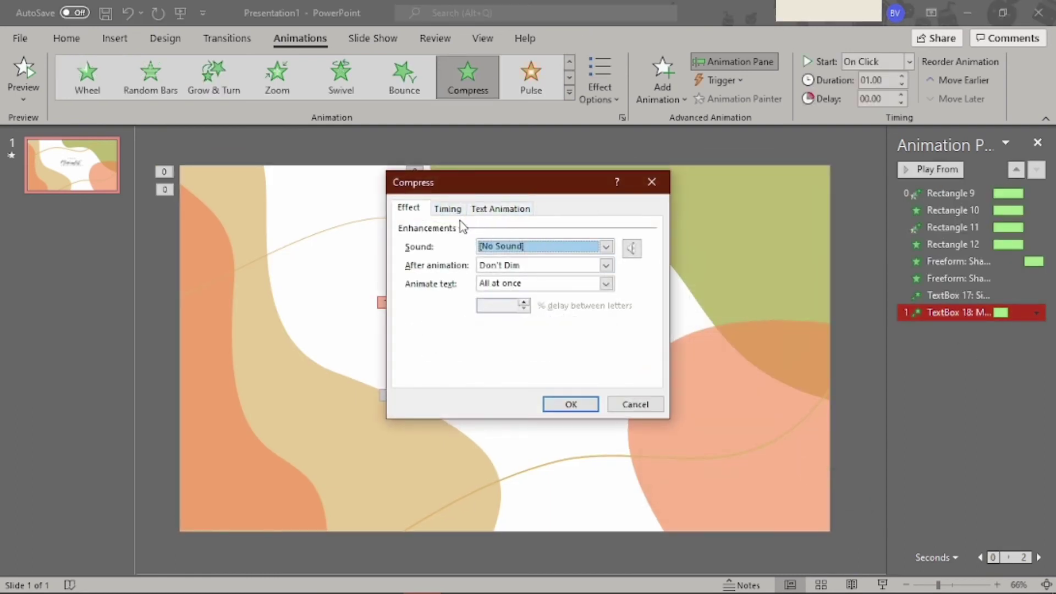
click(448, 208)
click(569, 231)
click(544, 275)
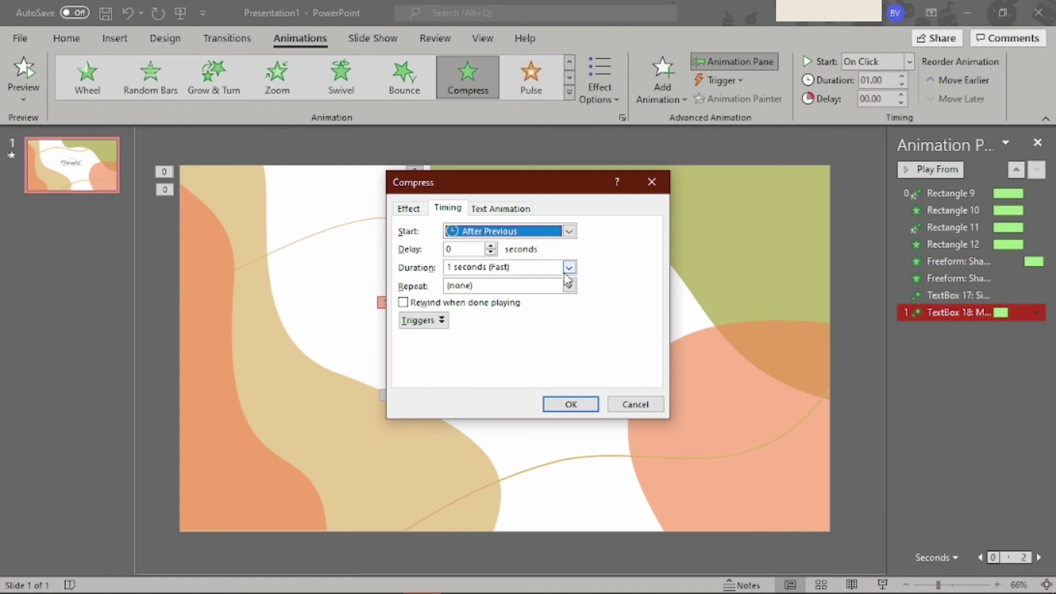
click(569, 268)
click(528, 314)
click(572, 404)
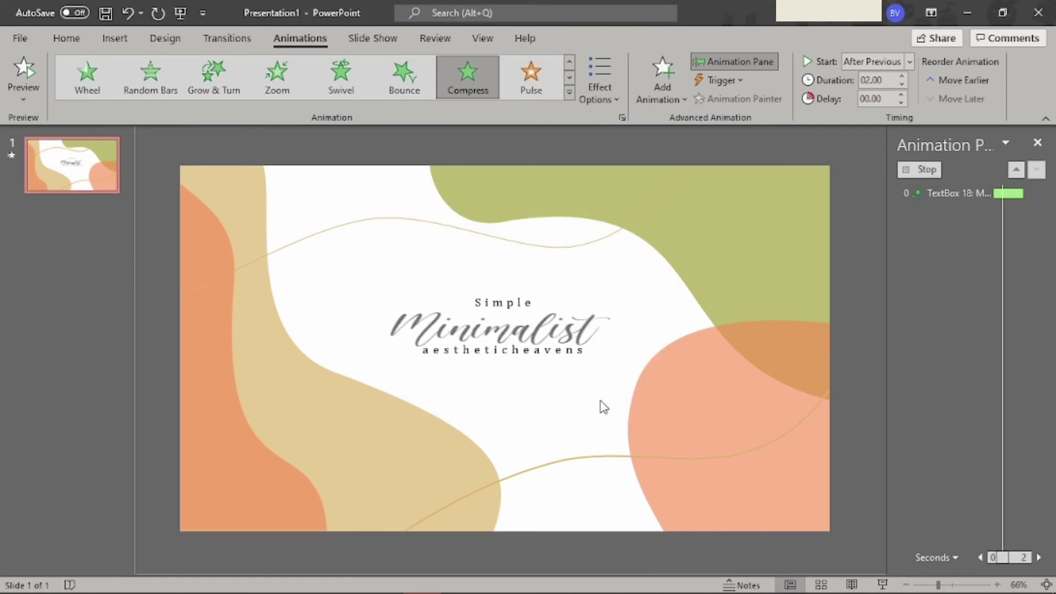
double_click(561, 356)
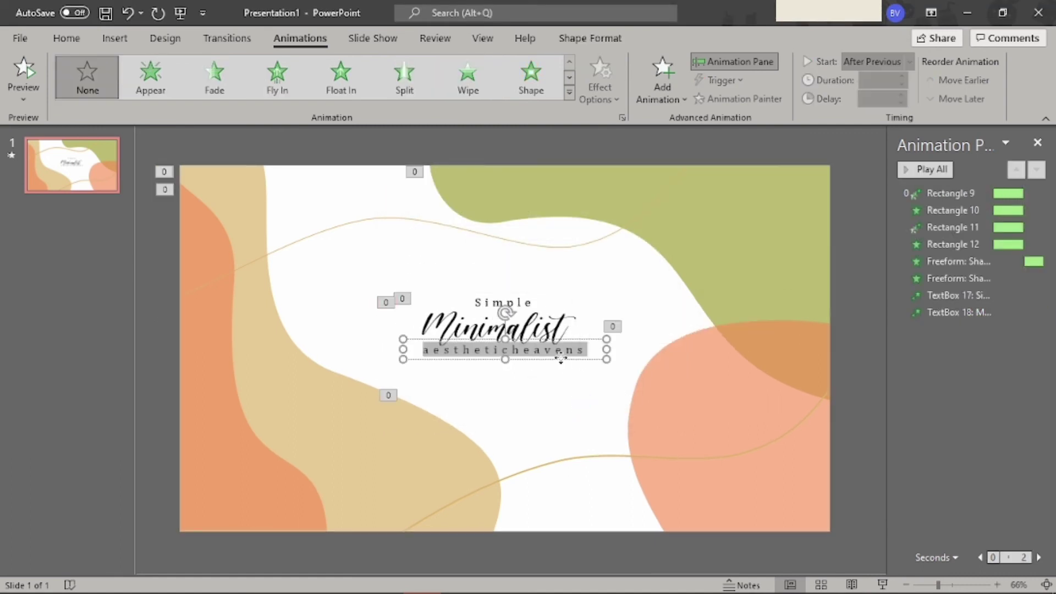
Apply the Float Up entrance effect from the full list of entrance effects
click(569, 92)
click(137, 482)
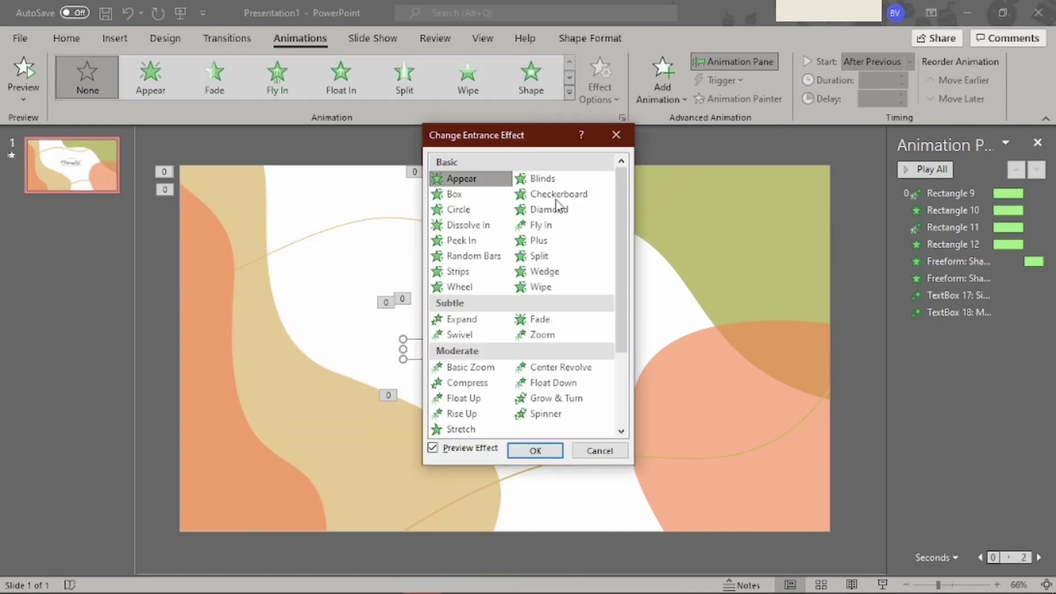
drag(541, 136, 788, 174)
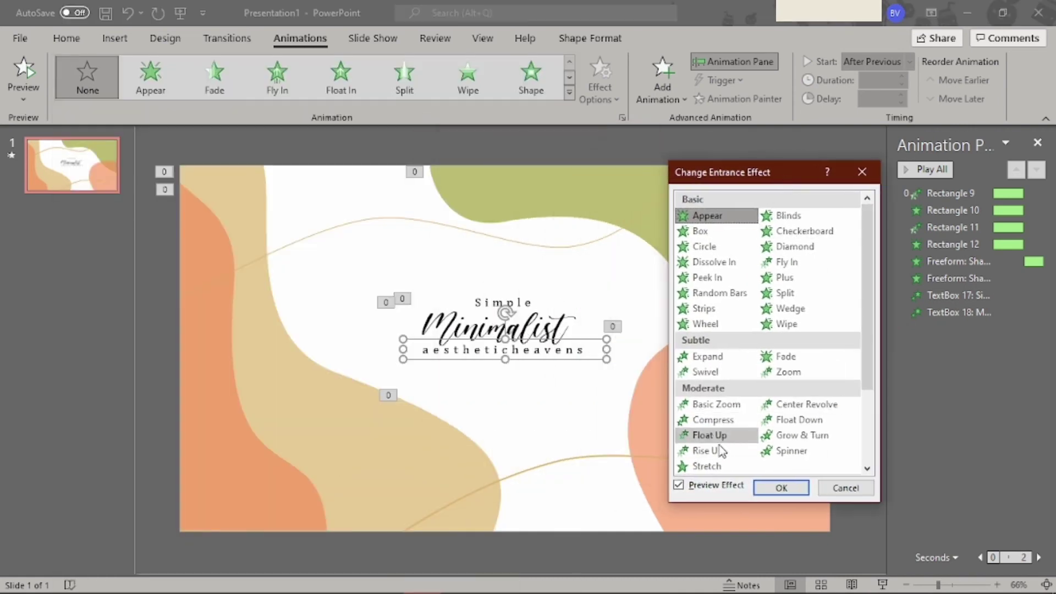
click(711, 435)
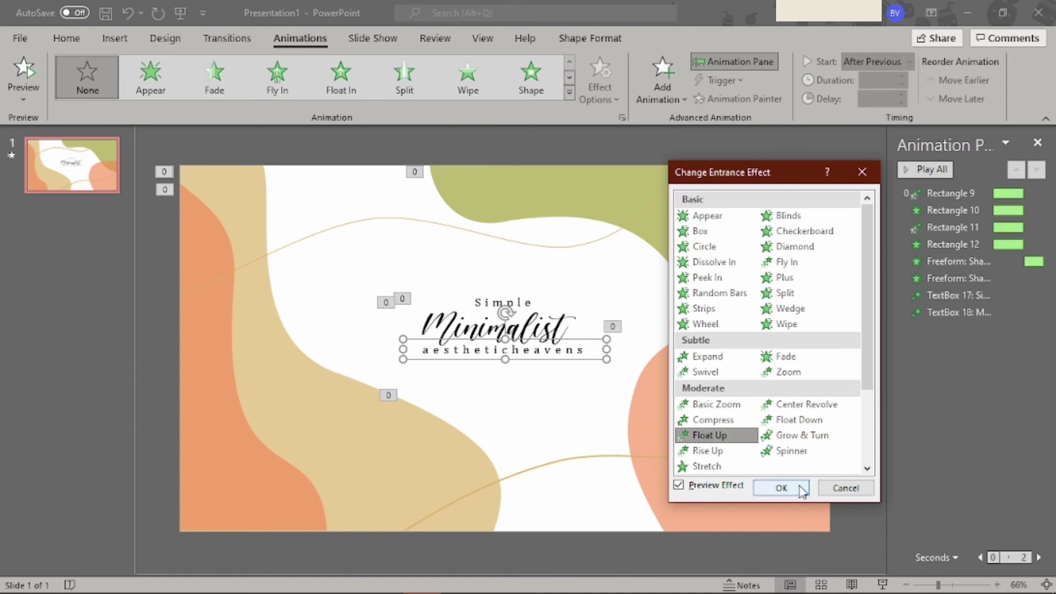
scroll(781, 440, down, 3)
double_click(785, 440)
click(702, 388)
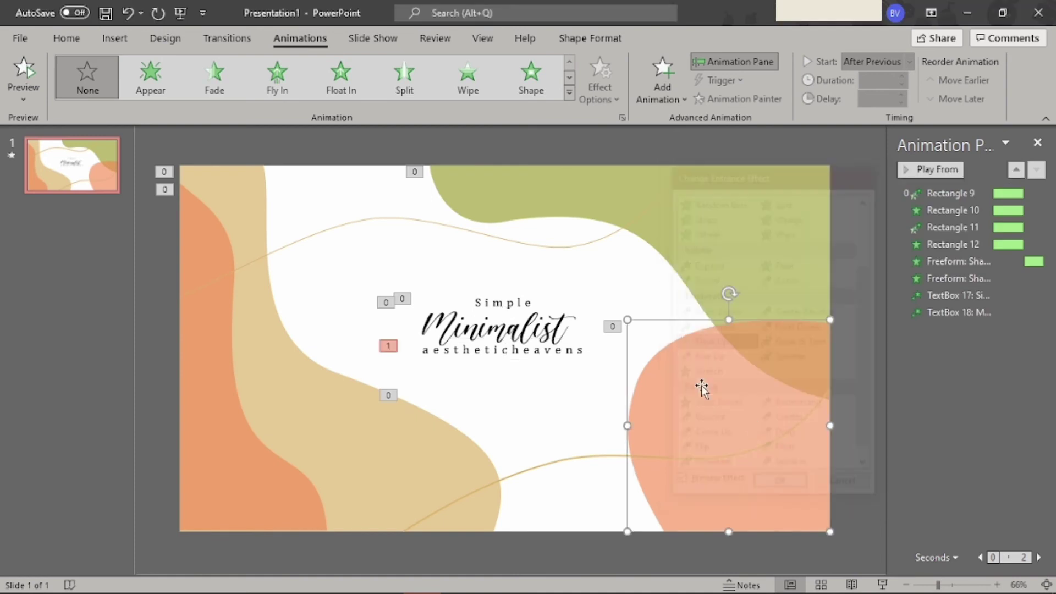
Set the aestheticheavens animation to animate by letter, start After Previous, over 2 seconds
click(526, 352)
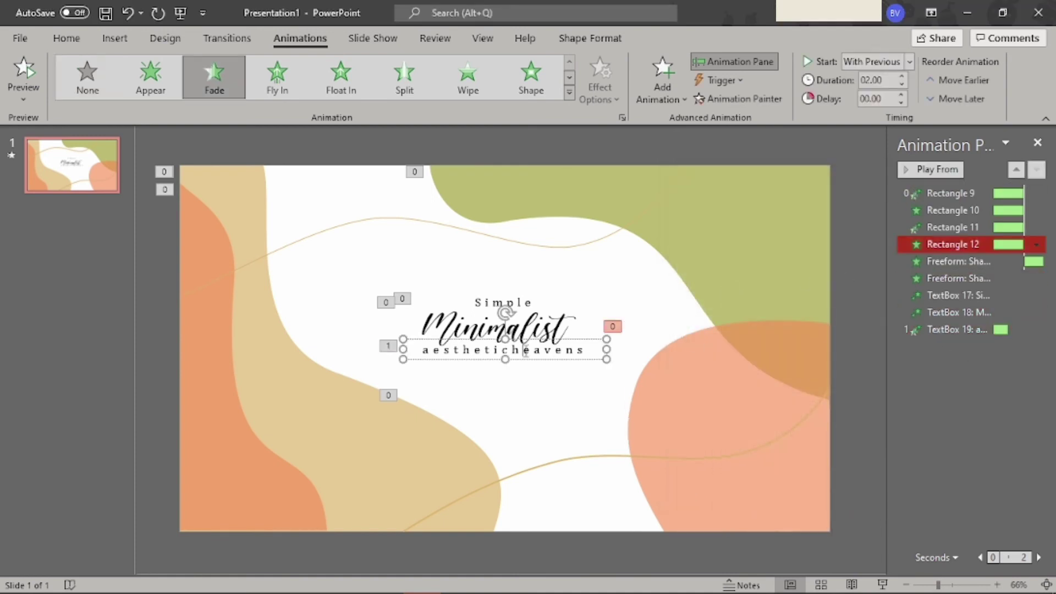
double_click(949, 329)
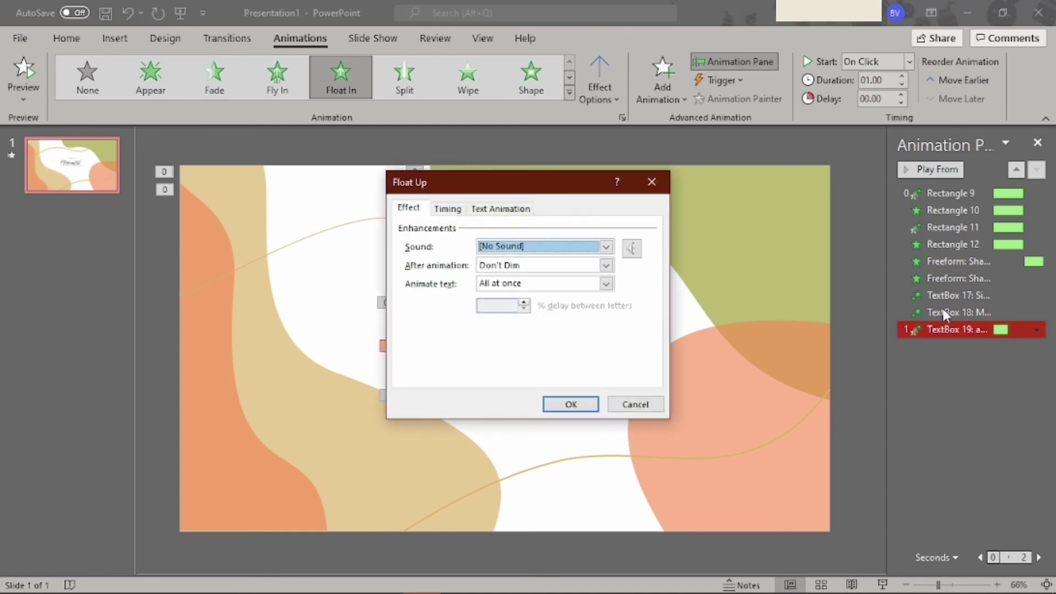
click(605, 283)
click(547, 316)
drag(547, 183, 862, 240)
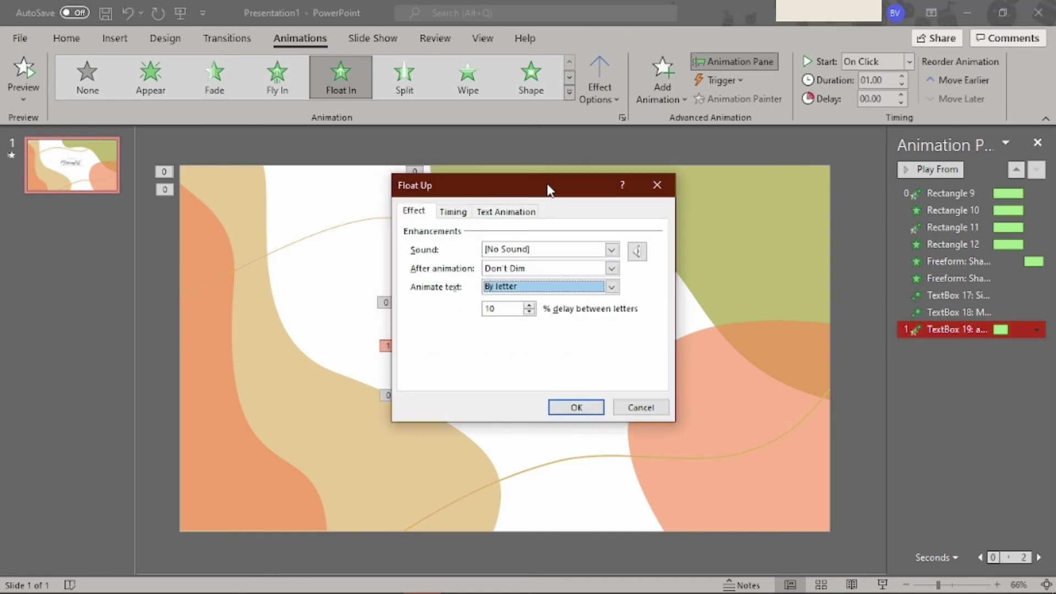
click(764, 265)
click(885, 287)
click(831, 328)
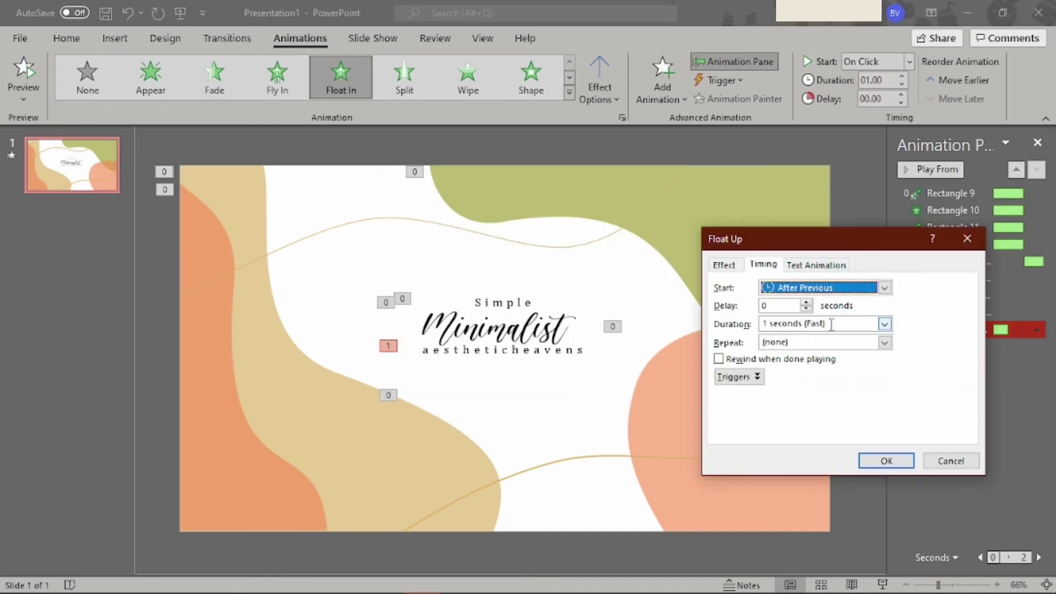
click(885, 323)
click(787, 363)
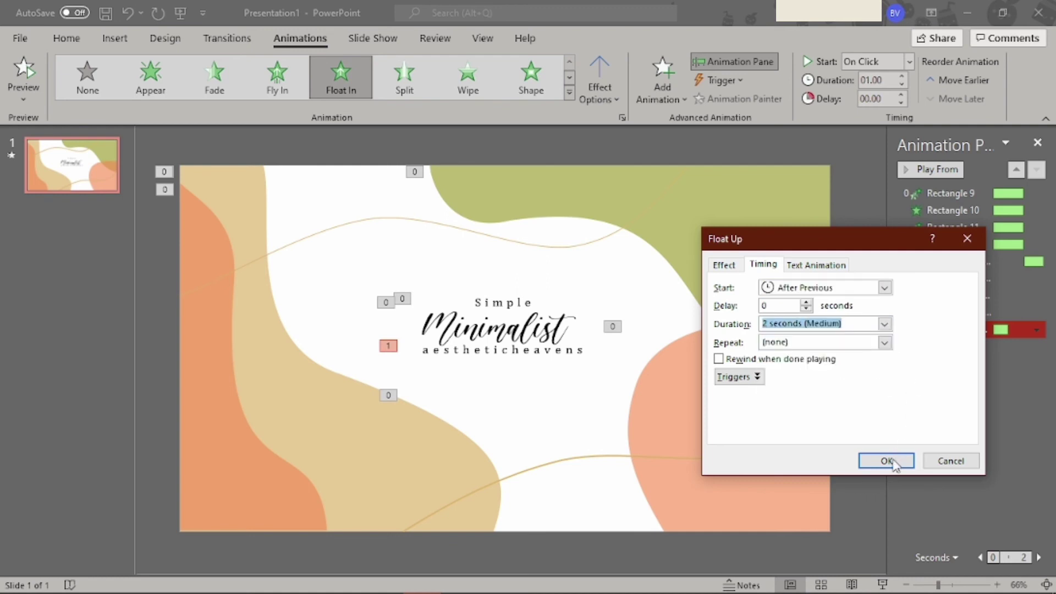
click(886, 461)
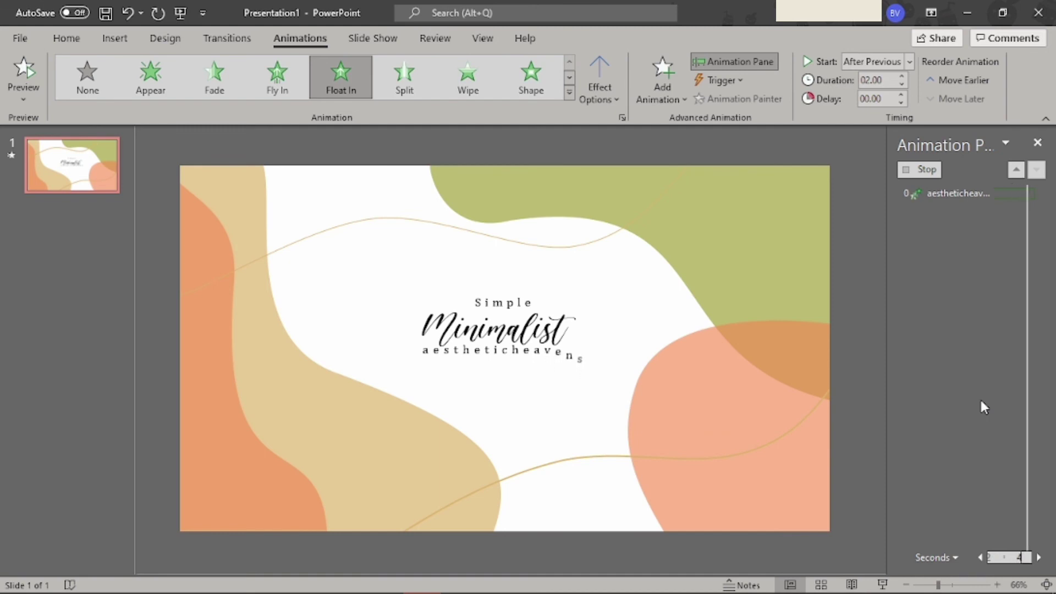
Shorten the aestheticheavens animation to 1 second and play the slide show
double_click(935, 329)
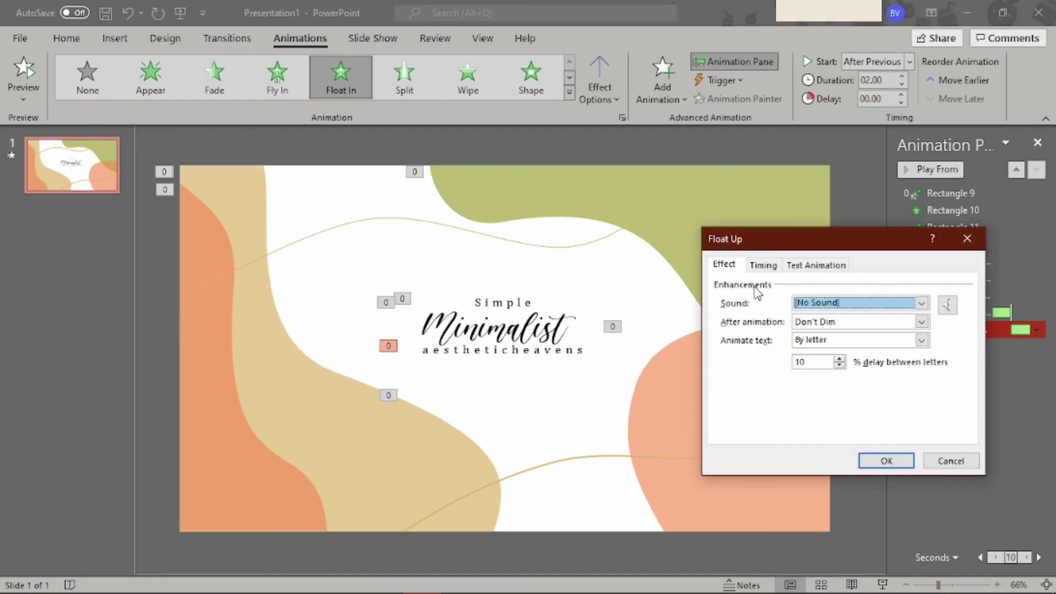
click(921, 340)
click(763, 265)
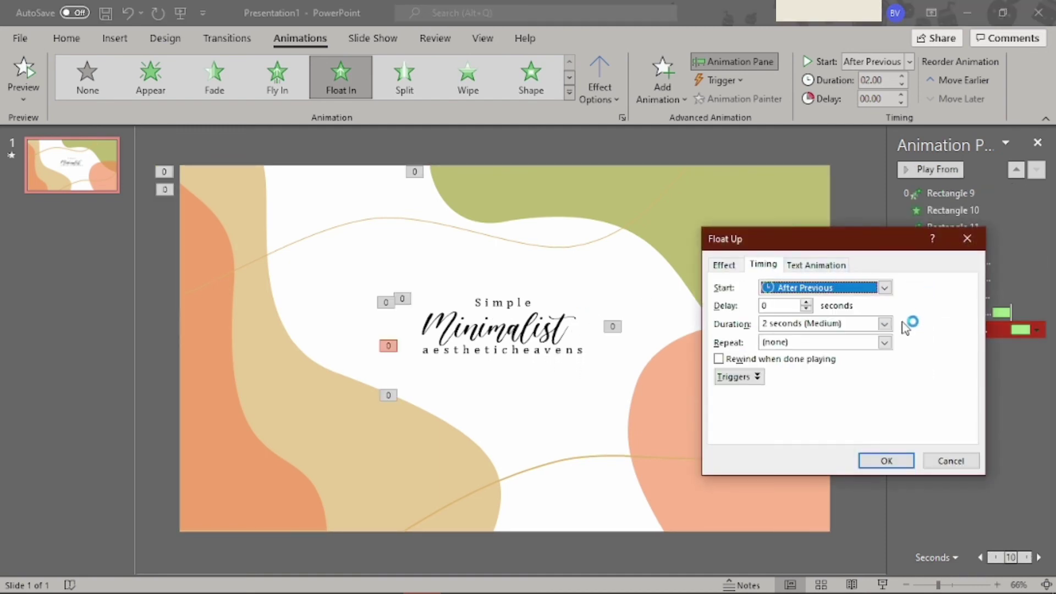
click(884, 325)
click(801, 371)
click(887, 461)
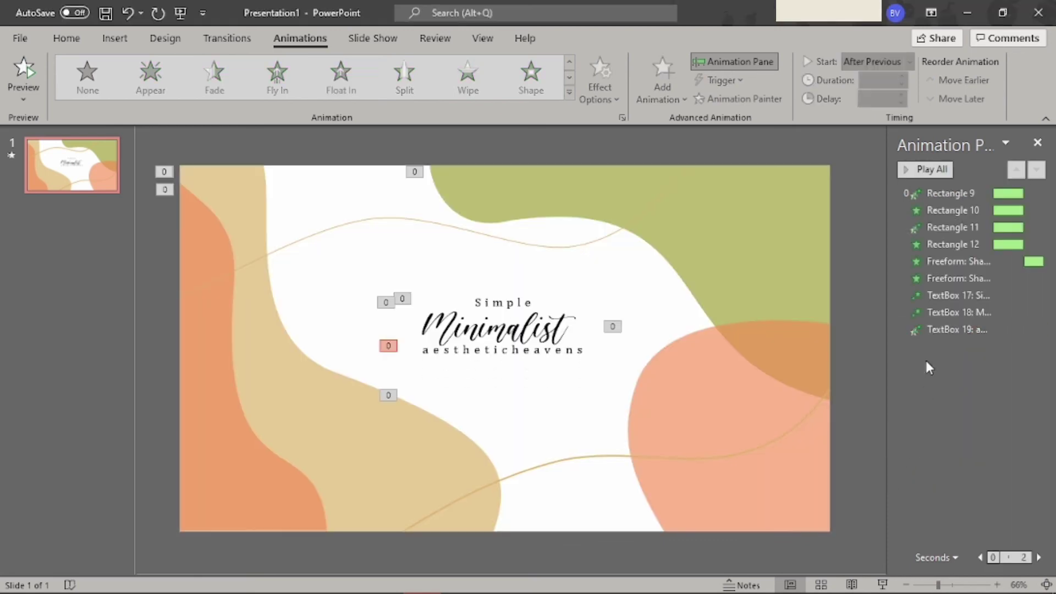
click(882, 584)
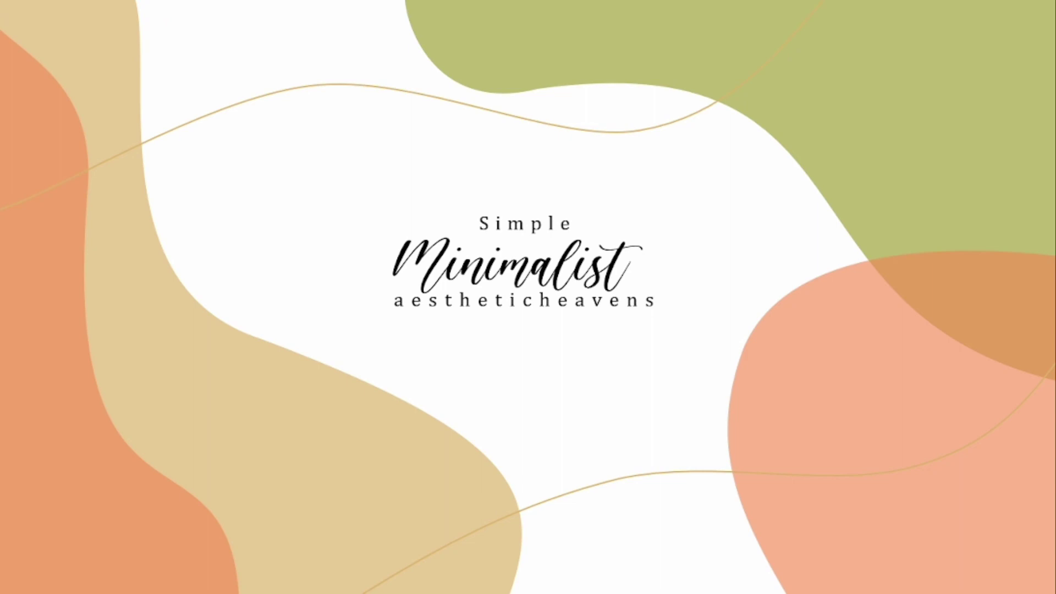
key(Escape)
click(883, 586)
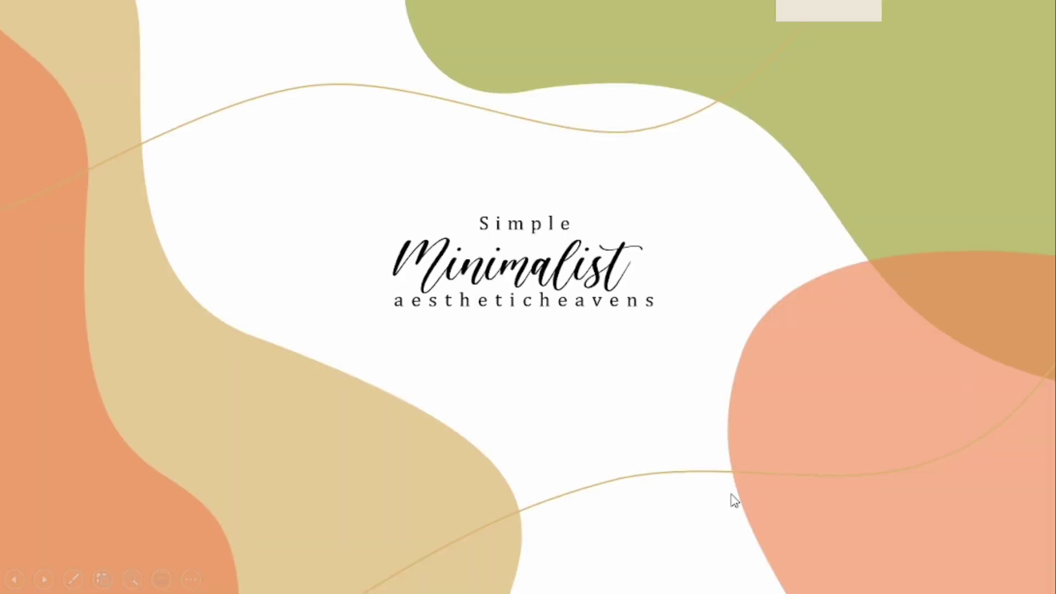
key(Escape)
click(514, 322)
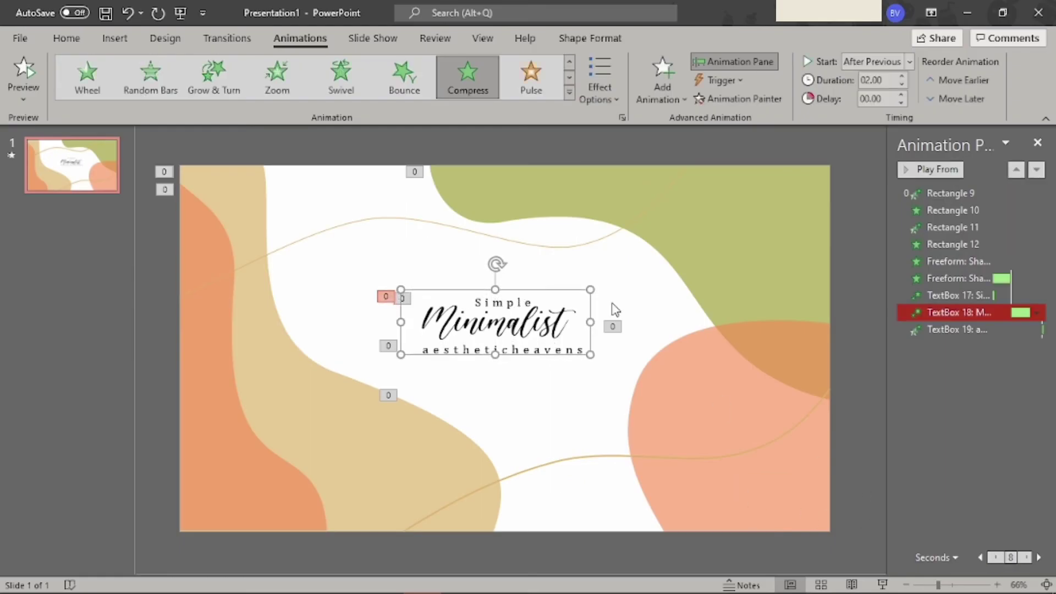
Nudge the Minimalist text down and select the Simple, Minimalist and aestheticheavens text boxes
click(573, 349)
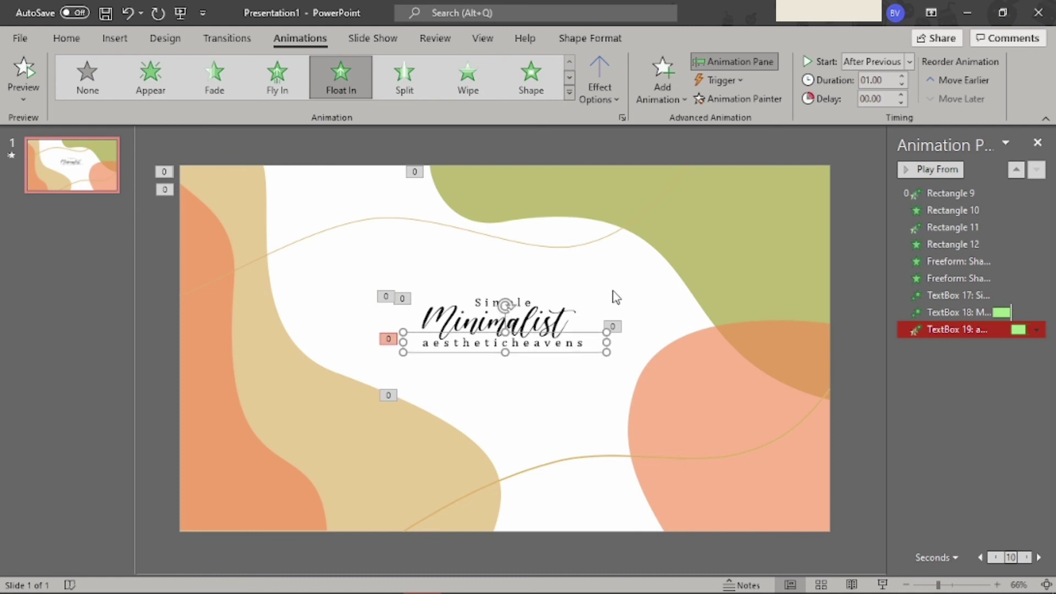
shift+click(530, 302)
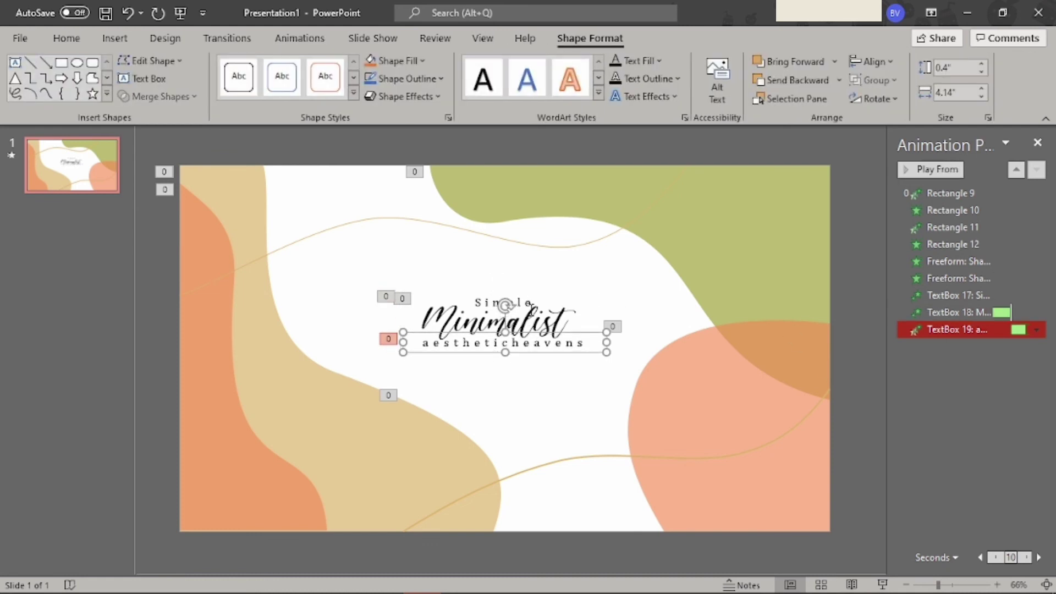
click(527, 290)
drag(532, 355, 533, 361)
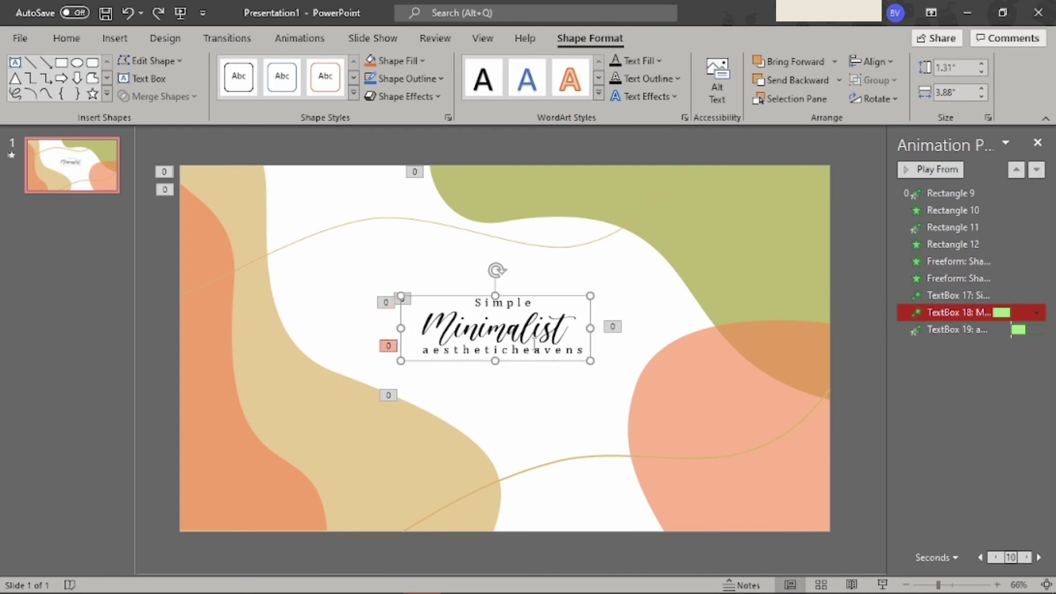
shift+click(528, 302)
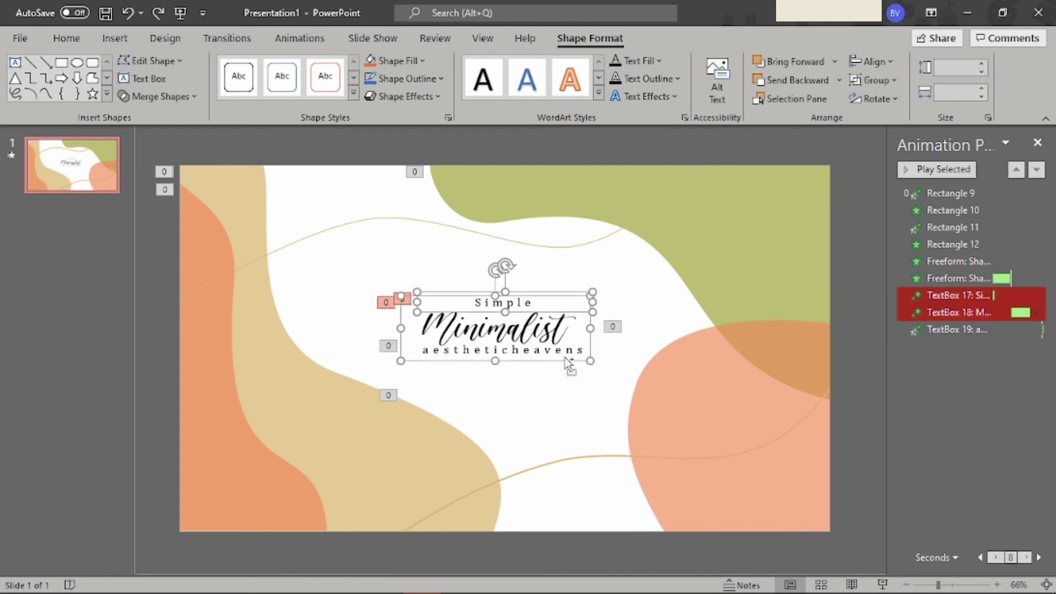
click(821, 406)
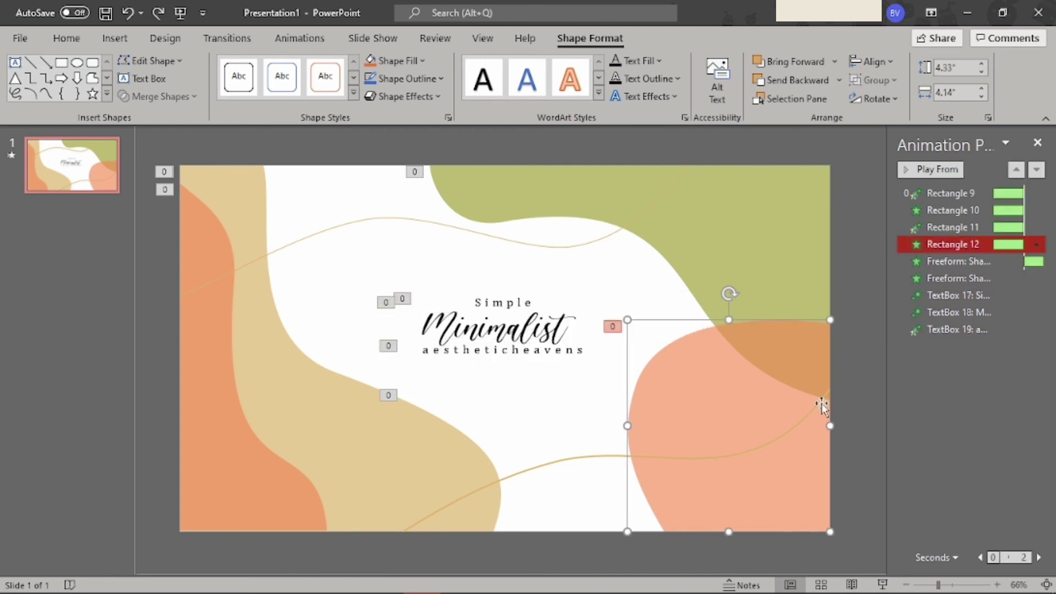
key(Escape)
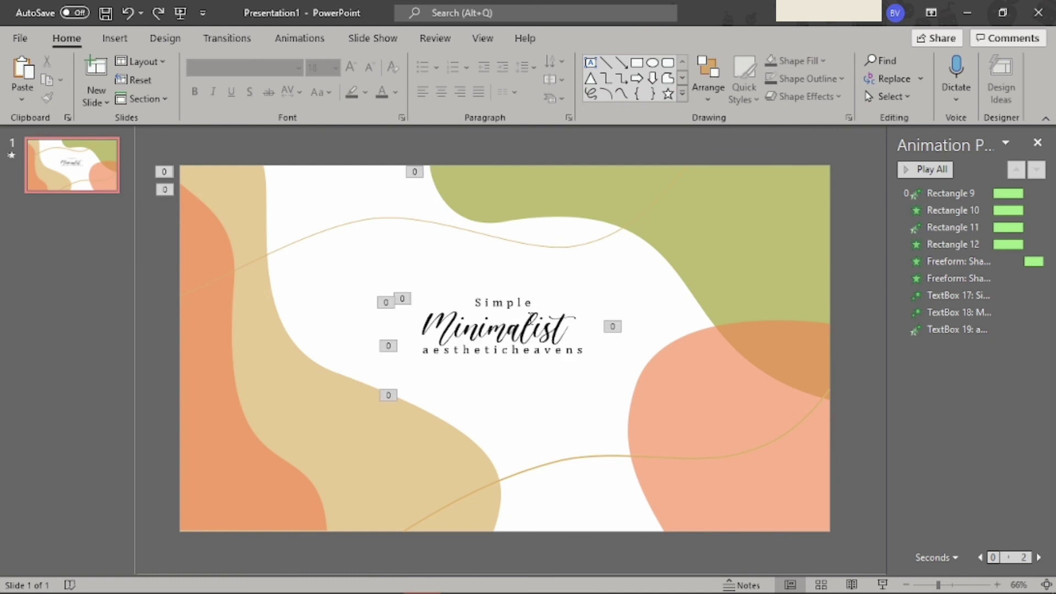
drag(561, 388, 427, 261)
click(539, 353)
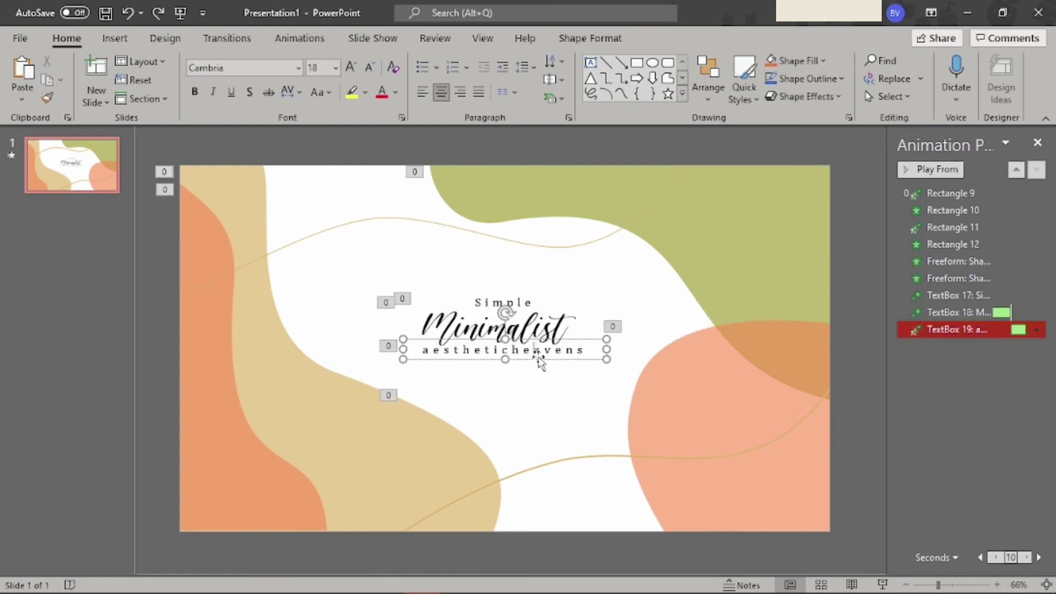
shift+click(495, 324)
shift+click(481, 296)
shift+click(483, 295)
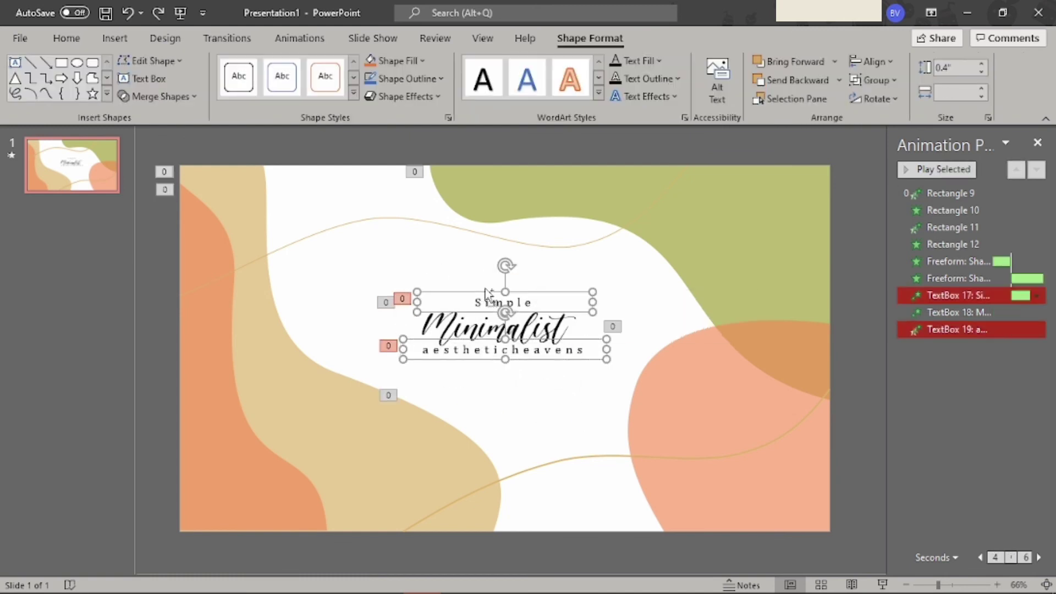
shift+click(406, 318)
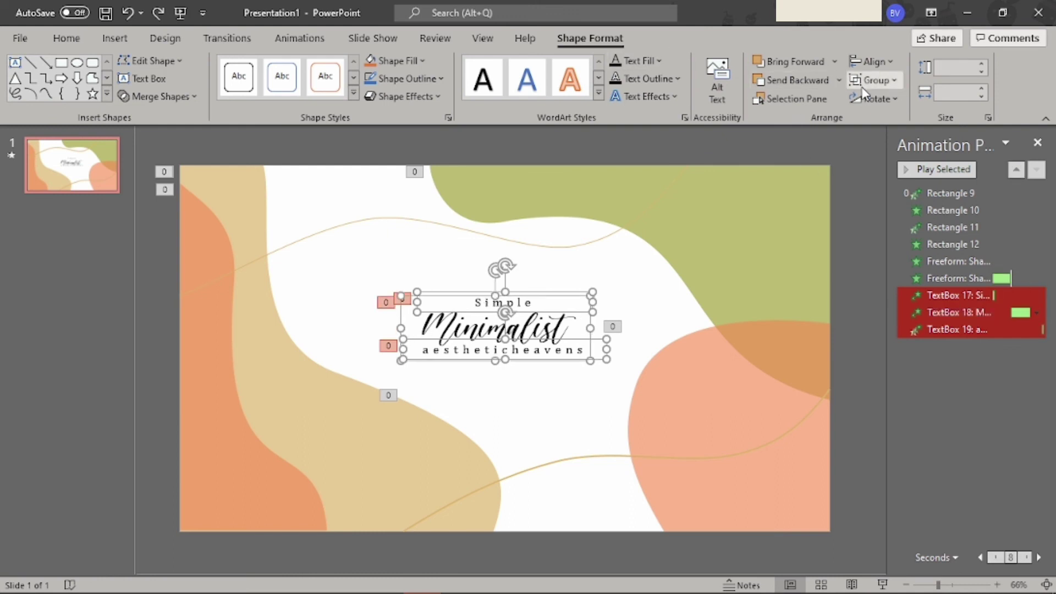
Align the three text boxes to centre and distribute them vertically
click(870, 61)
click(927, 104)
click(870, 61)
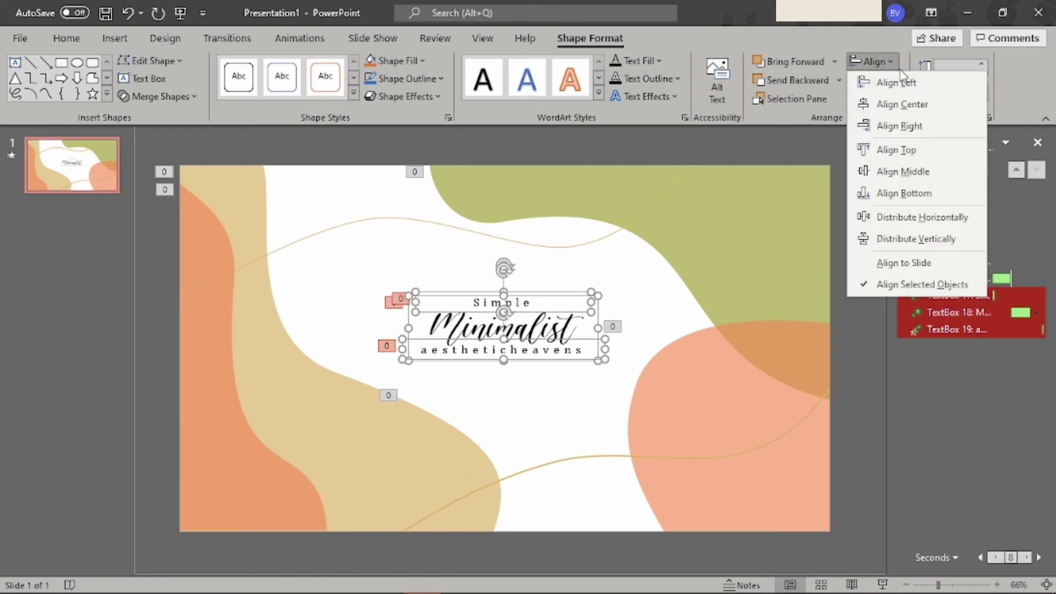
click(880, 238)
click(858, 357)
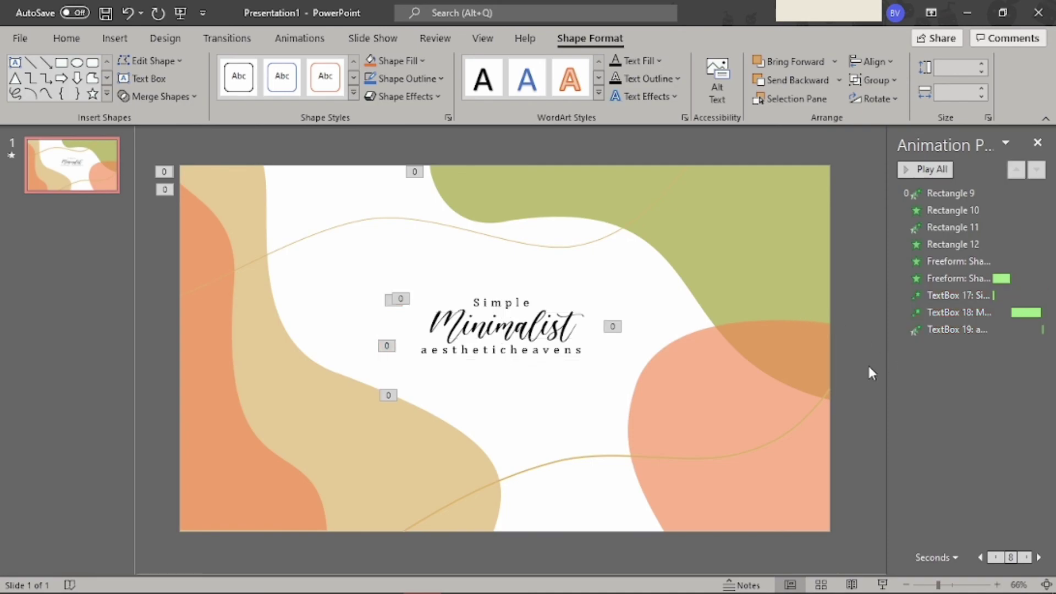
Play the realigned title slide from the beginning, then open the Windows Start menu
key(F5)
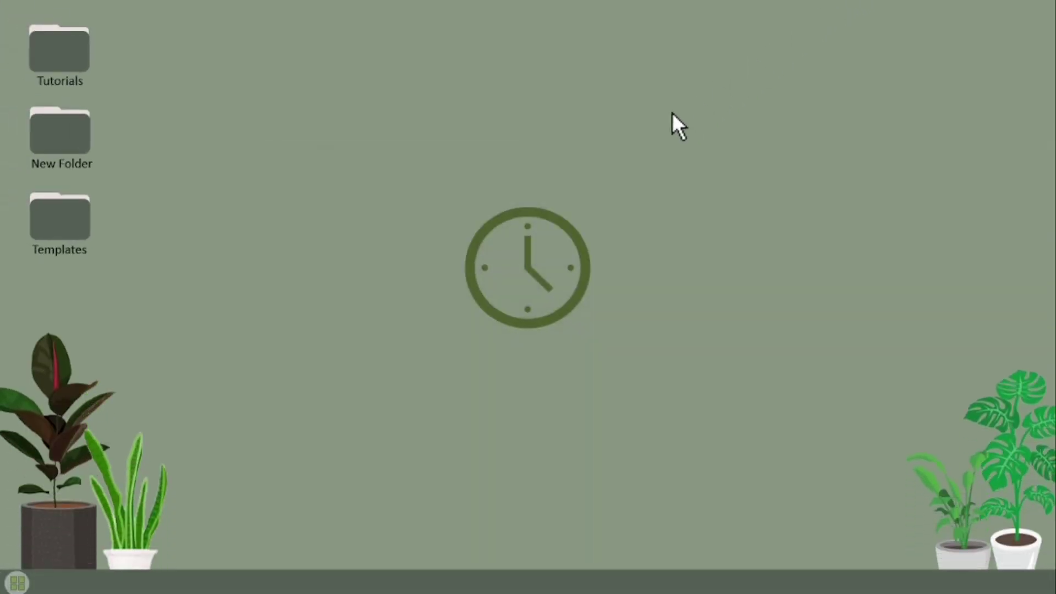
click(16, 582)
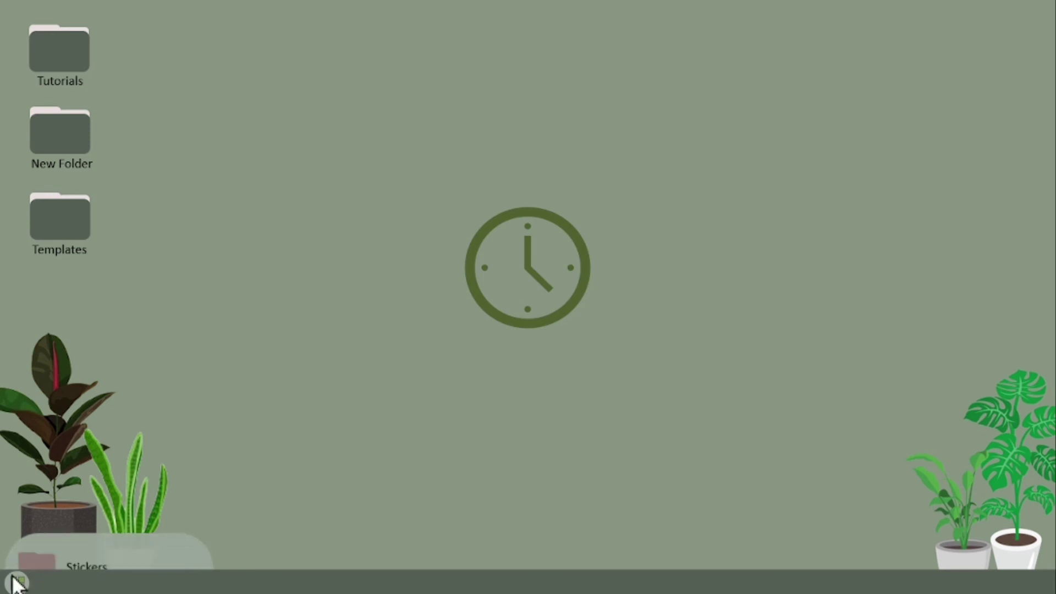